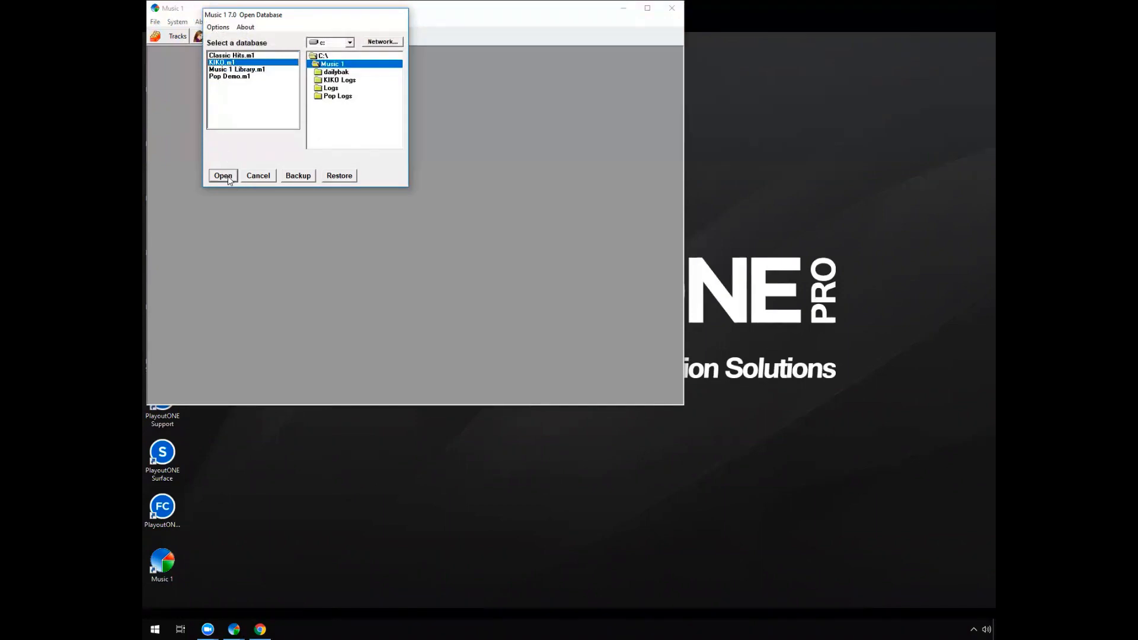
# Try to open the KIKO database, switch to the Music 1 window that already has it loaded, and show its tracks
pyautogui.click(225, 178)
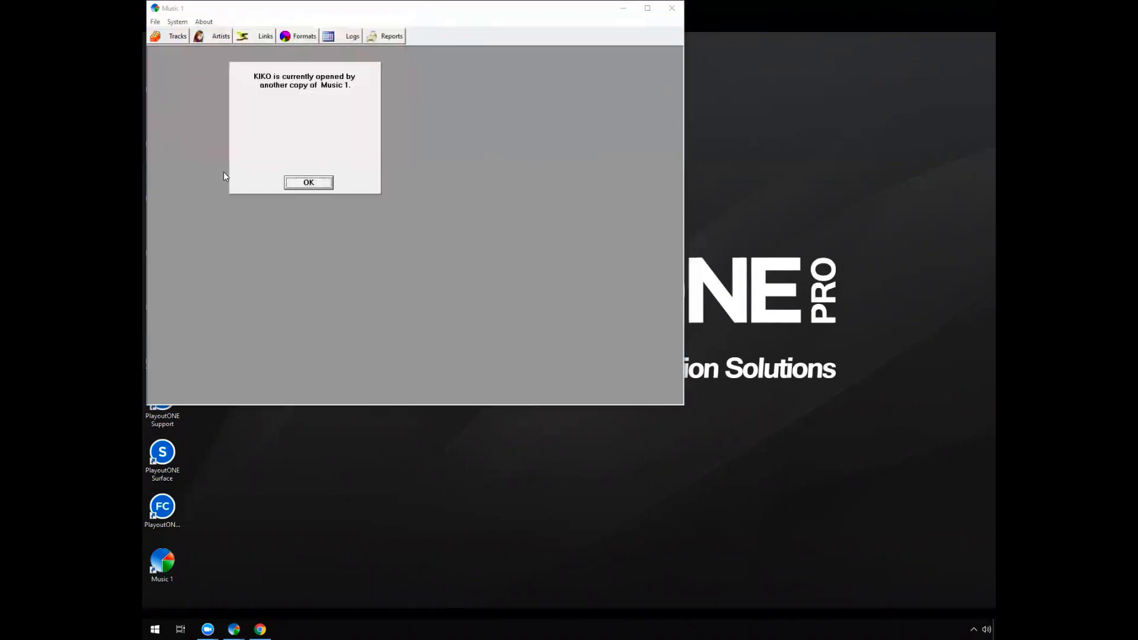
pyautogui.click(305, 183)
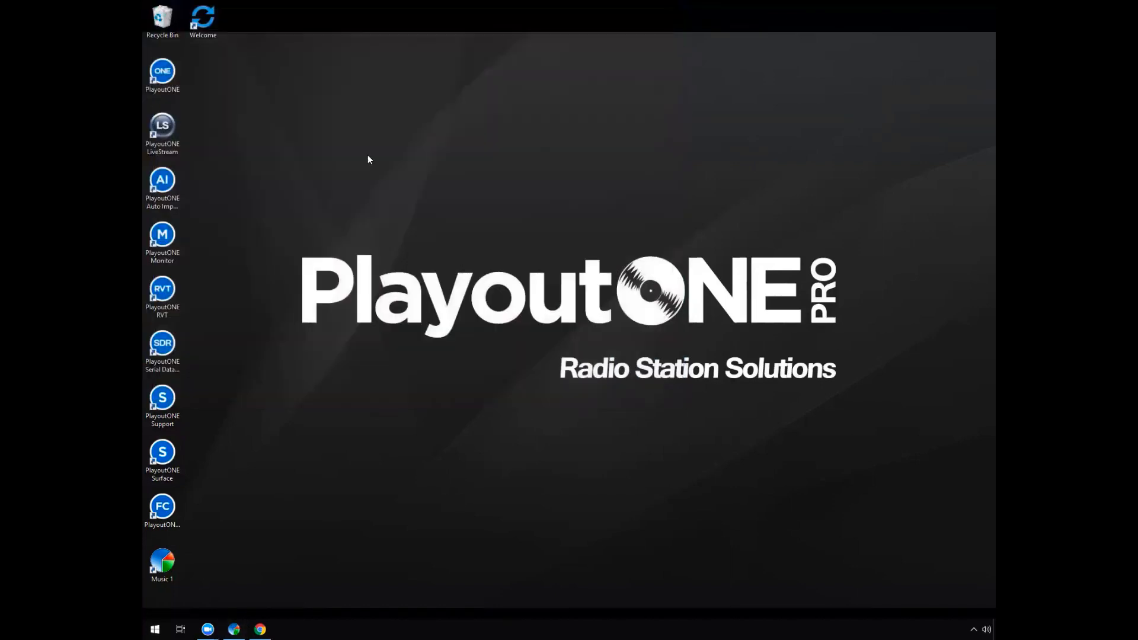
pyautogui.click(235, 628)
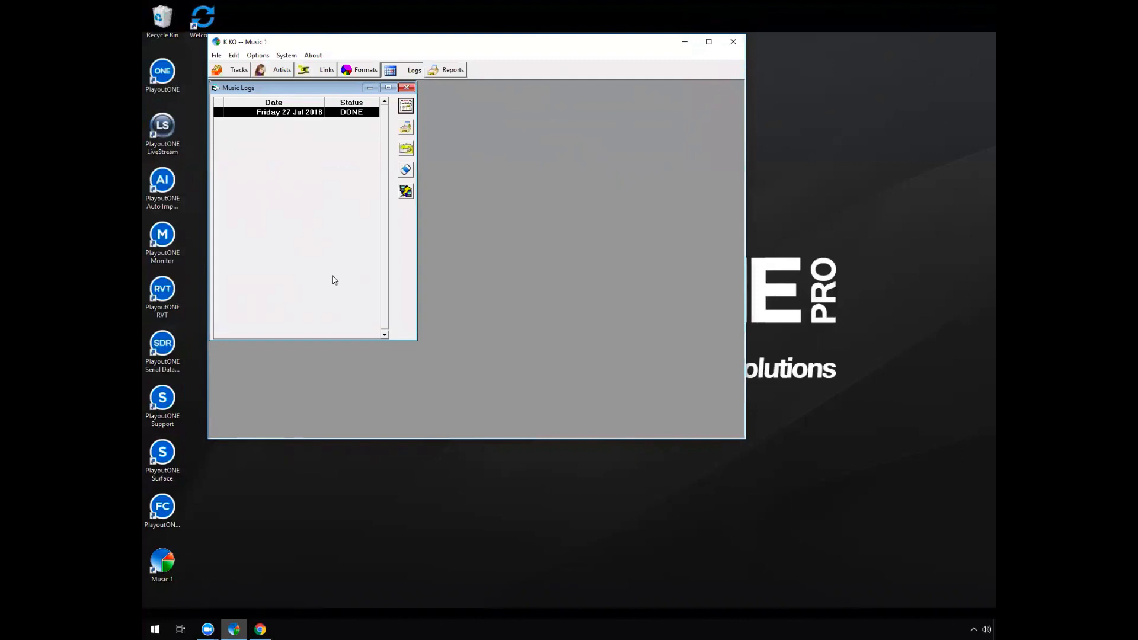
pyautogui.click(236, 74)
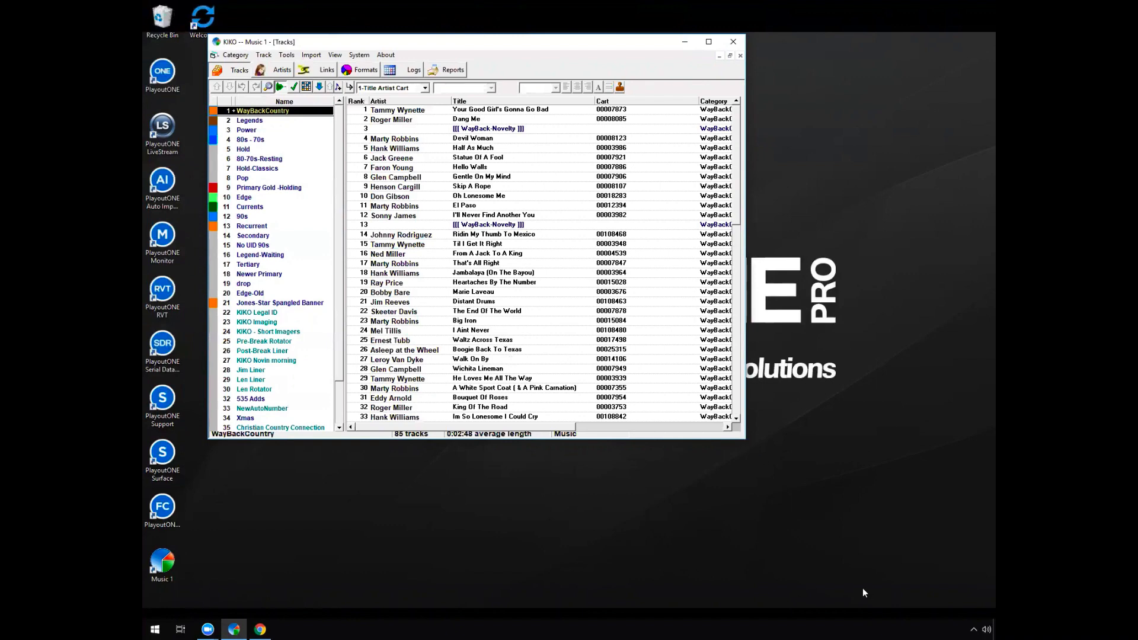
# Check the turnover grids of the WayBackCountry and Legends categories, and return to the WayBackCountry track list
pyautogui.click(306, 86)
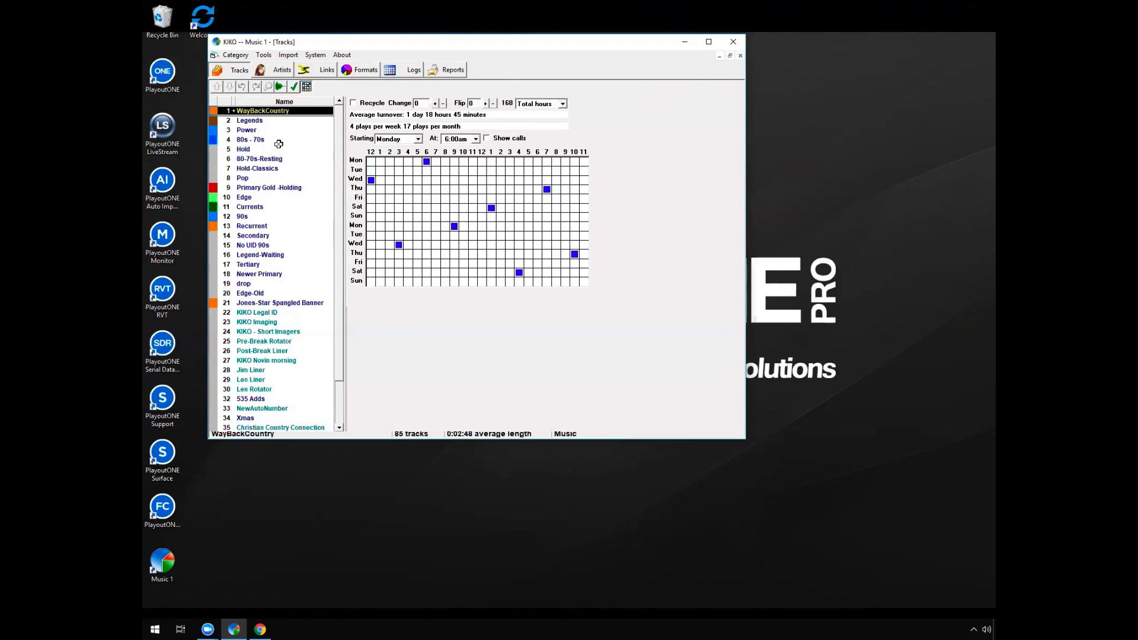
pyautogui.click(277, 119)
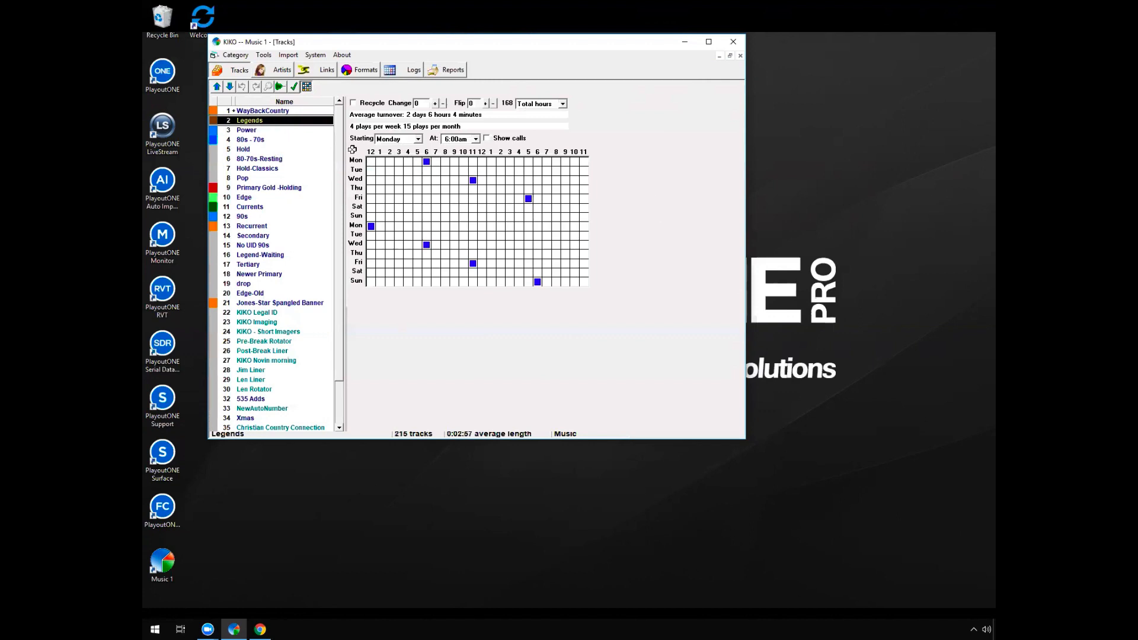
pyautogui.click(295, 111)
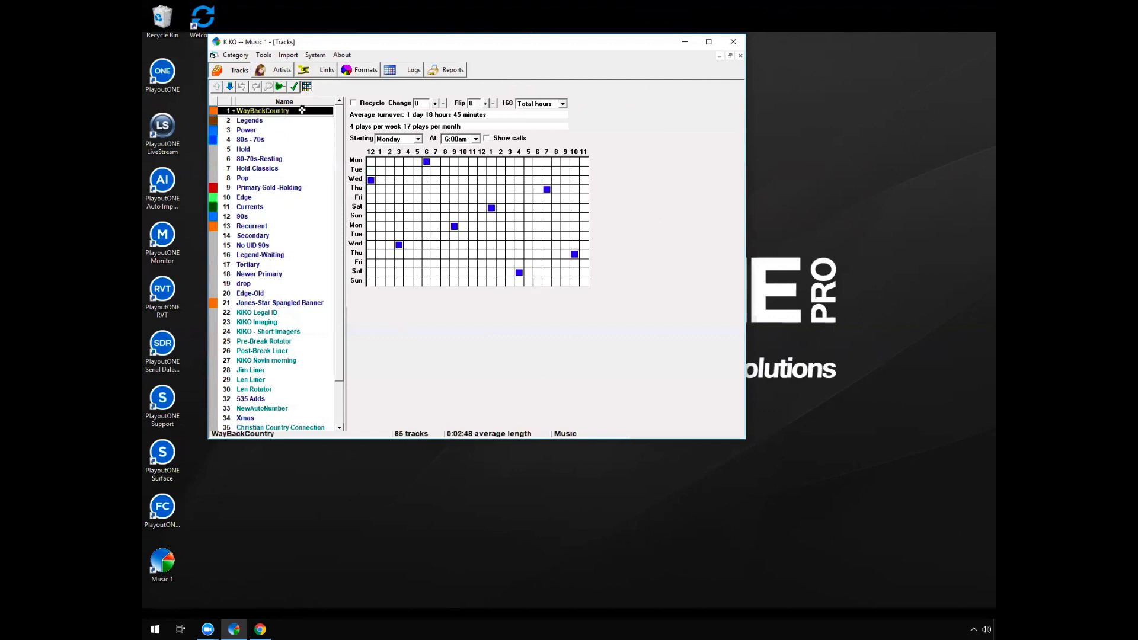
pyautogui.click(278, 87)
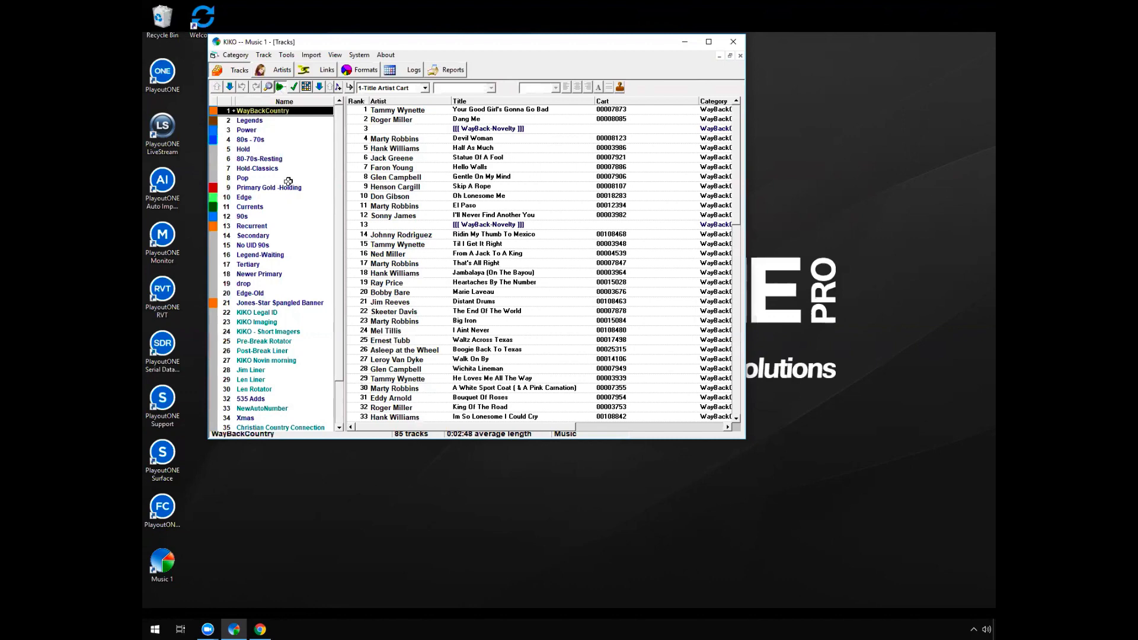
# Review the Legends track list, highlighting Daddy Frank (The Guitar Man), Thats My Job and Silver And Gold
pyautogui.click(267, 120)
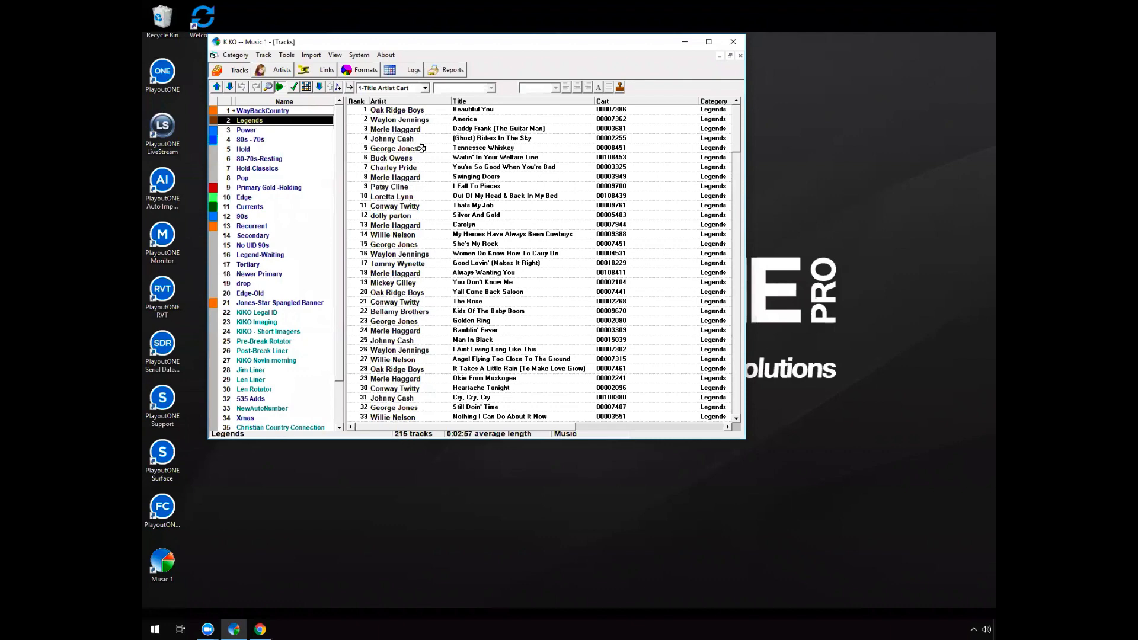
pyautogui.click(427, 127)
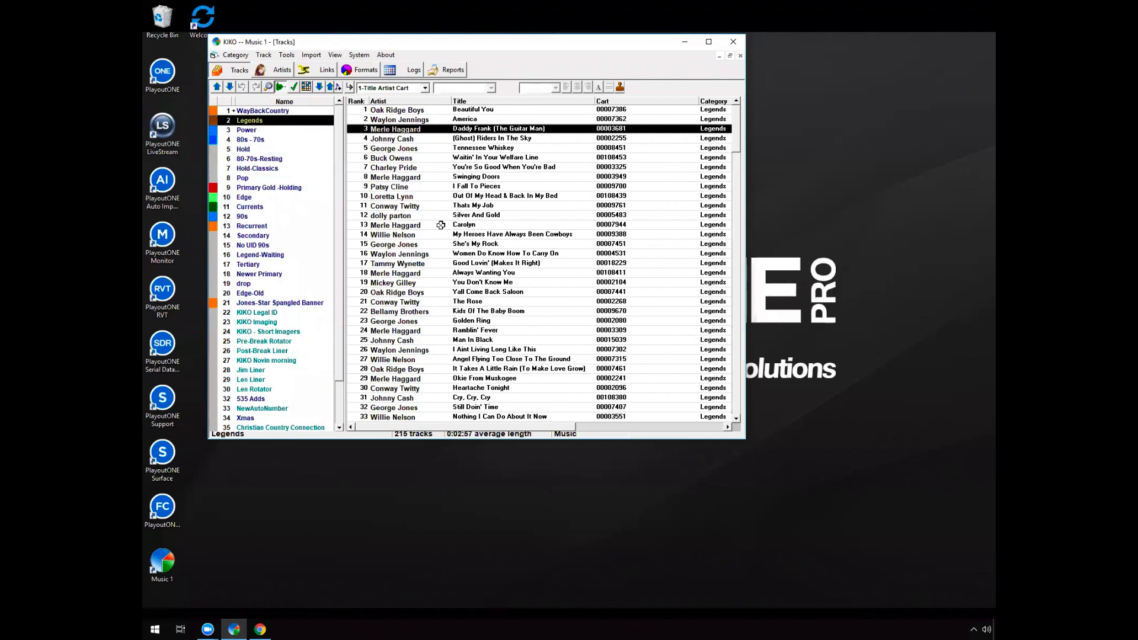
pyautogui.click(504, 205)
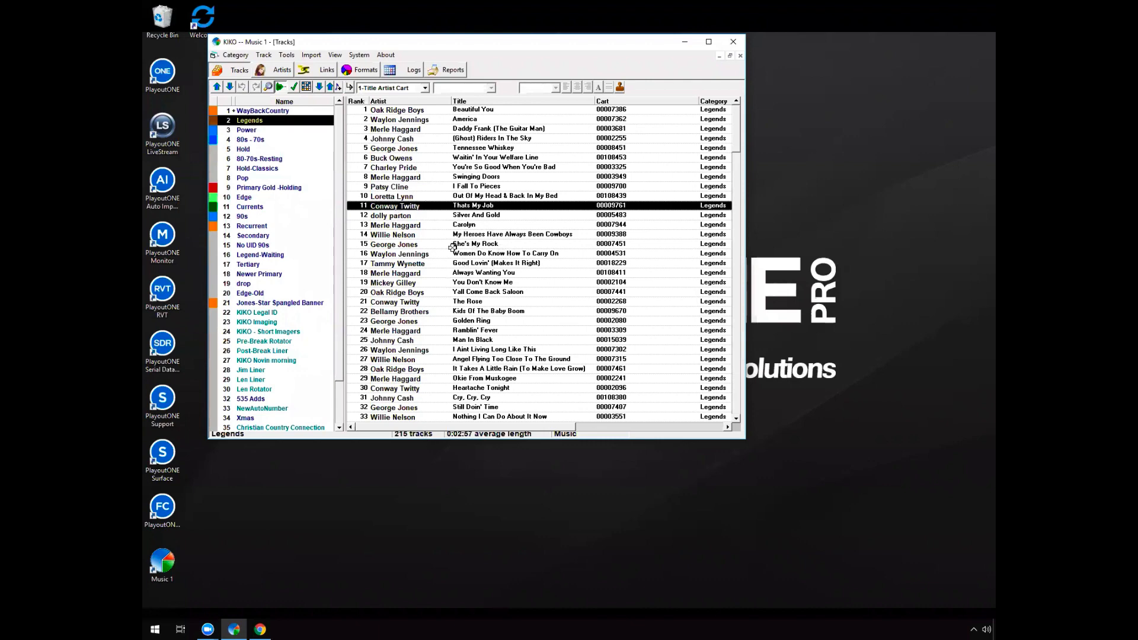
pyautogui.click(438, 214)
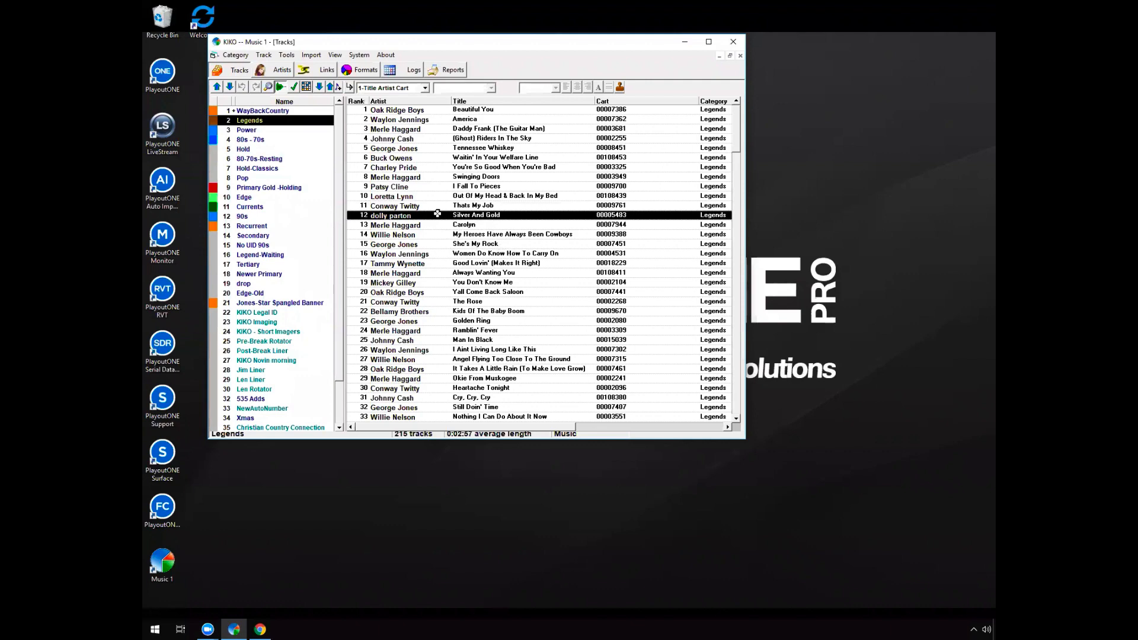
# Compare the turnover grids of Legends, Power and WayBackCountry, and check the hourly calls for WayBackCountry
pyautogui.click(305, 87)
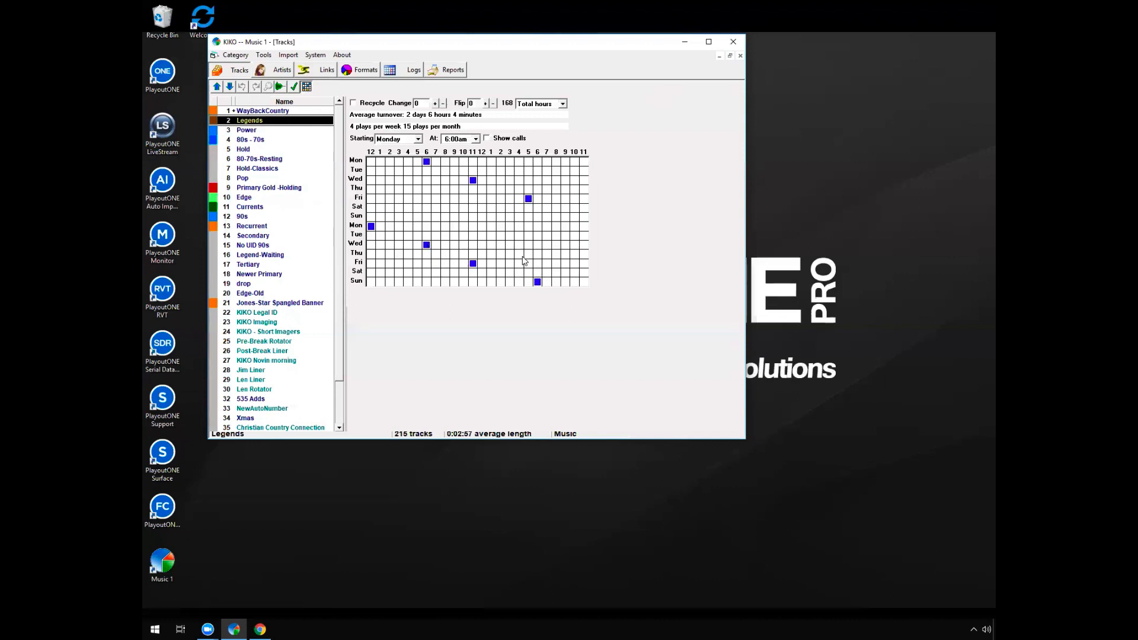
pyautogui.click(260, 131)
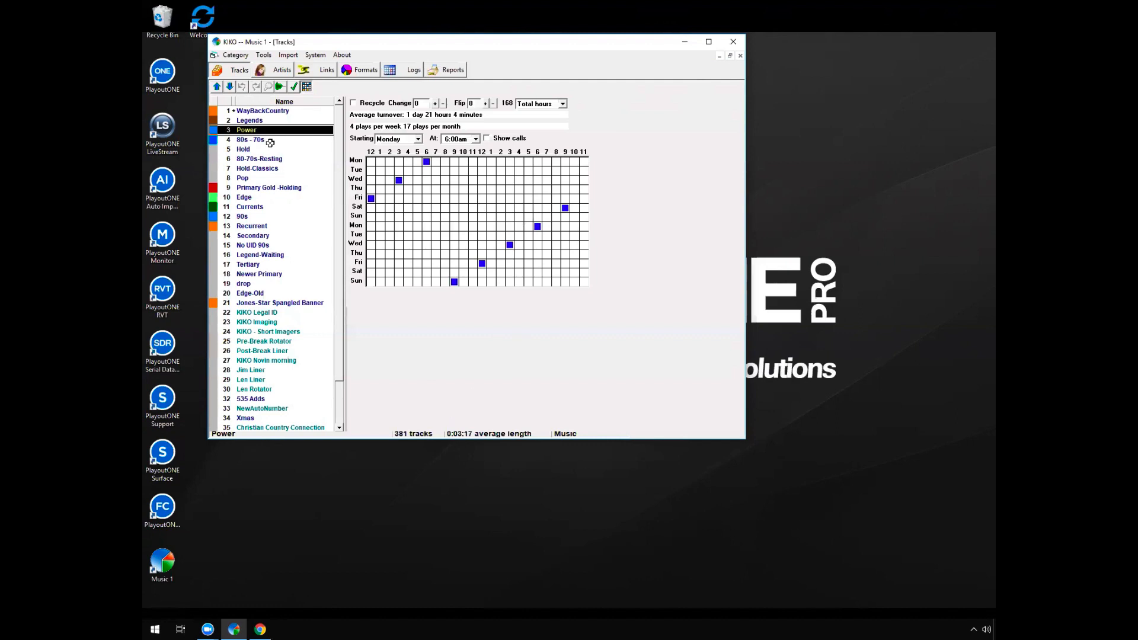
pyautogui.click(278, 111)
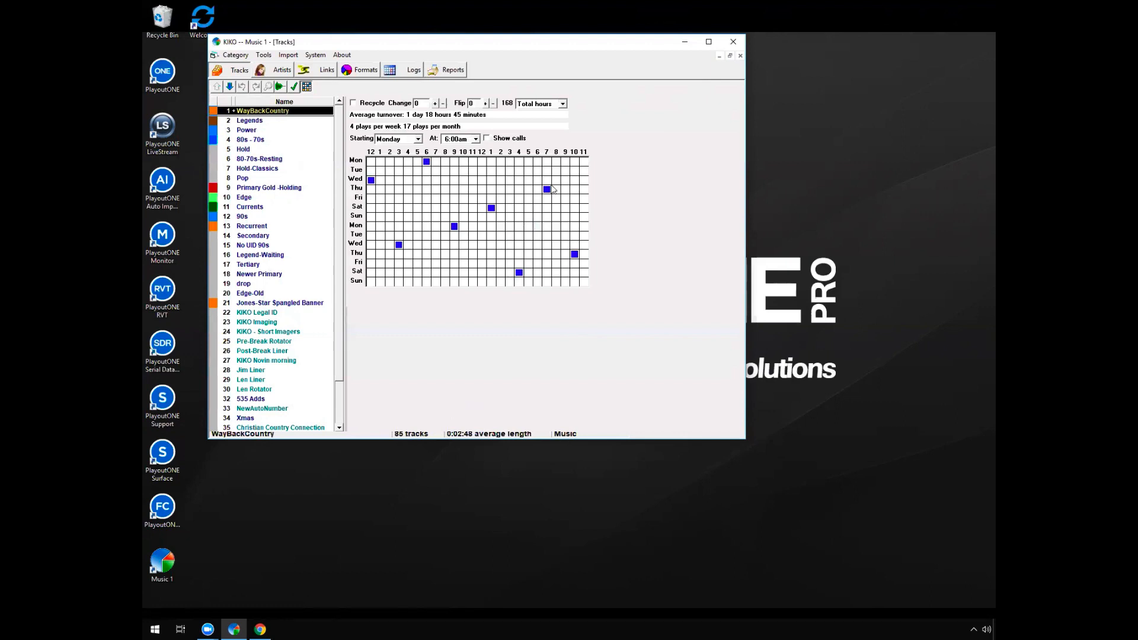
pyautogui.click(487, 139)
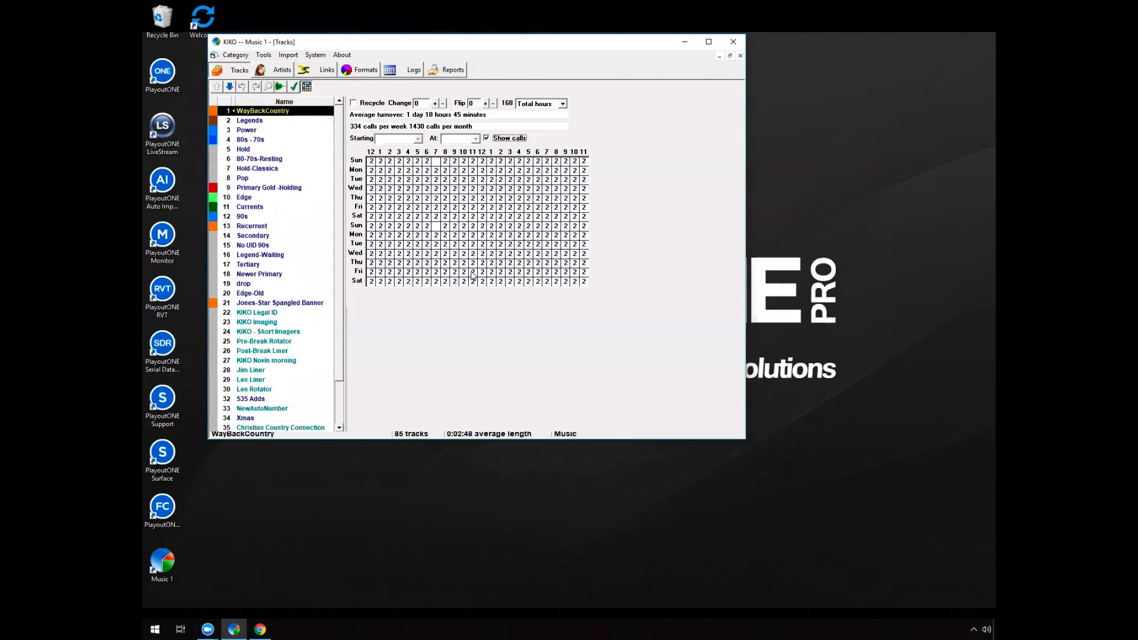
pyautogui.click(486, 138)
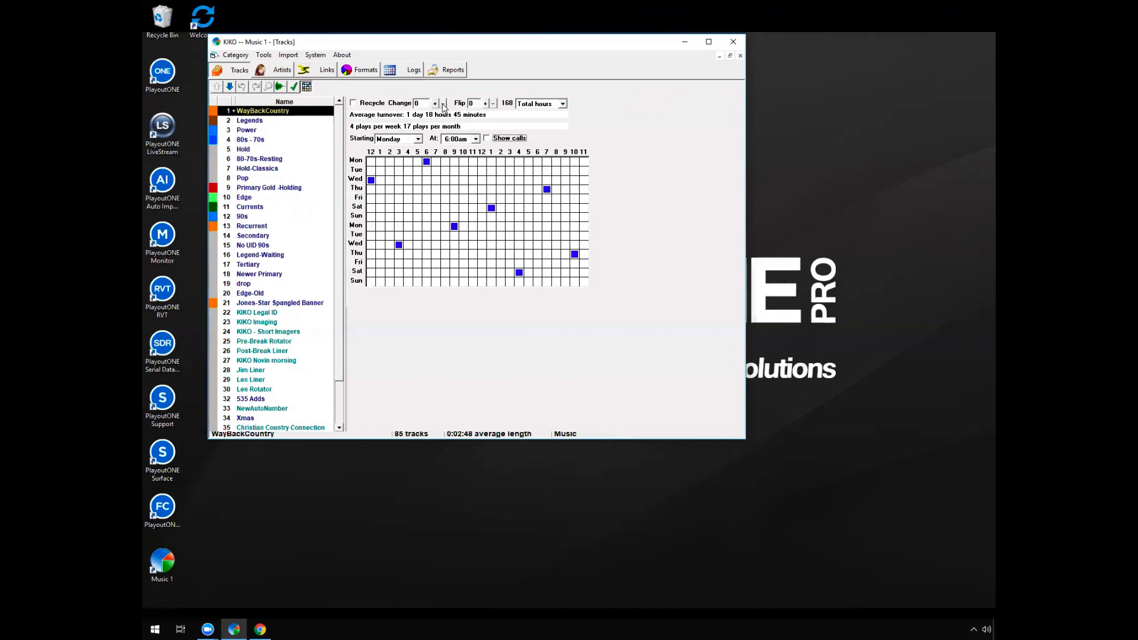
# Preview the WayBackCountry turnover with the Change value lowered to -5
pyautogui.click(442, 103)
pyautogui.click(443, 104)
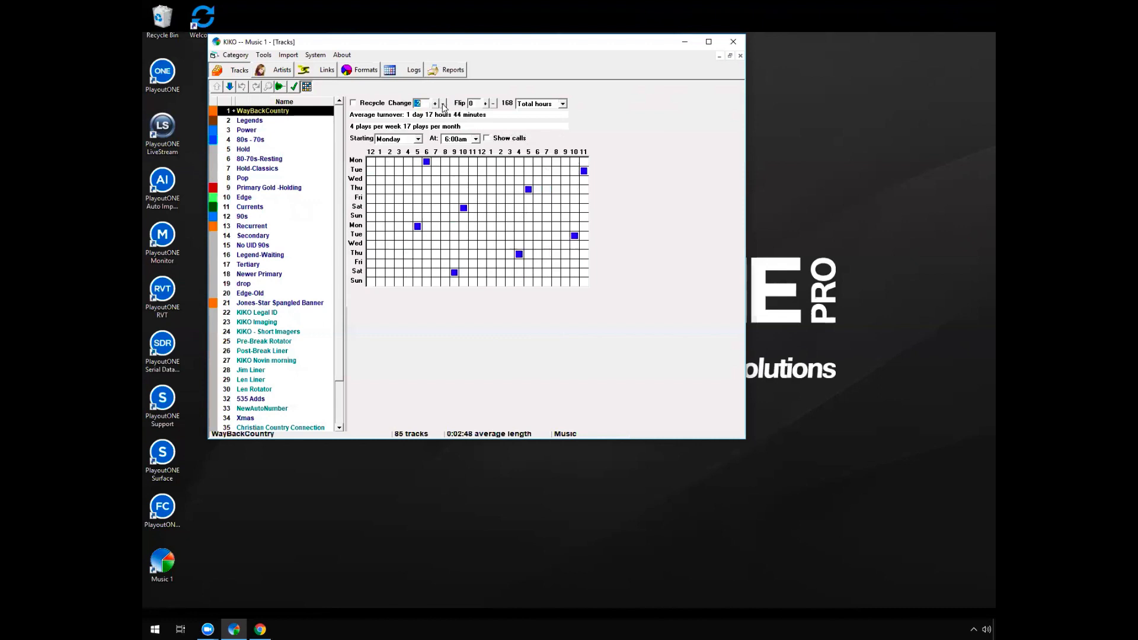
pyautogui.click(443, 103)
pyautogui.click(442, 104)
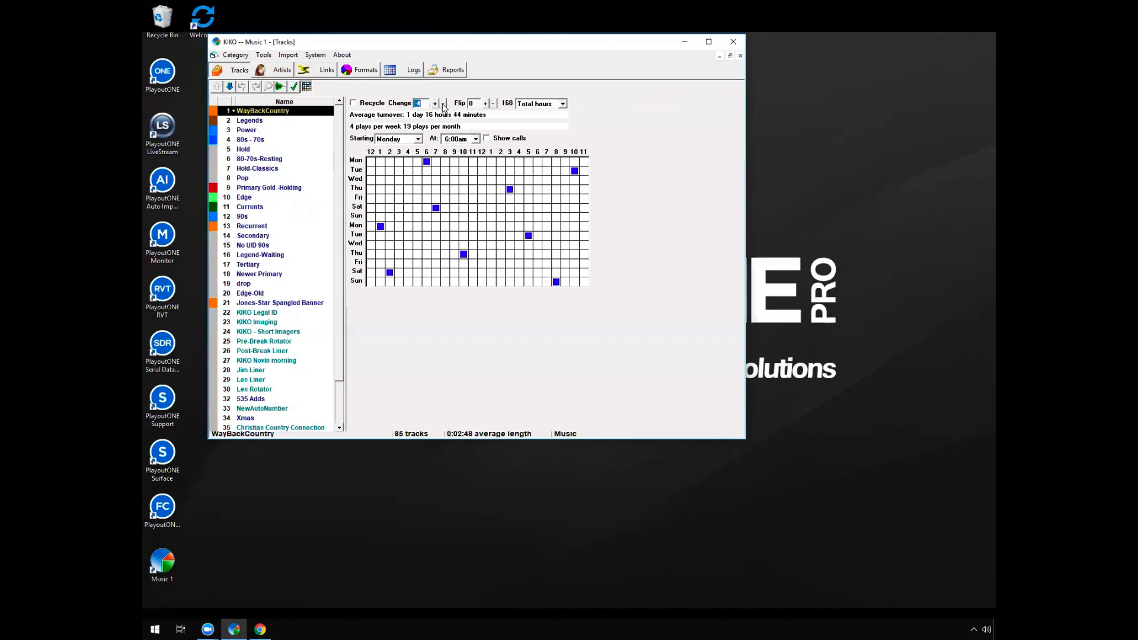
pyautogui.click(443, 104)
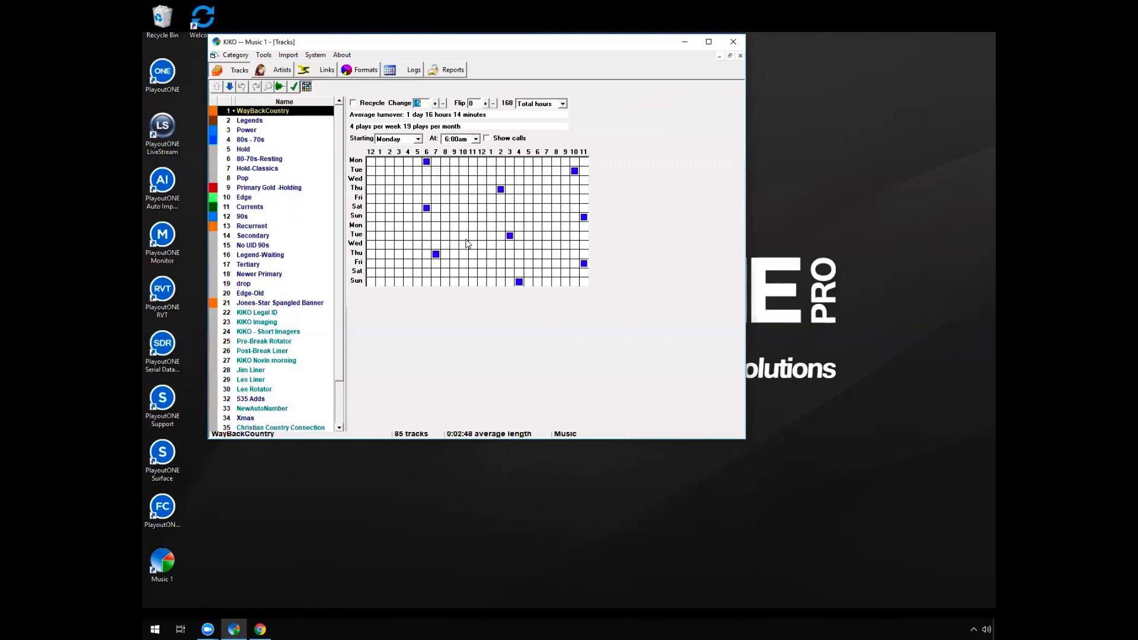
# Set the turnover grid to start on Wednesday at 10:00am
pyautogui.click(474, 139)
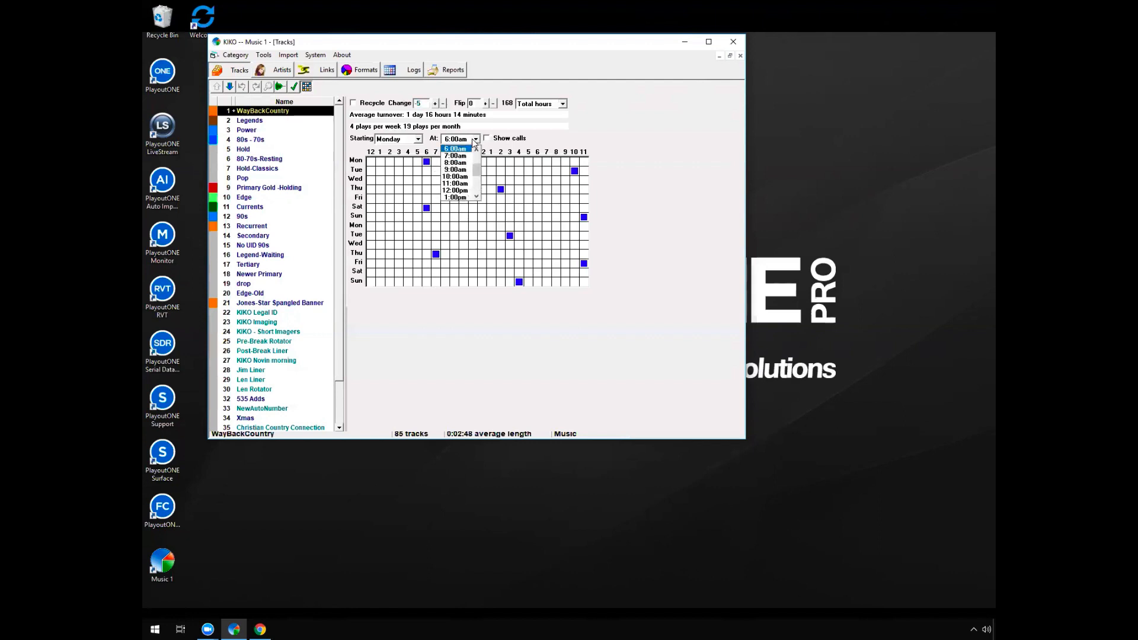
pyautogui.click(462, 177)
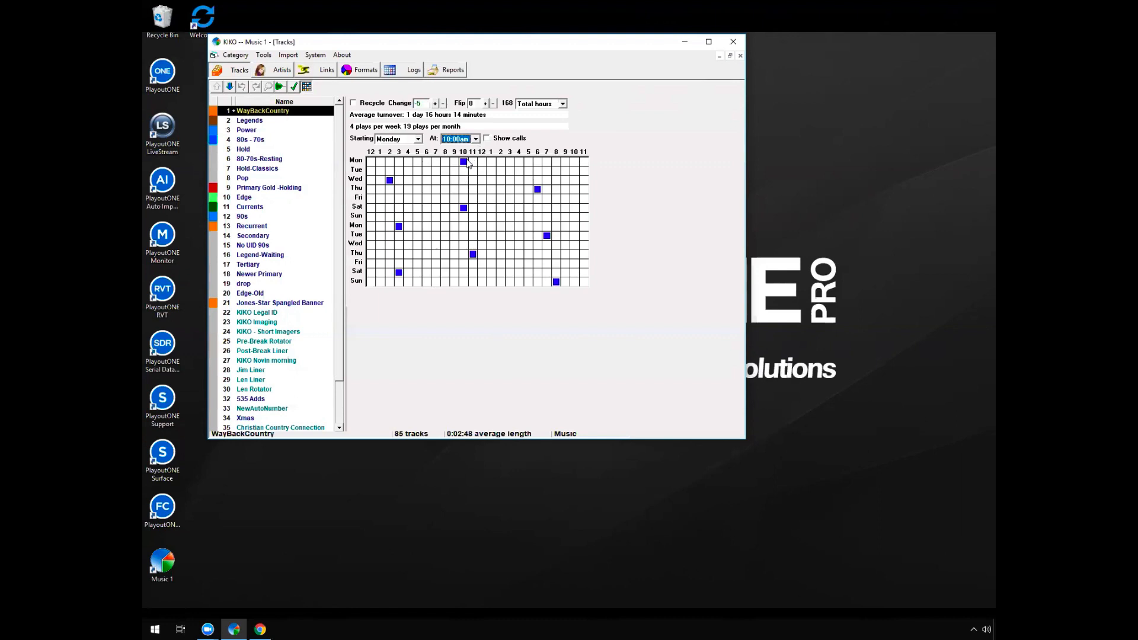
pyautogui.click(417, 140)
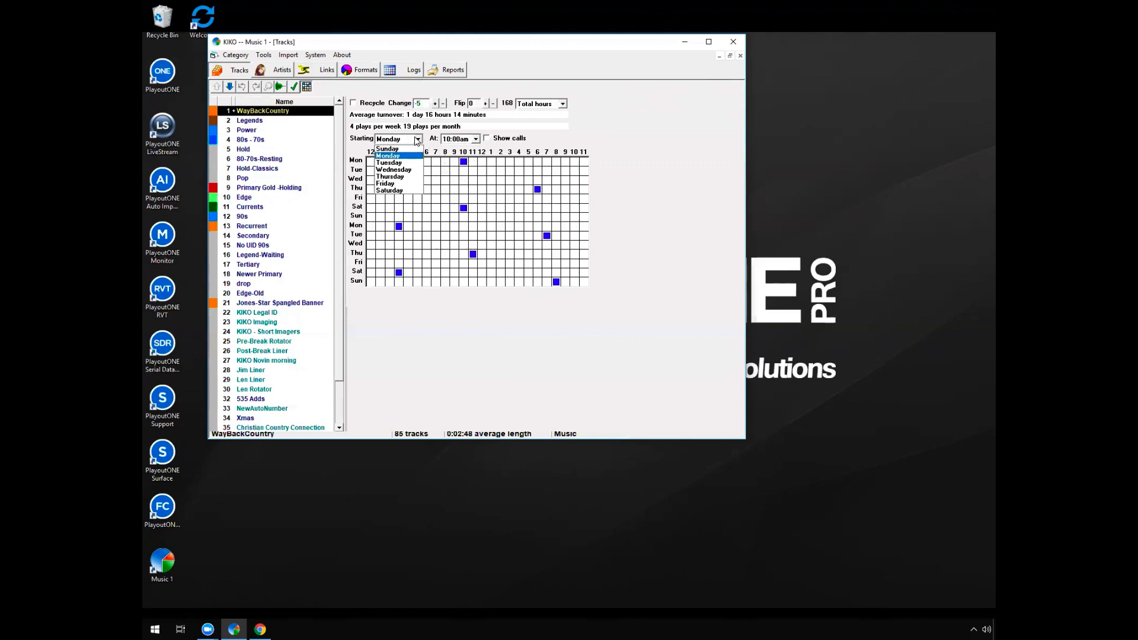
pyautogui.click(407, 170)
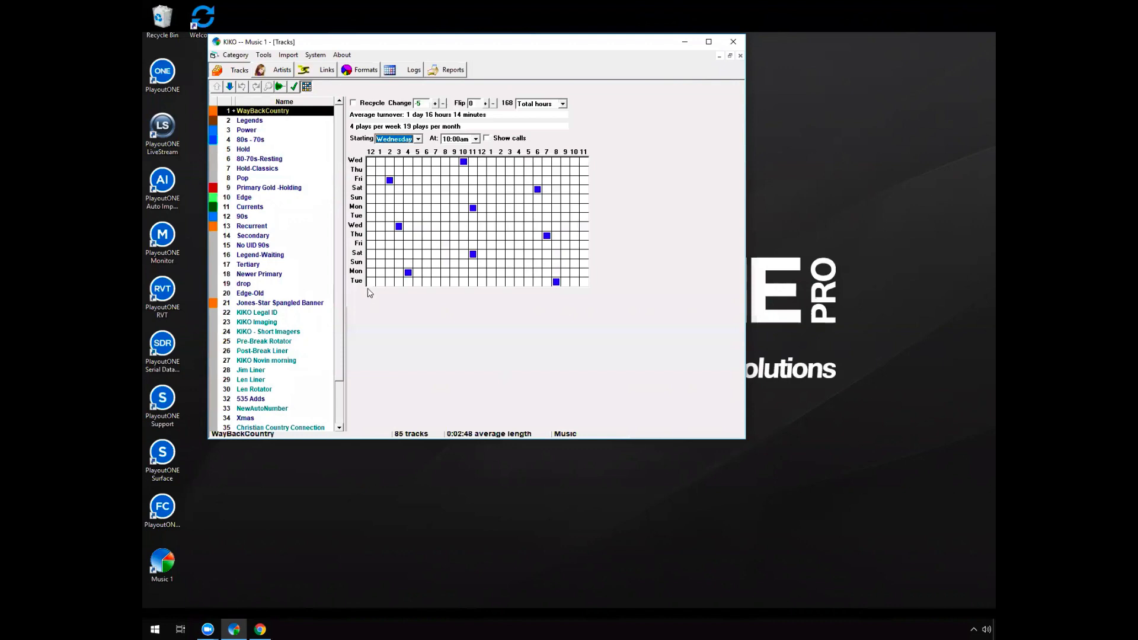
# Review the WayBackCountry track list, highlighting Hello Walls and El Paso
pyautogui.click(281, 88)
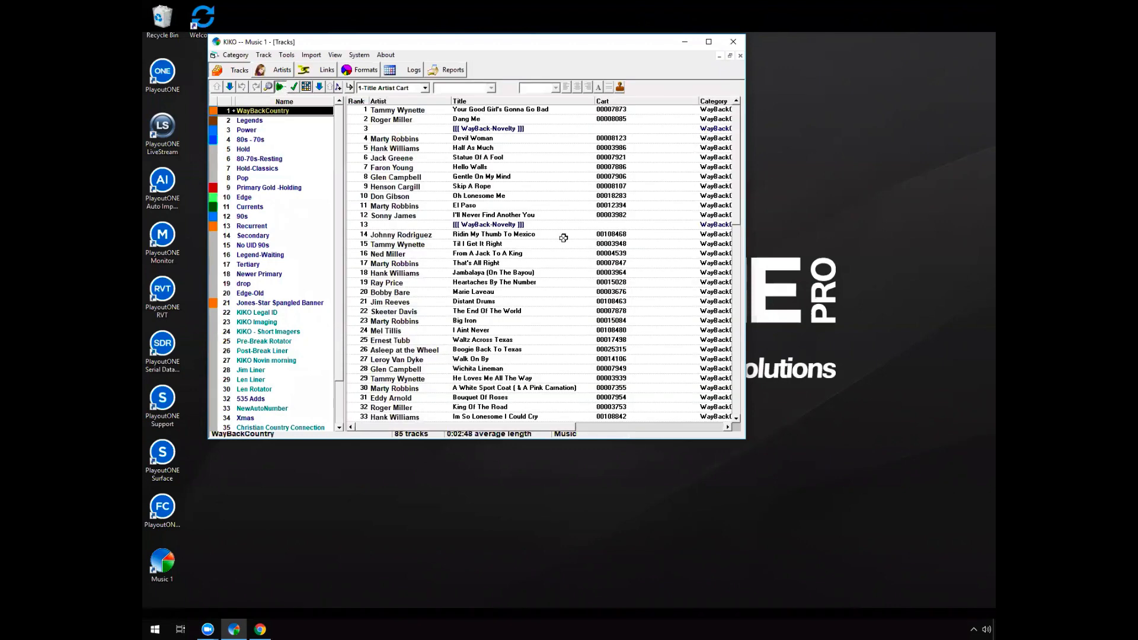
pyautogui.click(517, 165)
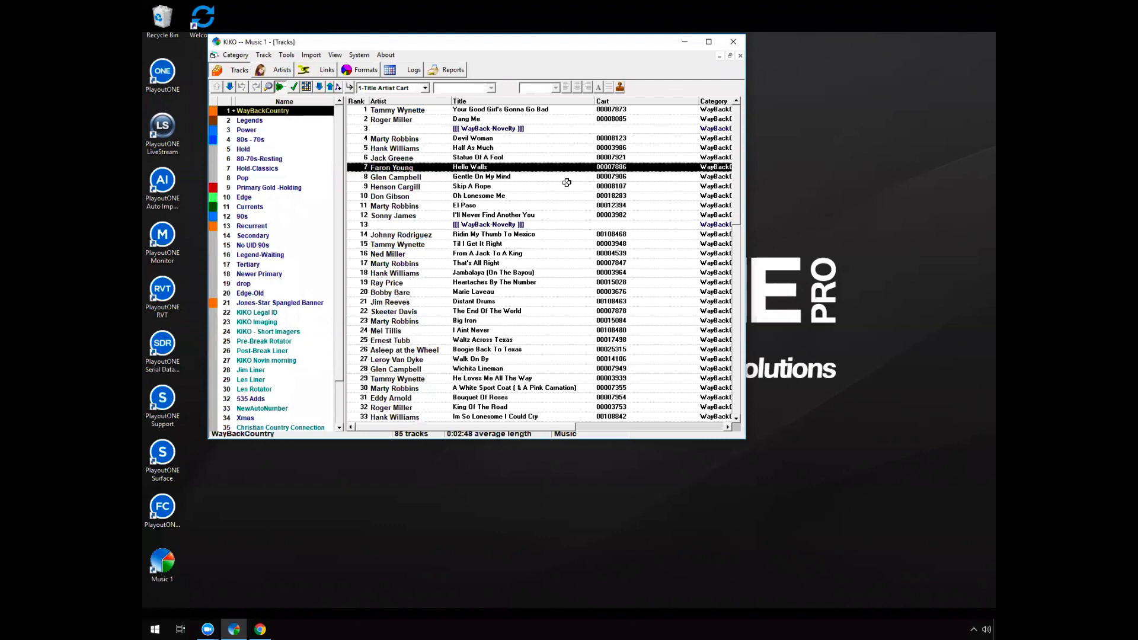
pyautogui.click(534, 202)
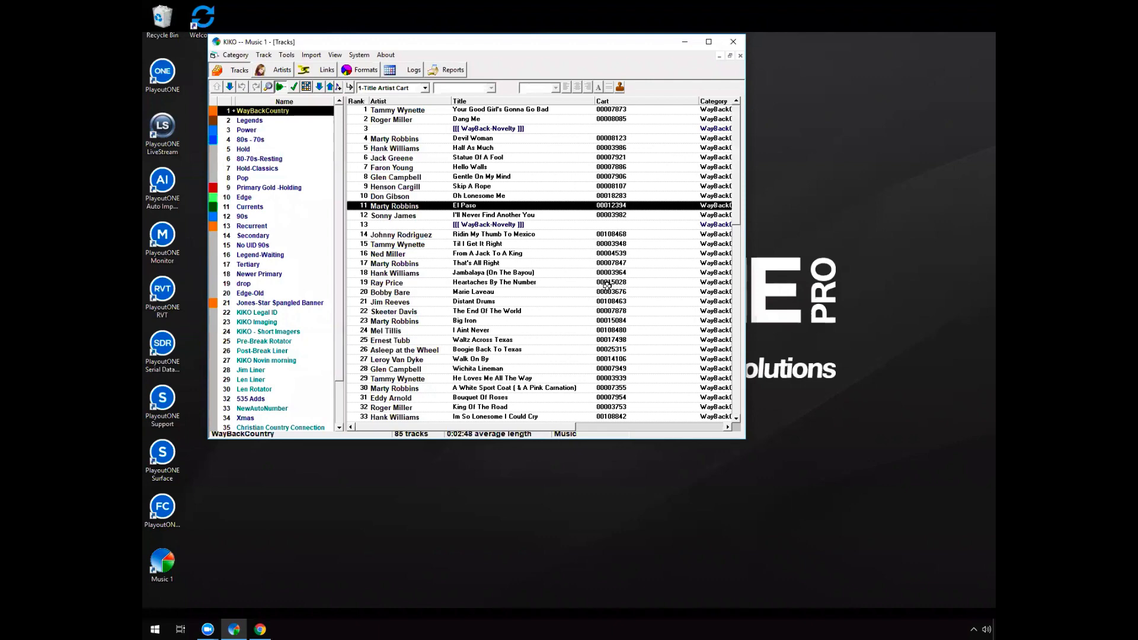
# Return to the turnover grid and compare the rotation patterns of WayBackCountry, Legends, Power and 80s - 70s
pyautogui.click(304, 87)
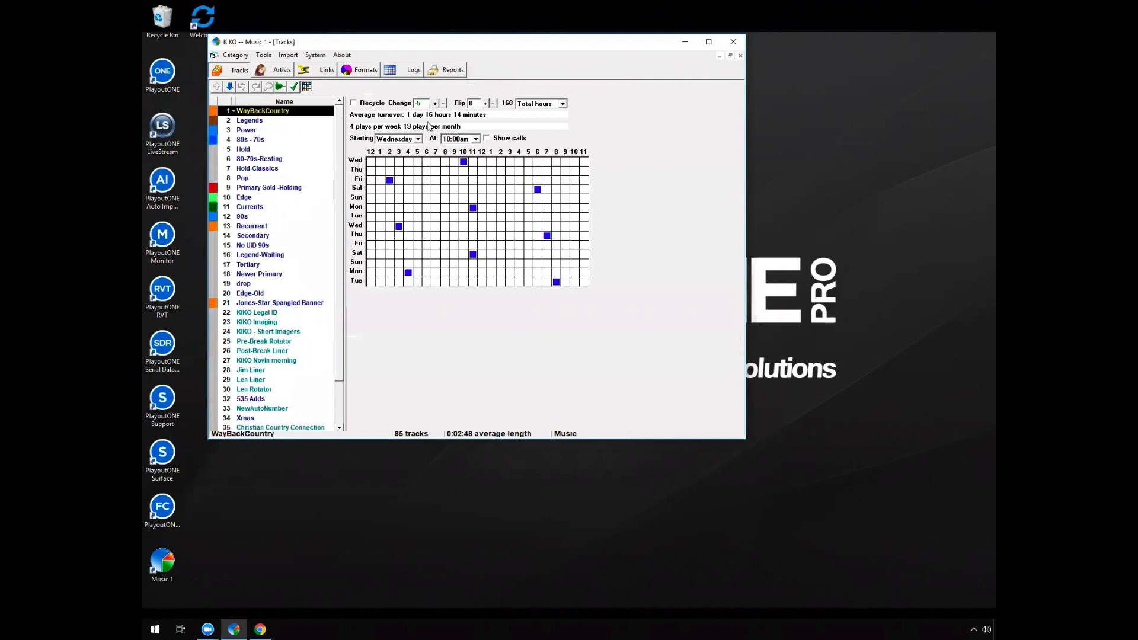
pyautogui.click(475, 140)
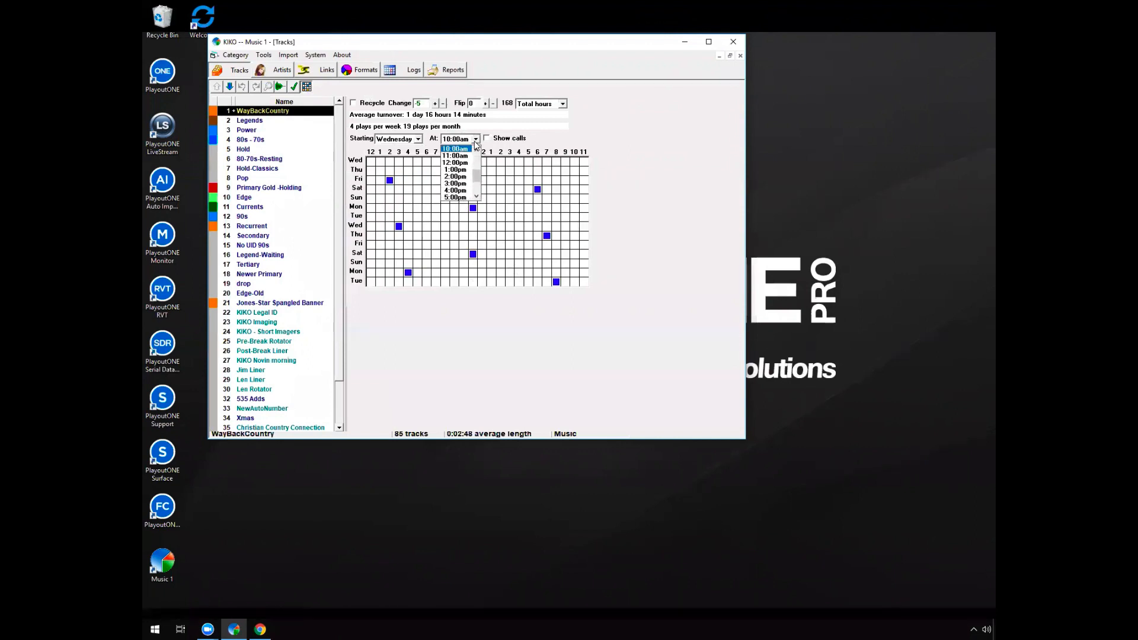
pyautogui.click(277, 121)
pyautogui.click(249, 123)
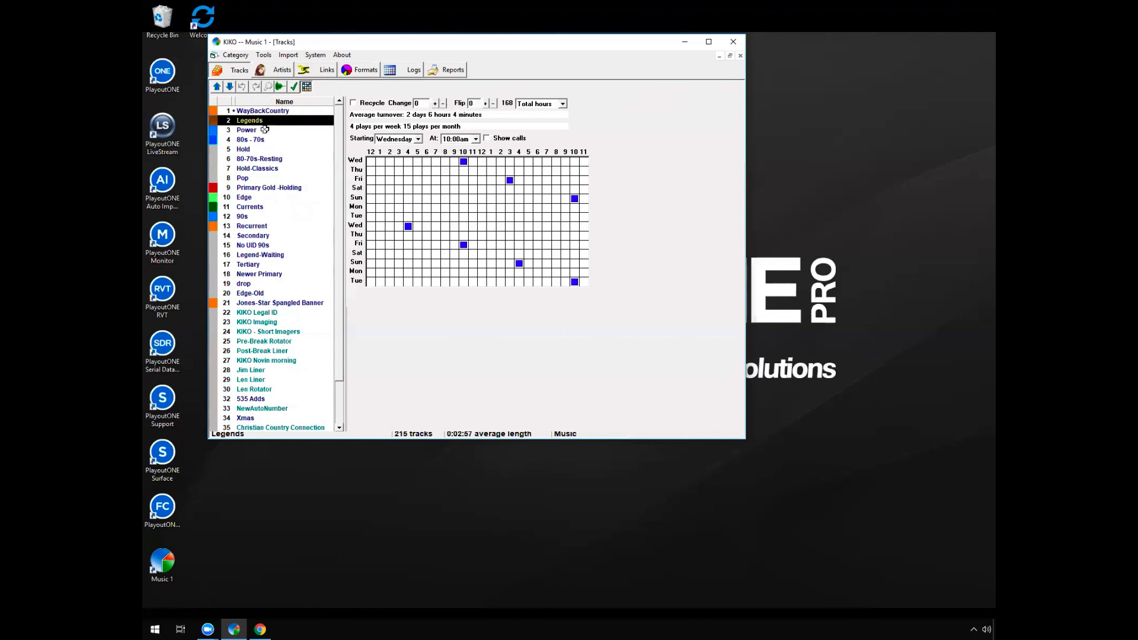
pyautogui.click(263, 129)
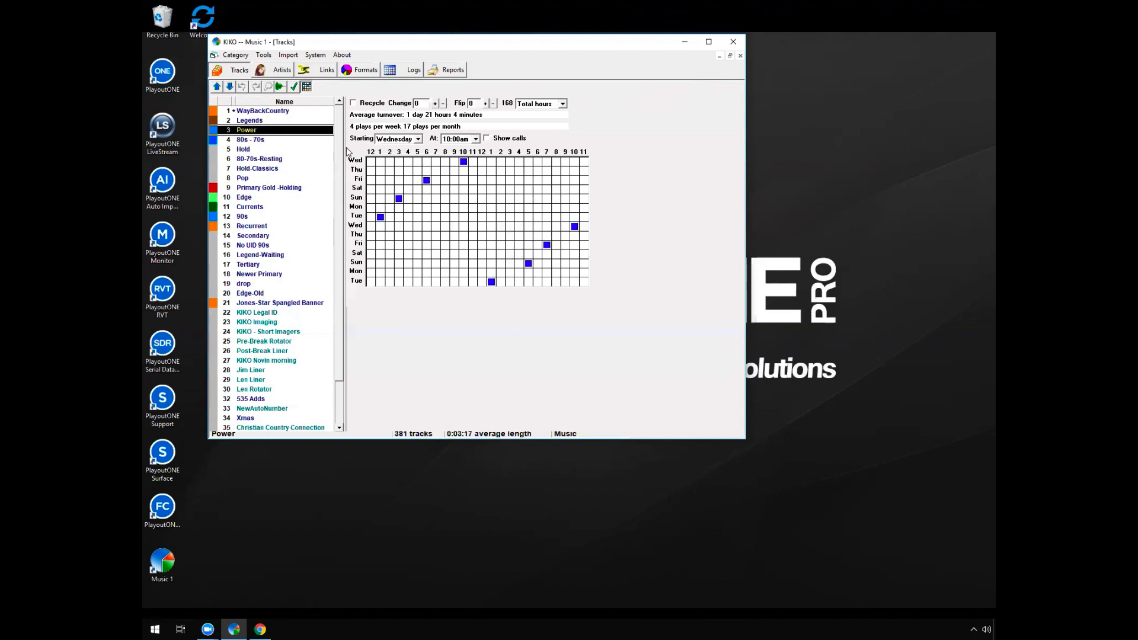
pyautogui.click(274, 141)
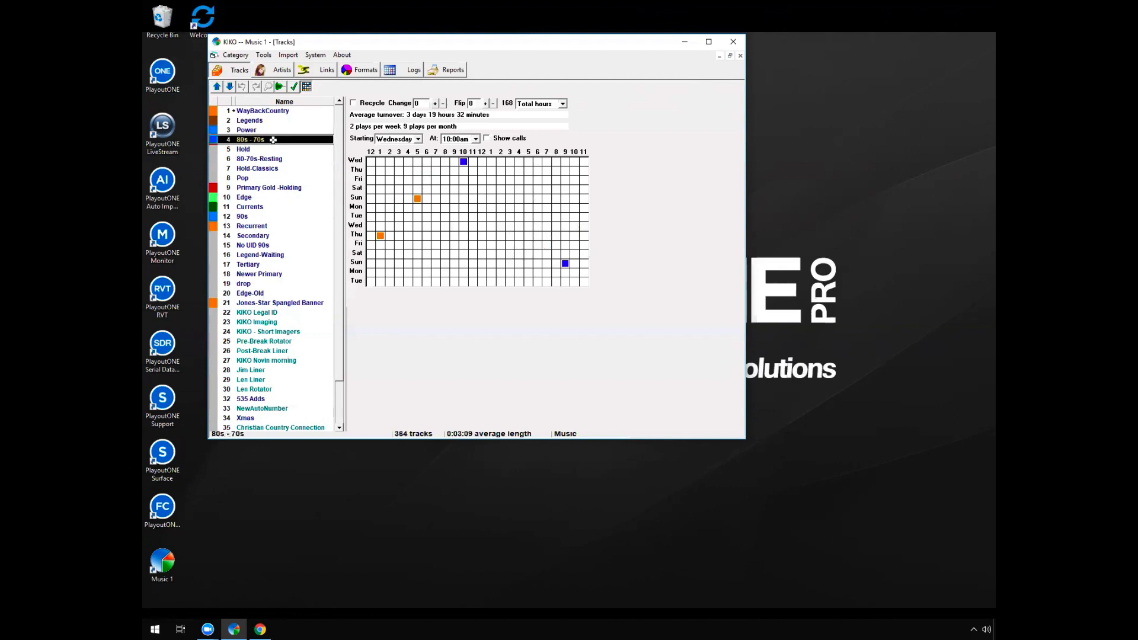
pyautogui.click(278, 130)
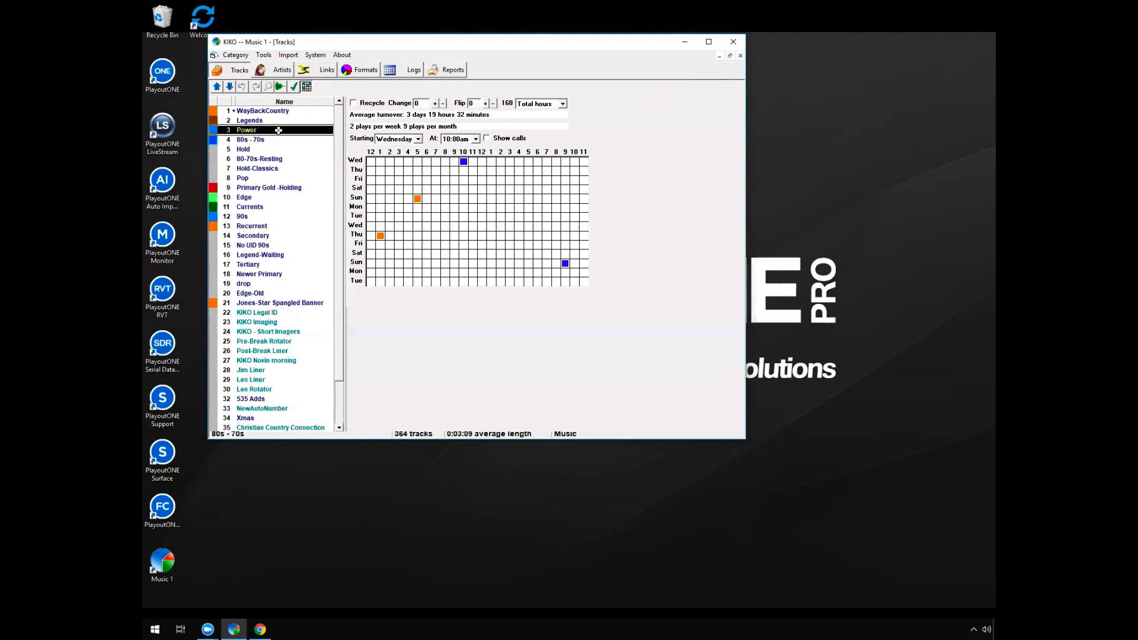
pyautogui.click(319, 111)
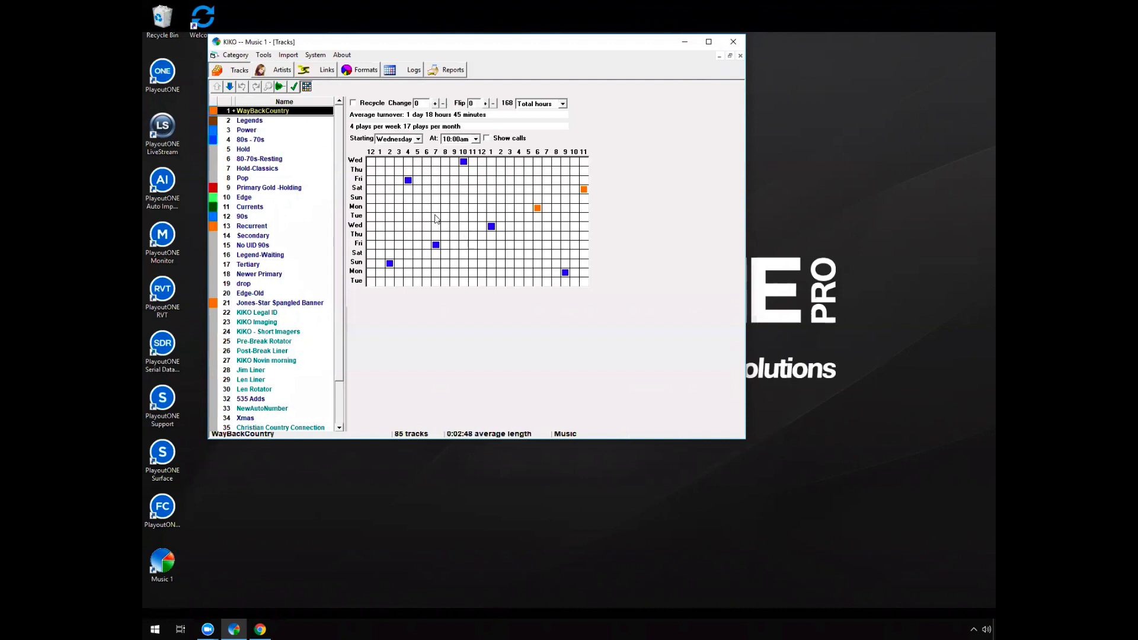
pyautogui.click(293, 120)
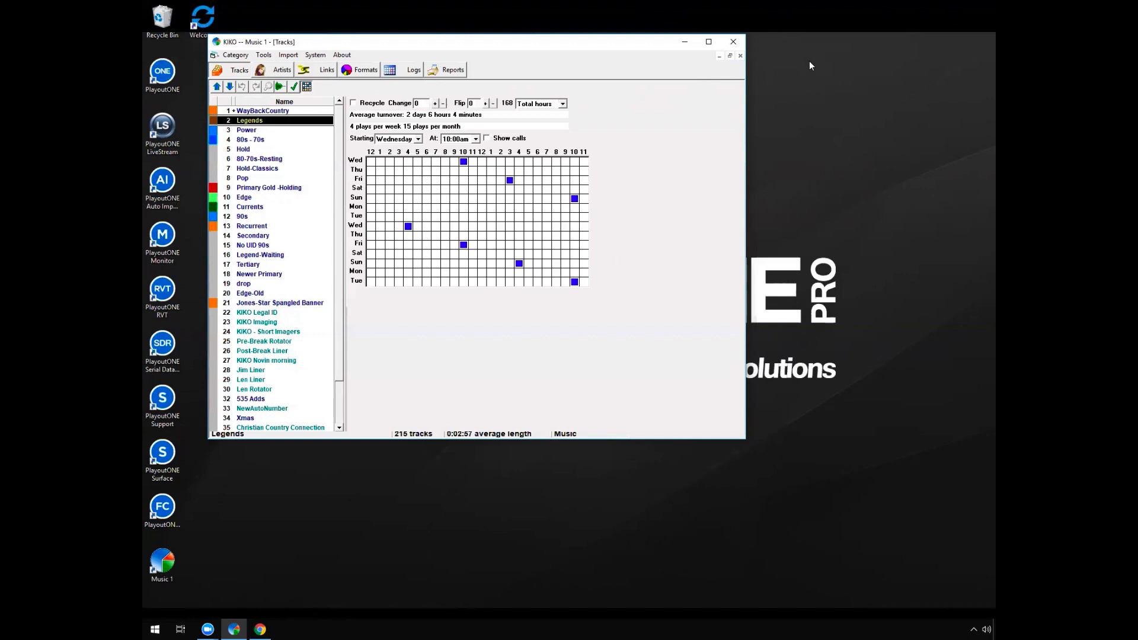
# Examine the turnover grid of the Power category and bring up its track list
pyautogui.click(260, 130)
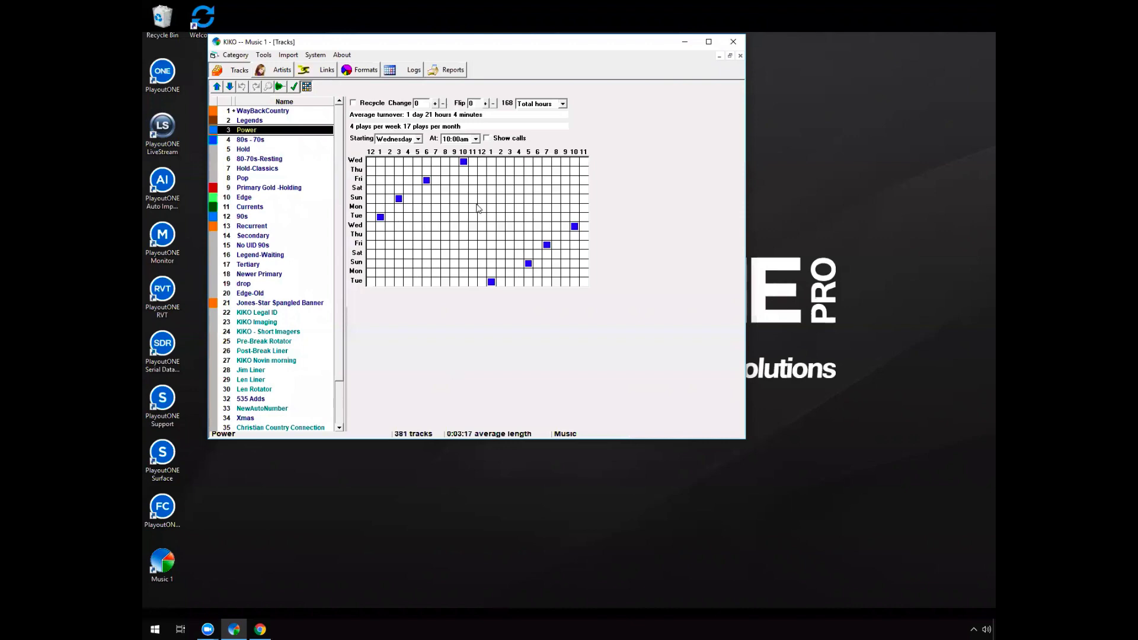
pyautogui.click(279, 87)
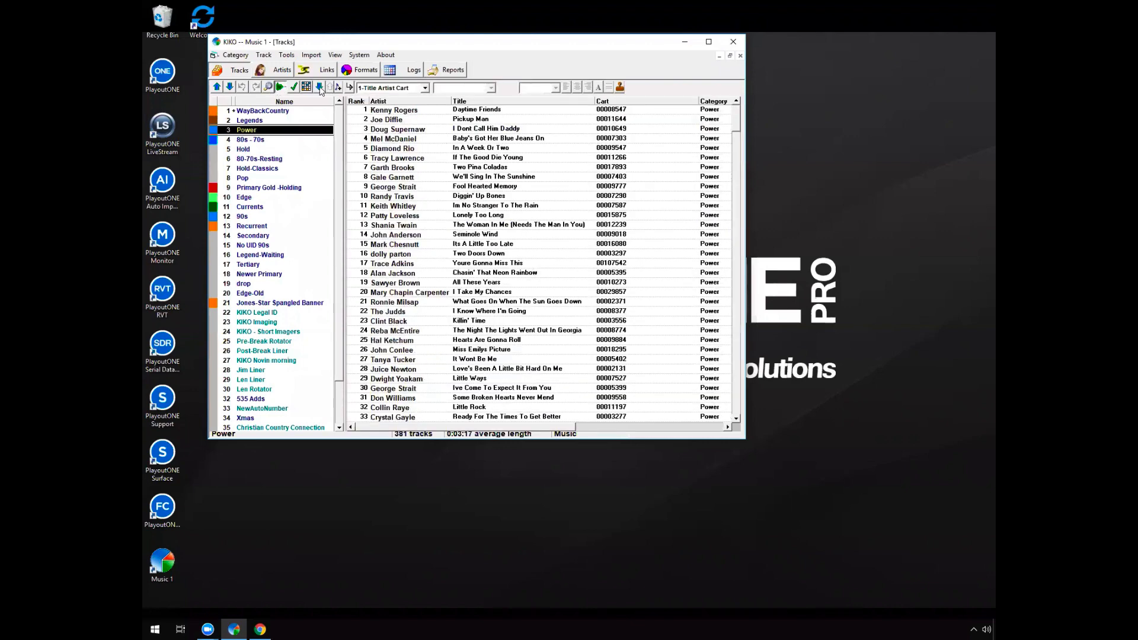
# Try to block Monday to Friday, 5 am to 10 am, for the Power song In A Week Or Two, discarding the change
pyautogui.doubleClick(471, 149)
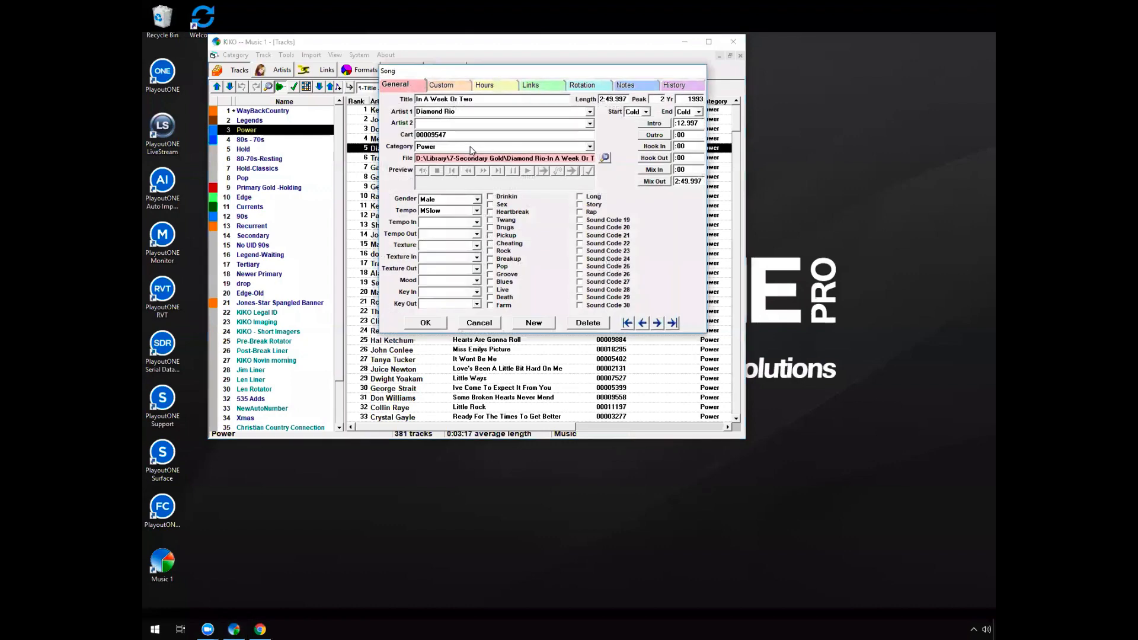
pyautogui.click(487, 90)
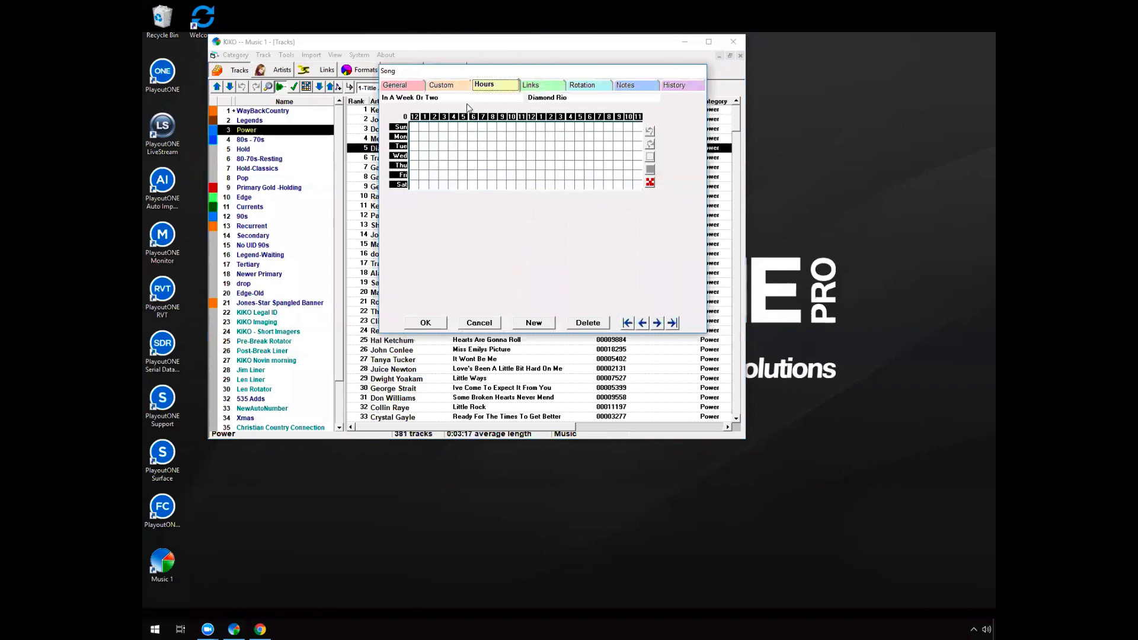
pyautogui.moveTo(459, 132); pyautogui.dragTo(513, 181)
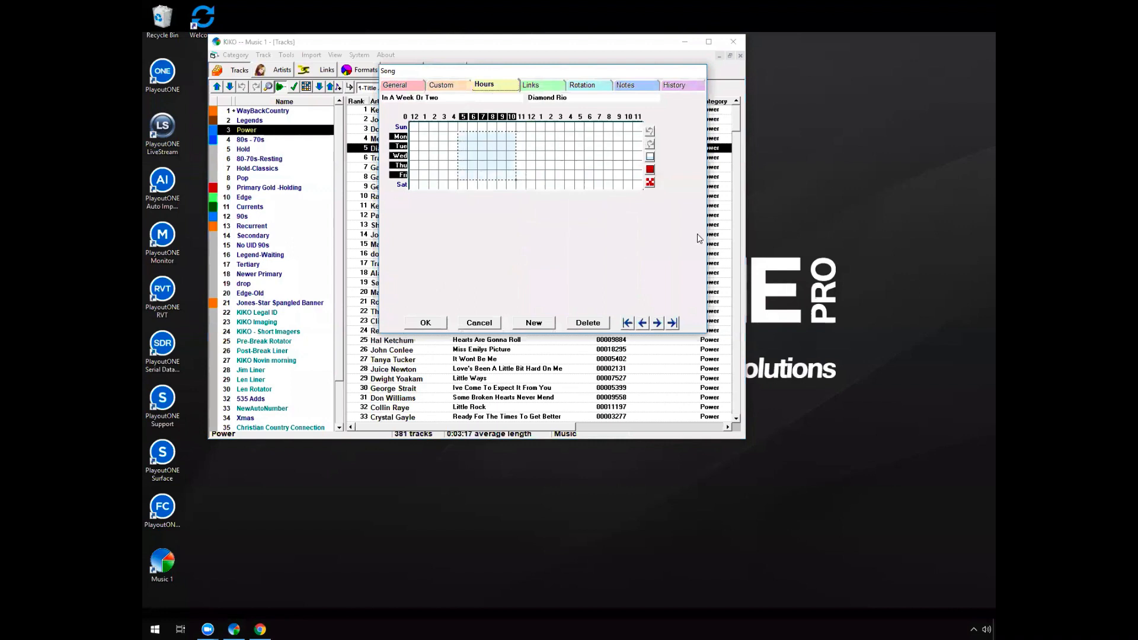
pyautogui.click(650, 169)
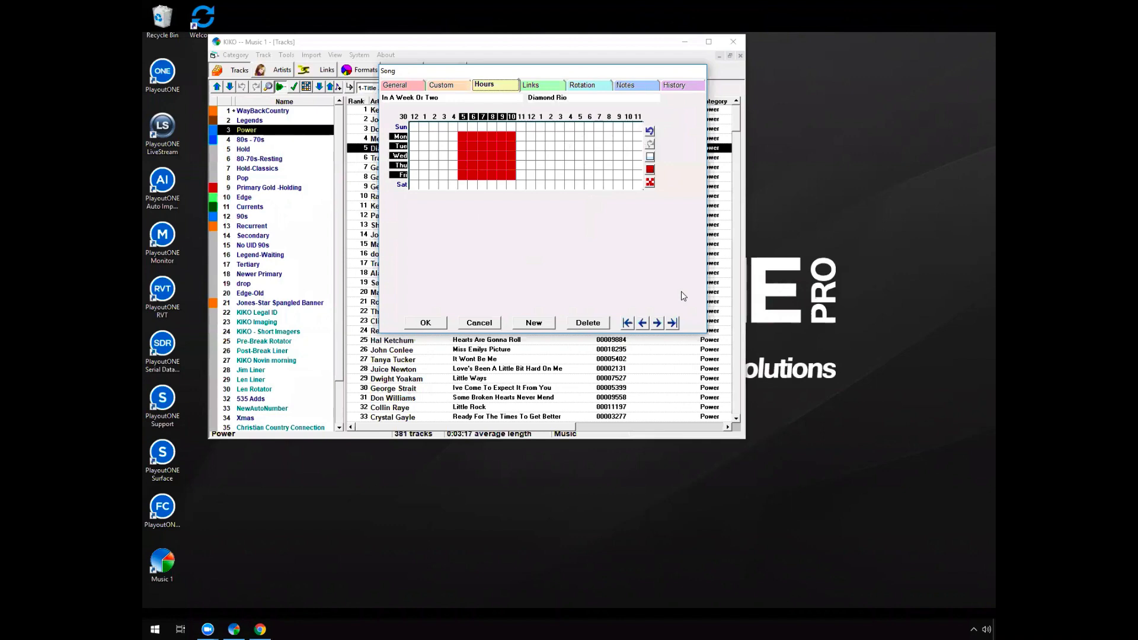
pyautogui.click(491, 323)
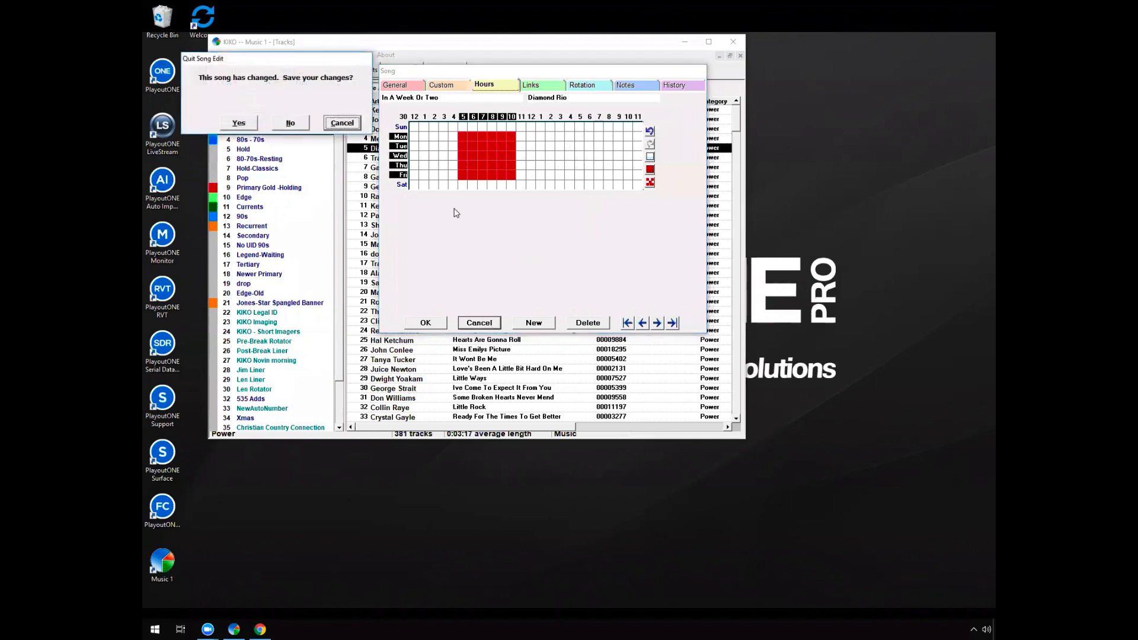
pyautogui.click(290, 123)
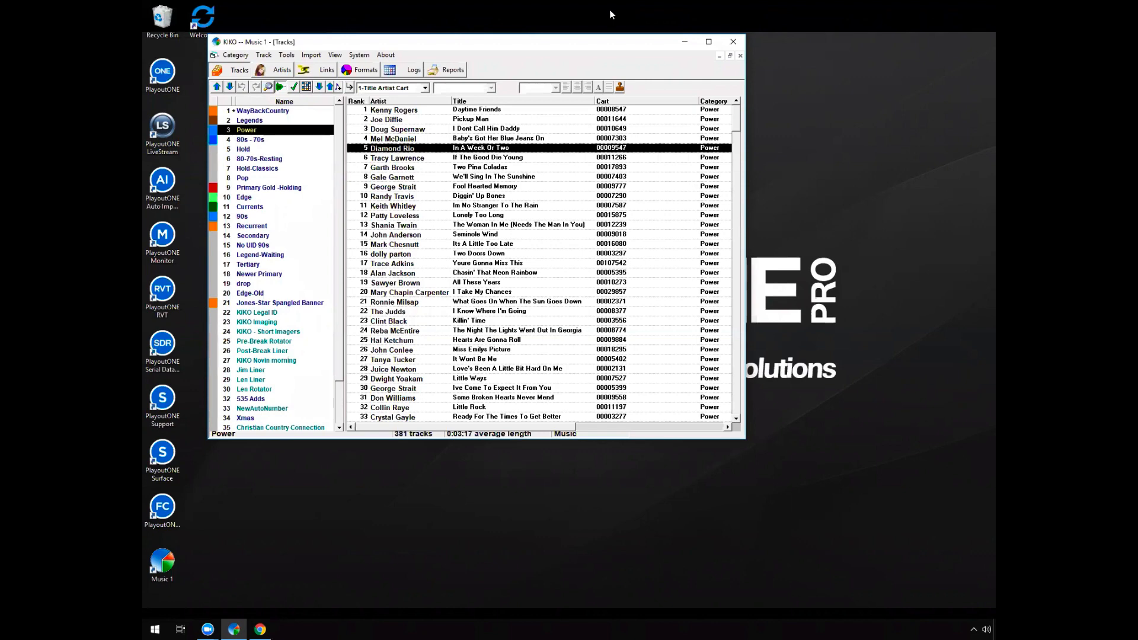
# Browse music and non-music categories, including WayBackCountry, Pop, Recurrent, Jones-Star Spangled Banner, KIKO Novin morning, Xmas, Power and 80s - 70s
pyautogui.click(262, 111)
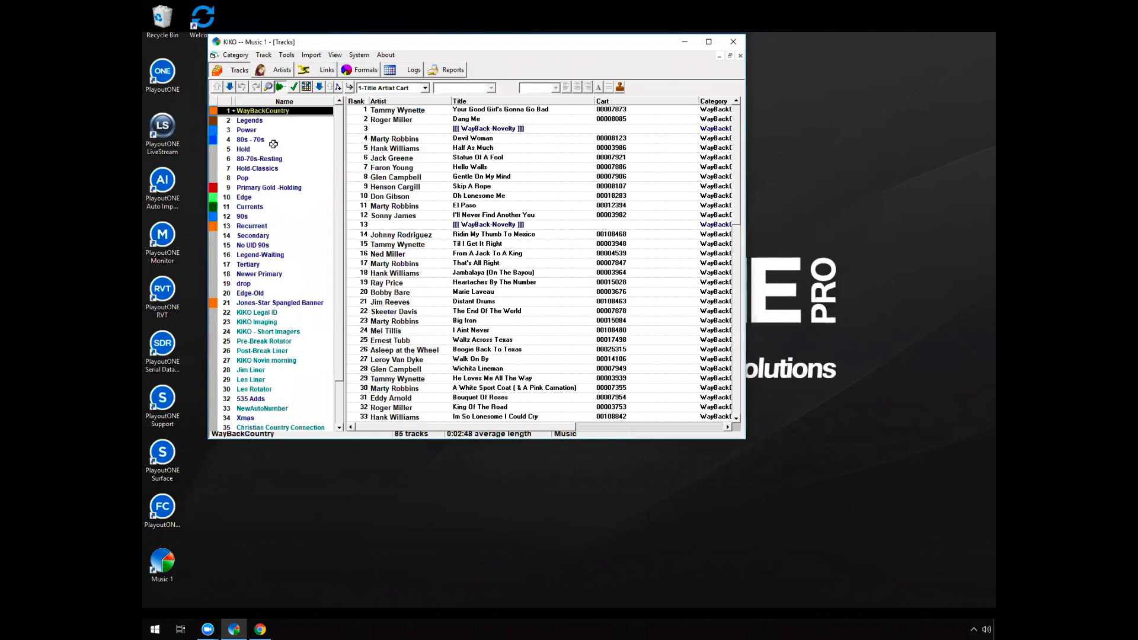
pyautogui.click(264, 176)
pyautogui.click(261, 226)
pyautogui.click(255, 303)
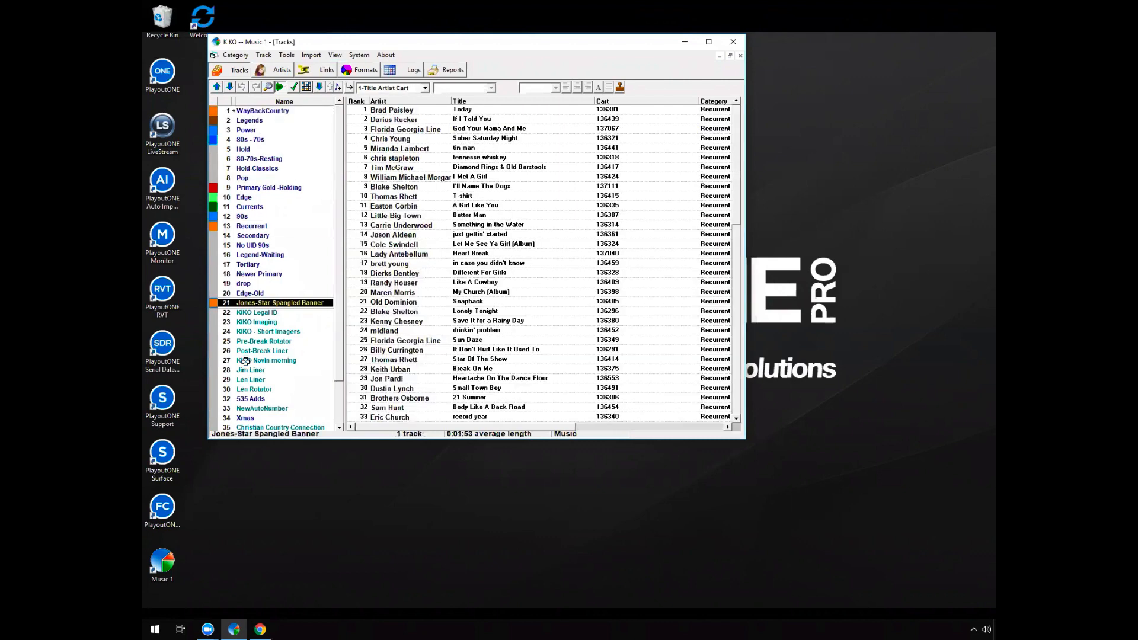
pyautogui.click(255, 360)
pyautogui.click(246, 417)
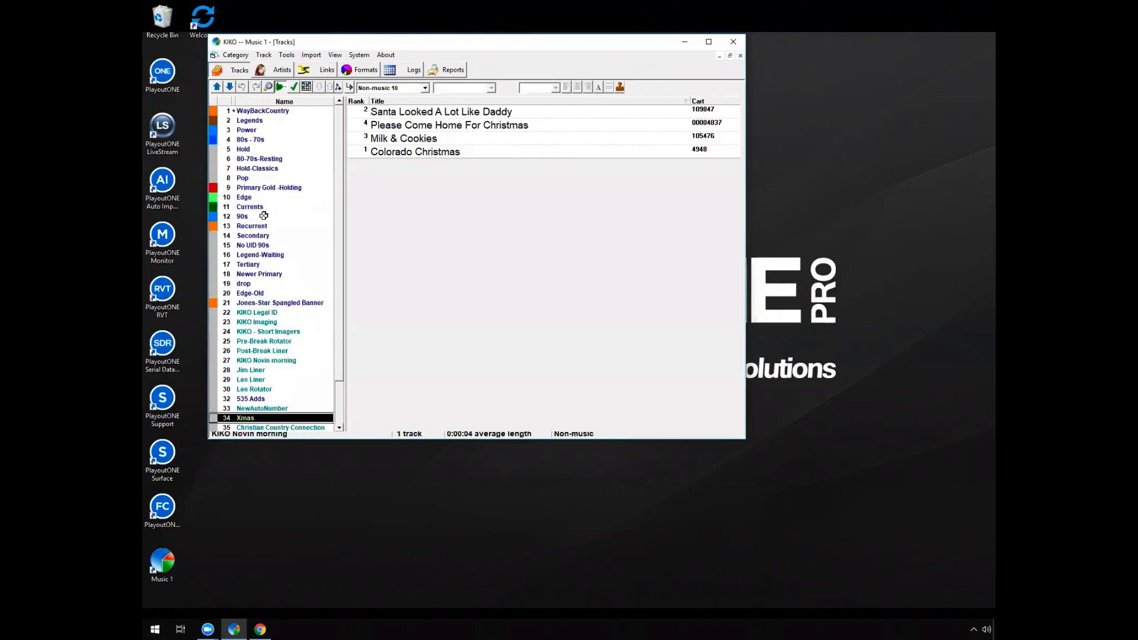
pyautogui.click(265, 130)
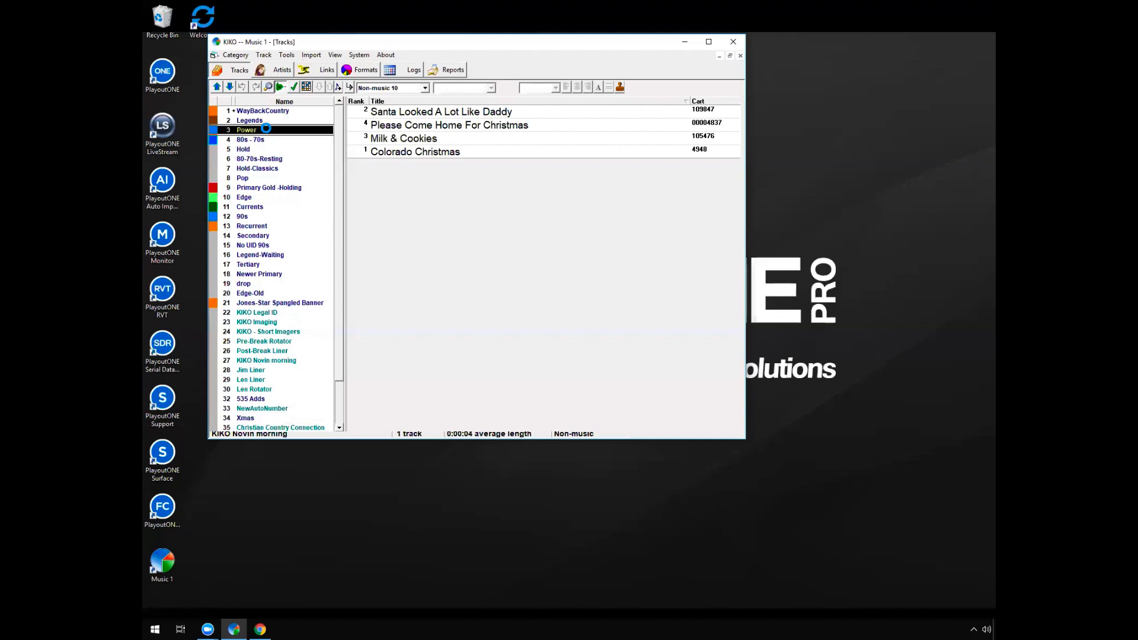
pyautogui.click(265, 140)
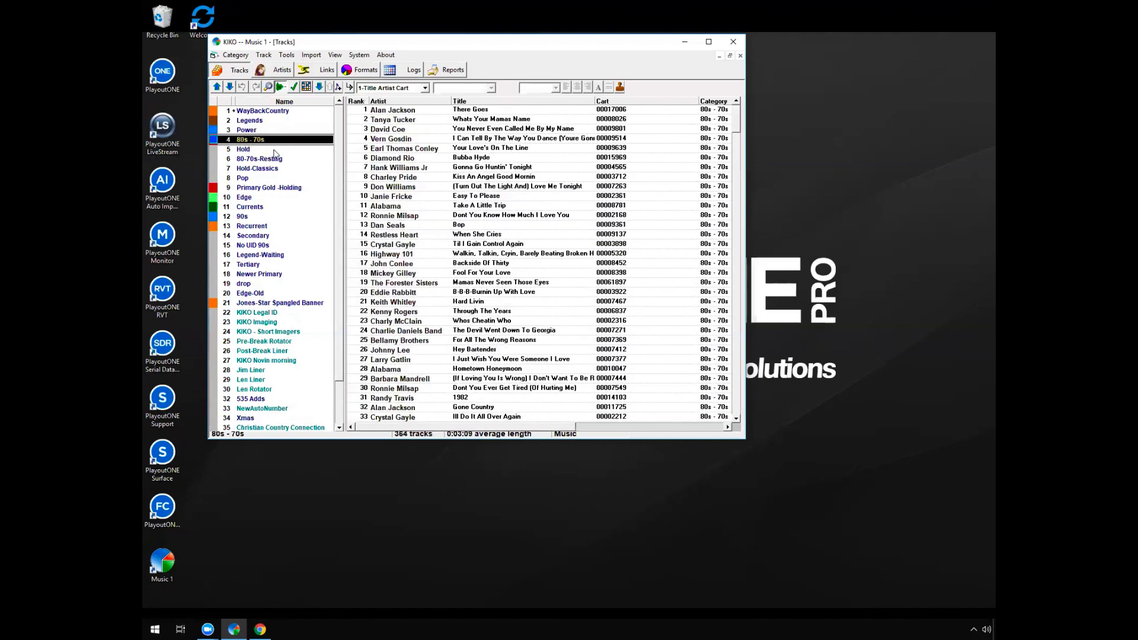
# Inspect the general properties of the non-music track in the KIKO Imaging category and close them without changes
pyautogui.click(245, 320)
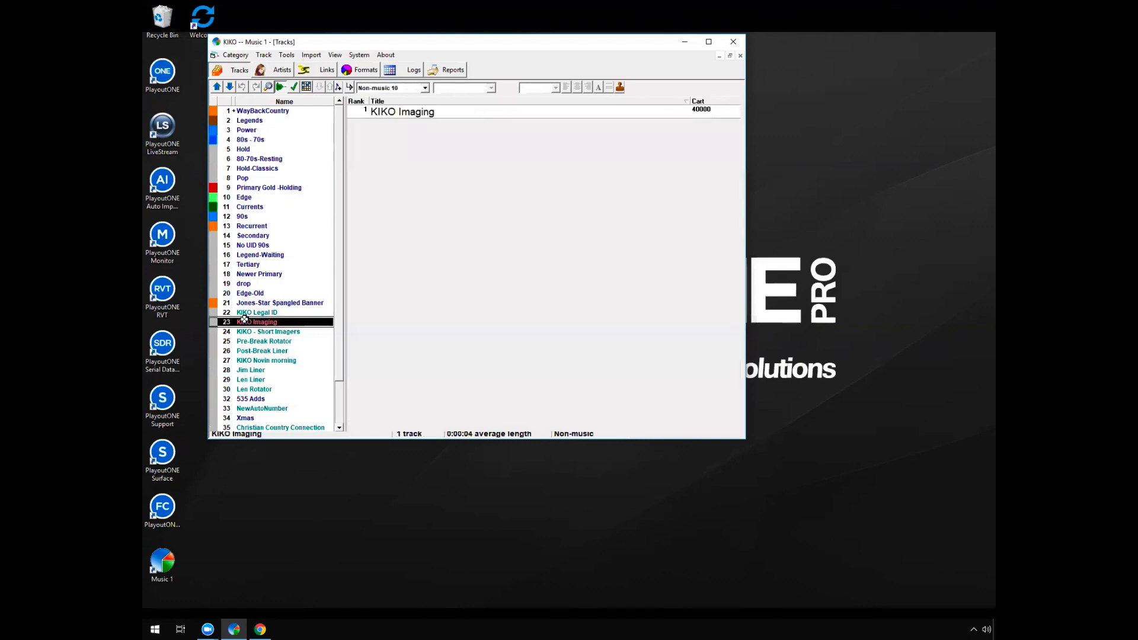
pyautogui.click(423, 111)
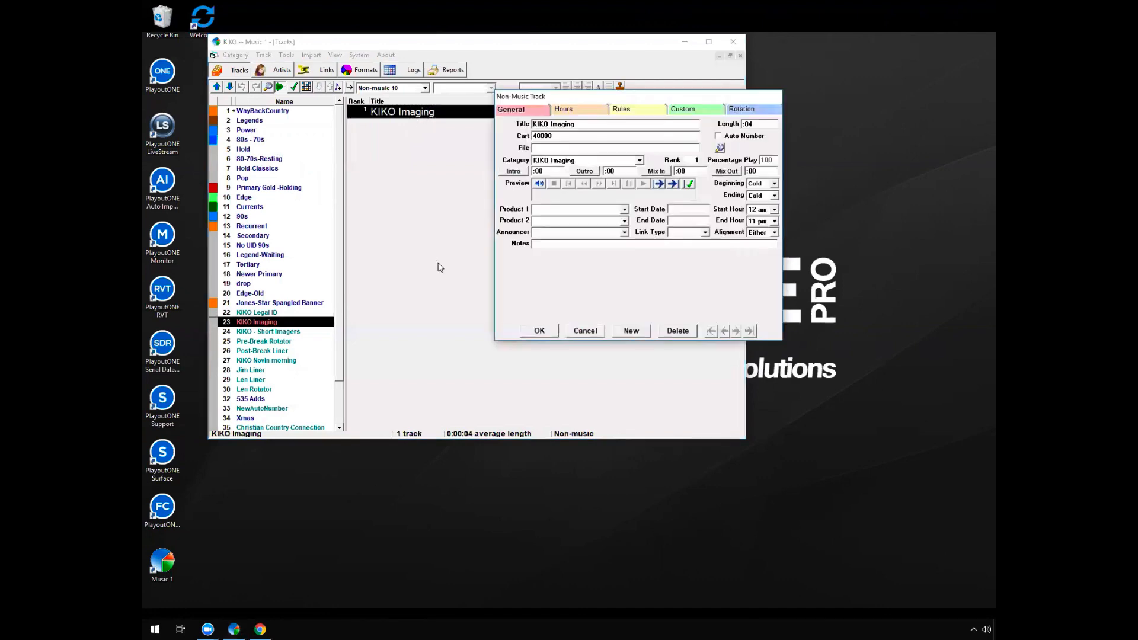
pyautogui.click(584, 330)
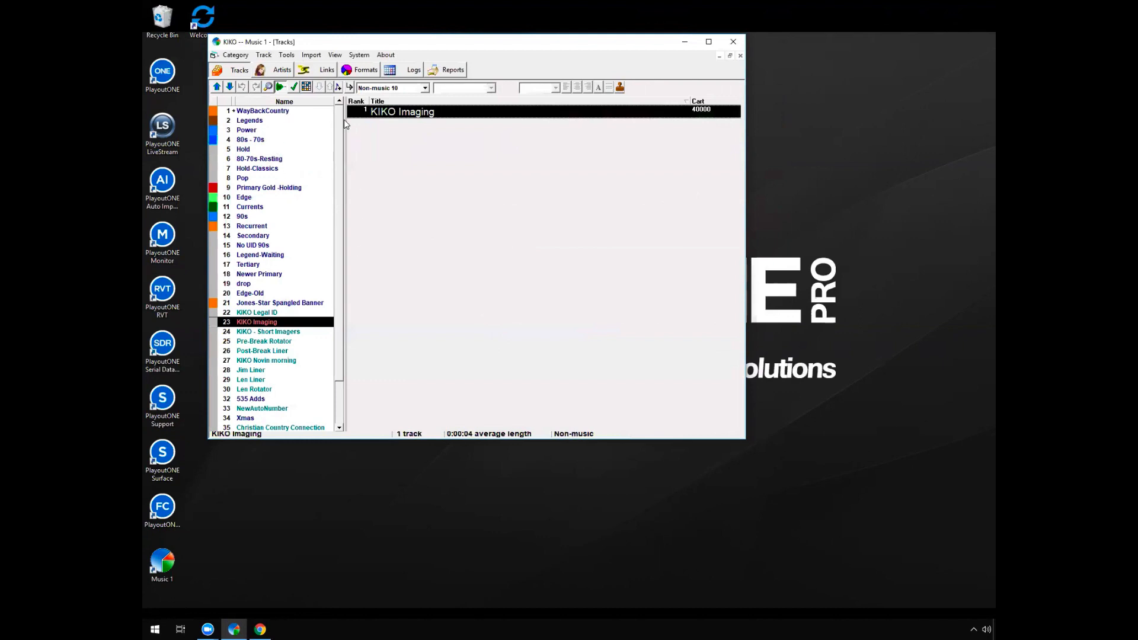
# Examine the Sunday Format day format, checking which hour formats are assigned to the morning, afternoon and evening hours, including 7 am
pyautogui.click(361, 72)
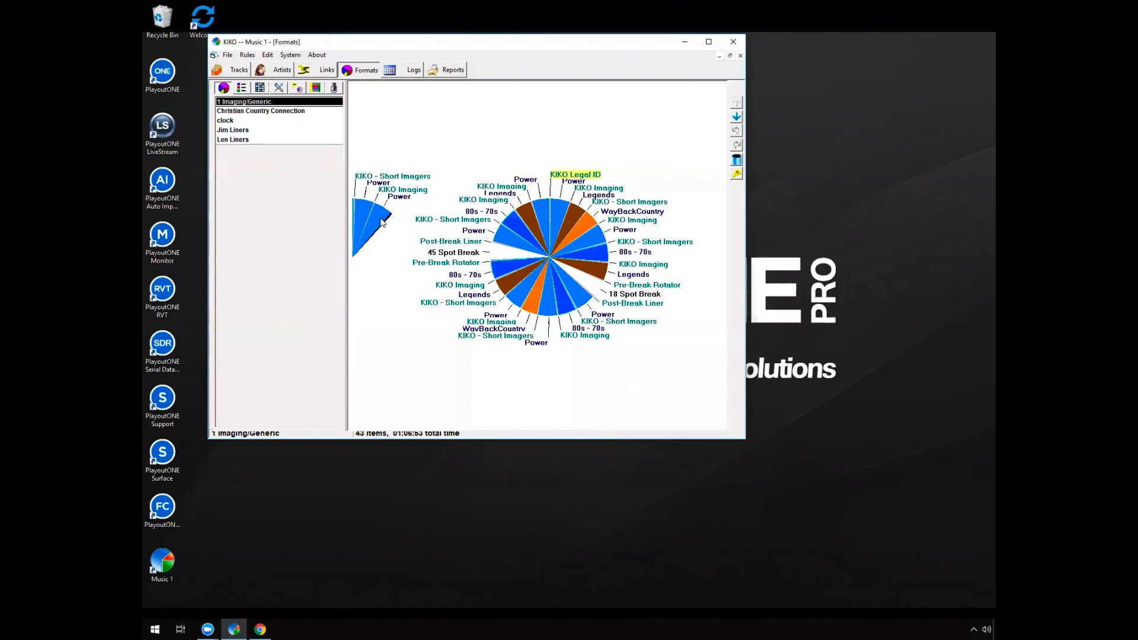
pyautogui.click(297, 88)
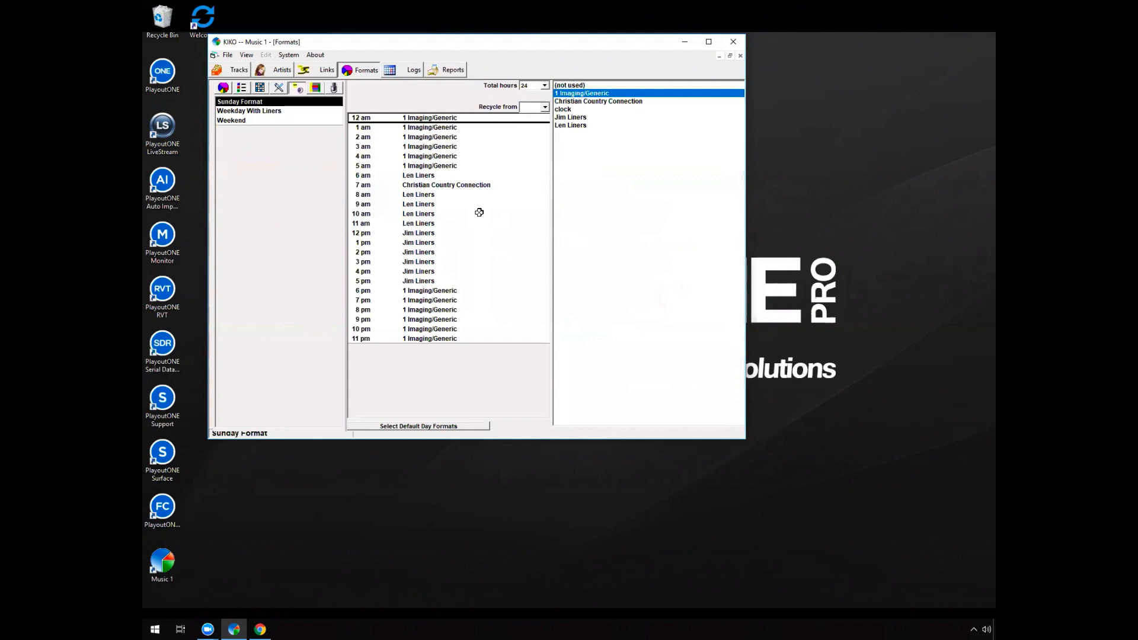
pyautogui.moveTo(479, 212); pyautogui.dragTo(472, 252)
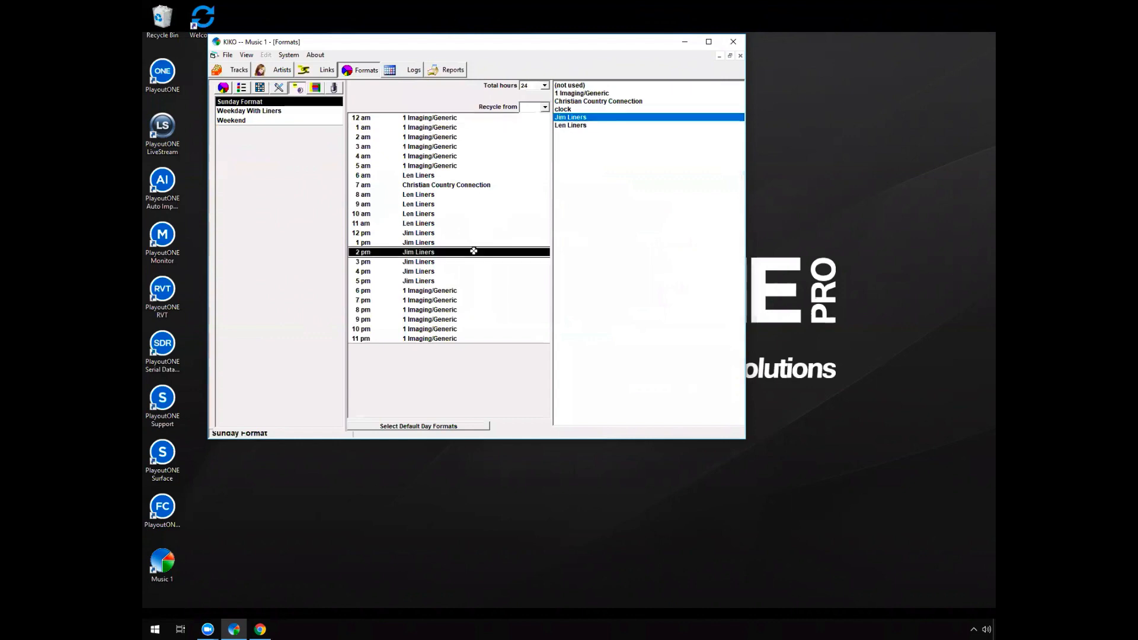
pyautogui.click(471, 290)
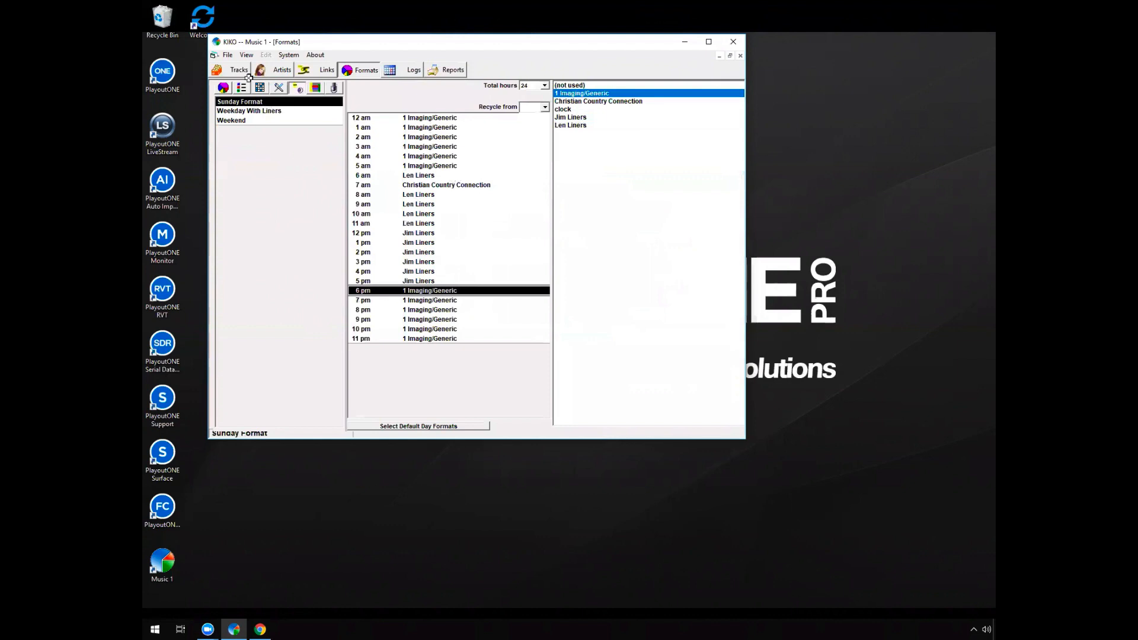
pyautogui.click(451, 175)
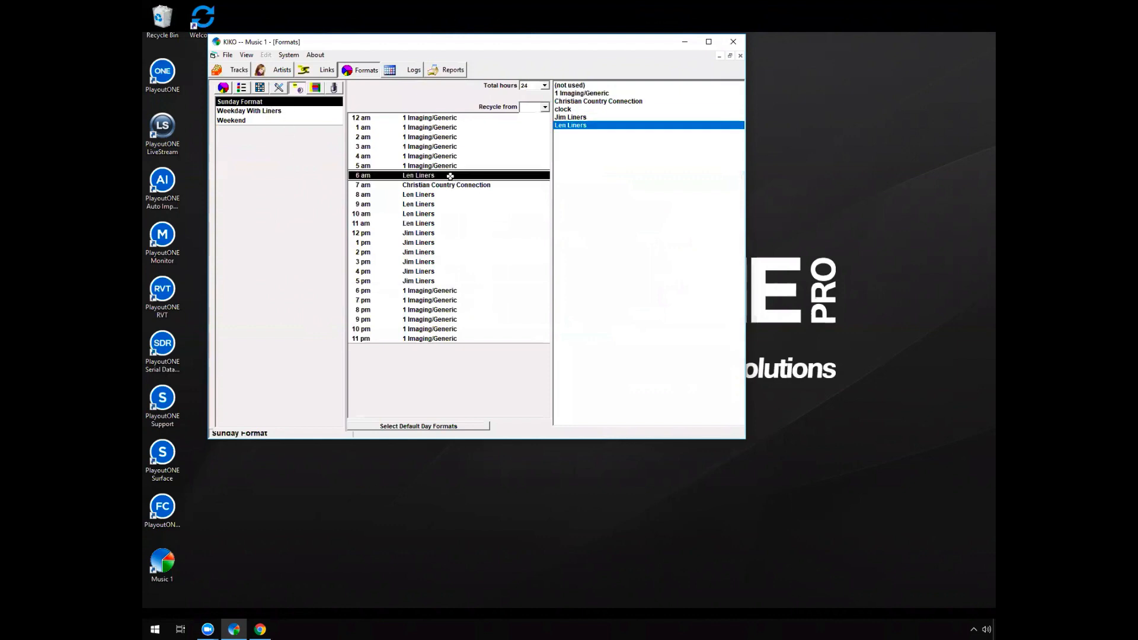
pyautogui.click(443, 195)
pyautogui.click(438, 204)
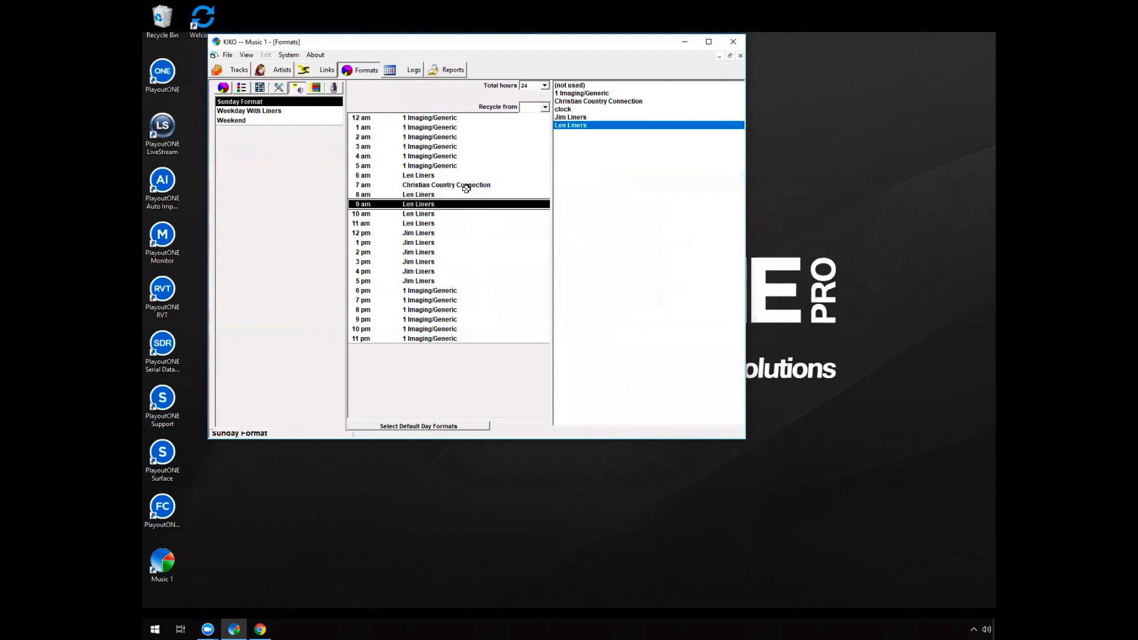
pyautogui.click(469, 186)
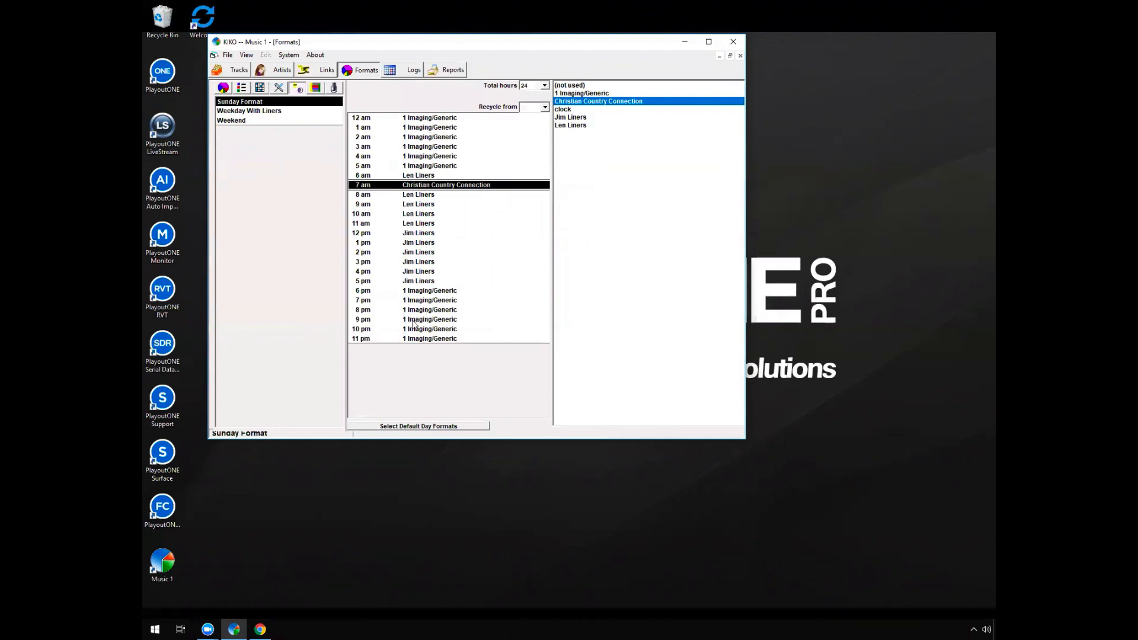
# Try assigning clock and Jim Liners to 7 am in Weekday With Liners, discarding the changes on returning to the tracks
pyautogui.click(281, 113)
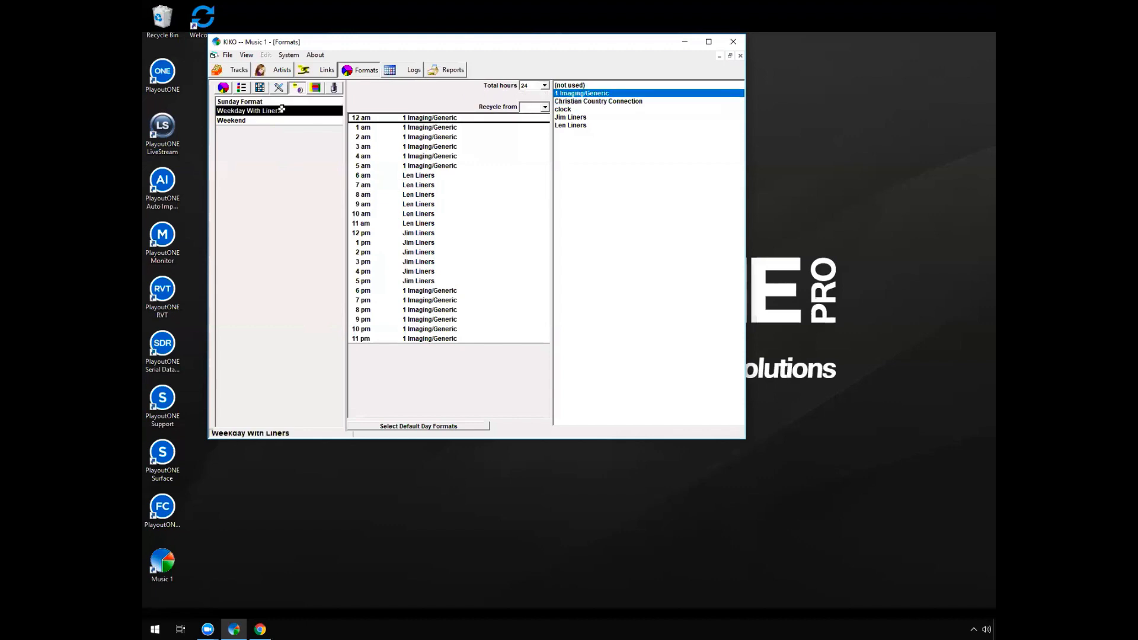
pyautogui.click(464, 182)
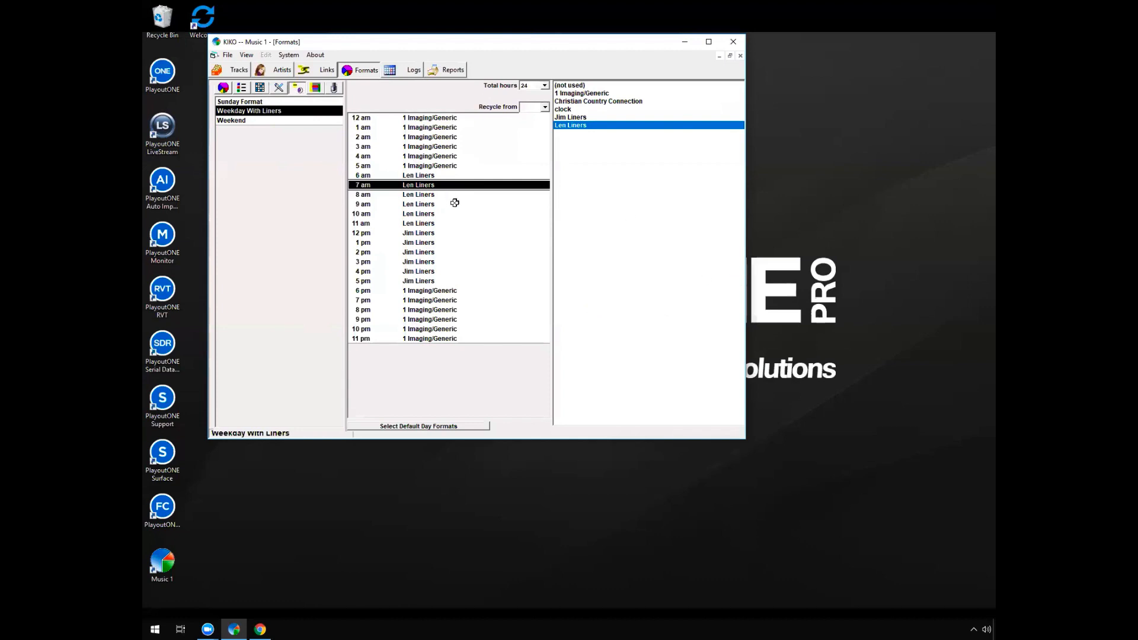
pyautogui.click(596, 109)
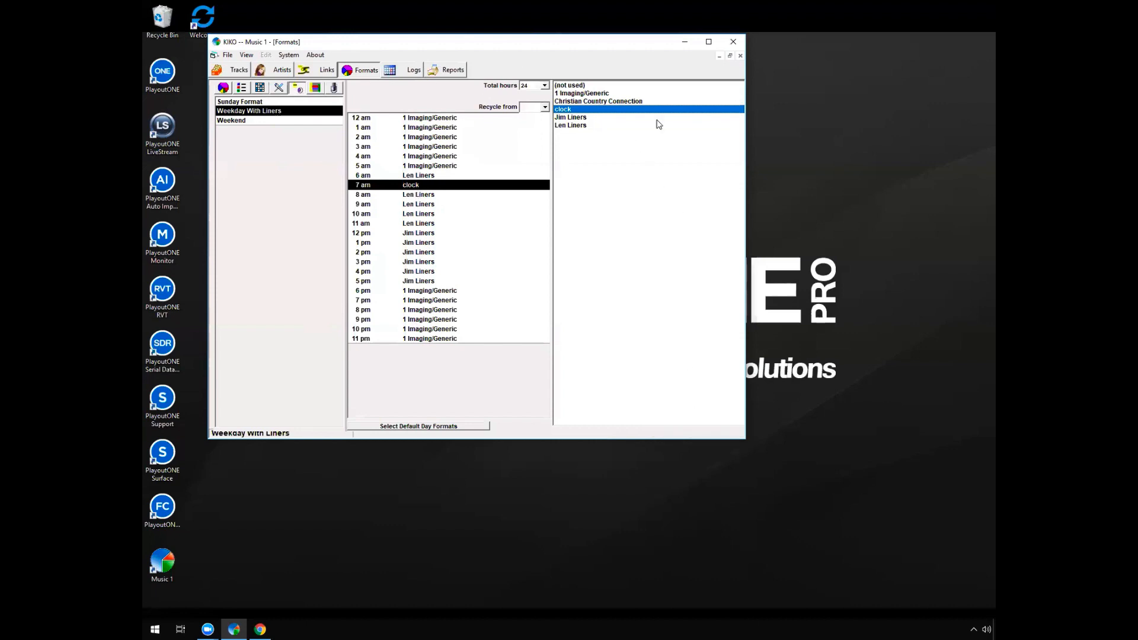
pyautogui.click(625, 118)
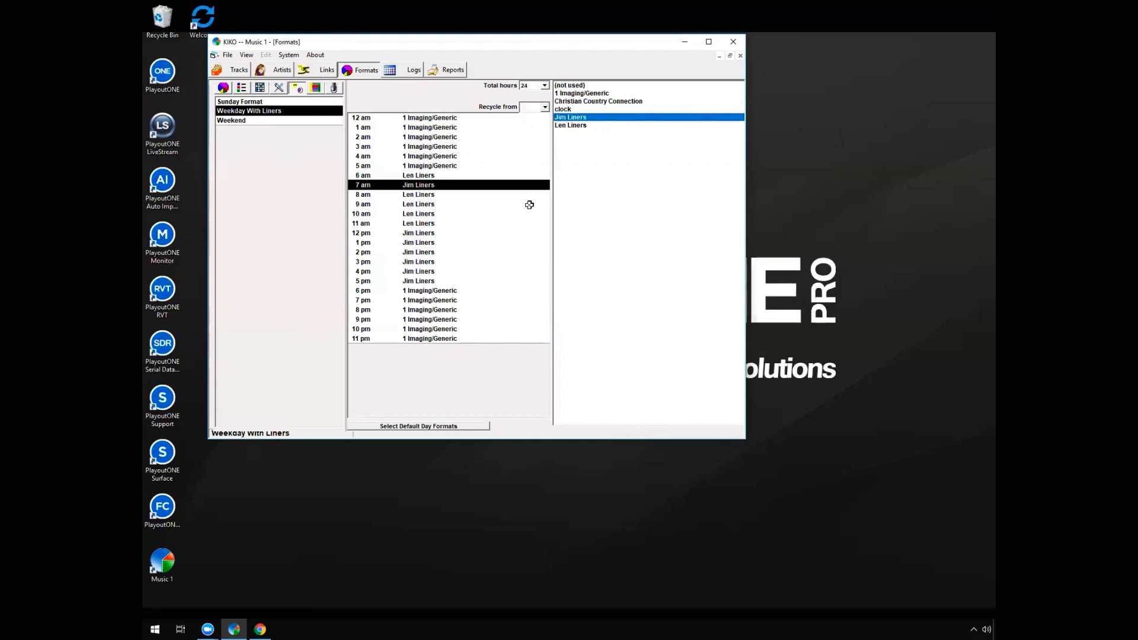
pyautogui.click(300, 179)
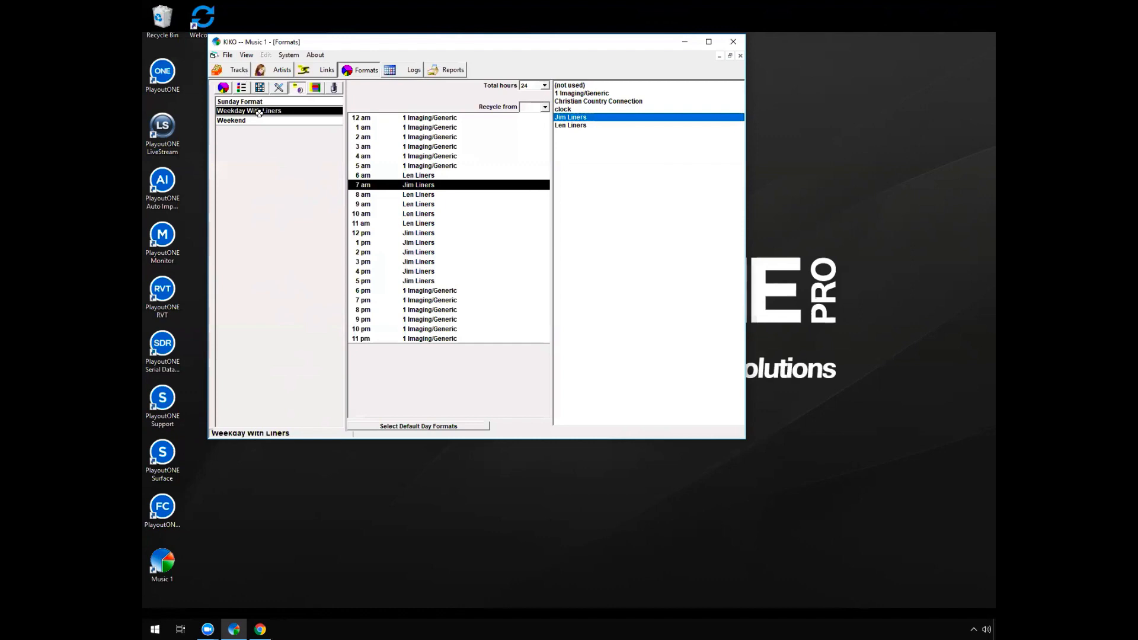
pyautogui.click(237, 71)
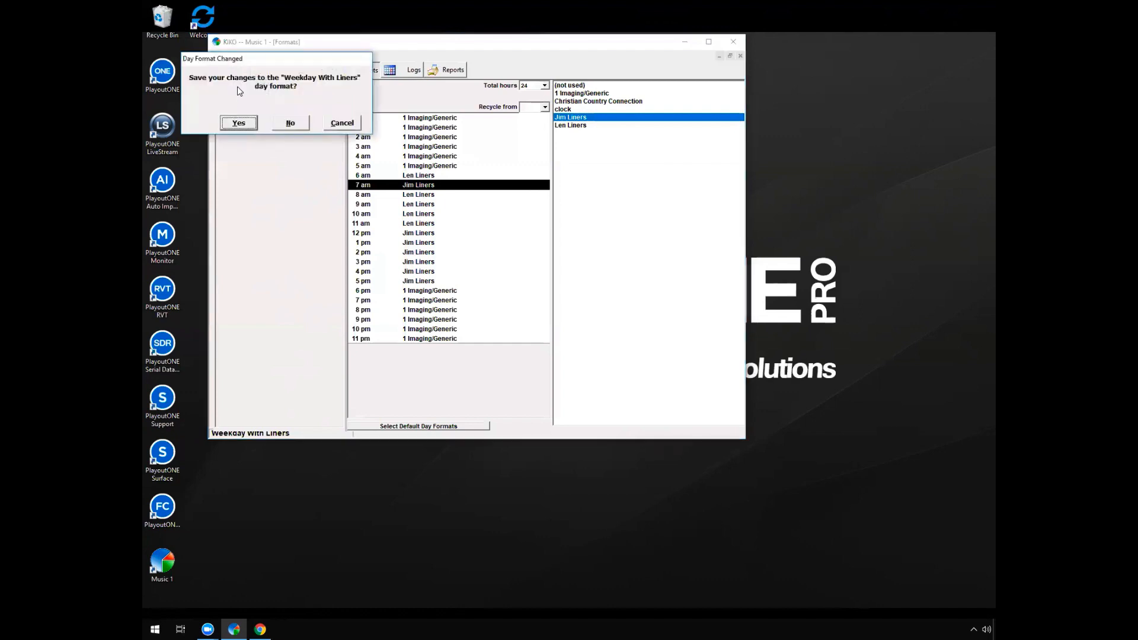
pyautogui.click(287, 122)
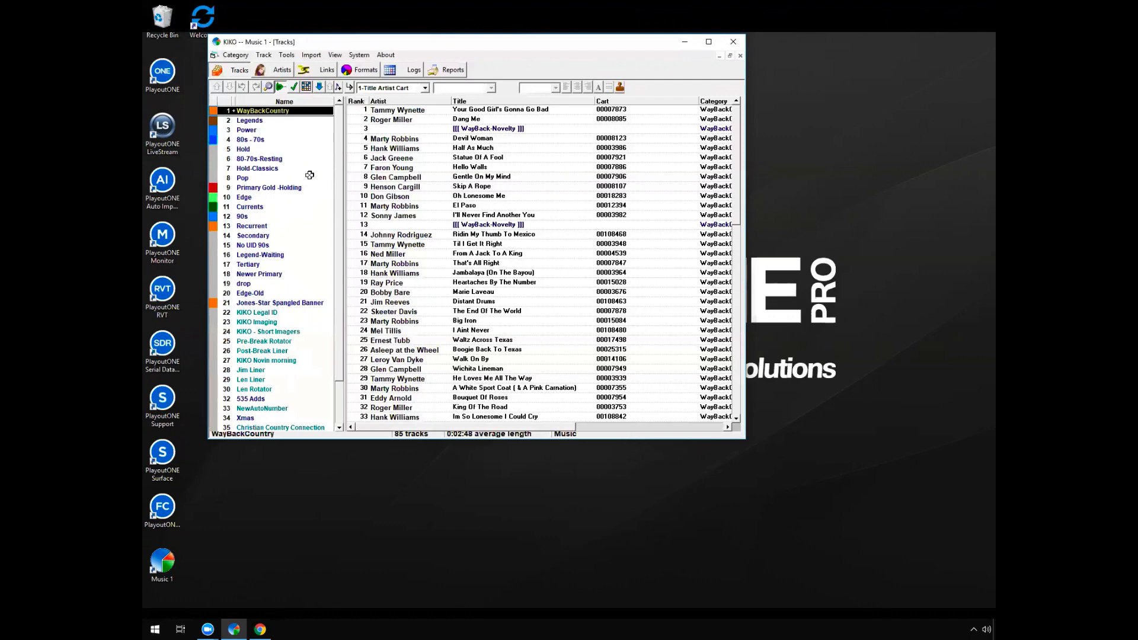
# Review the WayBackCountry, Legends, Power and 80s - 70s categories, and display the track in the Post-Break Liner category
pyautogui.click(259, 143)
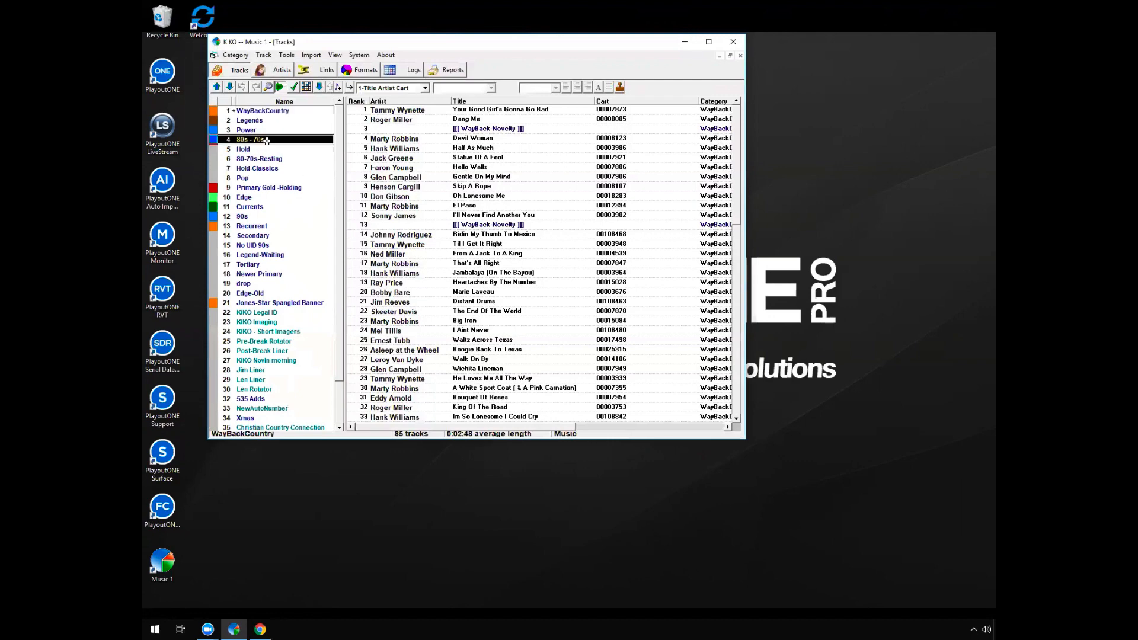
pyautogui.click(279, 110)
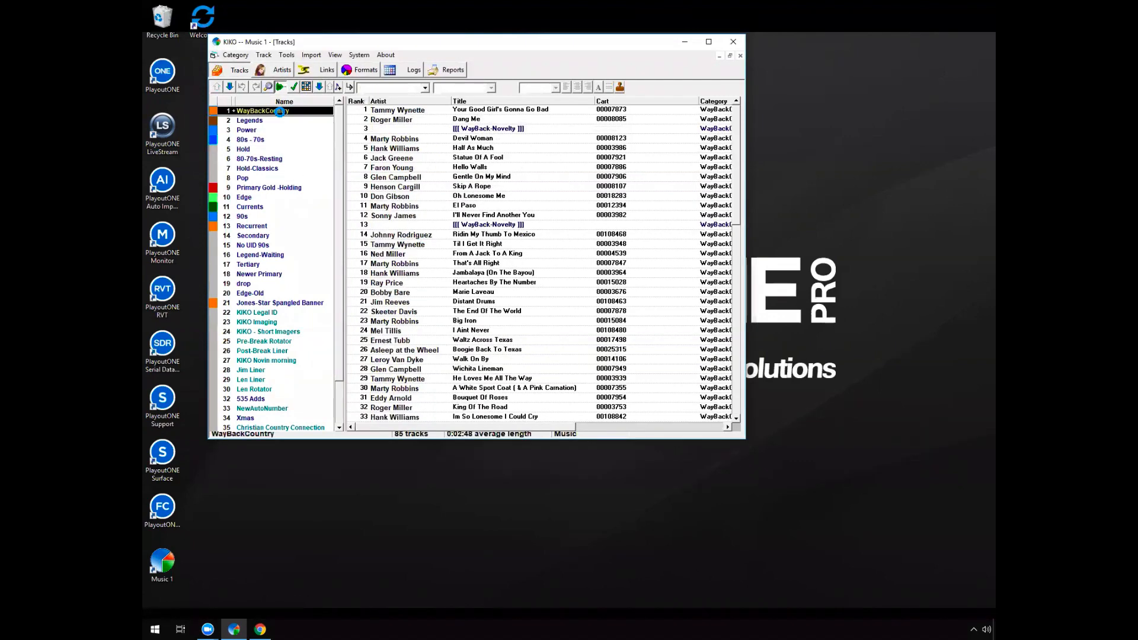
pyautogui.click(266, 120)
pyautogui.click(258, 131)
pyautogui.click(265, 139)
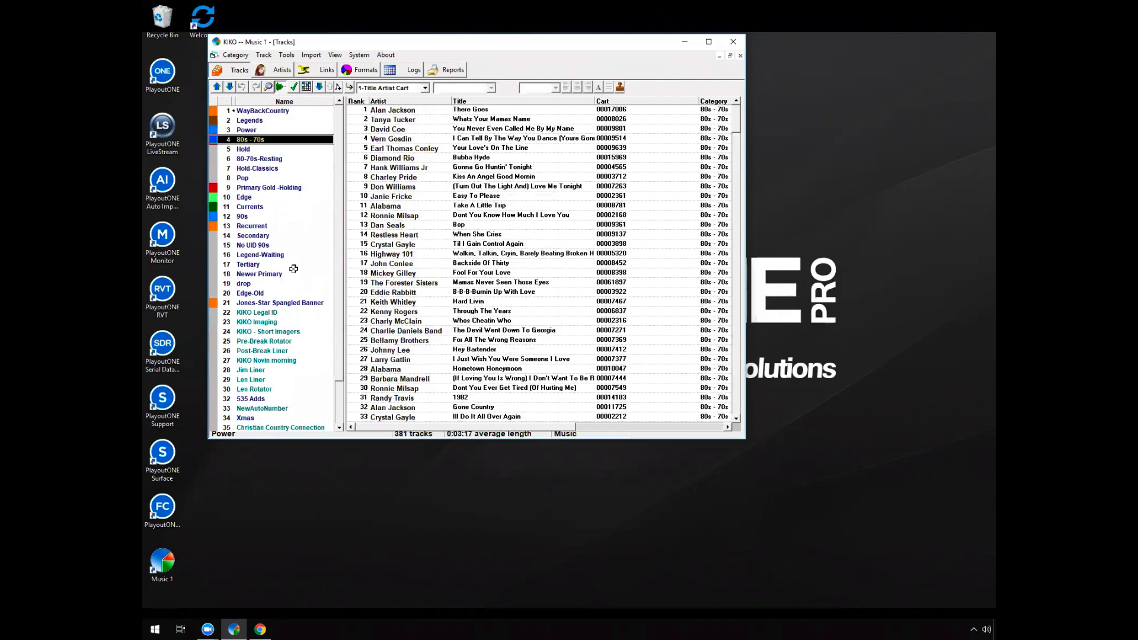
pyautogui.moveTo(339, 348); pyautogui.dragTo(341, 404)
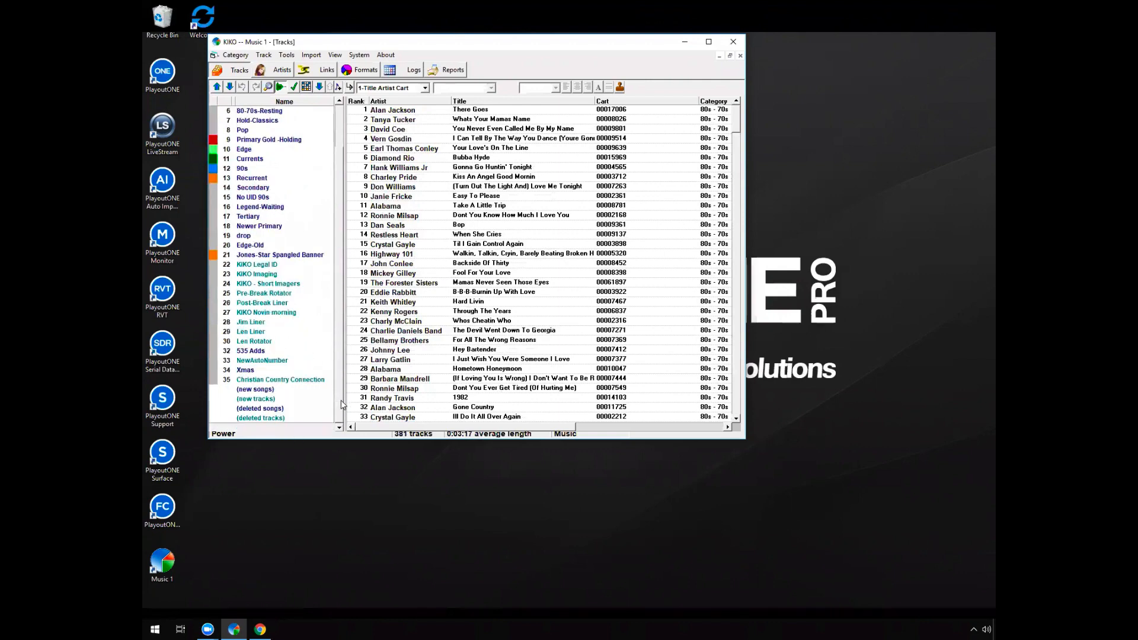
pyautogui.click(274, 303)
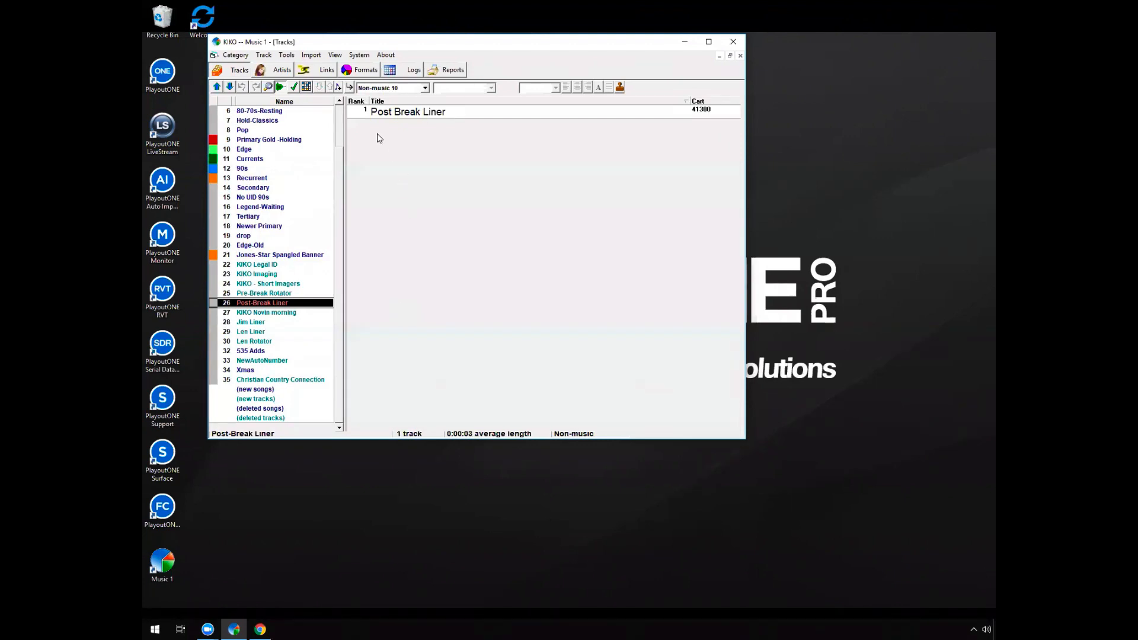
# Set up track linking with all non-music tracks in the left list and all songs in the right list
pyautogui.click(320, 72)
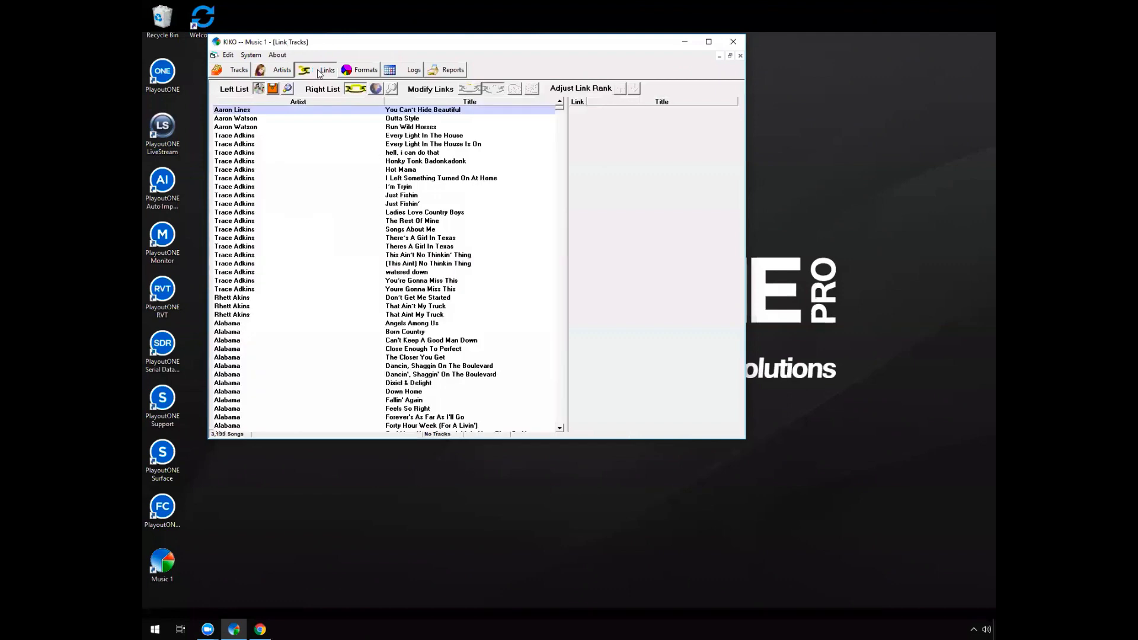
pyautogui.click(375, 89)
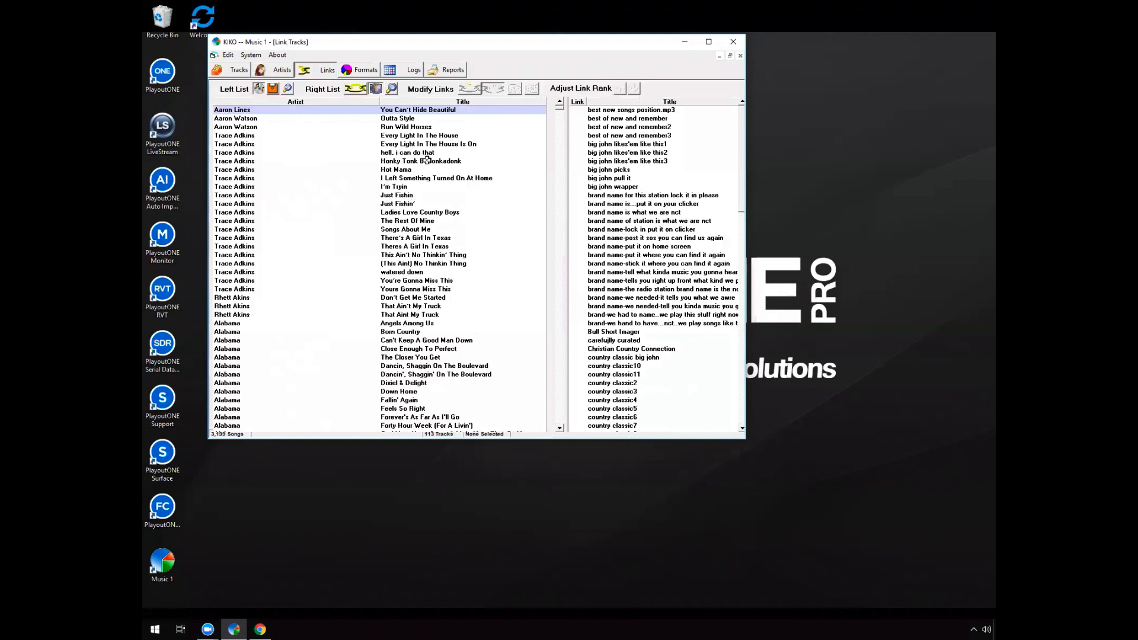
pyautogui.click(273, 88)
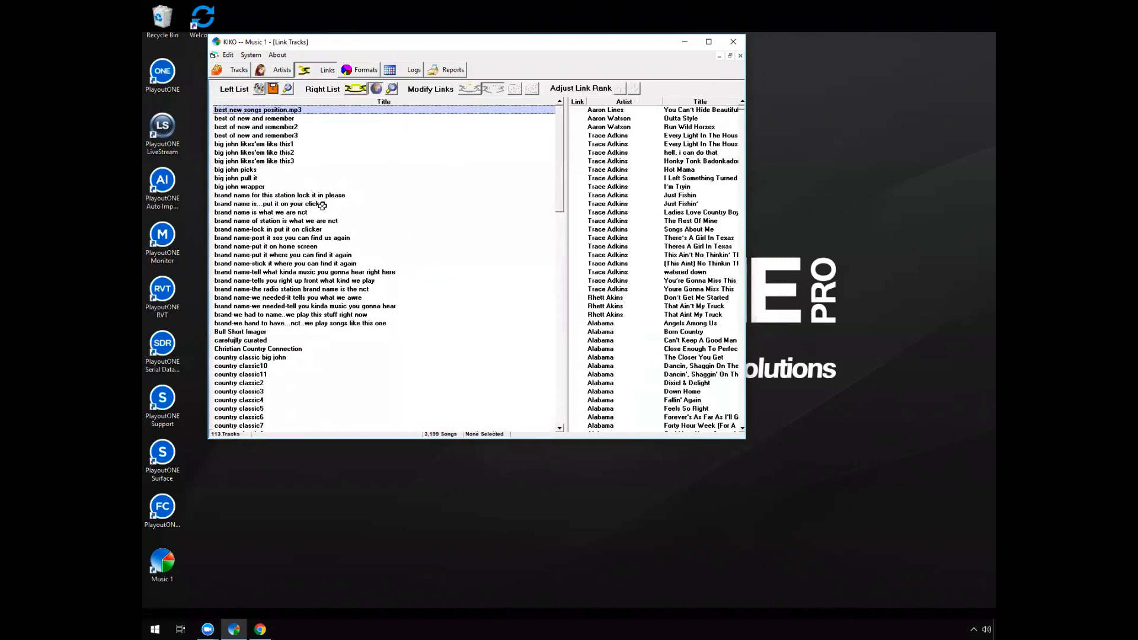
# Link big john picks to the songs Hot Mama, Just Fishin, There's A Girl In Texas, That Ain't My Truck and Down Home
pyautogui.click(318, 169)
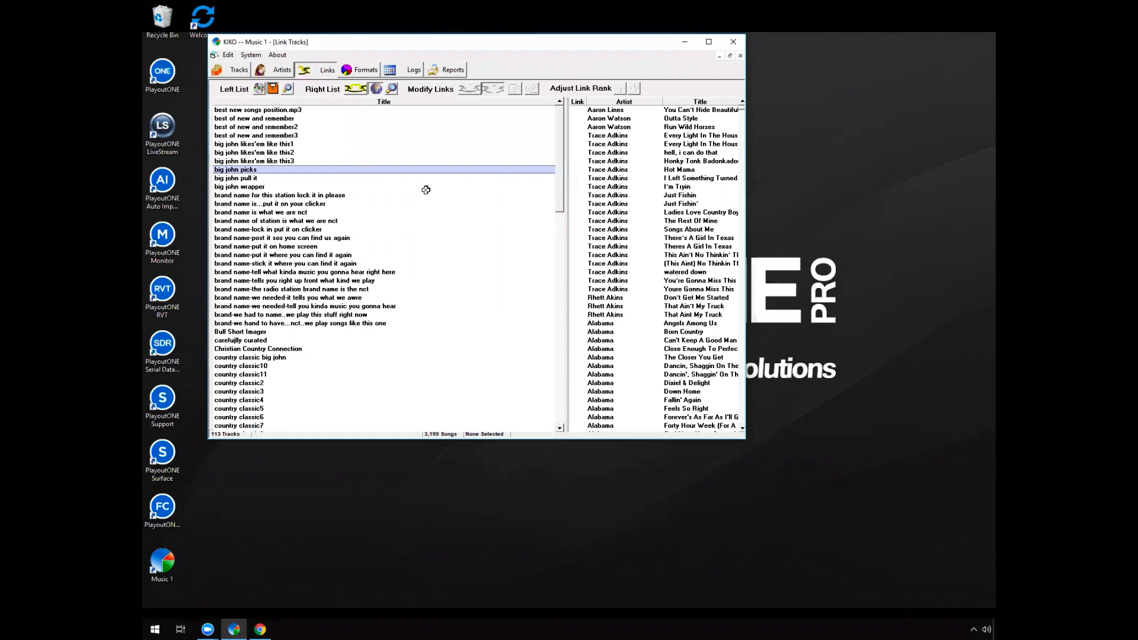
pyautogui.click(642, 170)
pyautogui.keyDown('ctrl'); pyautogui.click(633, 195); pyautogui.keyUp('ctrl')
pyautogui.keyDown('ctrl'); pyautogui.click(627, 237); pyautogui.keyUp('ctrl')
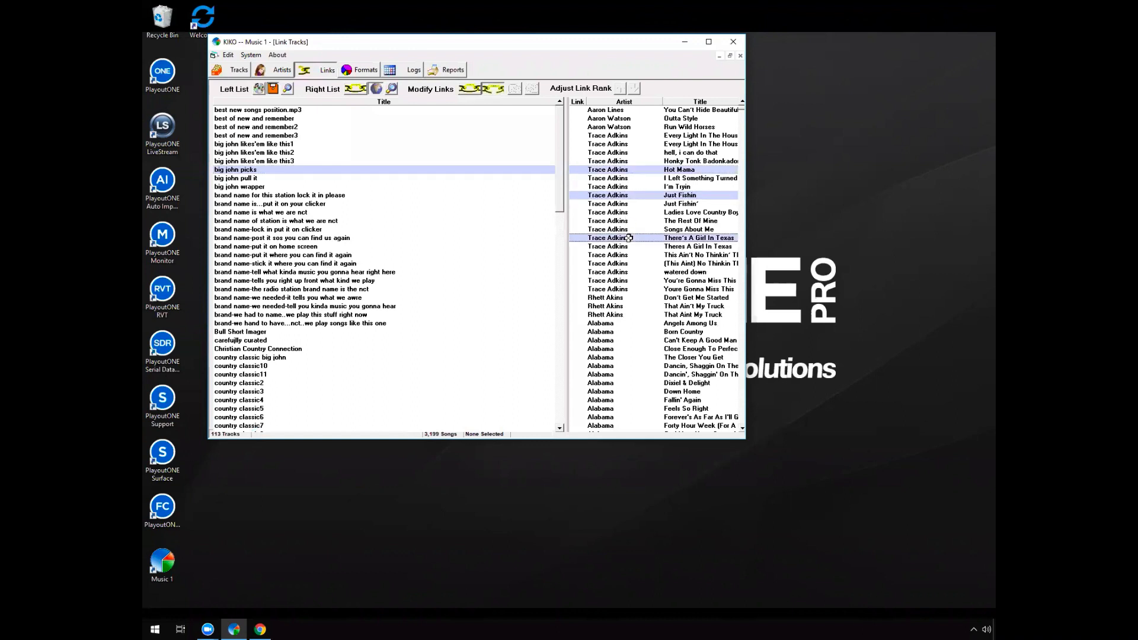
pyautogui.keyDown('ctrl'); pyautogui.click(628, 306); pyautogui.keyUp('ctrl')
pyautogui.keyDown('ctrl'); pyautogui.click(633, 388); pyautogui.keyUp('ctrl')
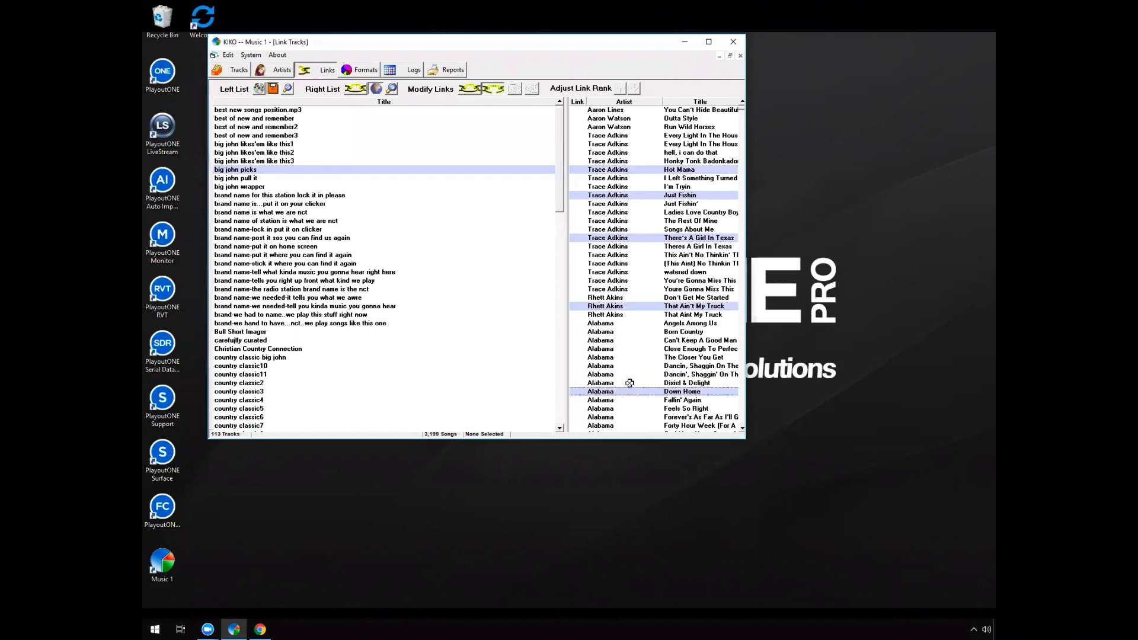
pyautogui.click(469, 89)
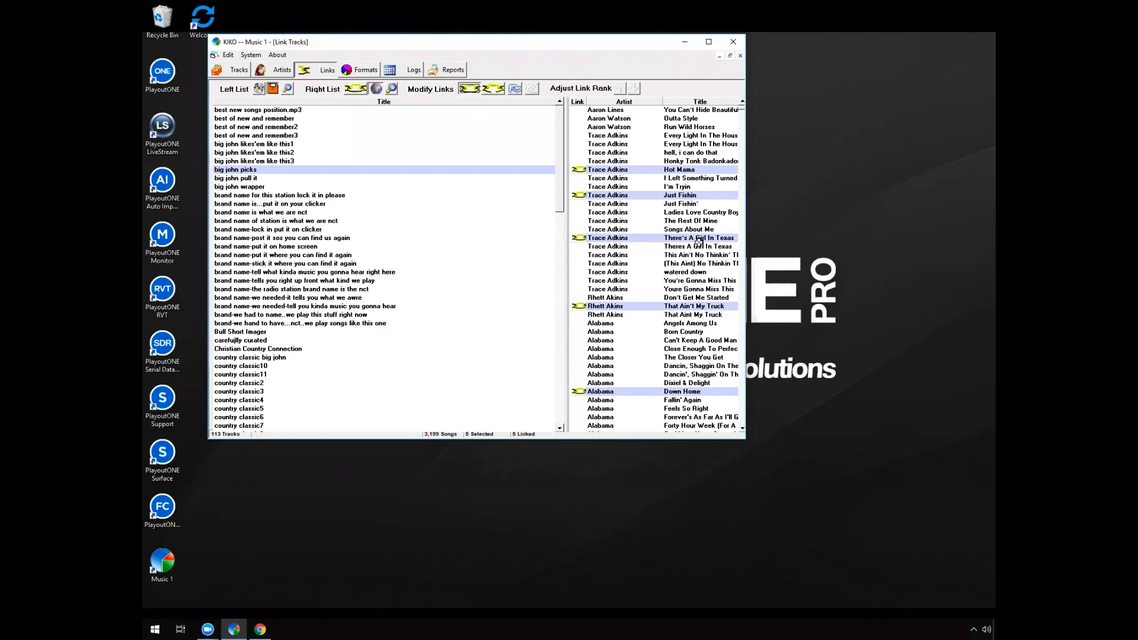
# Check the links of big john picks by highlighting Just Fishin and The Rest Of Mine and reselecting the non-music track
pyautogui.click(708, 195)
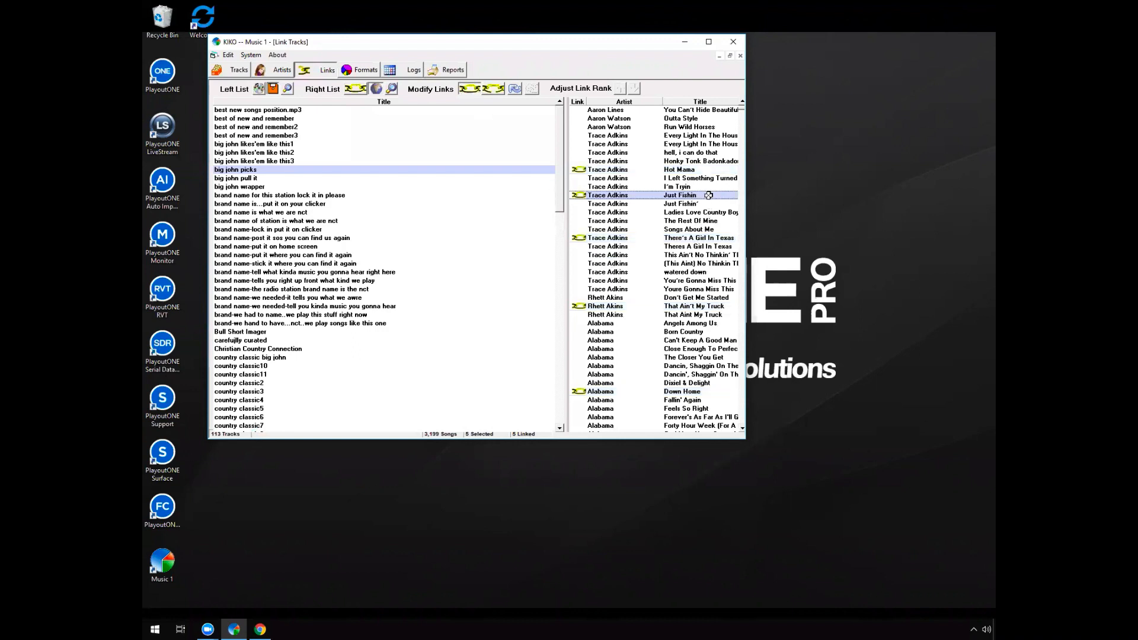
pyautogui.click(452, 168)
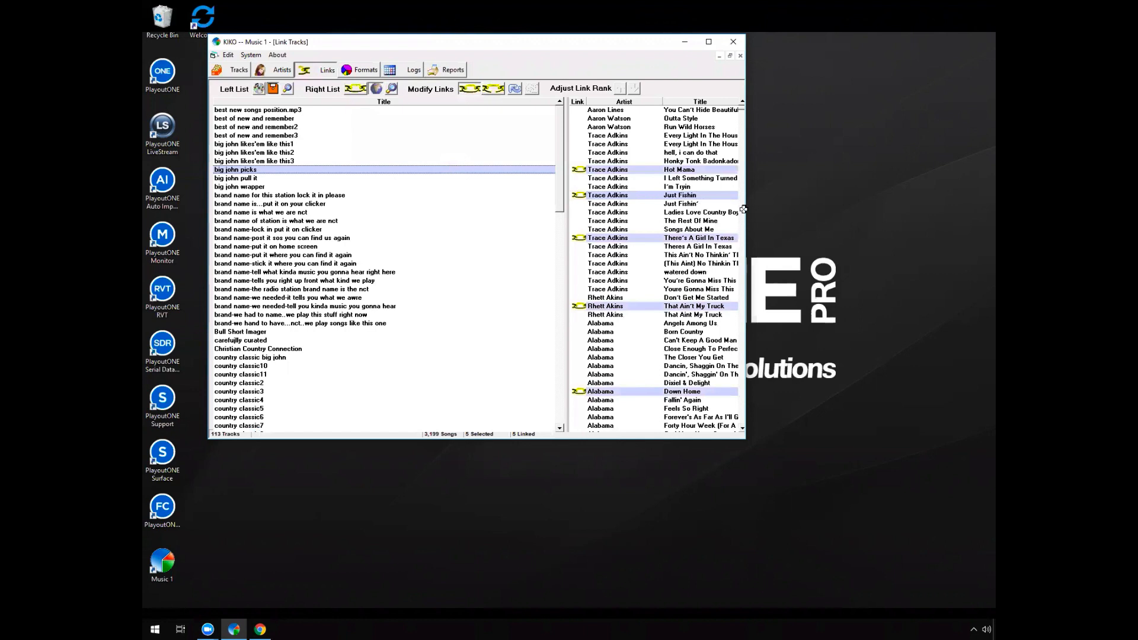
pyautogui.click(697, 221)
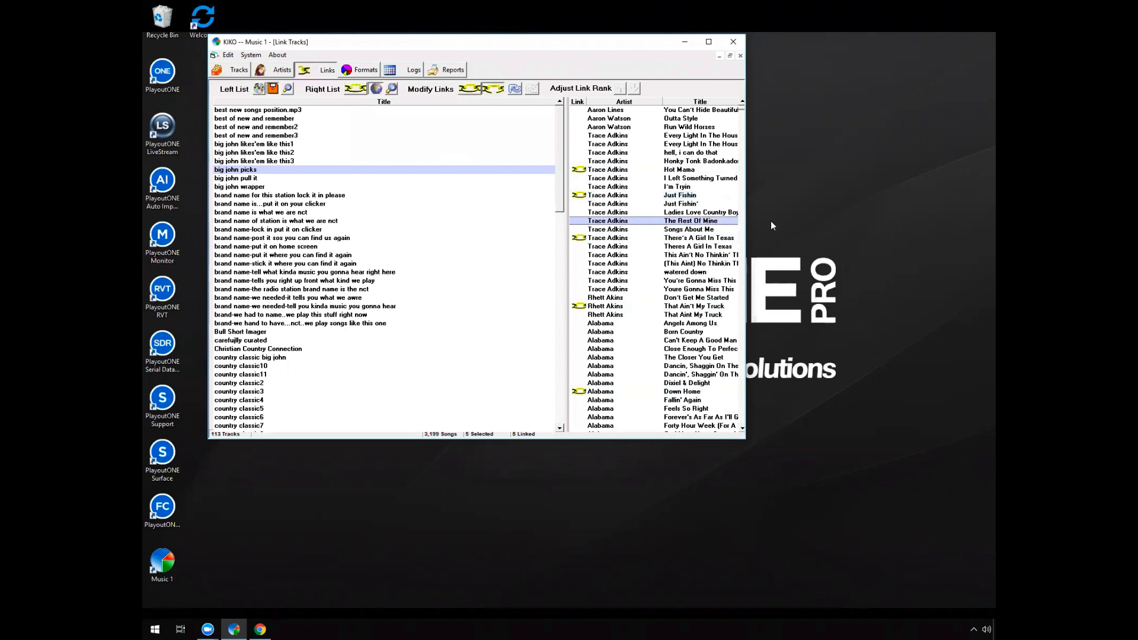
pyautogui.click(330, 169)
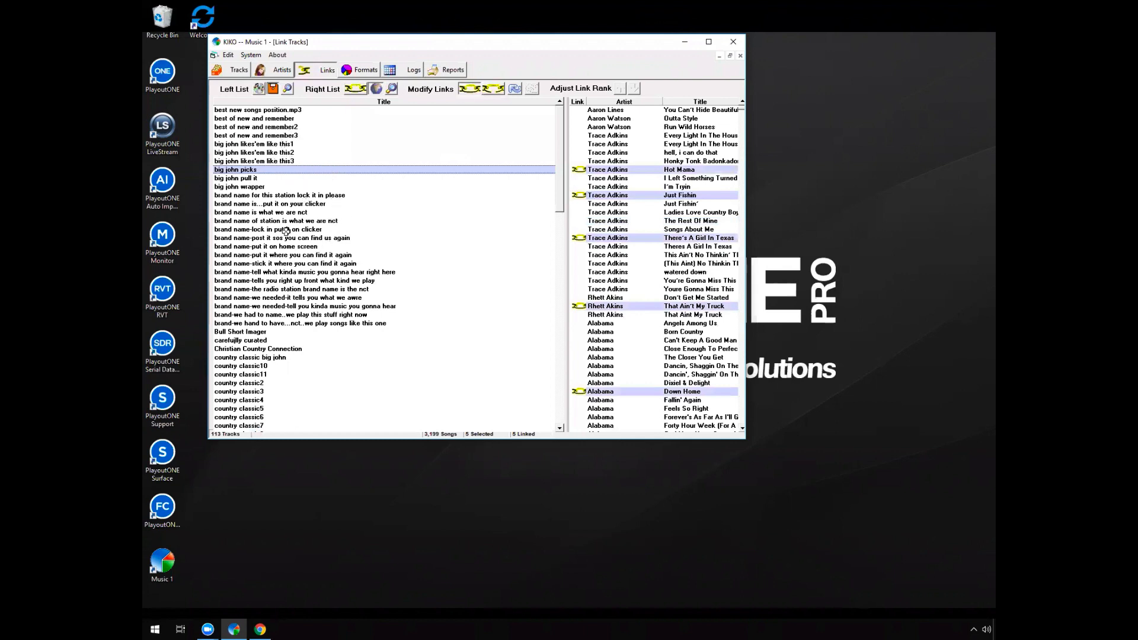
# For country classic2, select Just Fishin', This Ain't No Thinkin' Thing, Can't Keep A Good Man Down and Fallin' Again without linking them
pyautogui.click(318, 244)
pyautogui.click(292, 382)
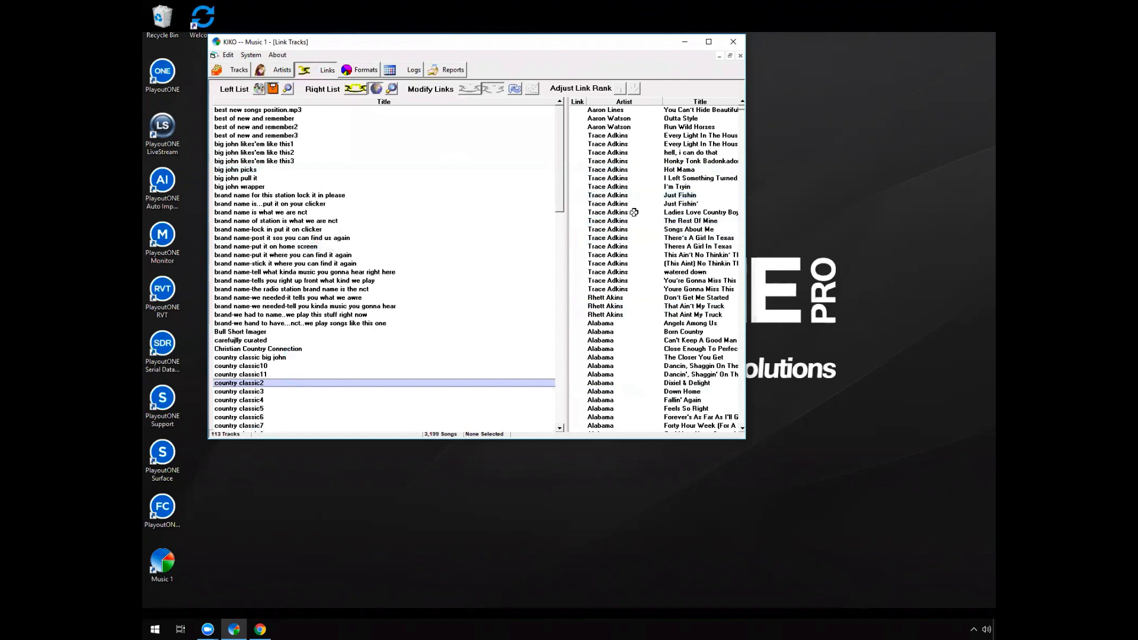
pyautogui.click(675, 205)
pyautogui.keyDown('ctrl'); pyautogui.click(670, 257); pyautogui.keyUp('ctrl')
pyautogui.keyDown('ctrl'); pyautogui.click(656, 337); pyautogui.keyUp('ctrl')
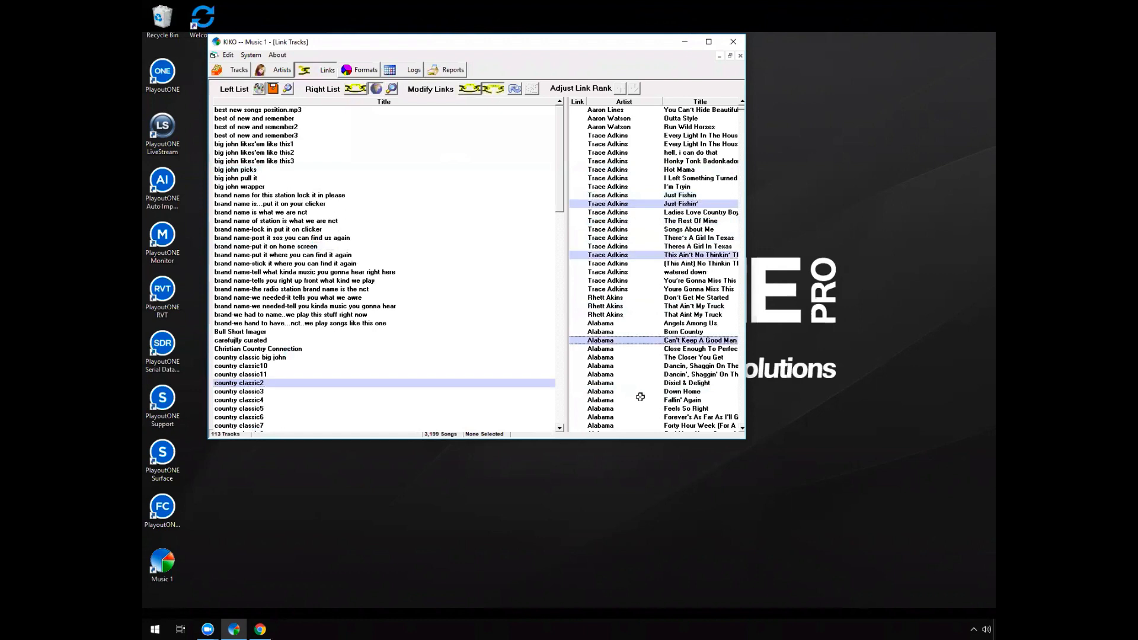
pyautogui.keyDown('ctrl'); pyautogui.click(636, 396); pyautogui.keyUp('ctrl')
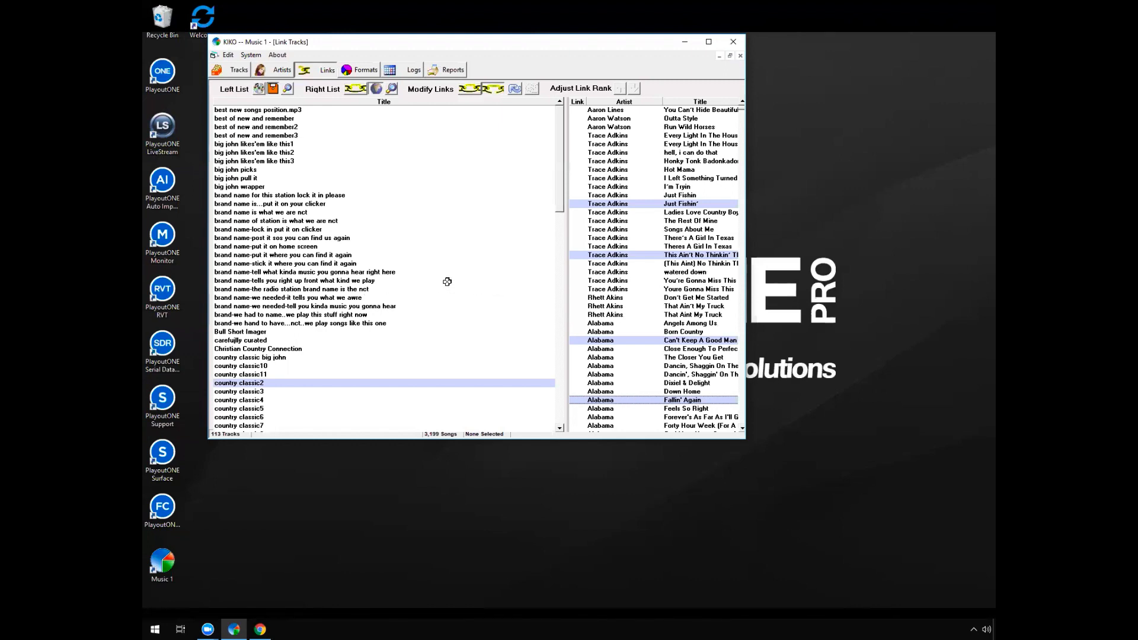
# For brand name is what we are nct, select Just Fishin, Songs About Me, Born Country, Dancin', Shaggin' On The Boulevard and Forever's As Far As I'll Go
pyautogui.click(310, 212)
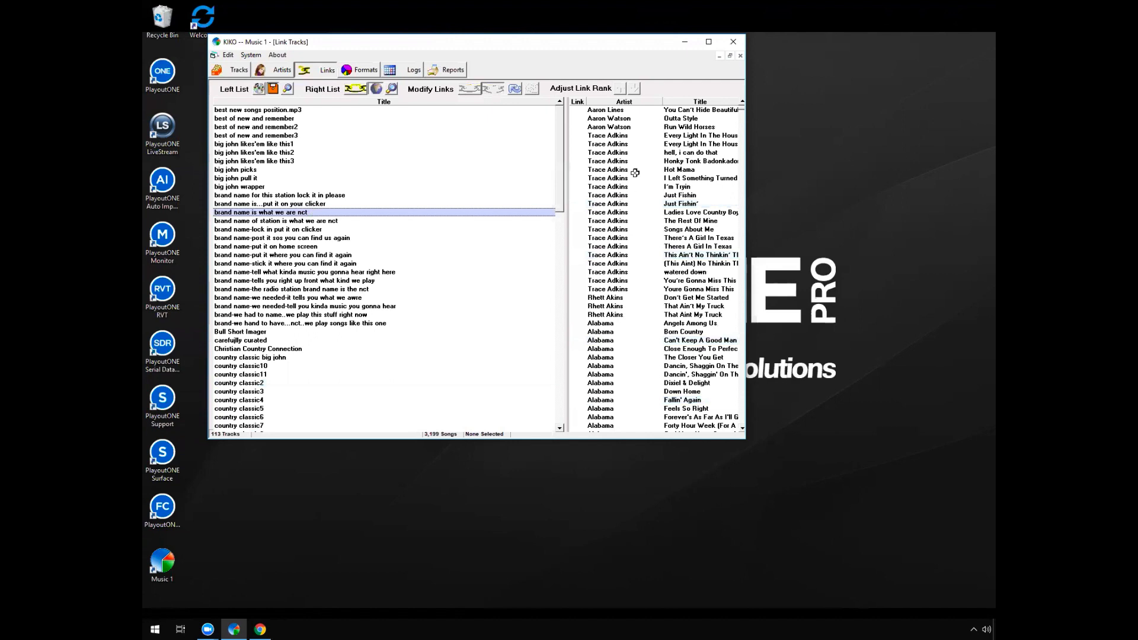
pyautogui.click(640, 153)
pyautogui.click(639, 196)
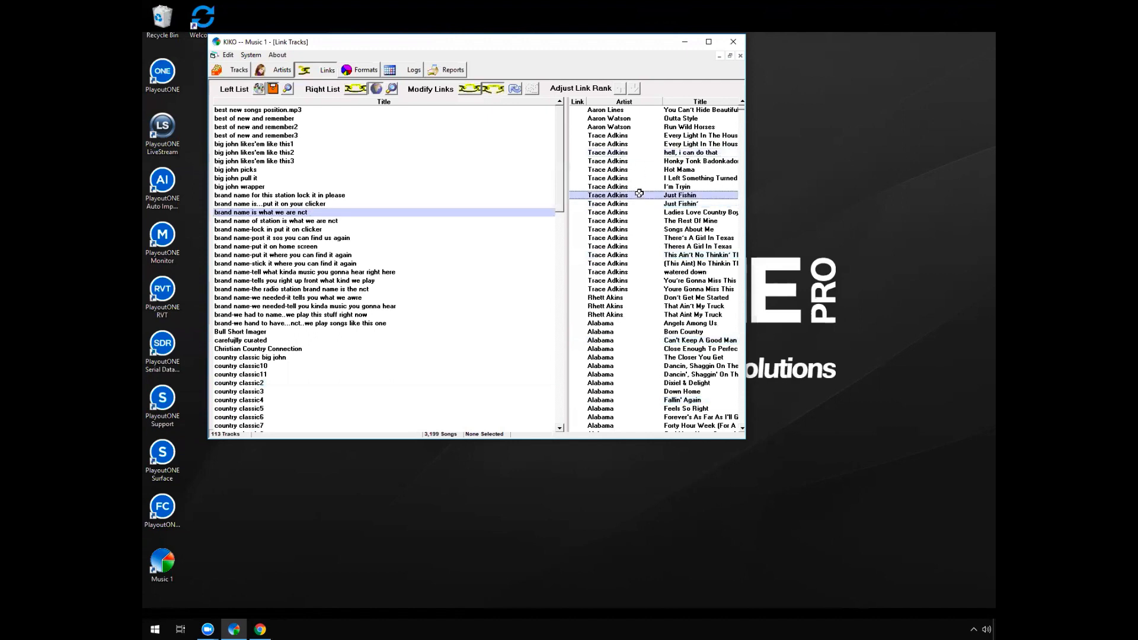
pyautogui.keyDown('ctrl'); pyautogui.click(643, 229); pyautogui.keyUp('ctrl')
pyautogui.keyDown('ctrl'); pyautogui.click(645, 332); pyautogui.keyUp('ctrl')
pyautogui.keyDown('ctrl'); pyautogui.click(644, 374); pyautogui.keyUp('ctrl')
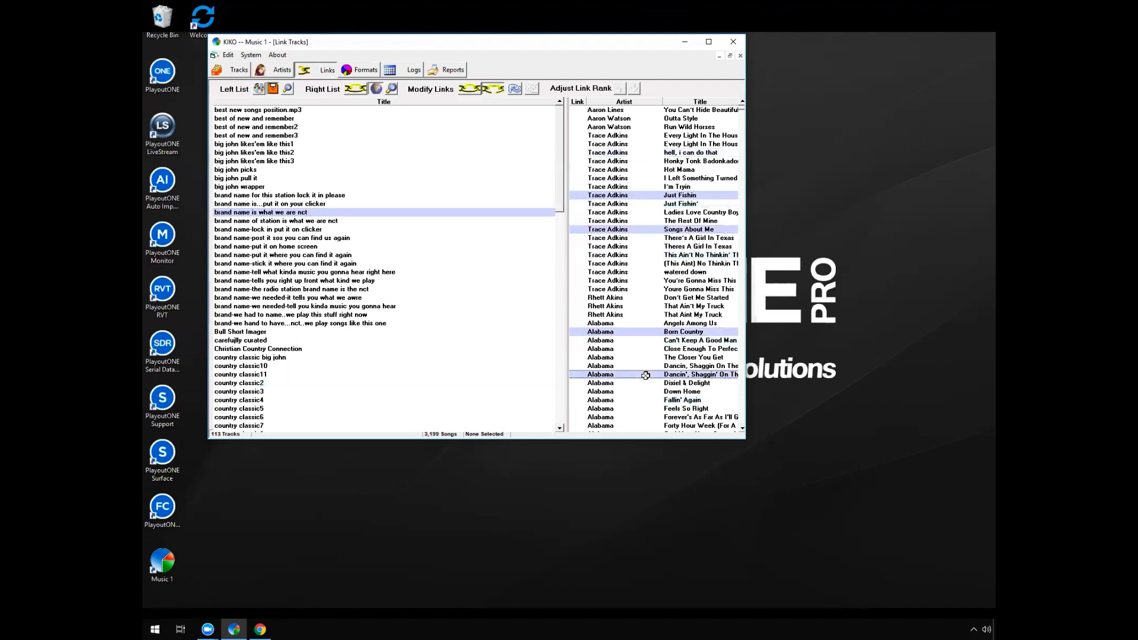
pyautogui.keyDown('ctrl'); pyautogui.click(643, 418); pyautogui.keyUp('ctrl')
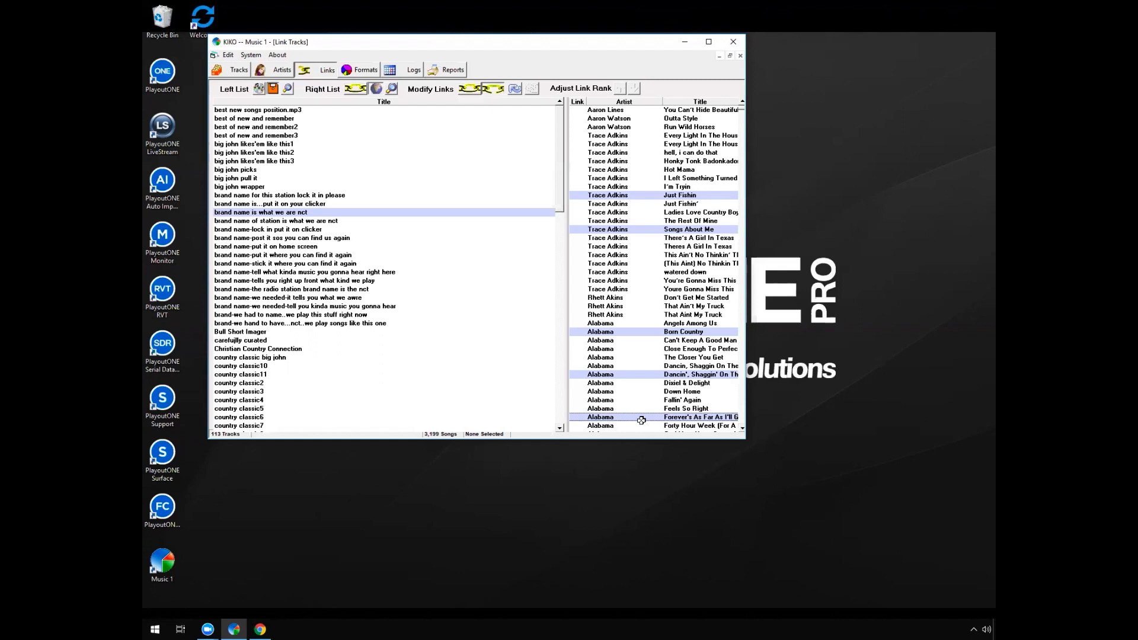
pyautogui.click(362, 204)
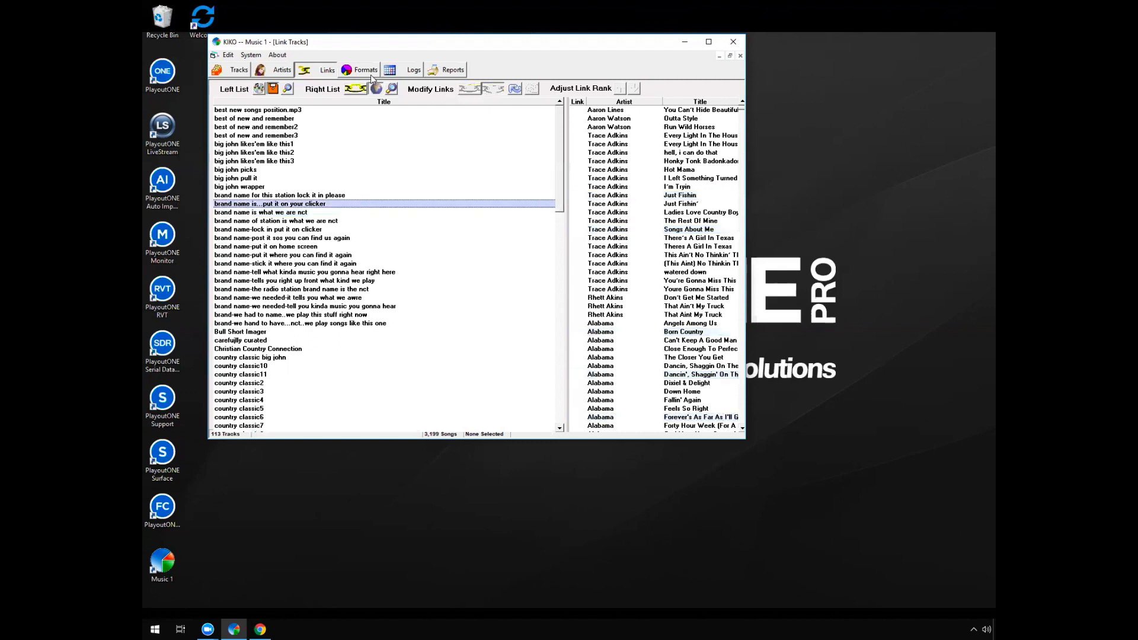
# Return to the tracks, open Statue Of A Fool in WayBackCountry and review its available tempo options
pyautogui.click(237, 69)
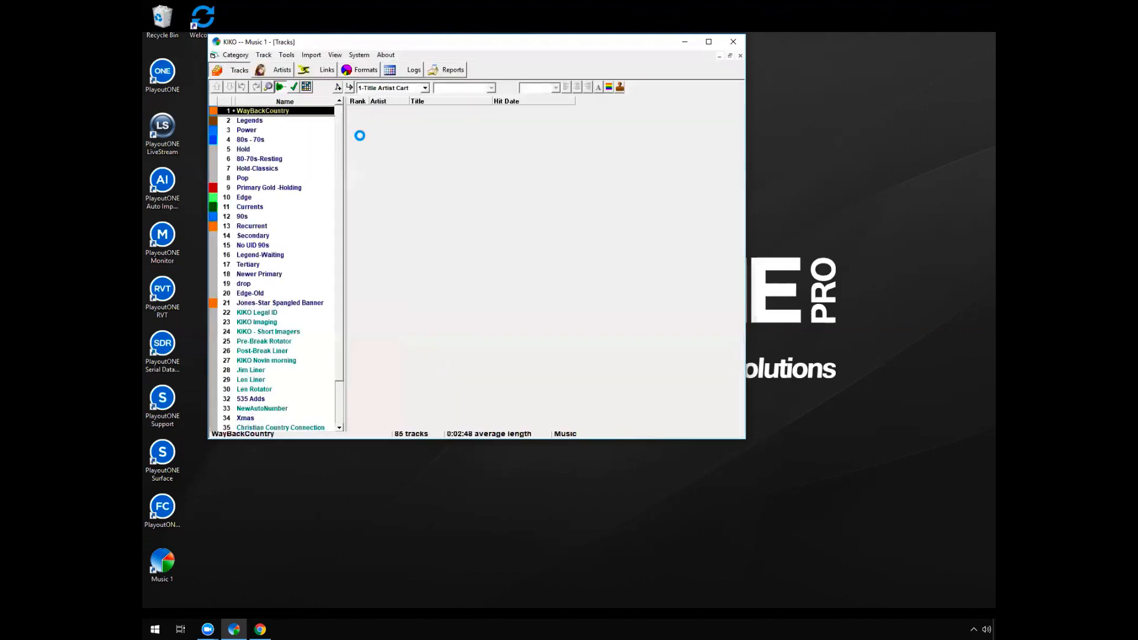
pyautogui.doubleClick(516, 157)
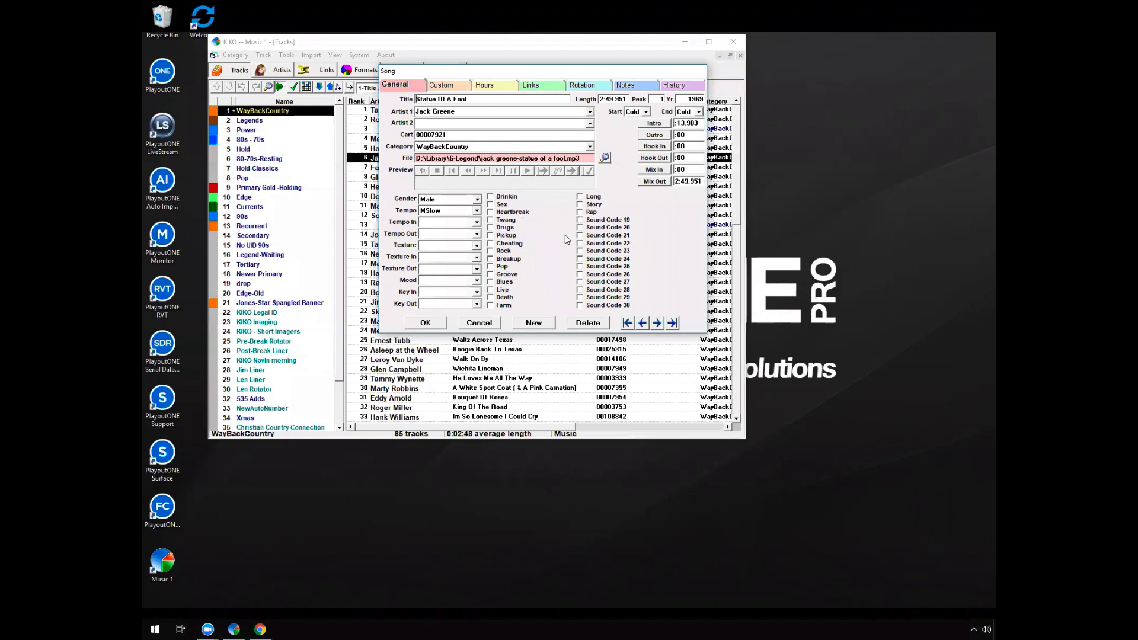
pyautogui.click(476, 211)
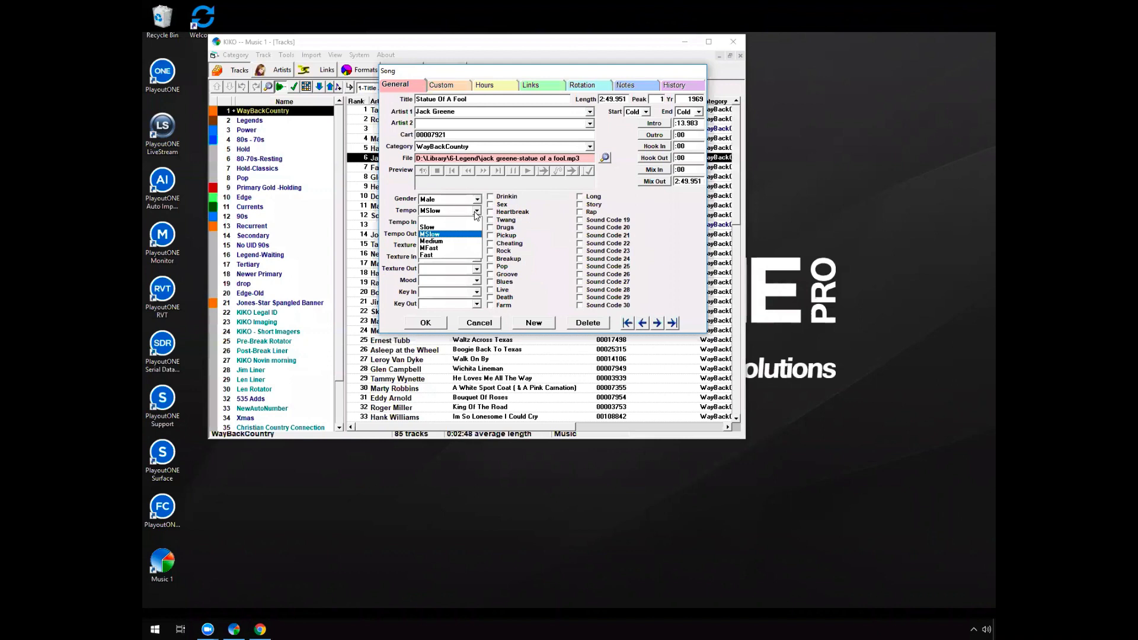
pyautogui.click(540, 202)
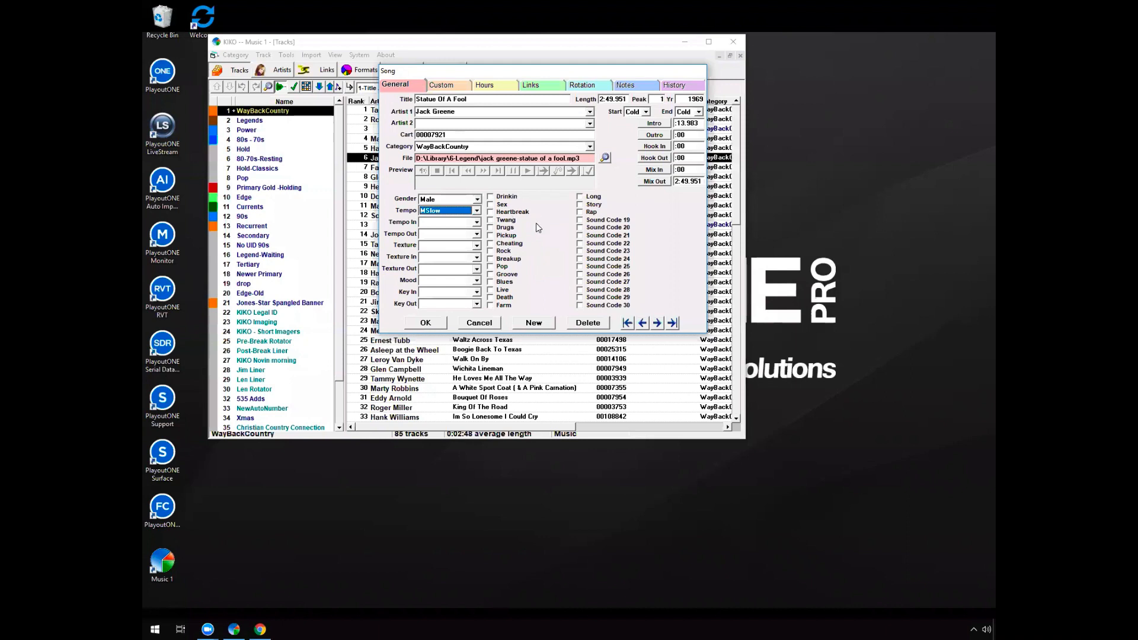
# Try marking Statue Of A Fool with the Drinkin, Drugs and Long sound codes, and close the song without saving
pyautogui.click(496, 198)
pyautogui.click(503, 228)
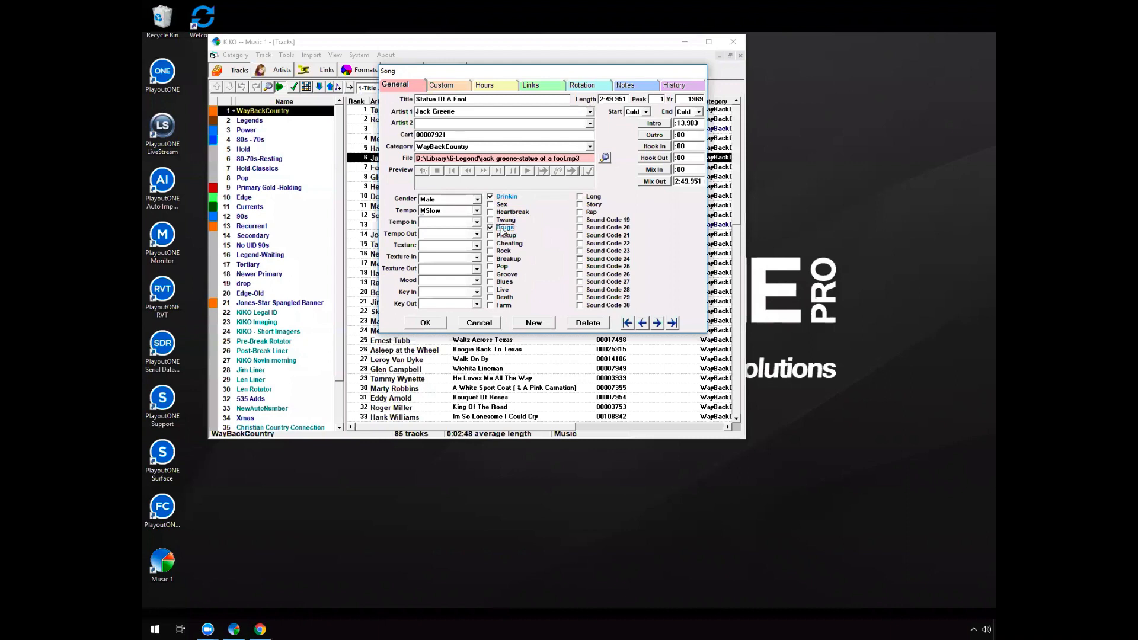
pyautogui.click(503, 229)
pyautogui.click(502, 228)
pyautogui.click(503, 228)
pyautogui.click(500, 197)
pyautogui.click(581, 197)
pyautogui.click(496, 325)
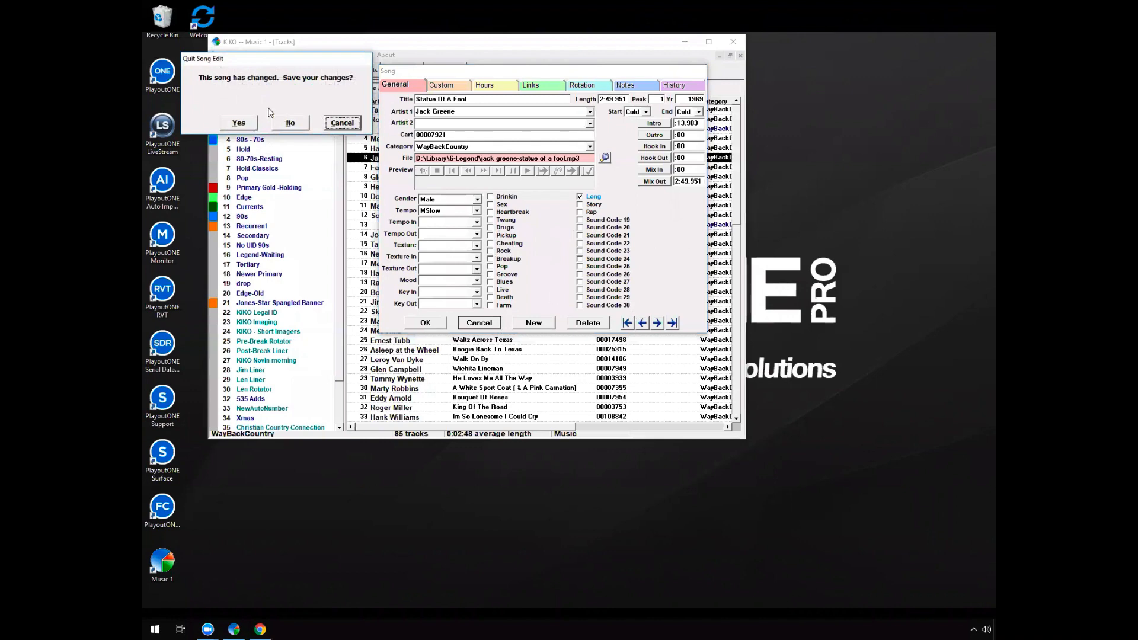
pyautogui.click(290, 123)
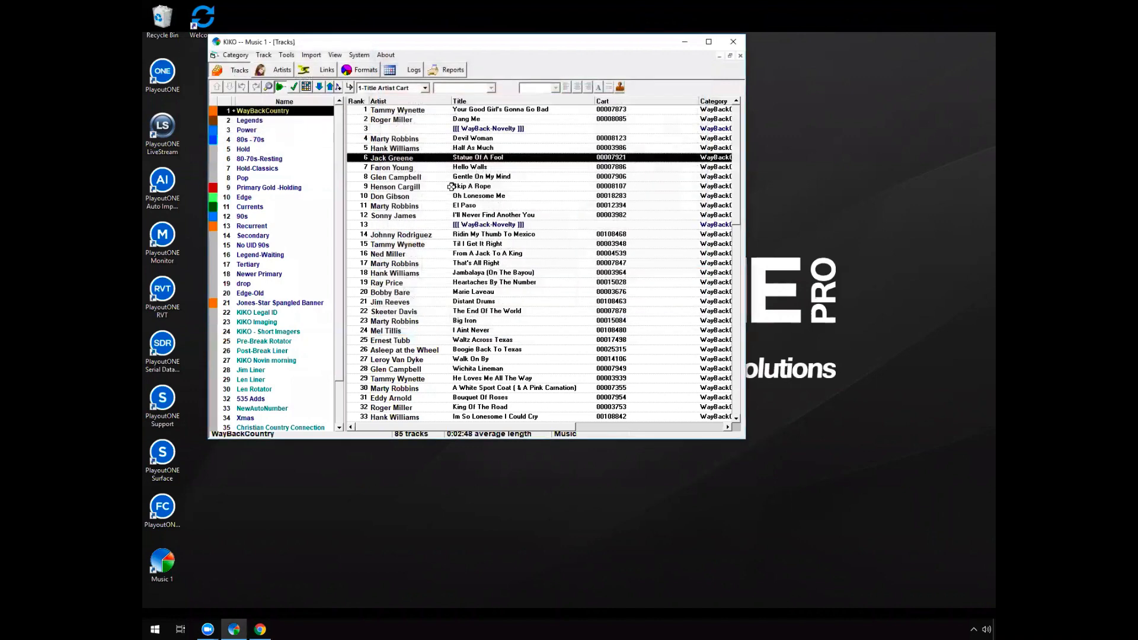
# Reopen Statue Of A Fool, review its custom data, hours, links, rotation, notes and play history, and close it without changes
pyautogui.doubleClick(465, 152)
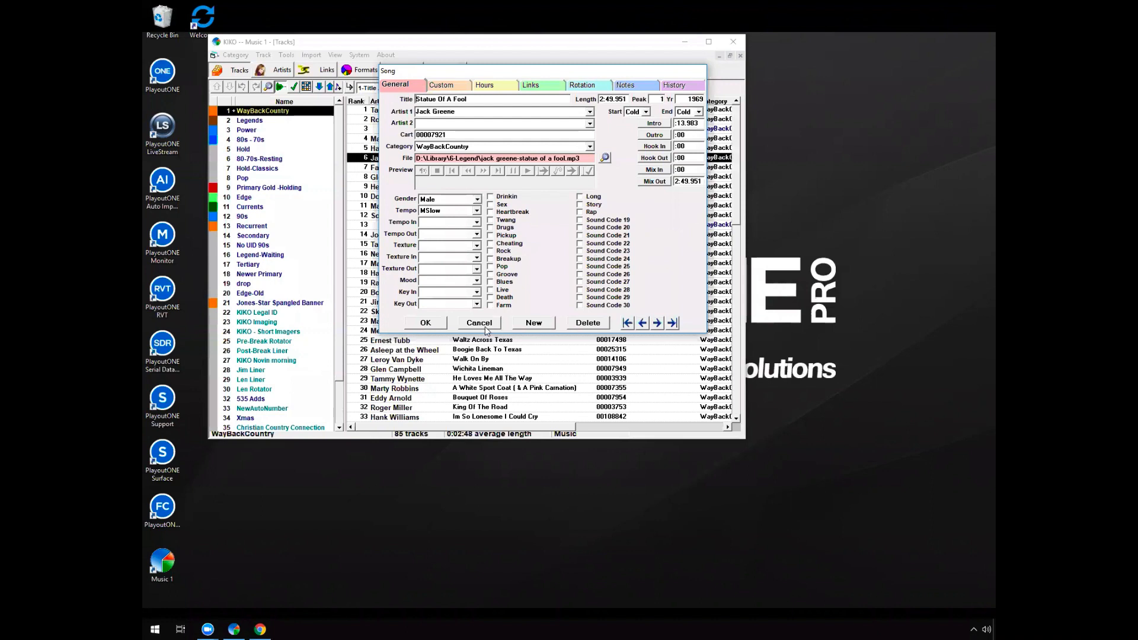
pyautogui.click(449, 91)
pyautogui.click(491, 87)
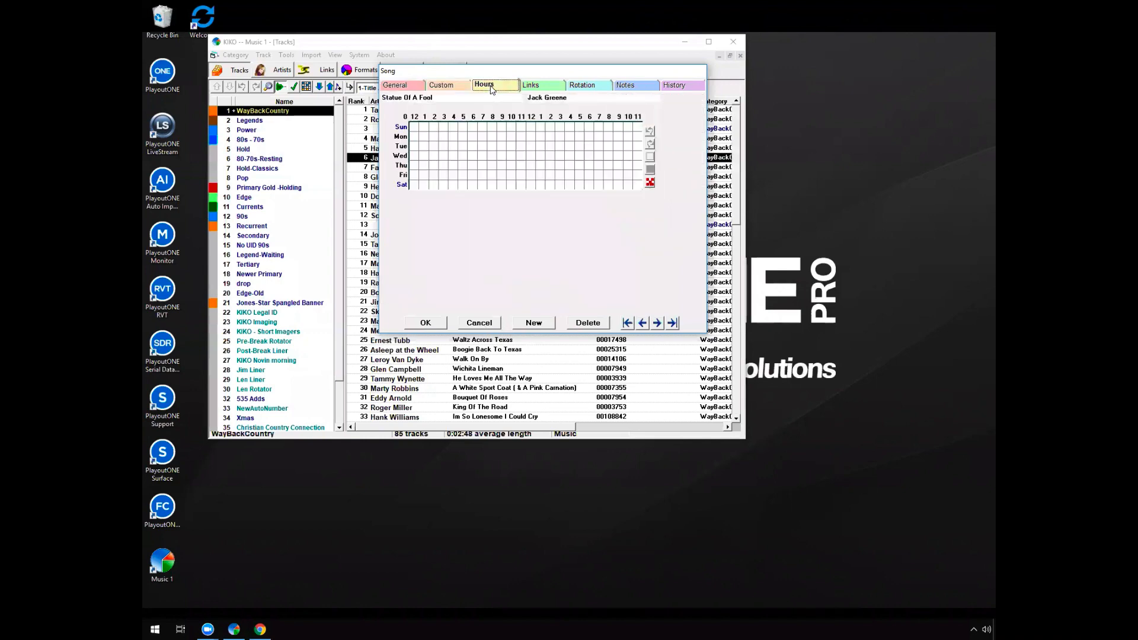
pyautogui.click(536, 89)
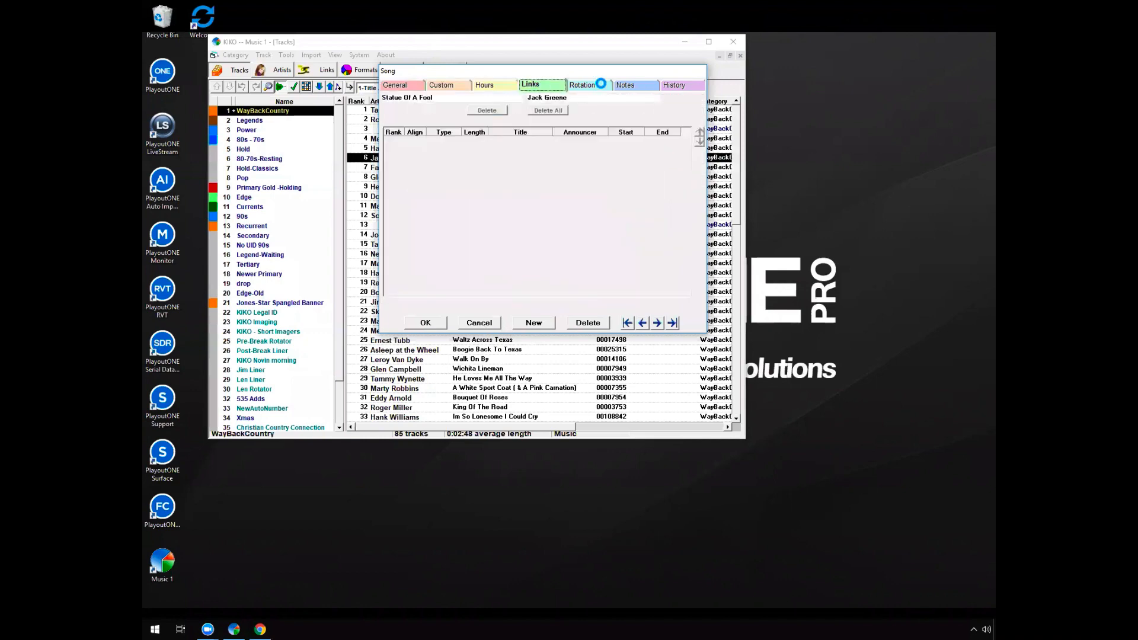
pyautogui.click(602, 87)
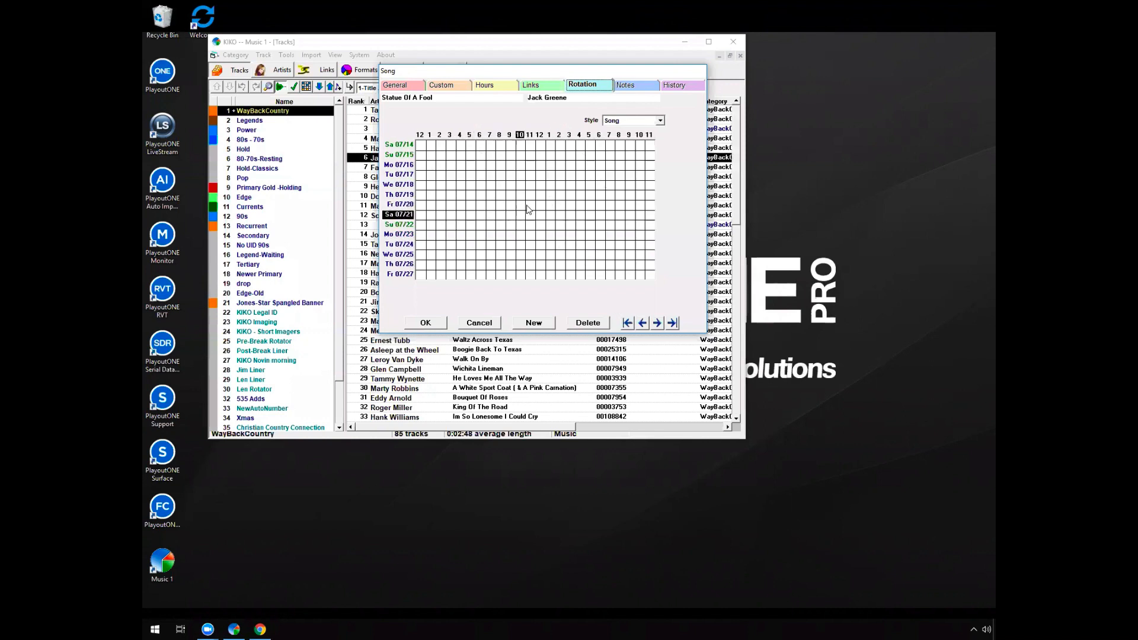
pyautogui.click(632, 85)
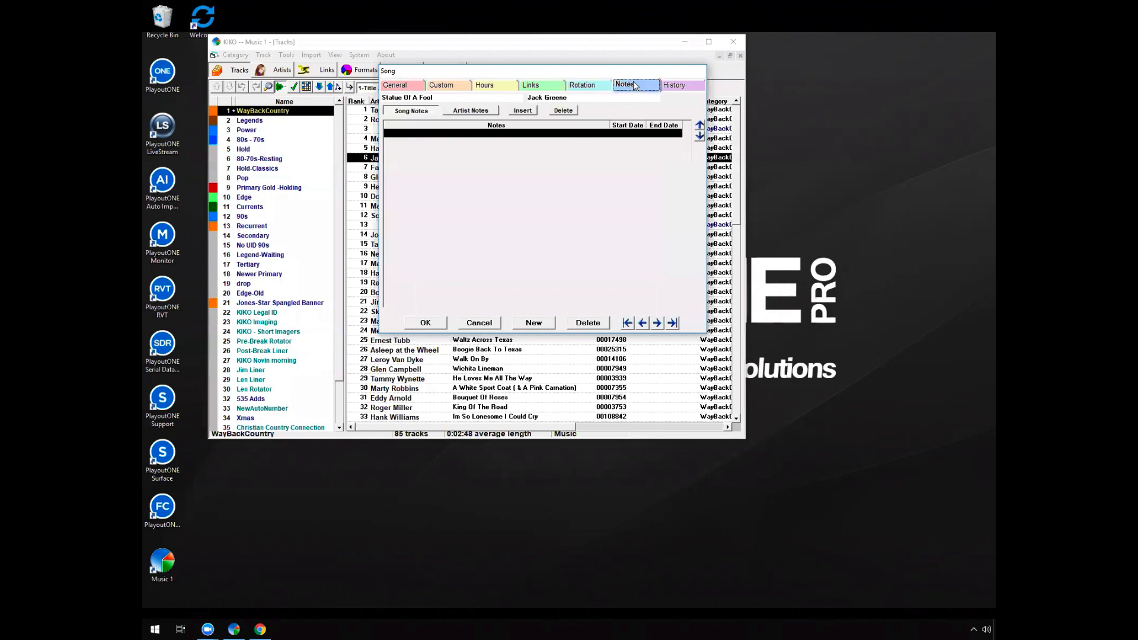
pyautogui.click(683, 85)
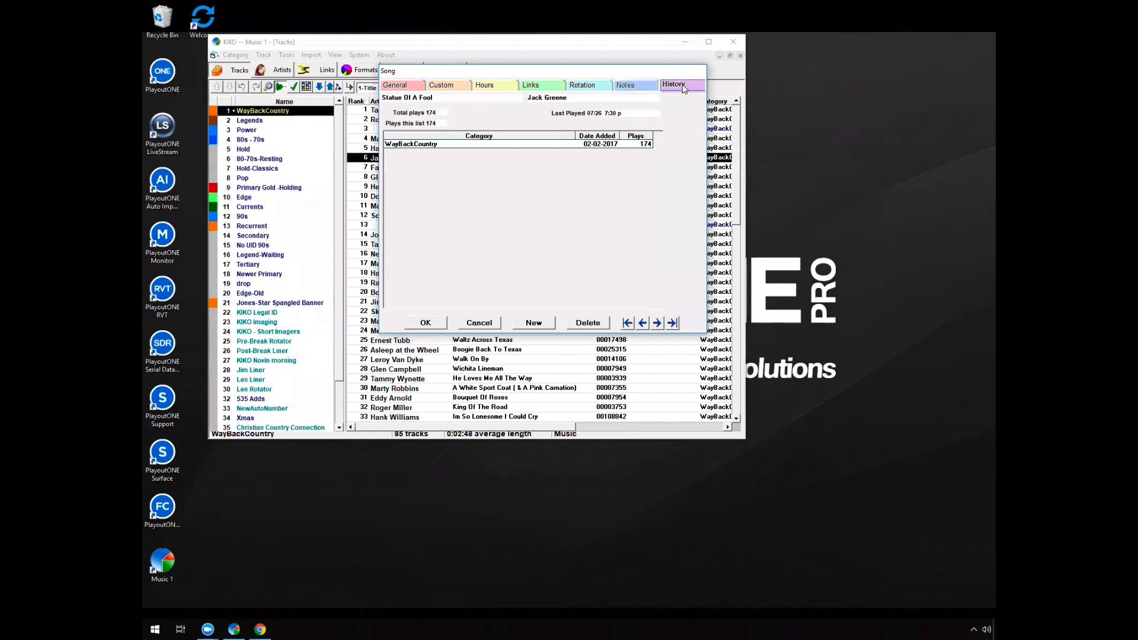
pyautogui.click(437, 143)
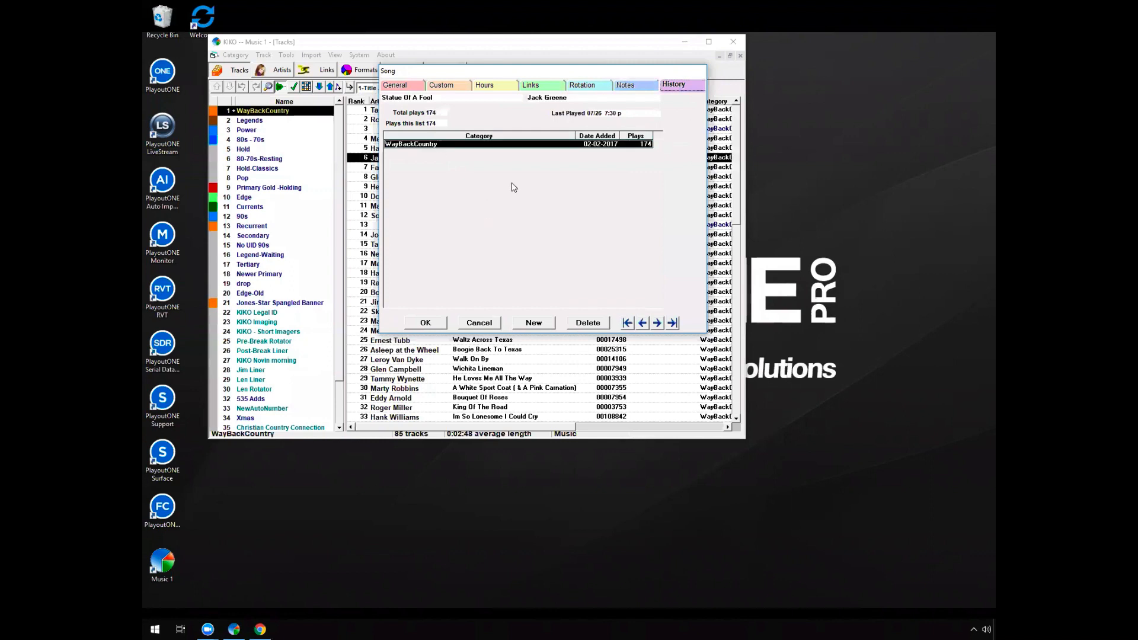
pyautogui.click(410, 89)
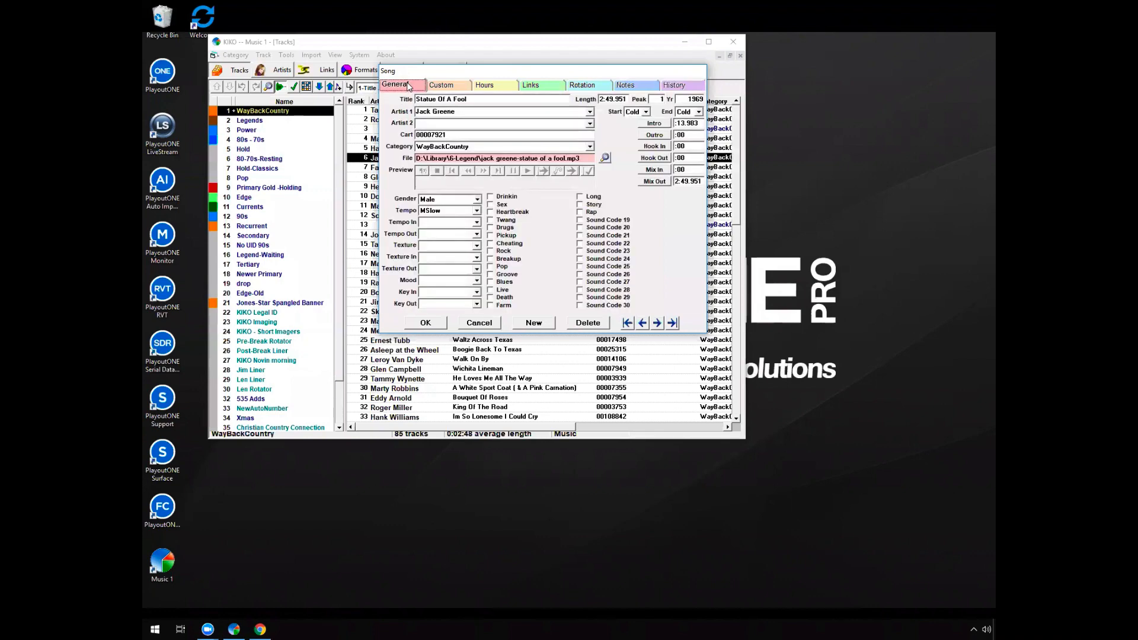
pyautogui.click(489, 323)
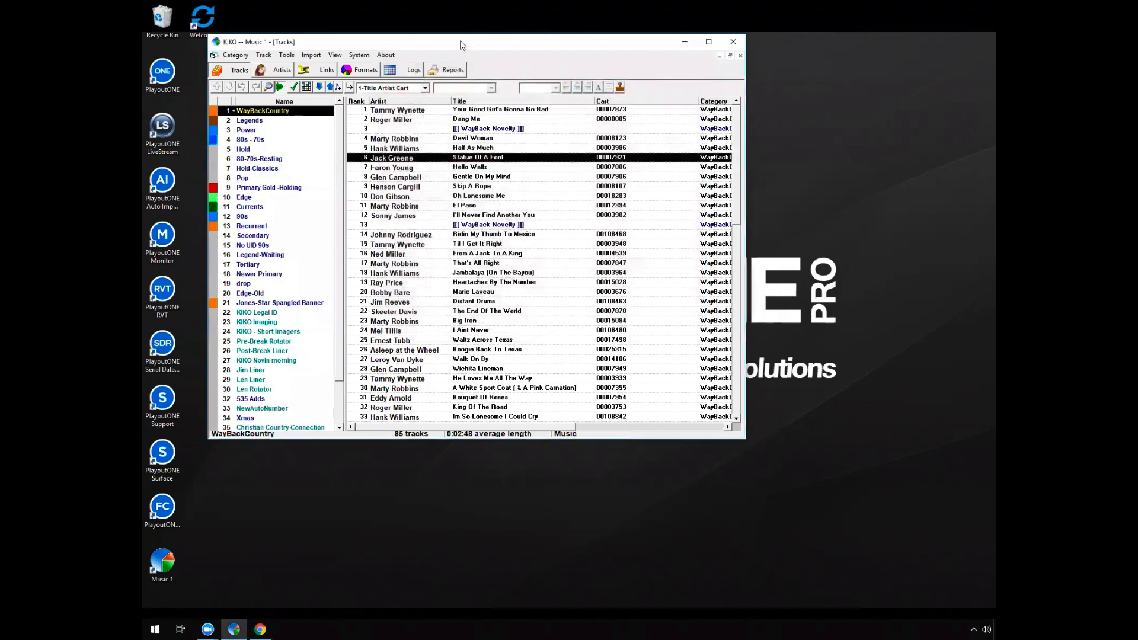
# Inspect the 80s - 70s slot in the 1 Imaging/Generic format clock, and list the 80s - 70s category's tracks
pyautogui.click(363, 70)
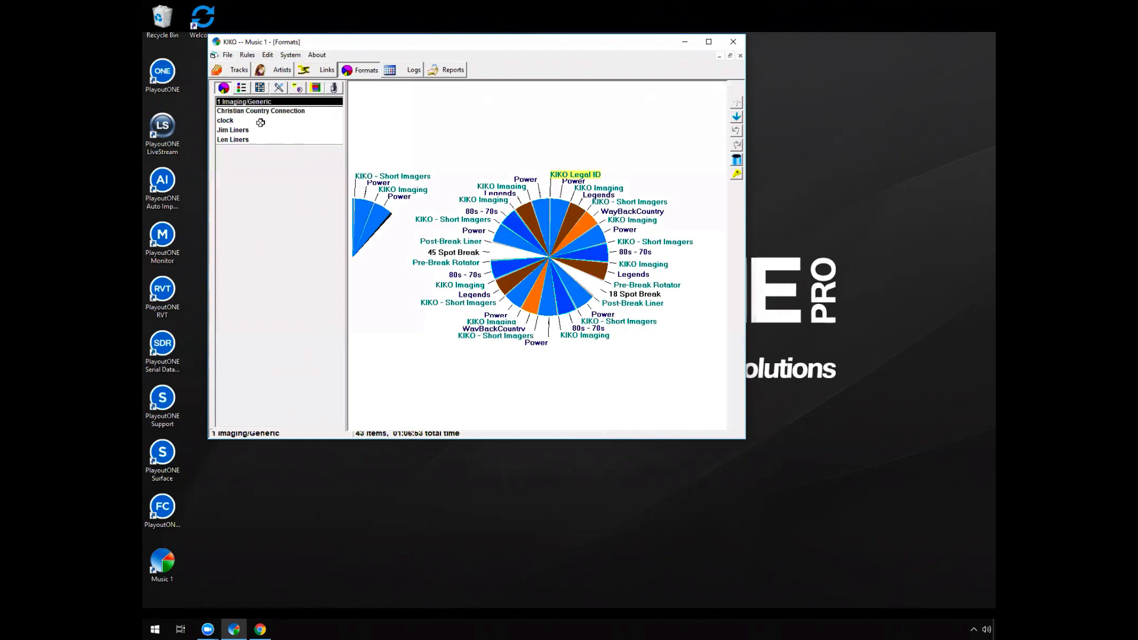
pyautogui.click(636, 253)
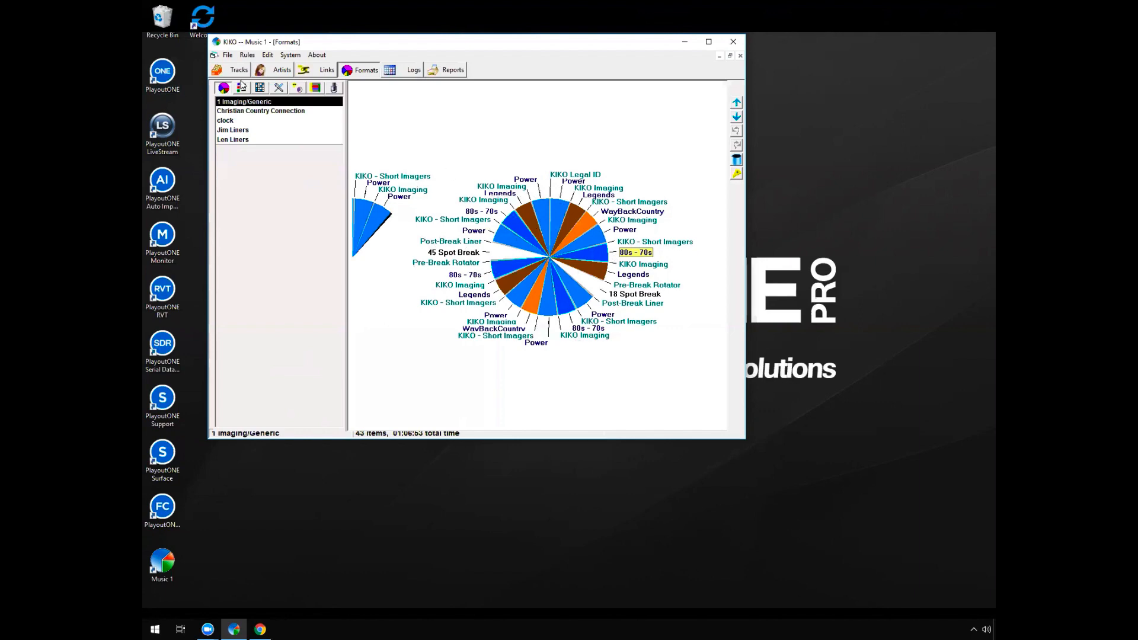
pyautogui.click(240, 70)
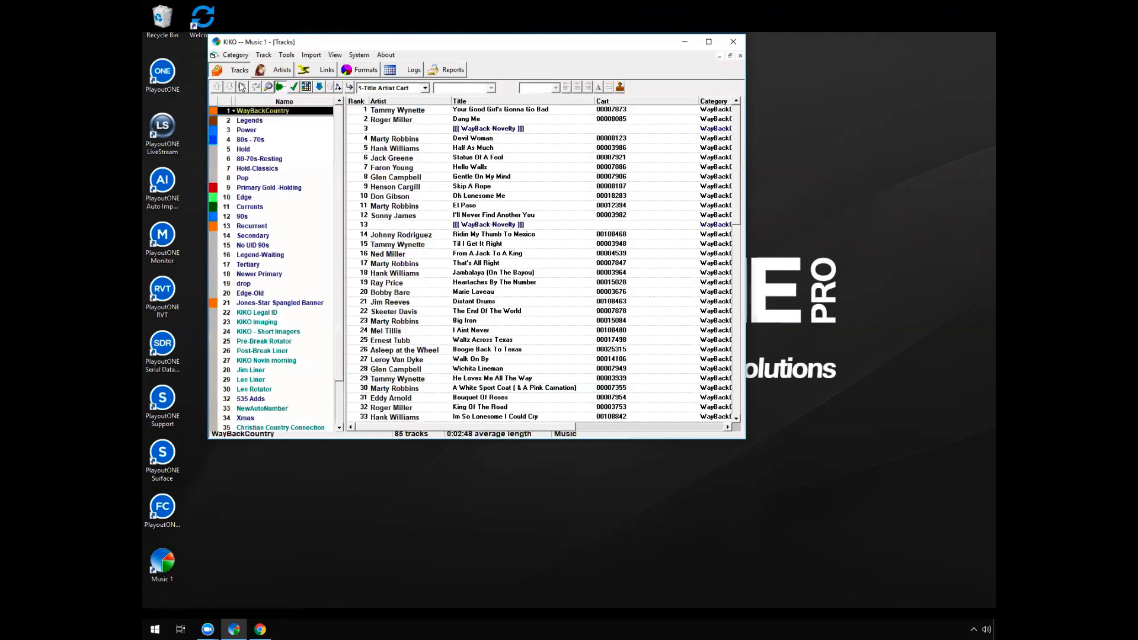
pyautogui.click(268, 139)
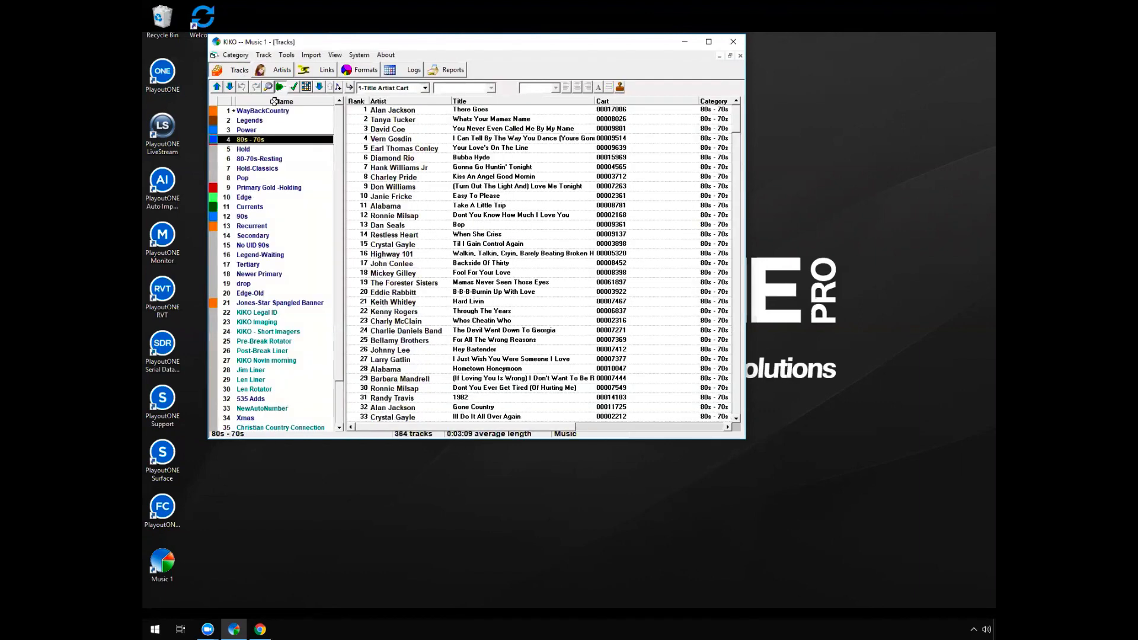
# Review the 80s - 70s category's turnover grid with and without calls, its selection rules and its track list
pyautogui.click(306, 86)
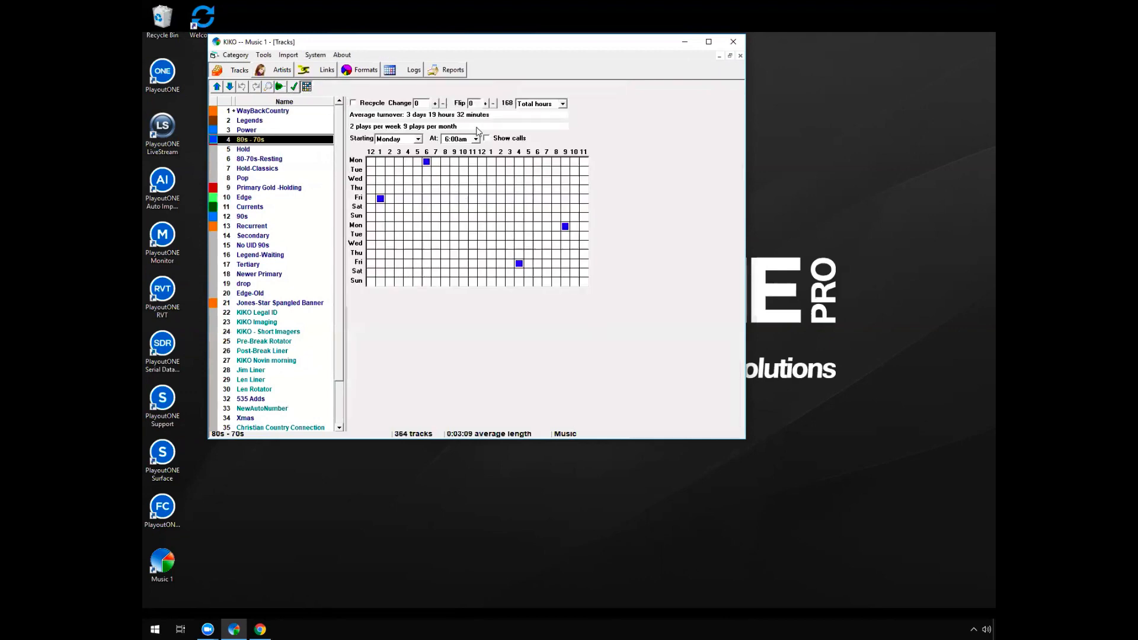
pyautogui.click(489, 139)
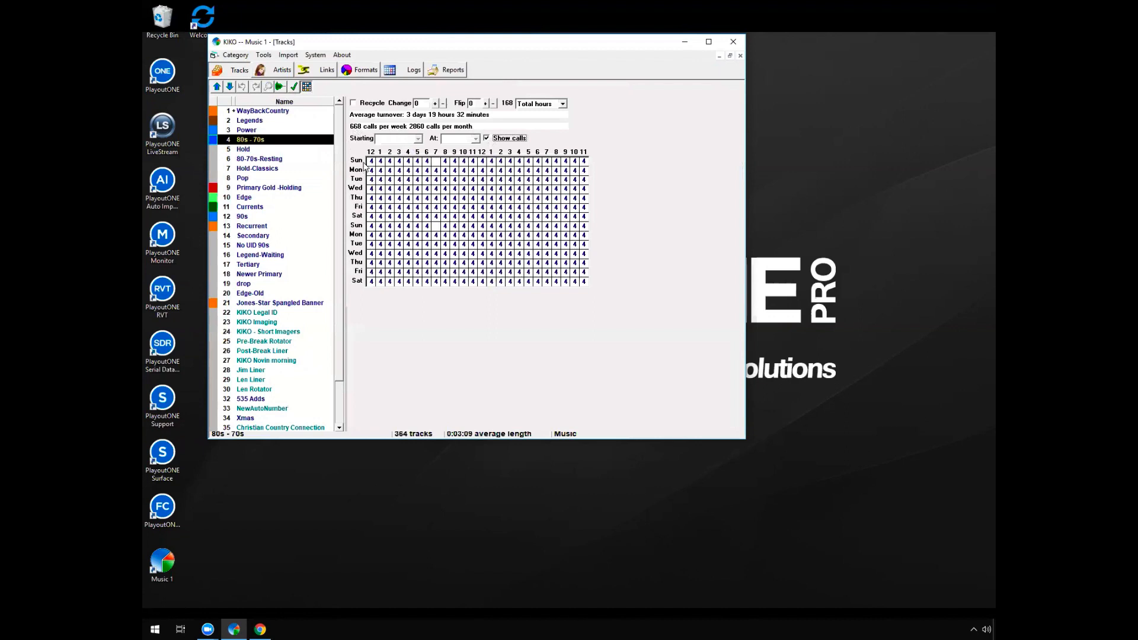
pyautogui.click(496, 140)
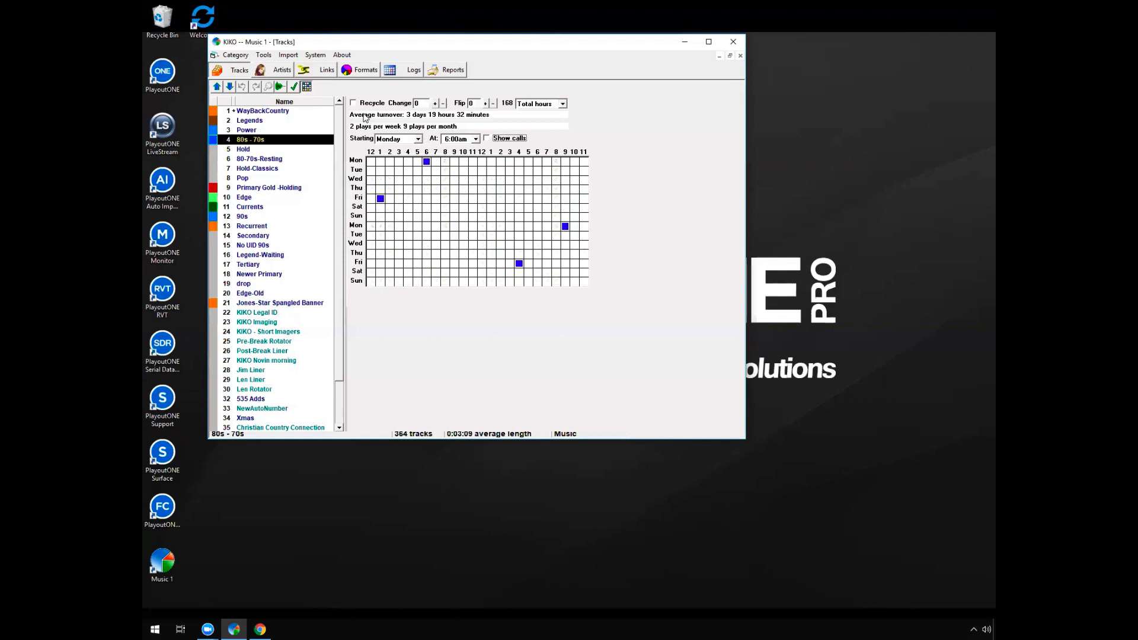
pyautogui.click(294, 87)
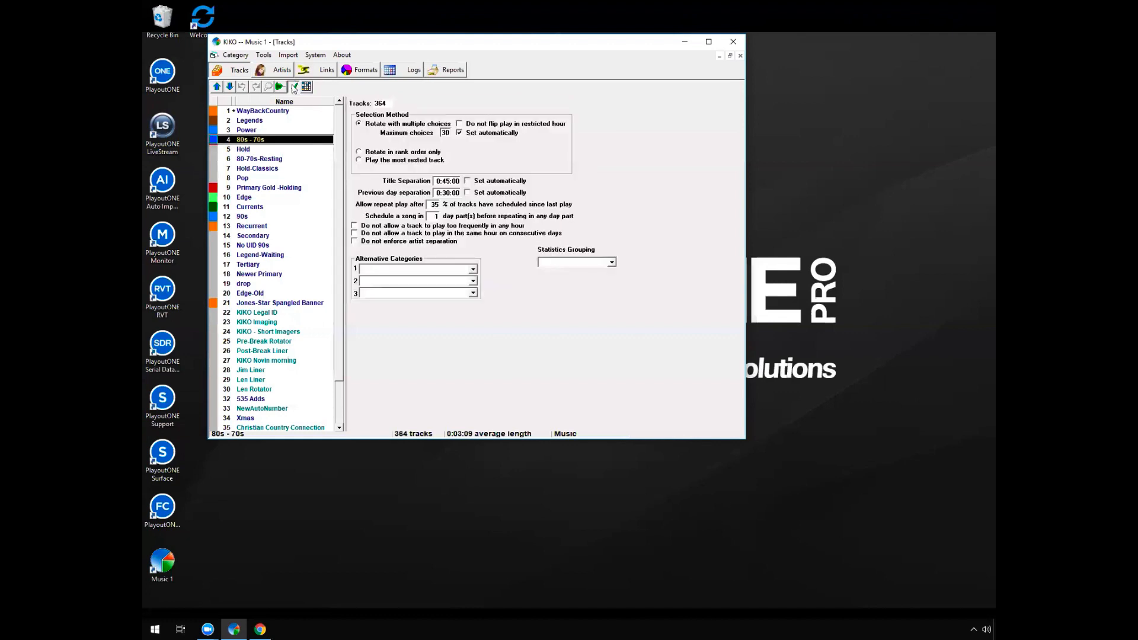
pyautogui.click(306, 87)
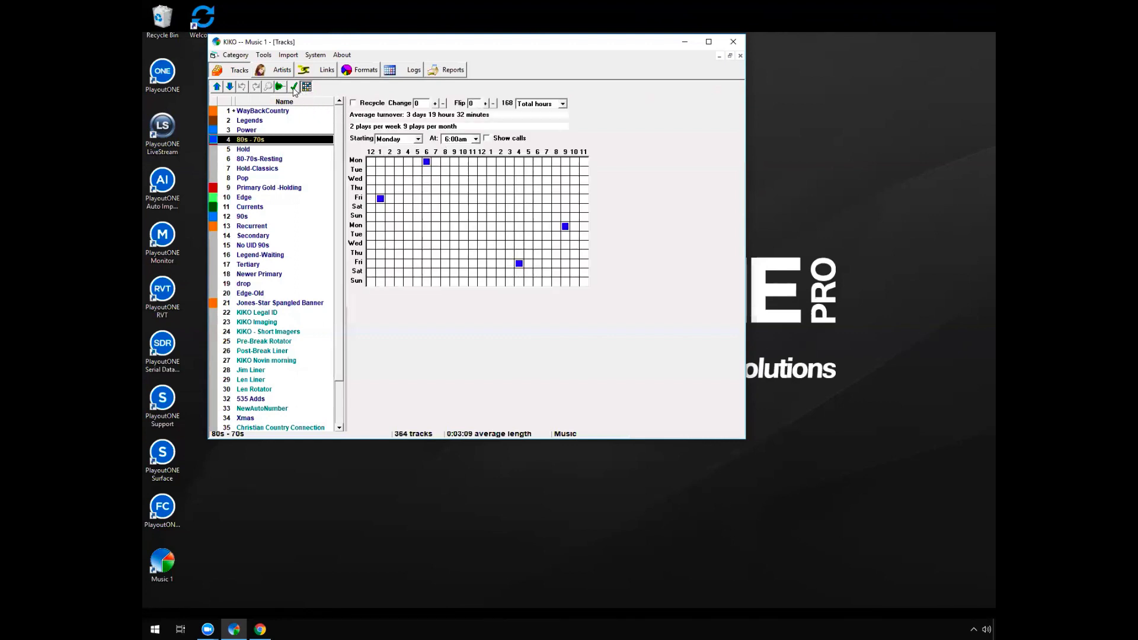
pyautogui.click(279, 87)
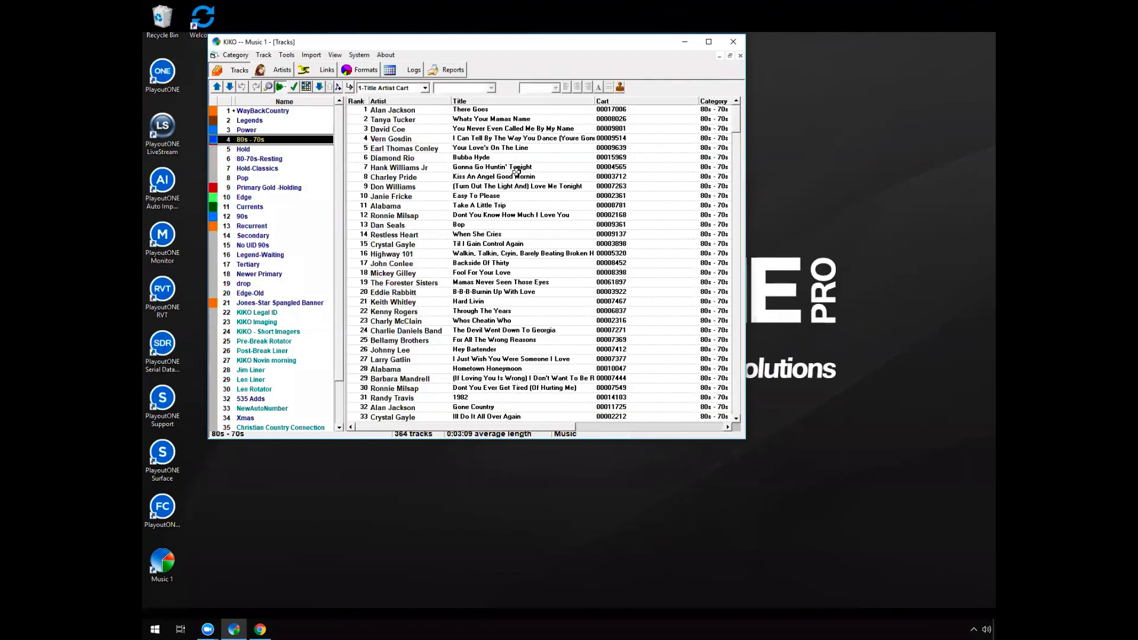
pyautogui.click(485, 233)
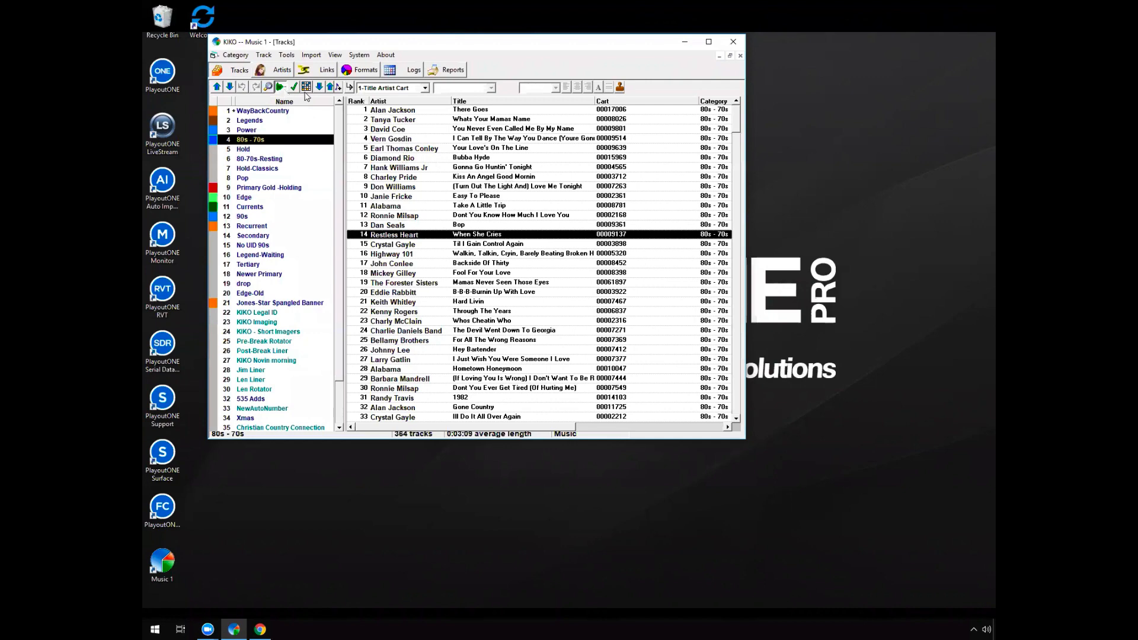
# Simulate the 80s - 70s turnover with a track change of +11 and a start time of Monday 12:00pm
pyautogui.click(306, 87)
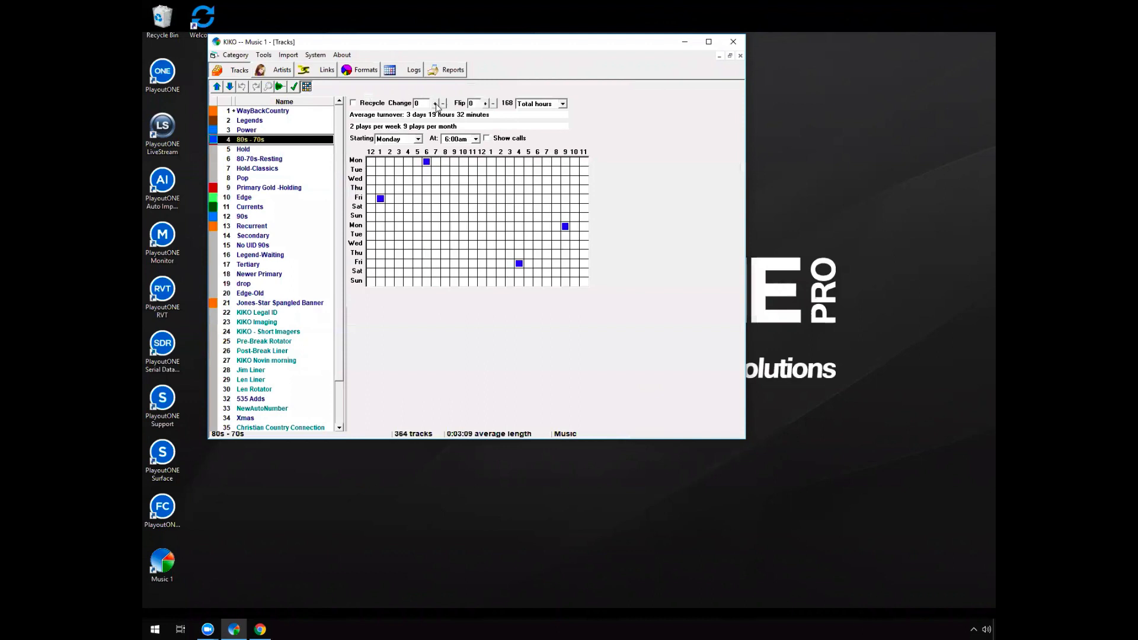
pyautogui.click(435, 103)
pyautogui.click(435, 103)
pyautogui.click(434, 104)
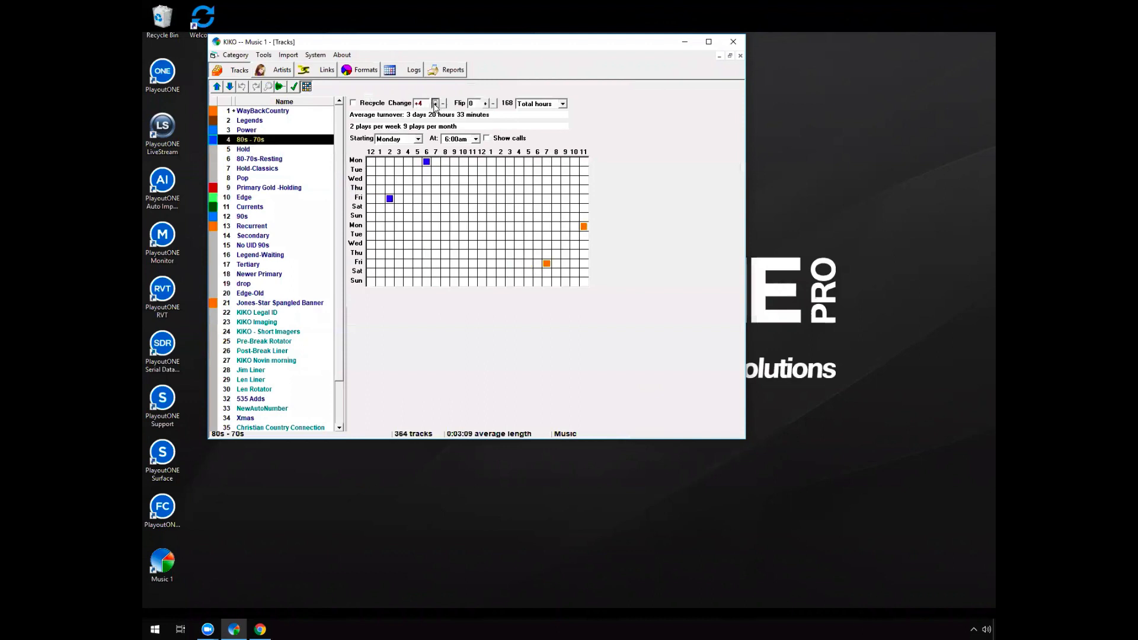
pyautogui.click(435, 104)
pyautogui.click(435, 104)
pyautogui.click(435, 103)
pyautogui.click(435, 104)
pyautogui.click(475, 139)
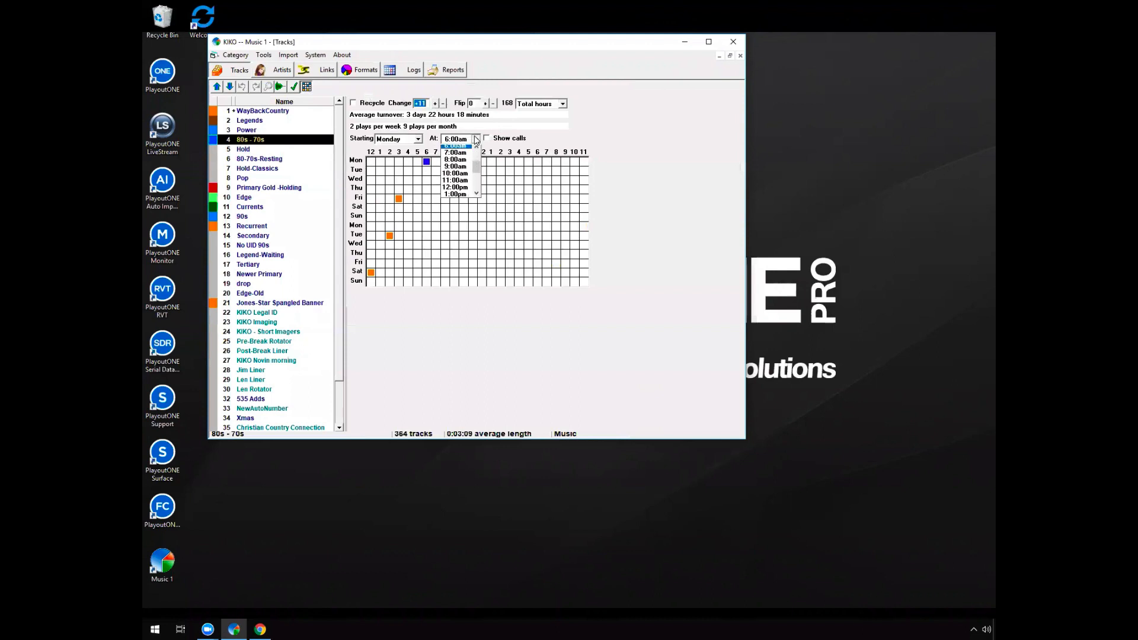
pyautogui.click(464, 190)
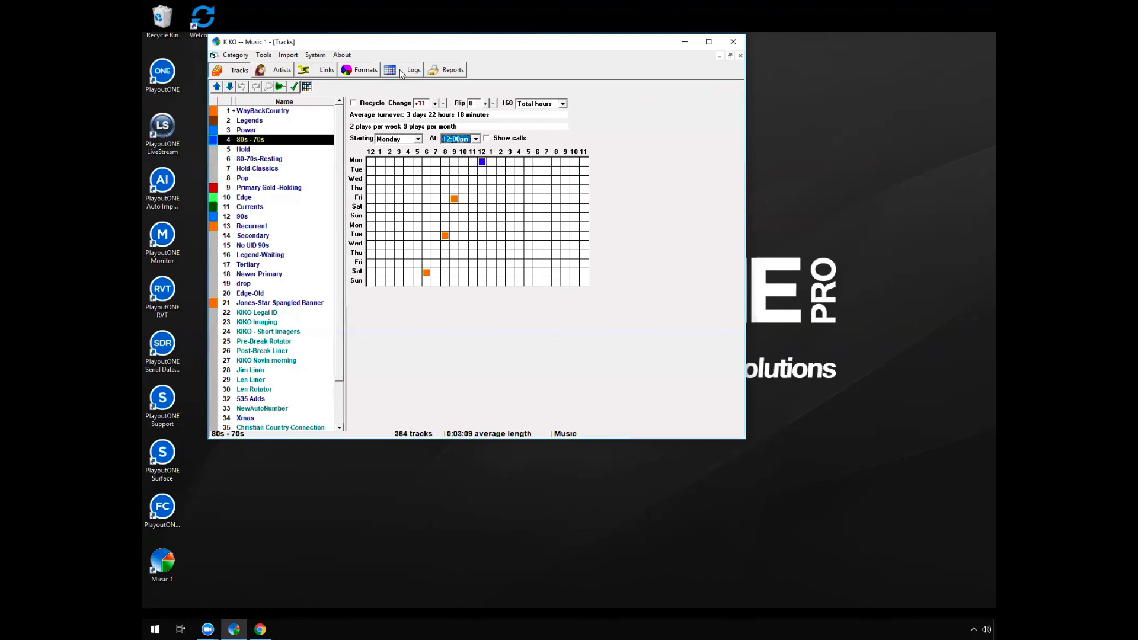
# Check the Legends category's turnover grid and selection rules, and the Power category's selection rules
pyautogui.click(271, 121)
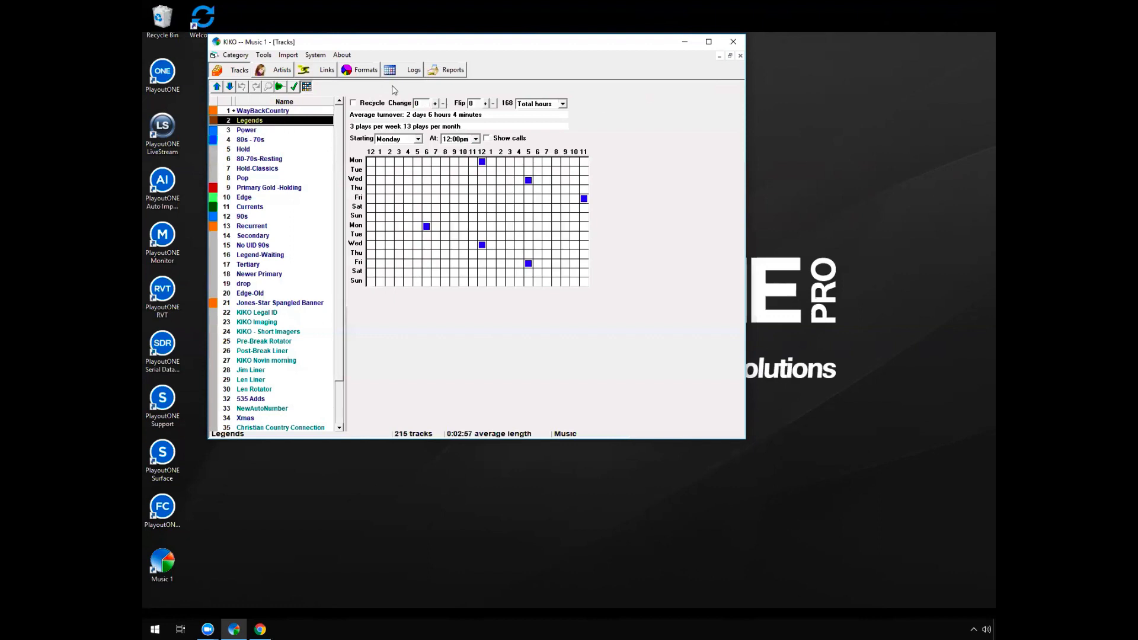
pyautogui.click(295, 87)
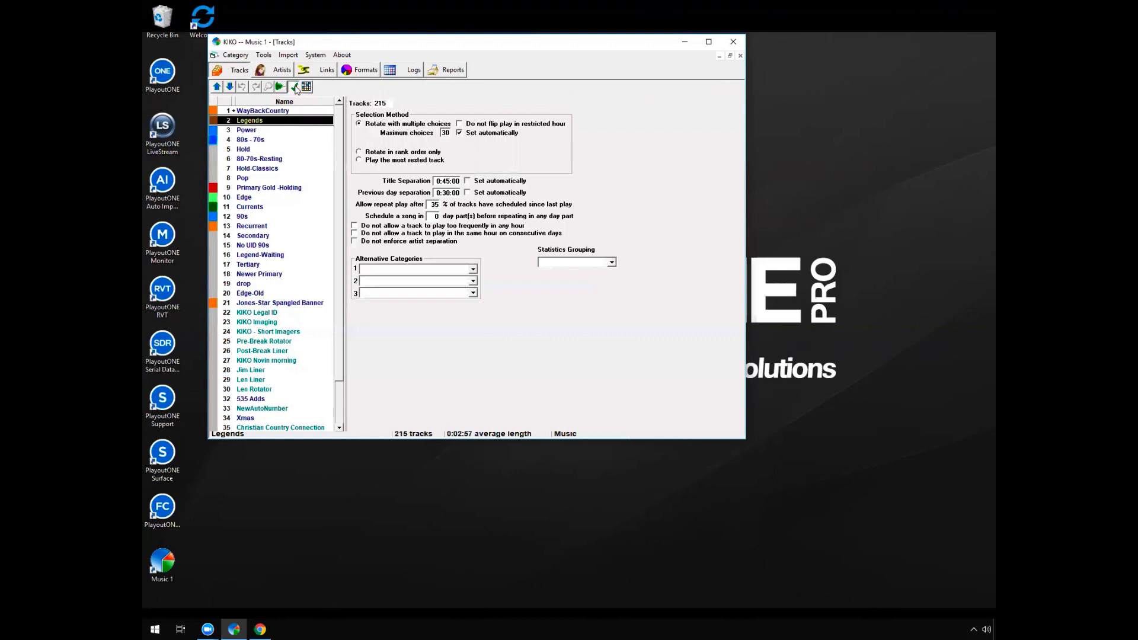
pyautogui.click(273, 131)
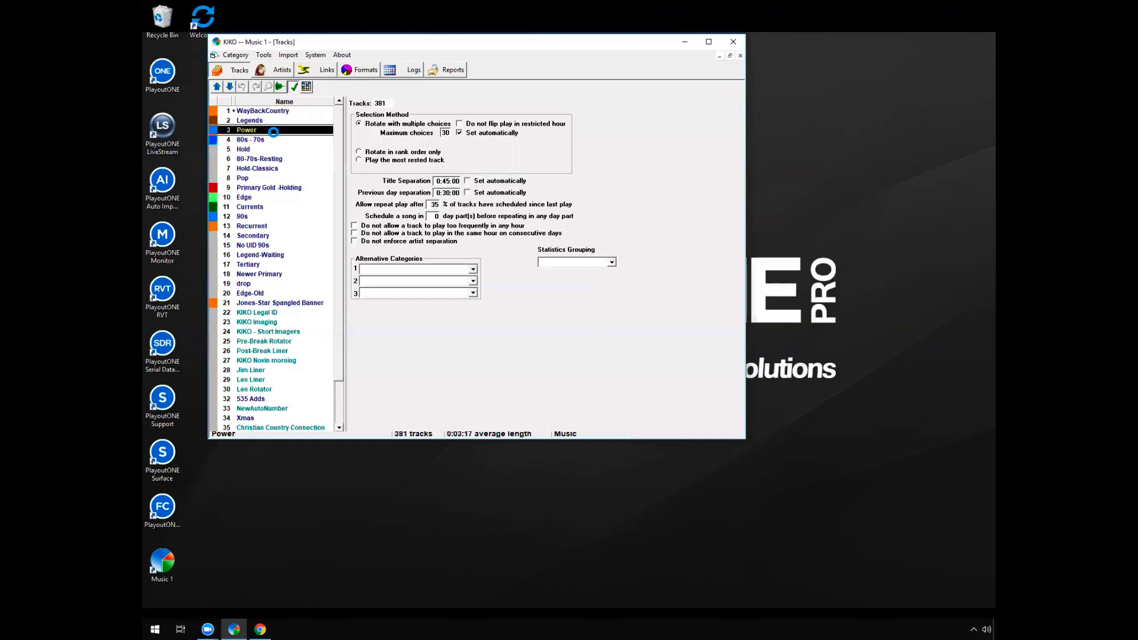
# Open The Woman In Me (Needs The Man In You) in Power, review its mood and tempo options, and close it without changes
pyautogui.click(281, 87)
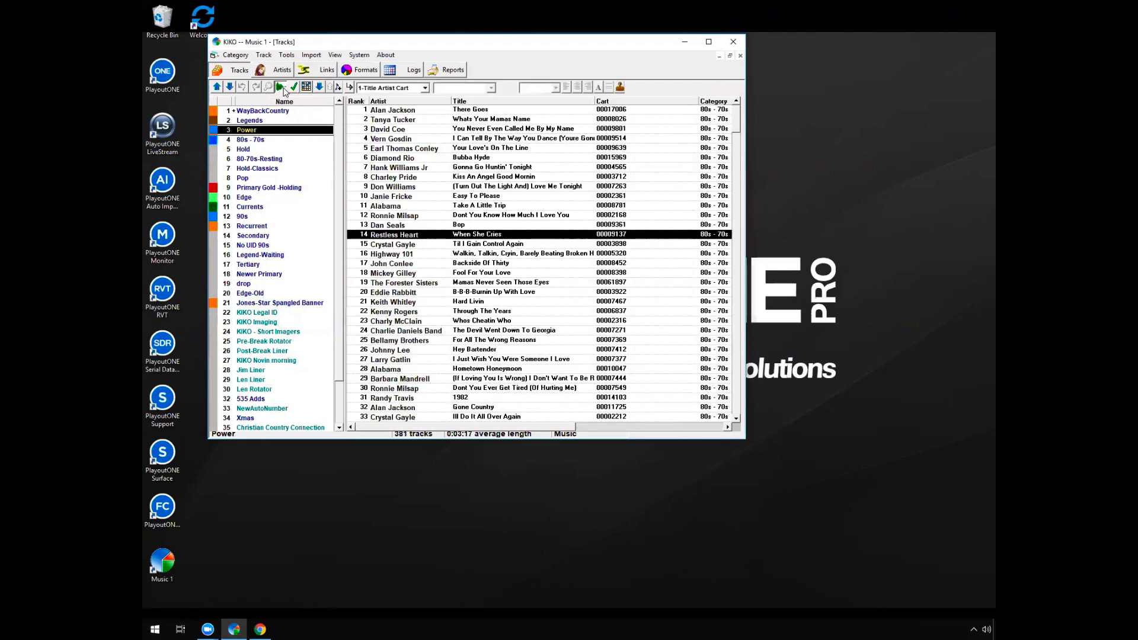
pyautogui.click(524, 225)
pyautogui.doubleClick(524, 225)
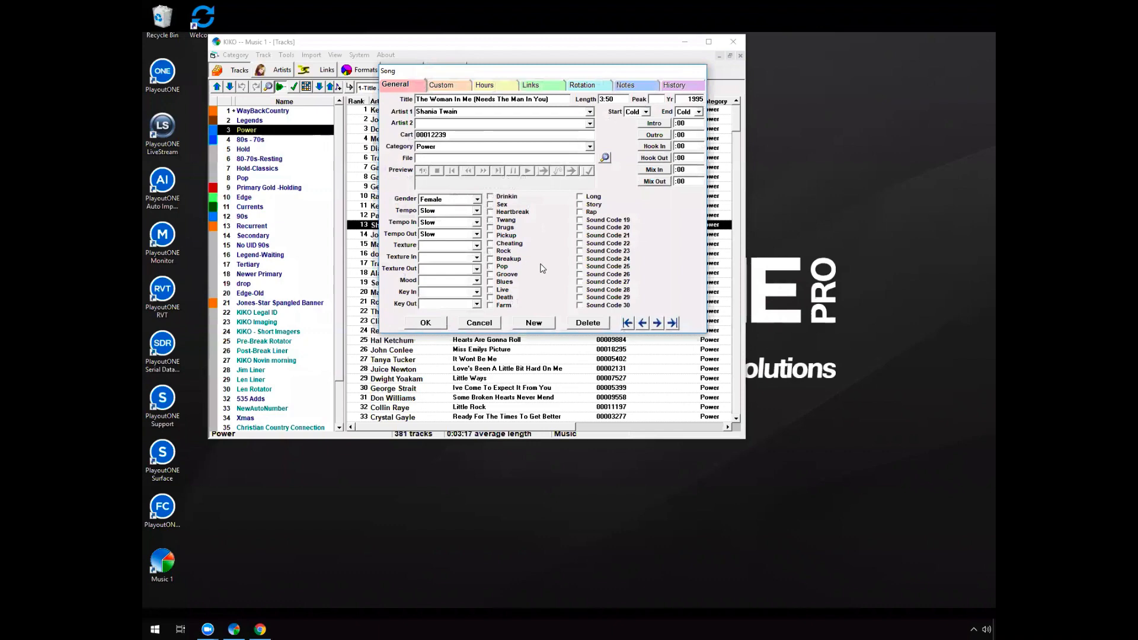
pyautogui.click(475, 281)
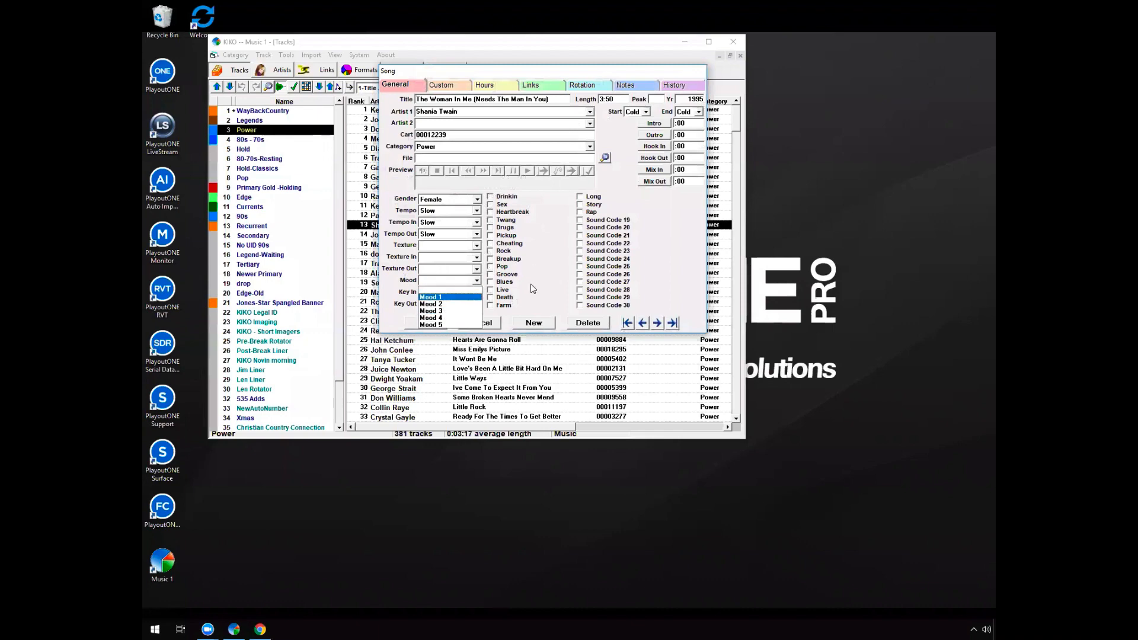
pyautogui.click(663, 226)
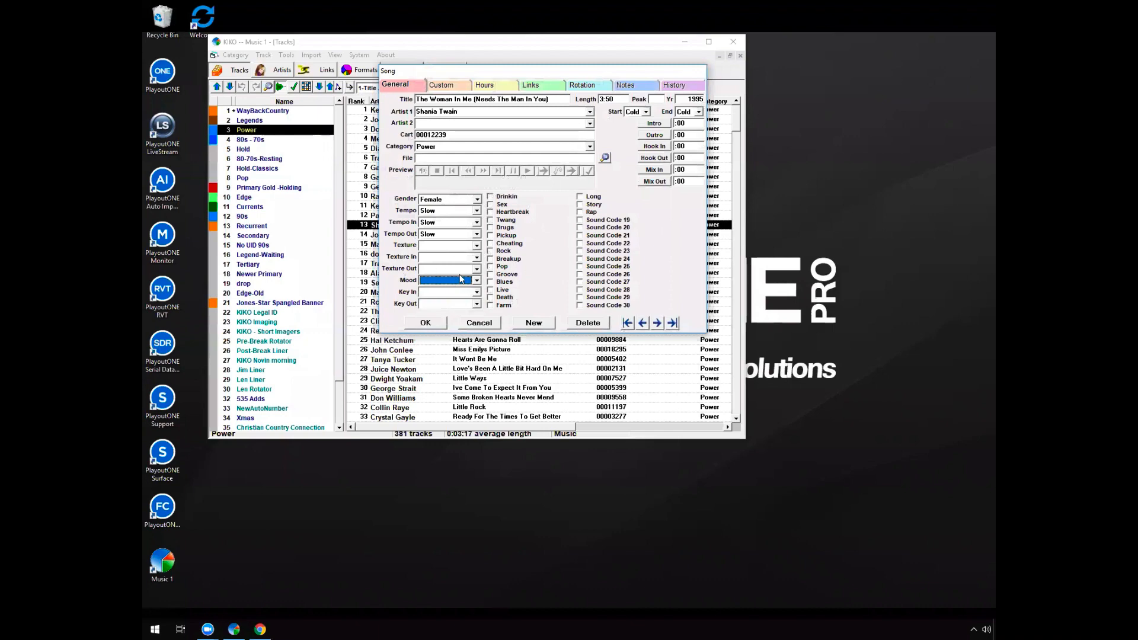
pyautogui.click(439, 214)
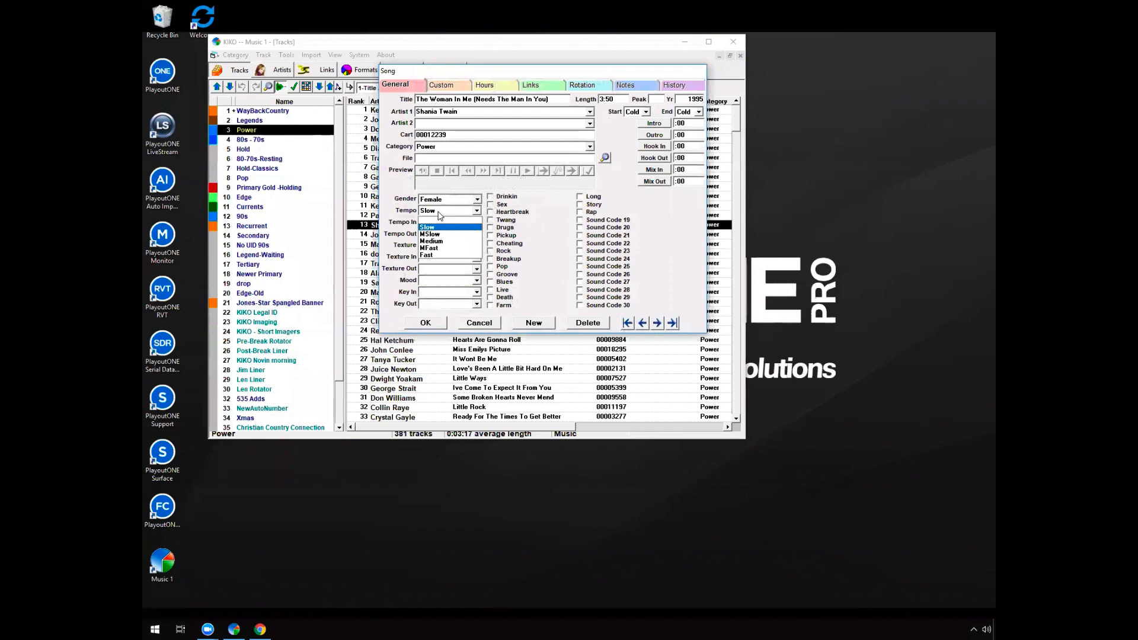
pyautogui.click(670, 225)
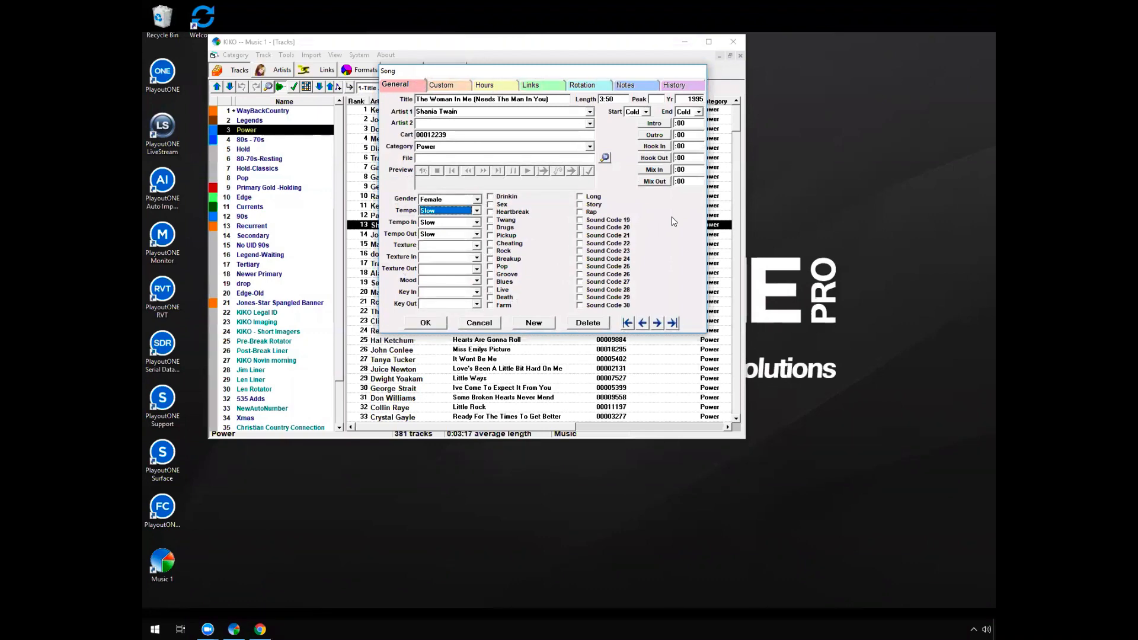
pyautogui.click(477, 280)
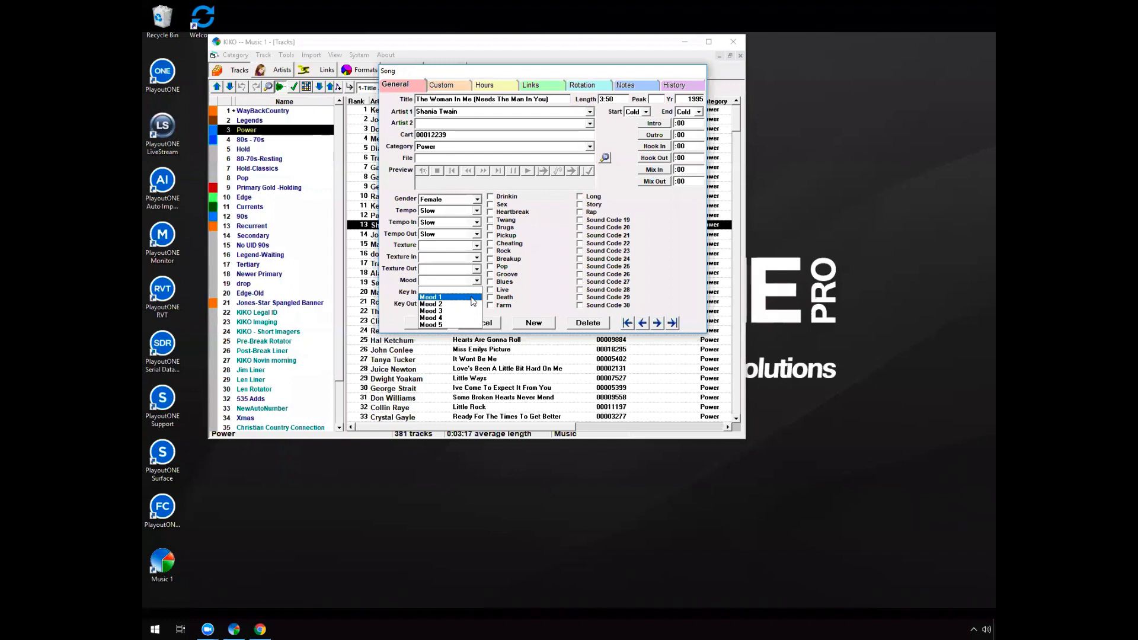
pyautogui.click(523, 260)
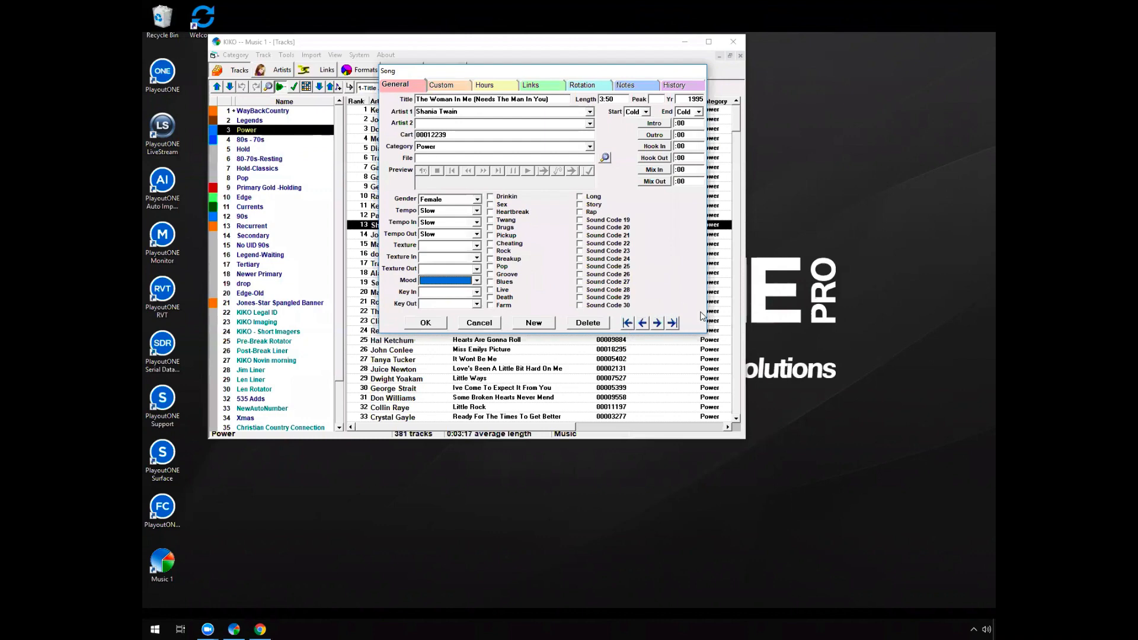
pyautogui.click(492, 325)
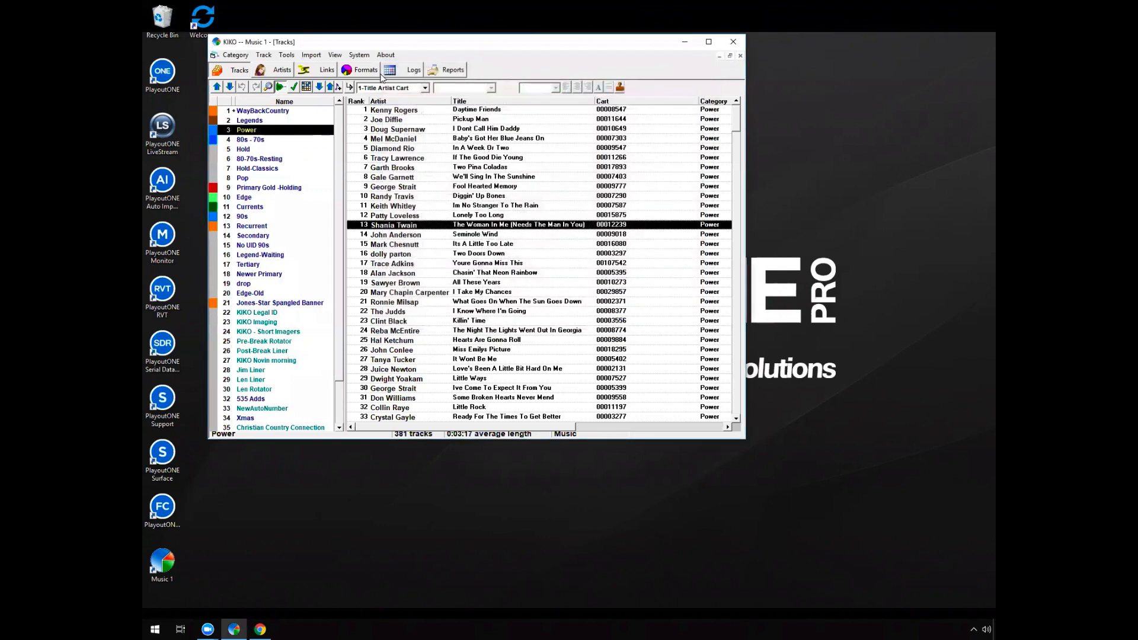
# Review the Power category's selection rules, track list and turnover grid
pyautogui.click(293, 88)
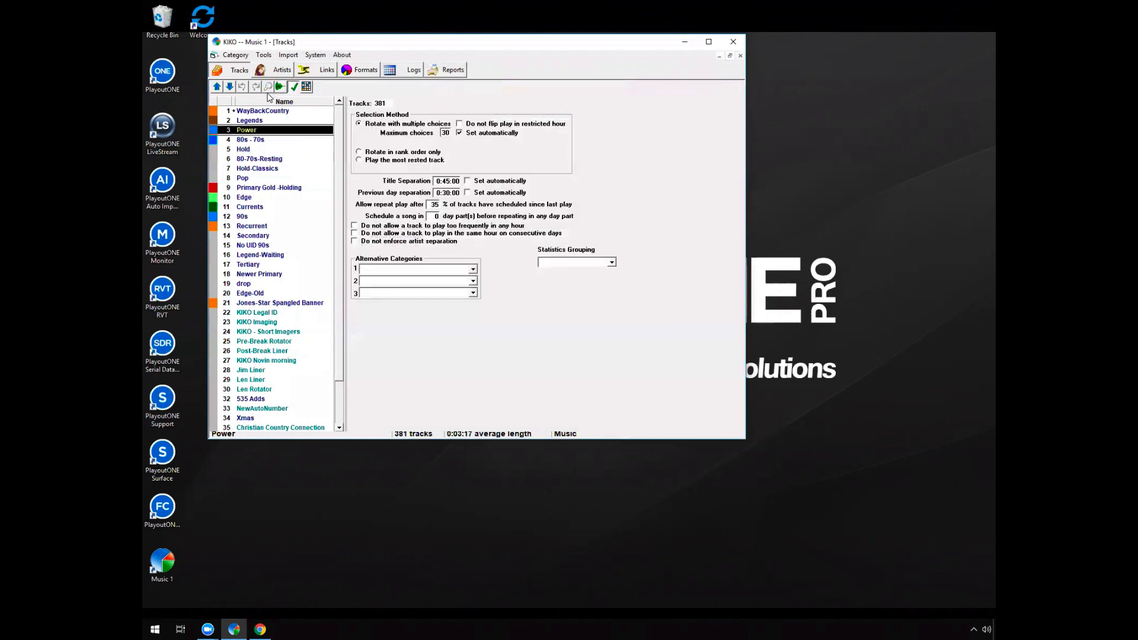
pyautogui.click(279, 87)
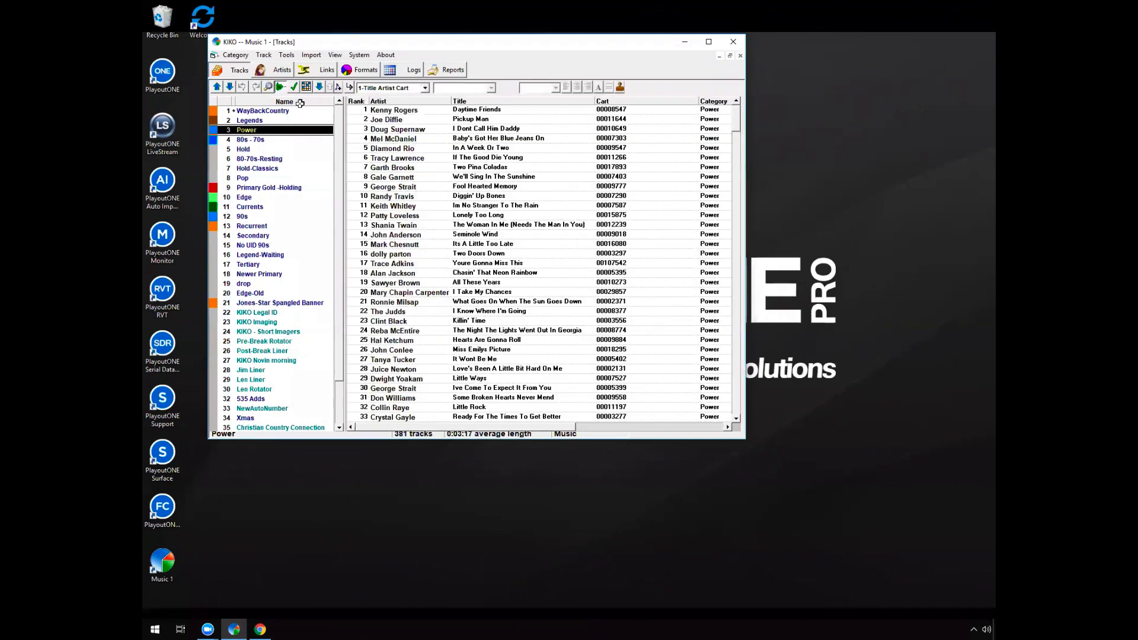
pyautogui.click(306, 87)
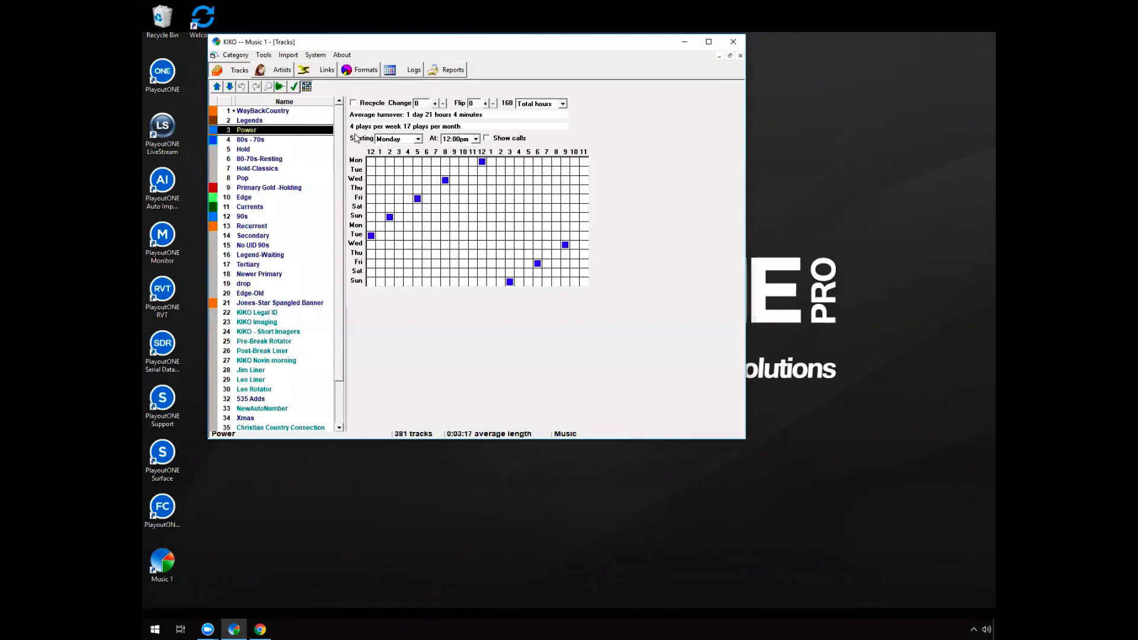
# Check the Power category's selection rules and open the clock rules of the 1 Imaging/Generic format
pyautogui.click(294, 87)
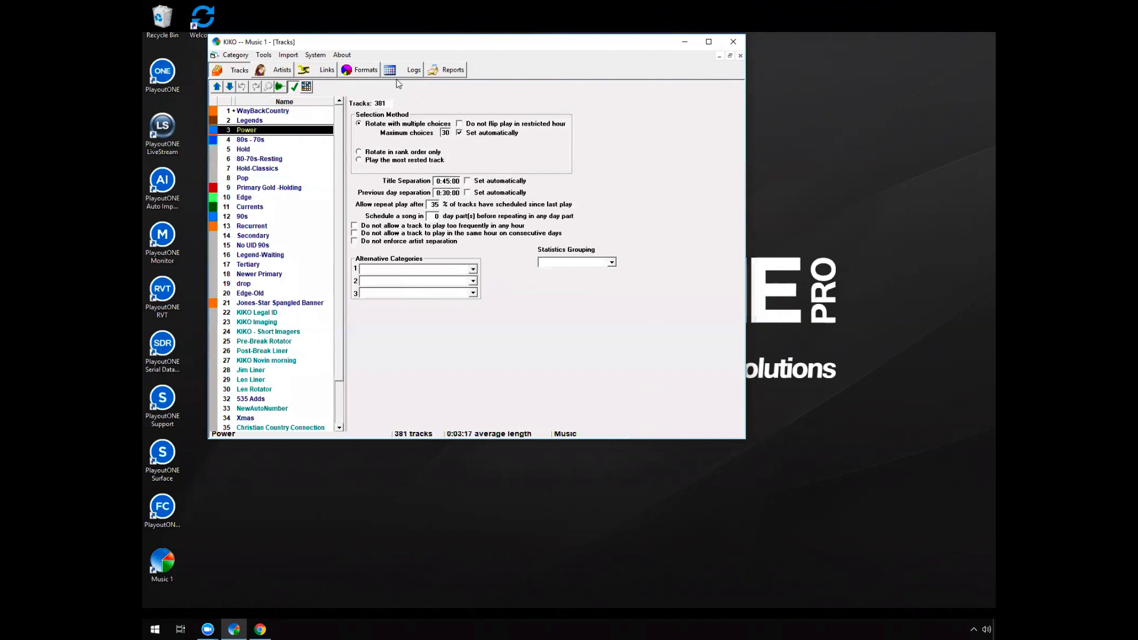
pyautogui.click(366, 70)
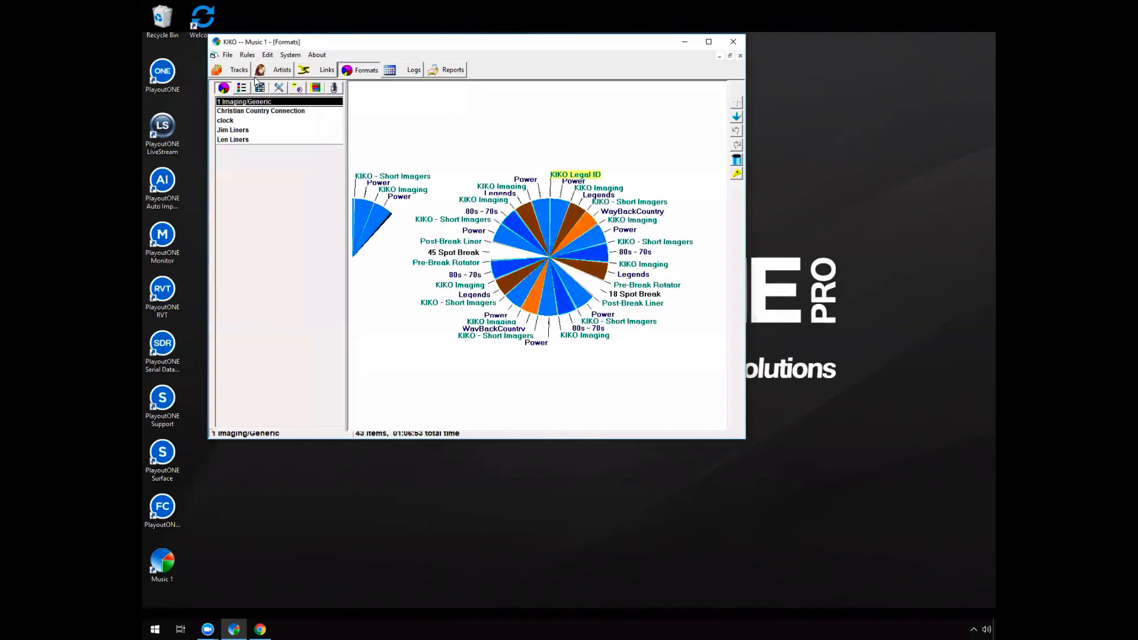
pyautogui.click(247, 55)
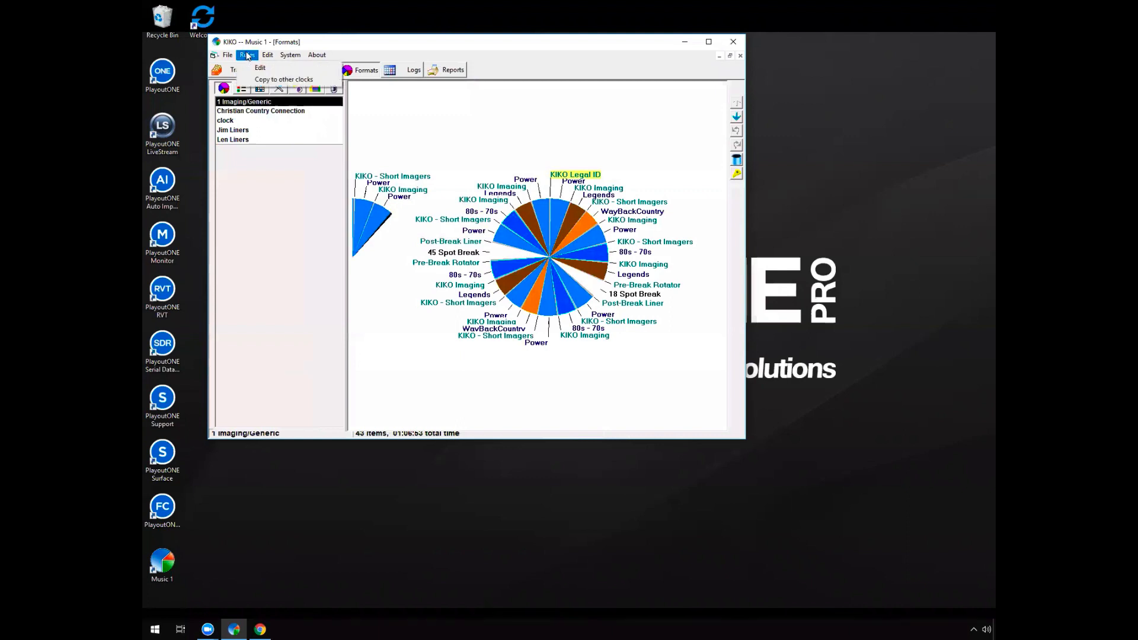
pyautogui.click(270, 70)
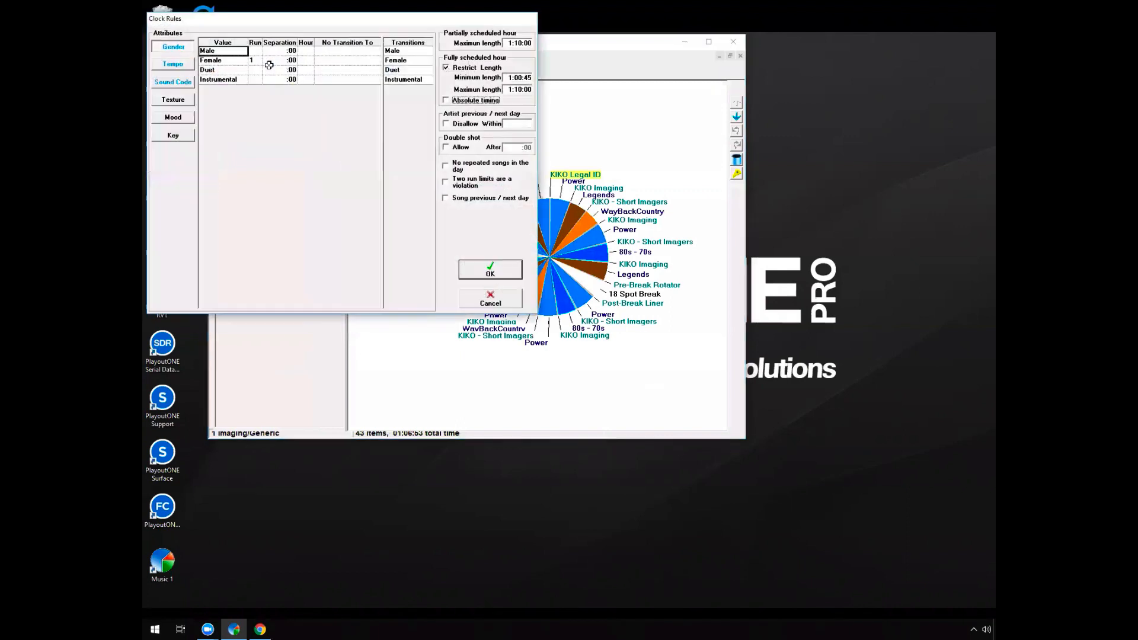
pyautogui.moveTo(305, 17); pyautogui.dragTo(466, 109)
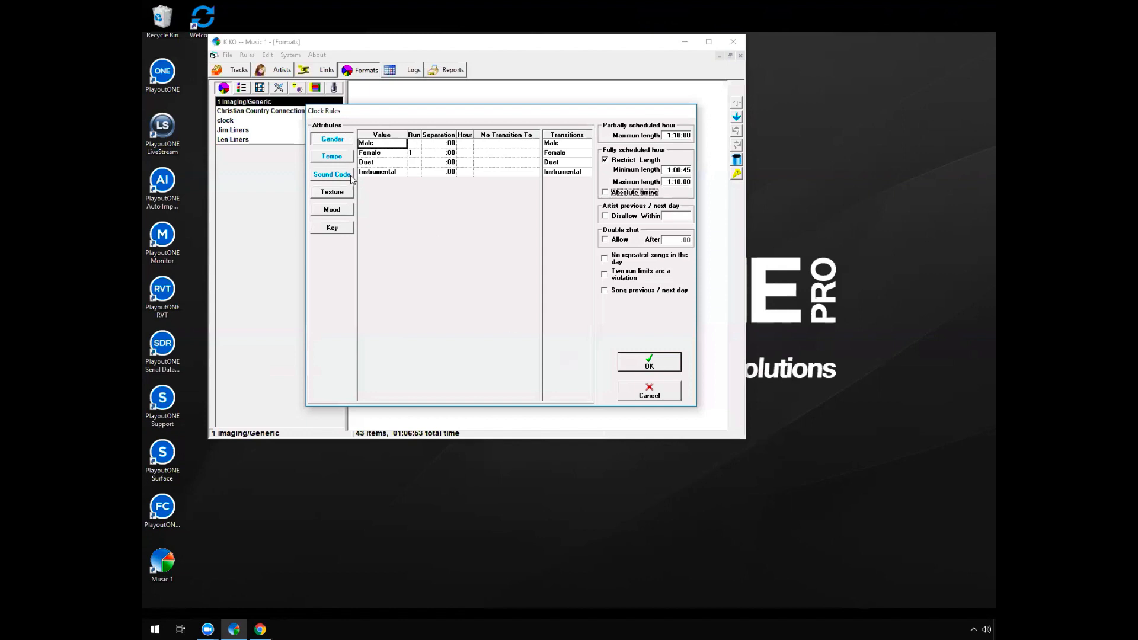
# Review the Tempo rules, covering the run limit of Slow and the disallowed transitions between Slow and MSlow
pyautogui.click(333, 158)
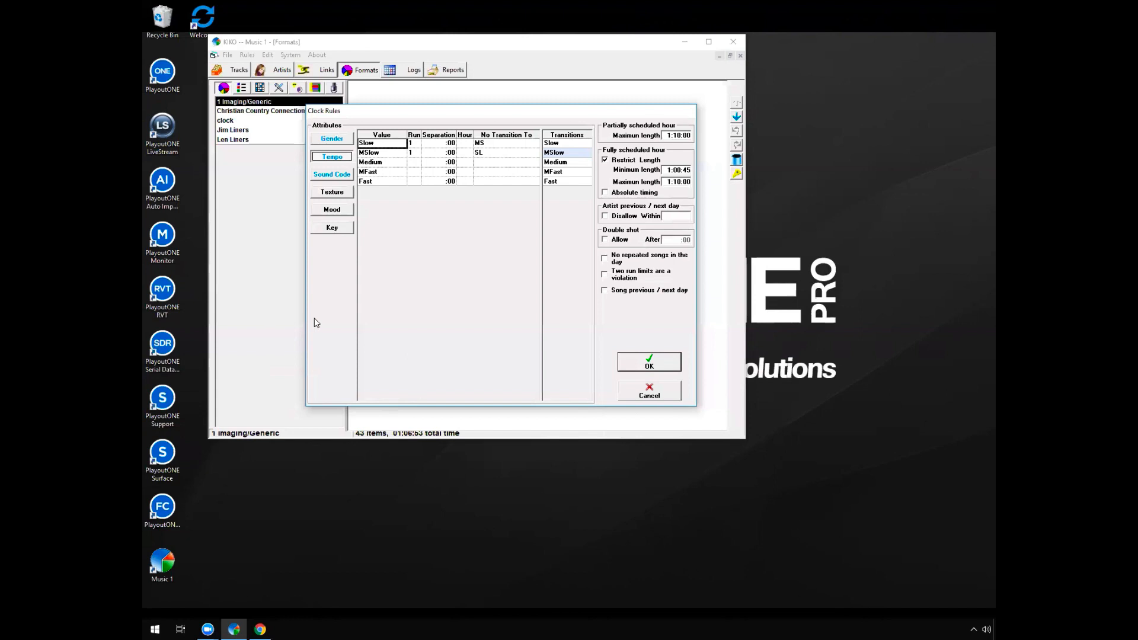
pyautogui.click(413, 143)
pyautogui.write('1')
pyautogui.click(493, 145)
pyautogui.click(376, 142)
pyautogui.click(484, 143)
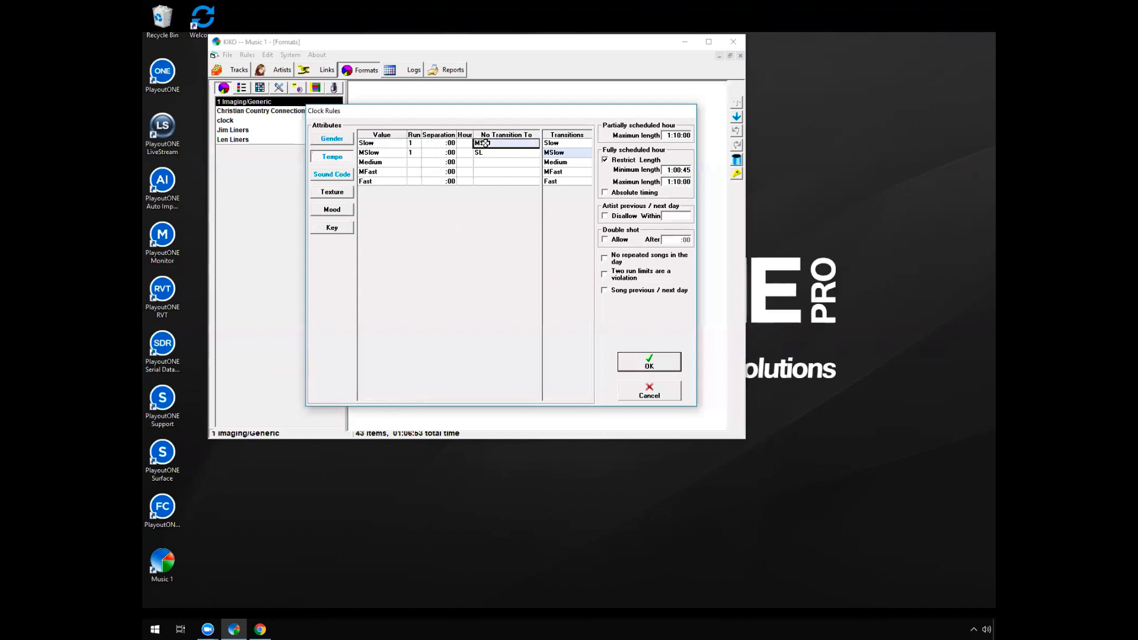
pyautogui.click(568, 153)
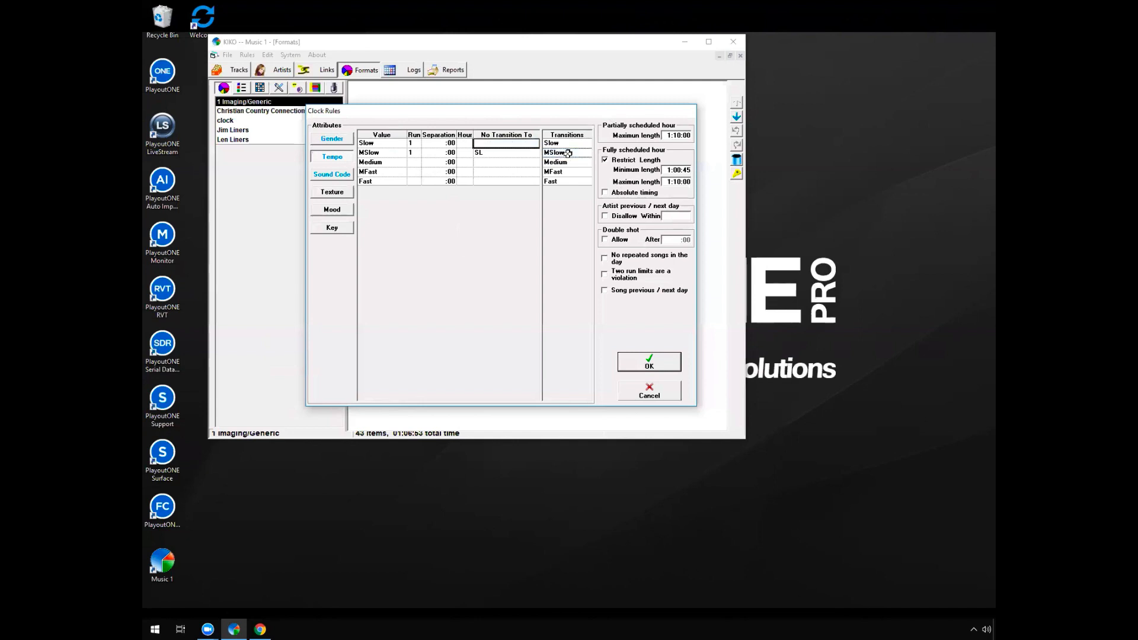
pyautogui.click(568, 152)
pyautogui.click(483, 153)
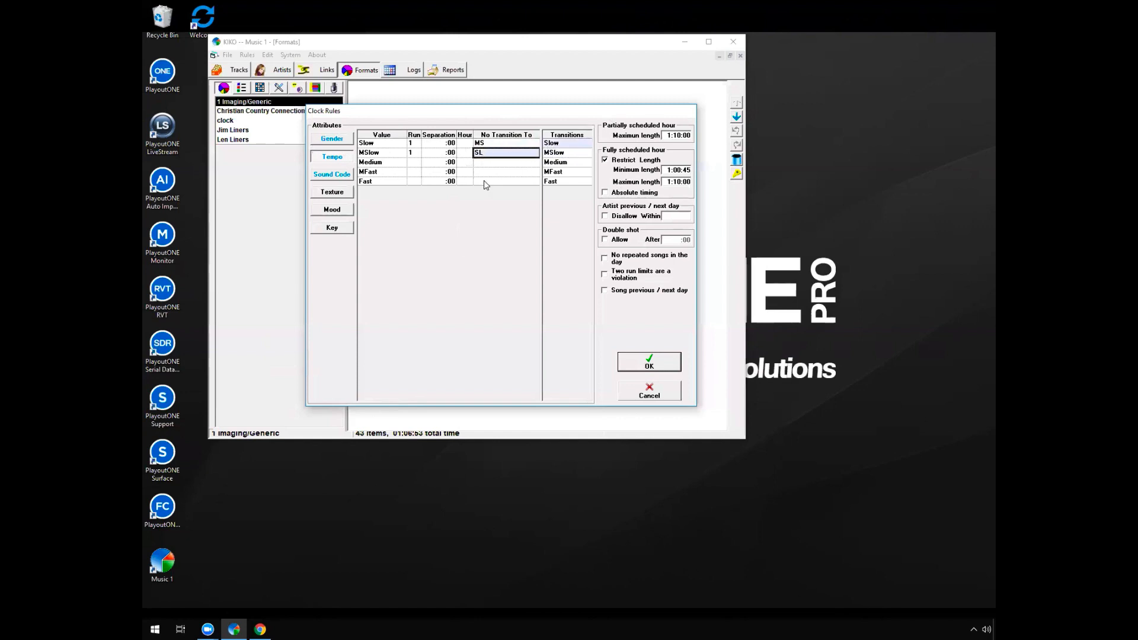
# Review the Sound Code rules, including the run limits and the disallowed transitions between Drinkin and Drugs
pyautogui.click(344, 175)
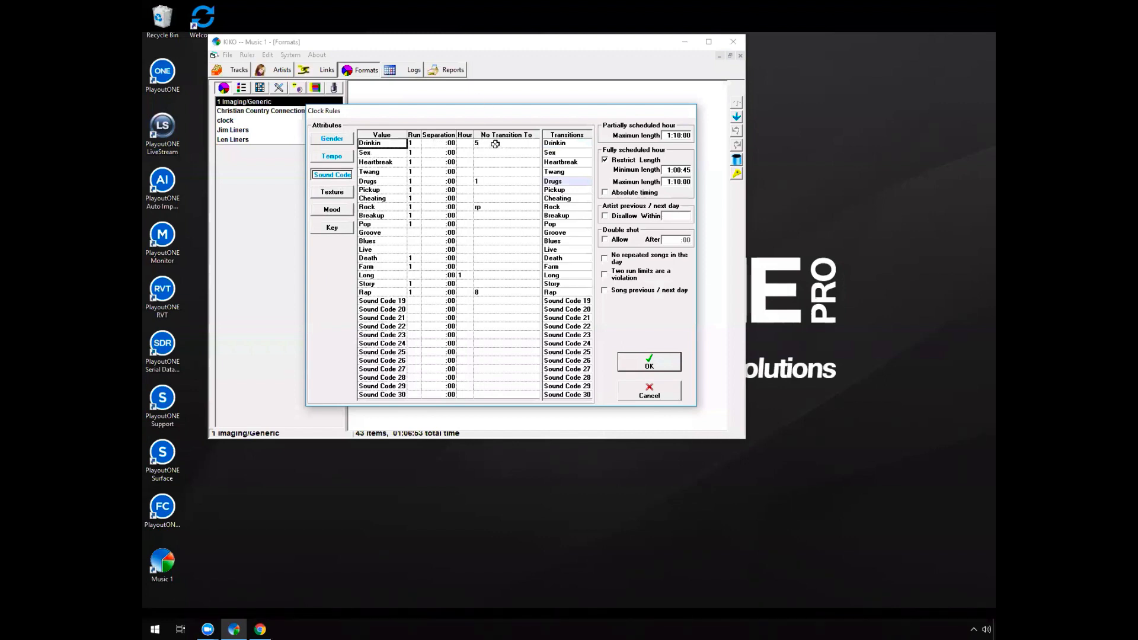
pyautogui.click(412, 153)
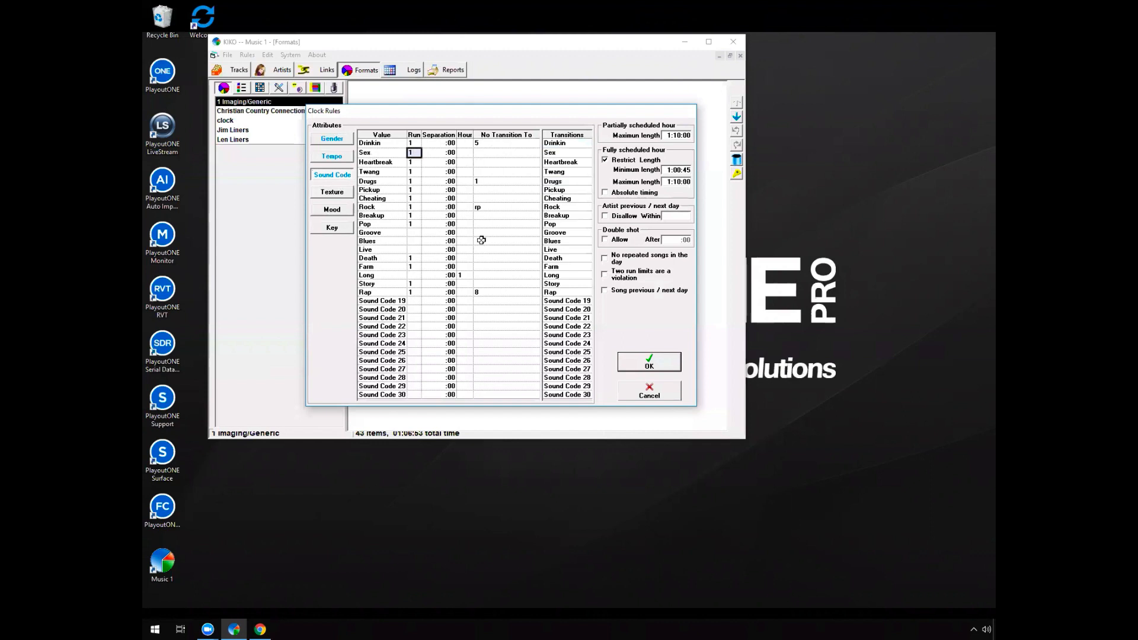
pyautogui.click(415, 198)
pyautogui.click(414, 216)
pyautogui.click(522, 144)
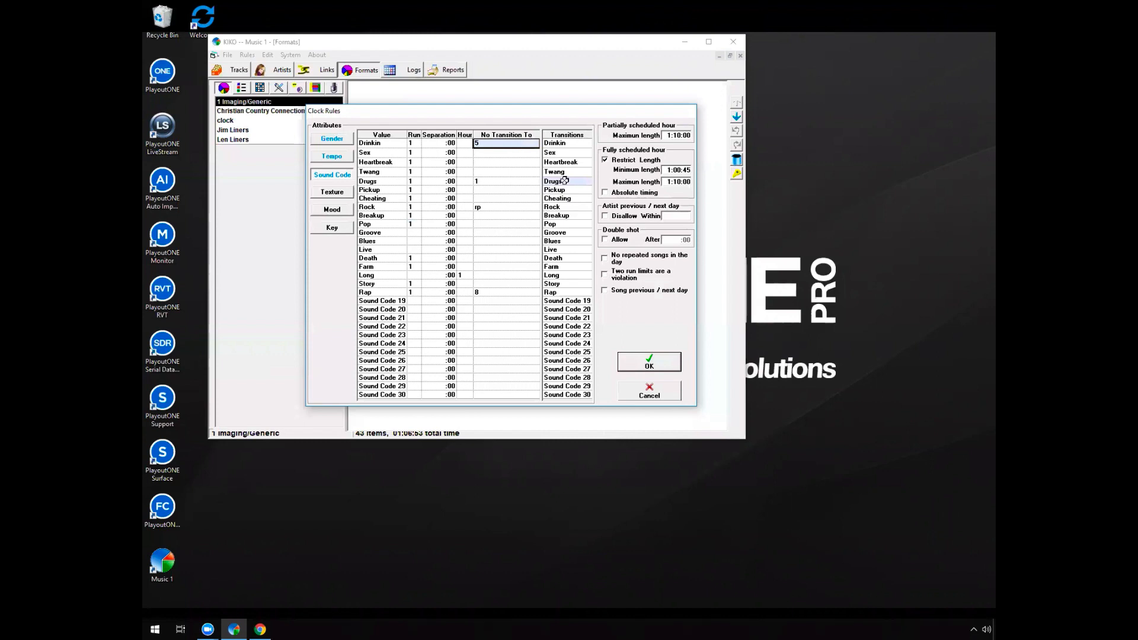
pyautogui.click(492, 179)
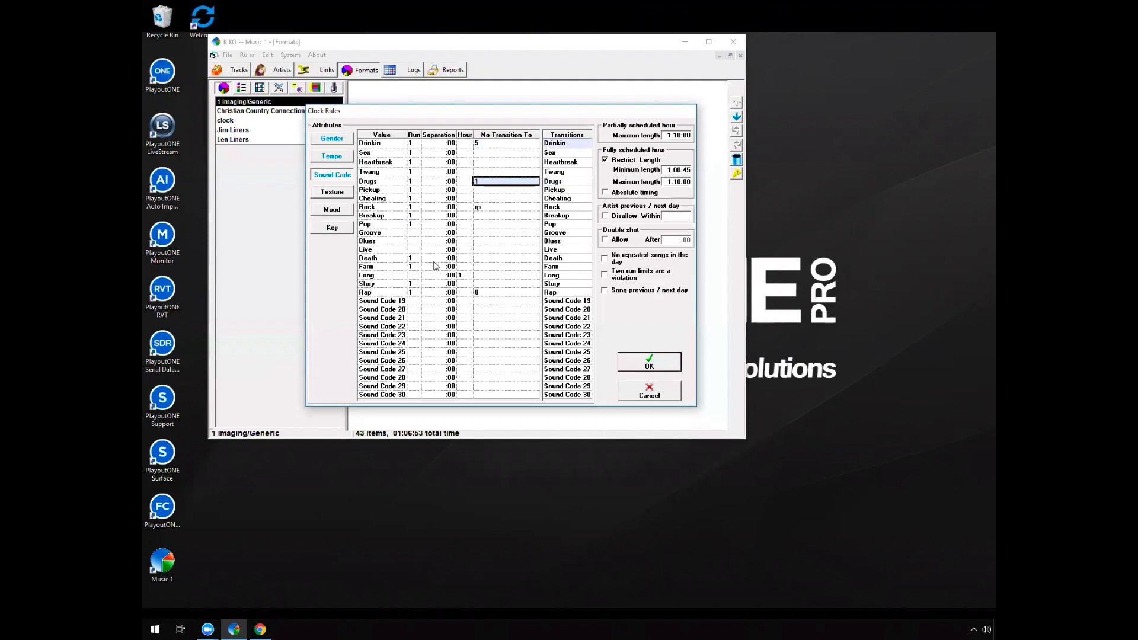
# Look through the Tempo, Gender, Texture and Mood attributes in the clock rules
pyautogui.click(337, 157)
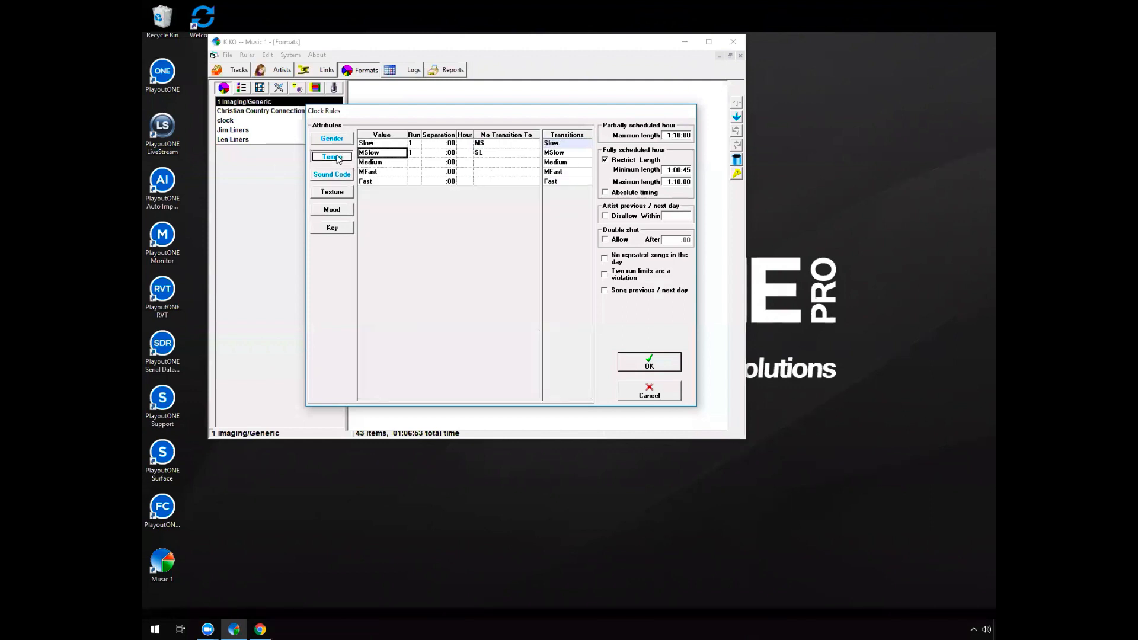
pyautogui.click(333, 140)
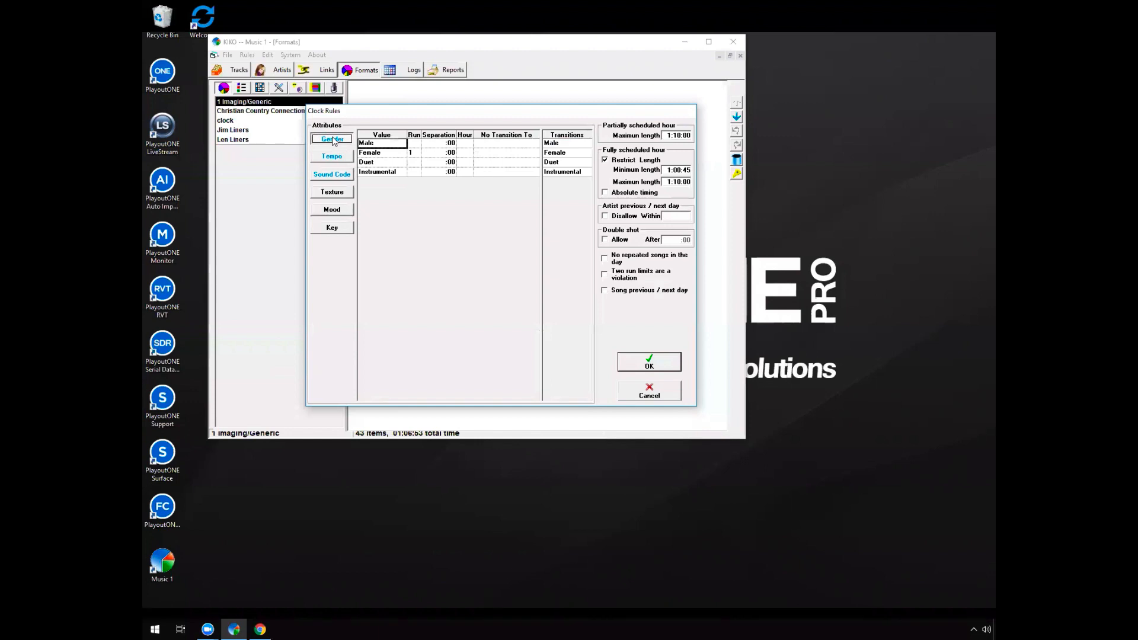
pyautogui.click(334, 195)
pyautogui.click(334, 212)
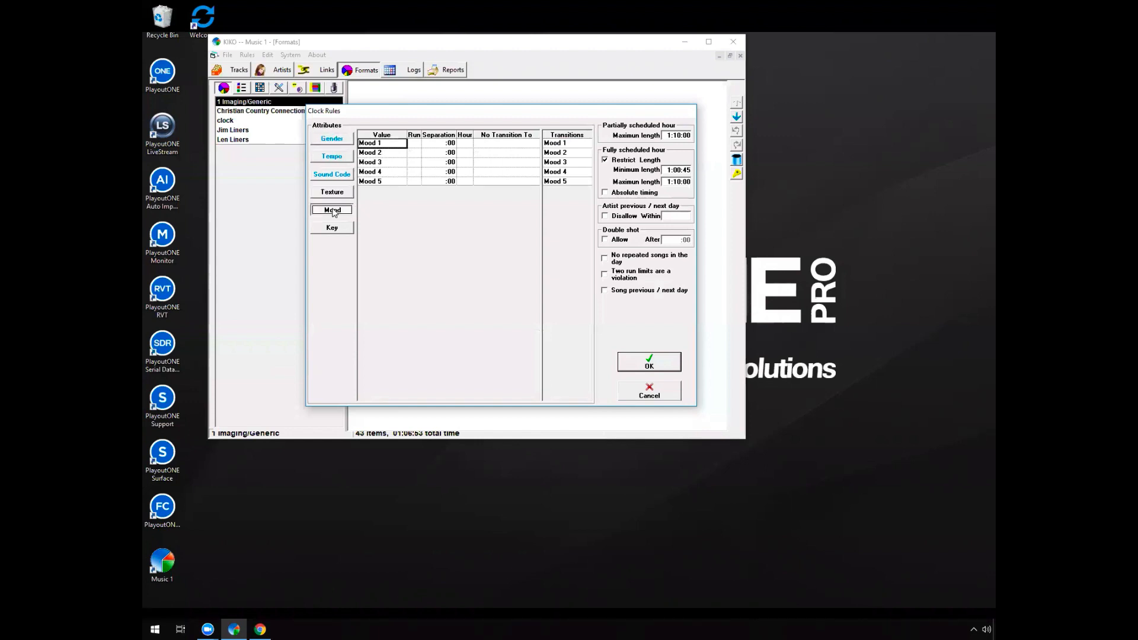
# Try a 10:00 separation for the Slow tempo and compare its run, separation and hour limits
pyautogui.click(335, 155)
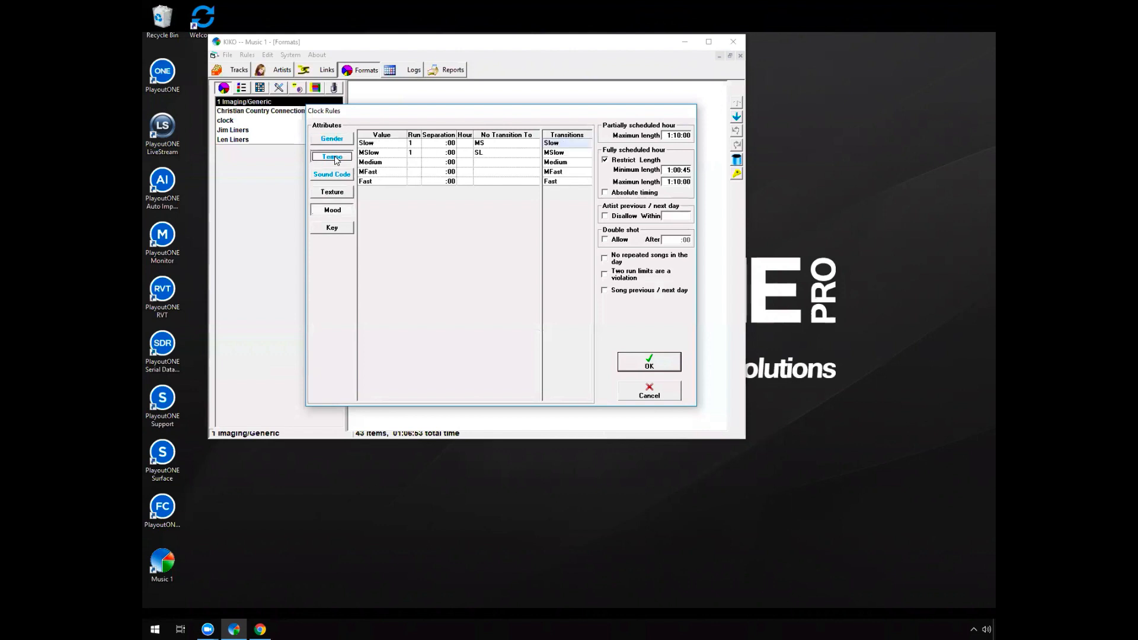
pyautogui.click(414, 143)
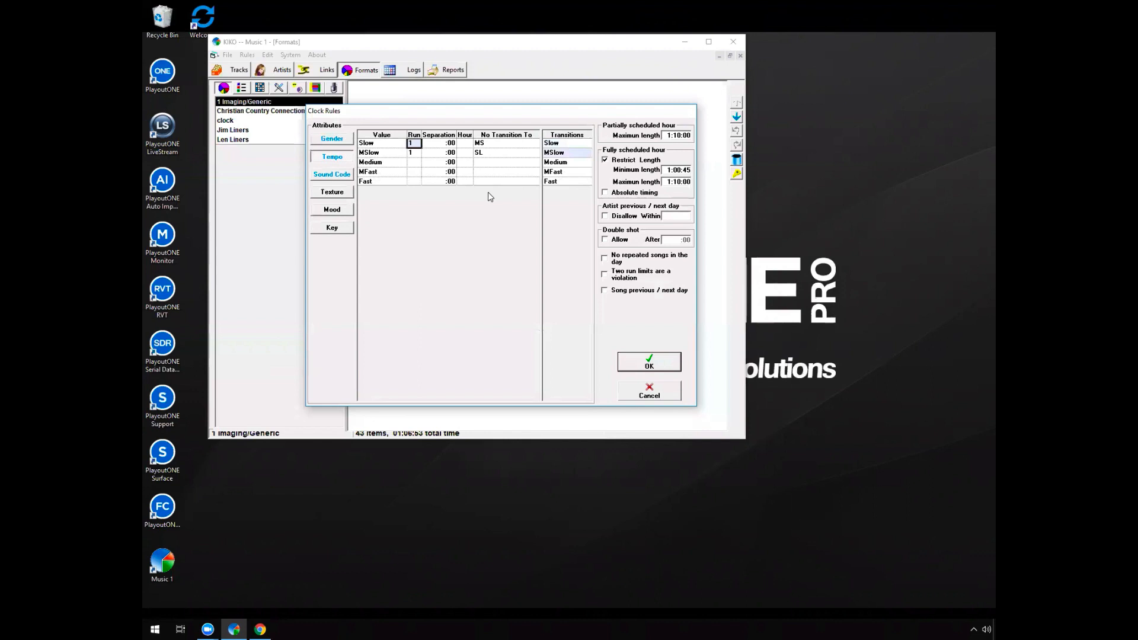
pyautogui.click(447, 143)
pyautogui.write('10')
pyautogui.click(448, 143)
pyautogui.write('1000')
pyautogui.press('Return')
pyautogui.click(414, 143)
pyautogui.click(443, 143)
pyautogui.click(413, 142)
pyautogui.click(446, 142)
pyautogui.click(413, 143)
pyautogui.click(441, 141)
pyautogui.click(421, 143)
pyautogui.click(439, 143)
pyautogui.click(466, 142)
# Try disallowing a transition to sound code 3 for Heartbreak, and discard the clock rule changes
pyautogui.click(328, 176)
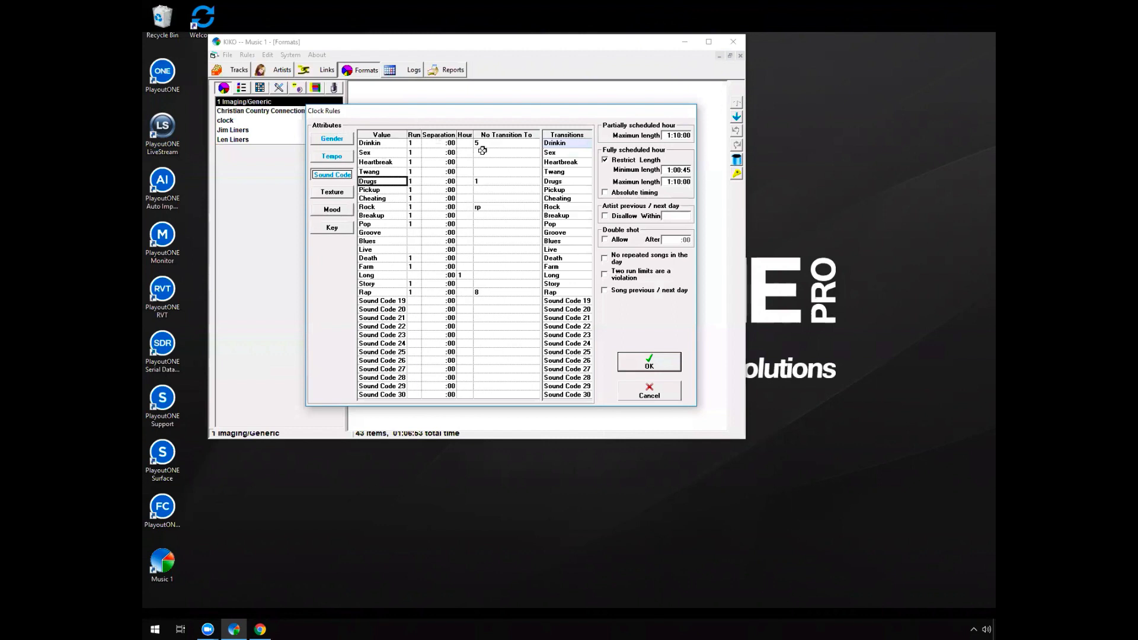
pyautogui.click(493, 162)
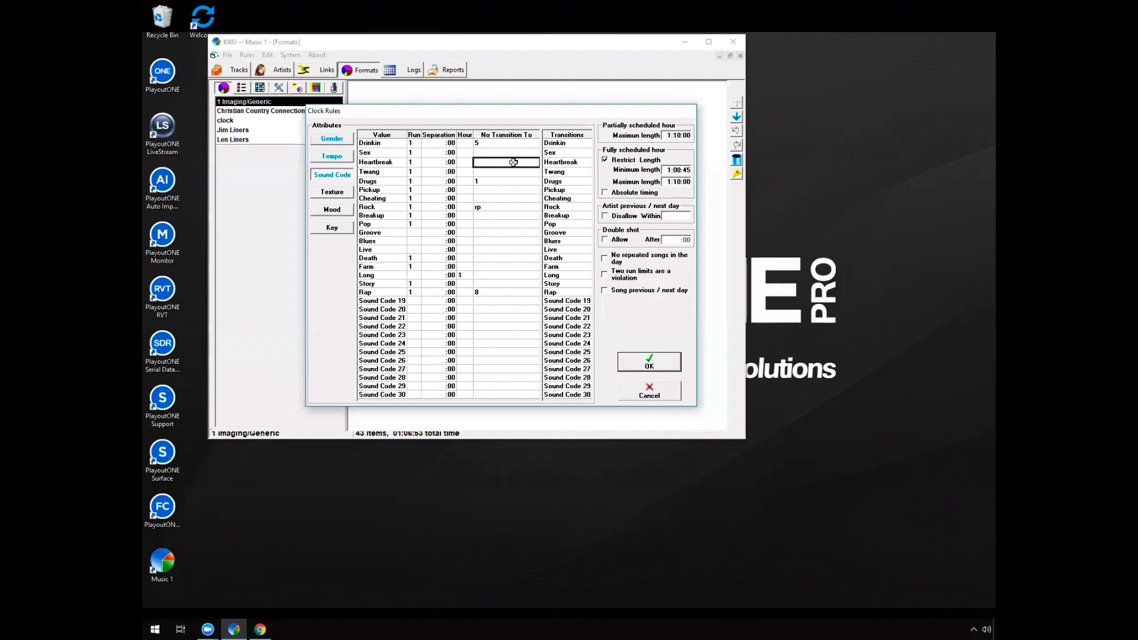
pyautogui.write('3')
pyautogui.click(657, 391)
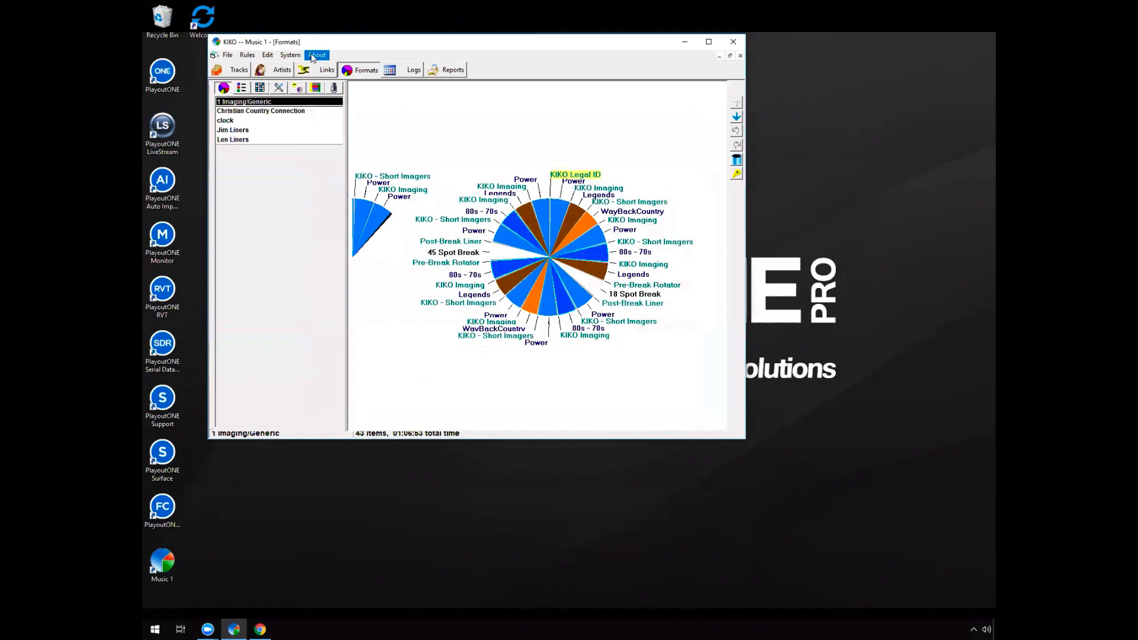
# Try the No repeated songs in the day rule in the 1 Imaging/Generic clock rules, and discard the change
pyautogui.click(248, 55)
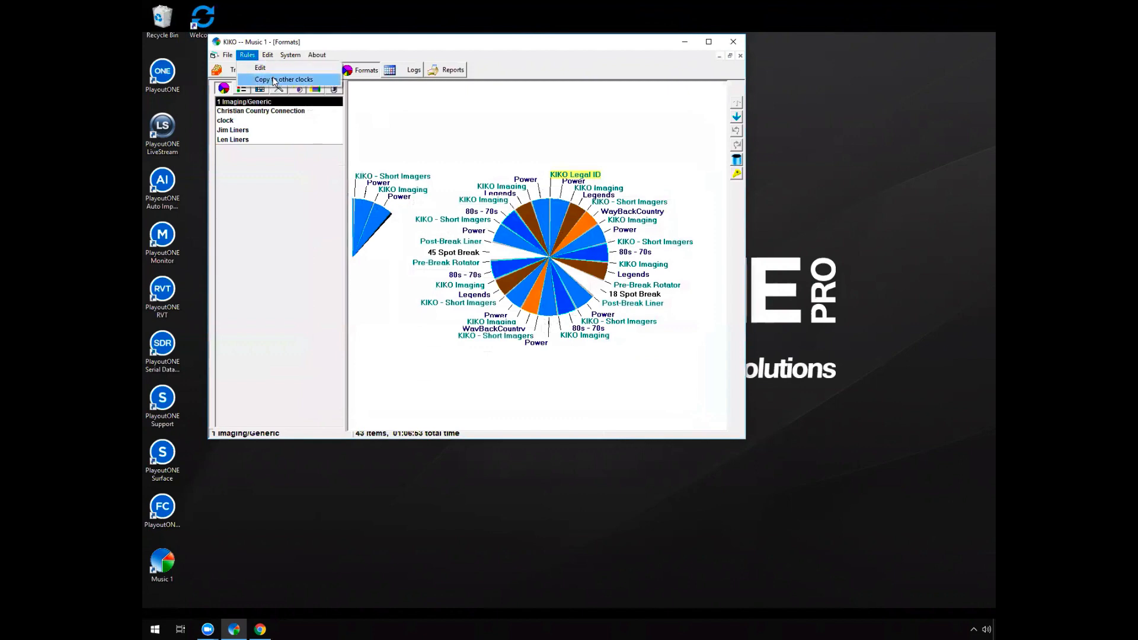
pyautogui.click(261, 68)
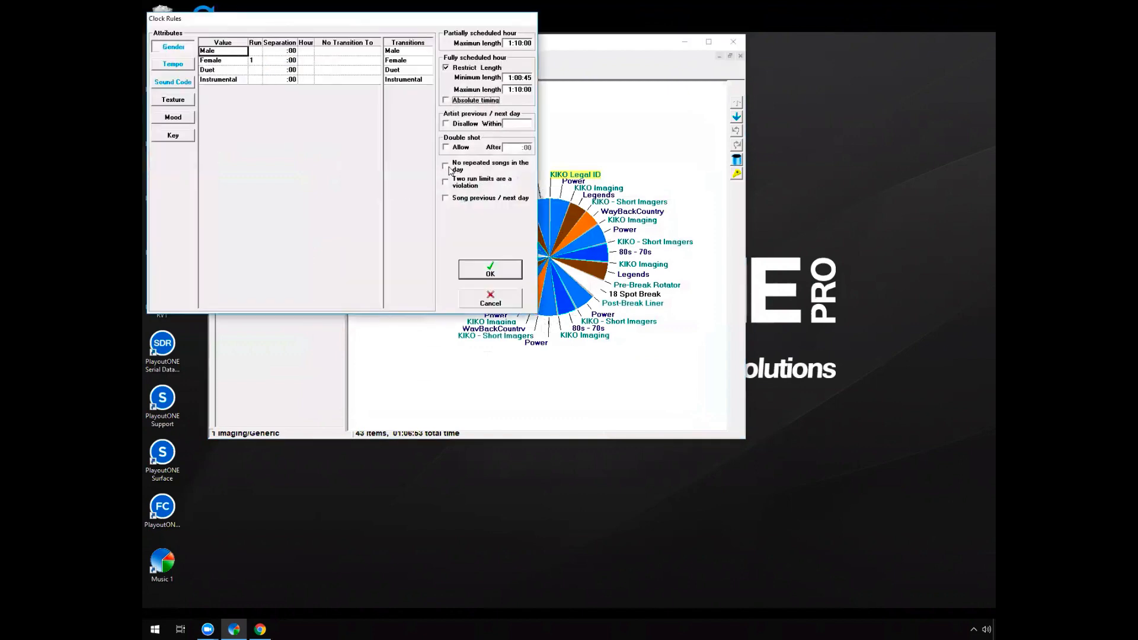
pyautogui.moveTo(341, 19); pyautogui.dragTo(389, 60)
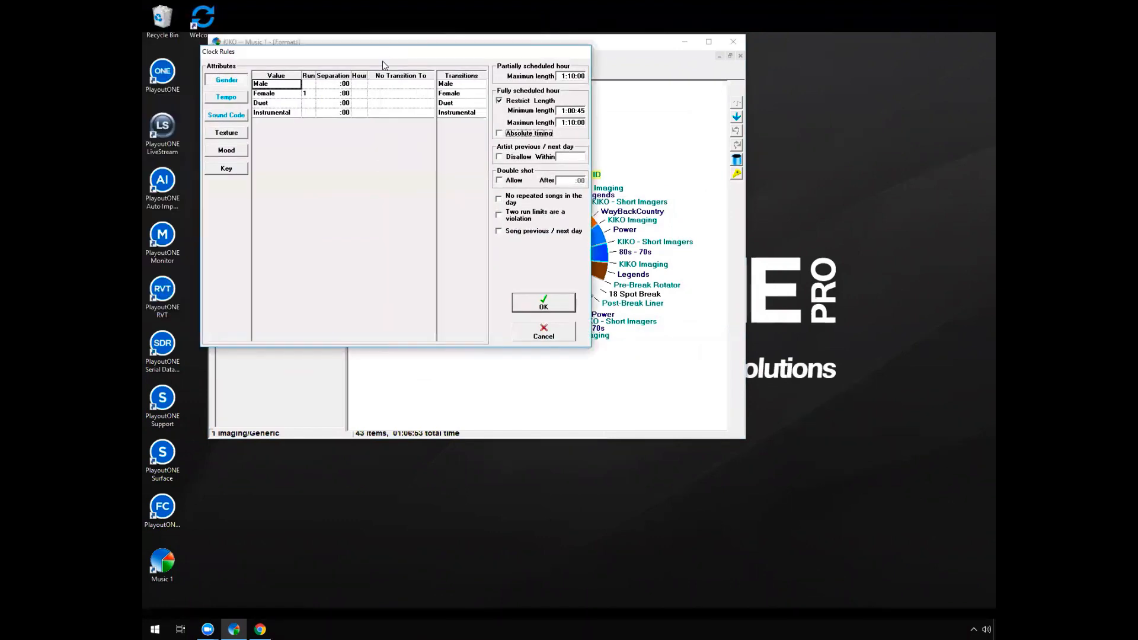
pyautogui.click(503, 201)
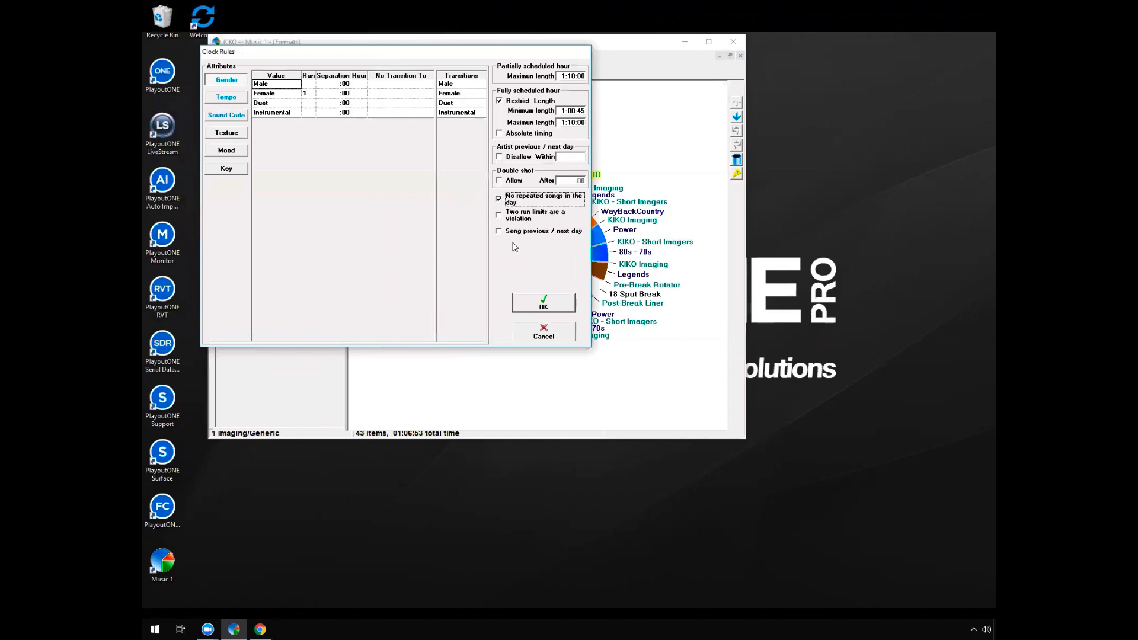
pyautogui.click(543, 332)
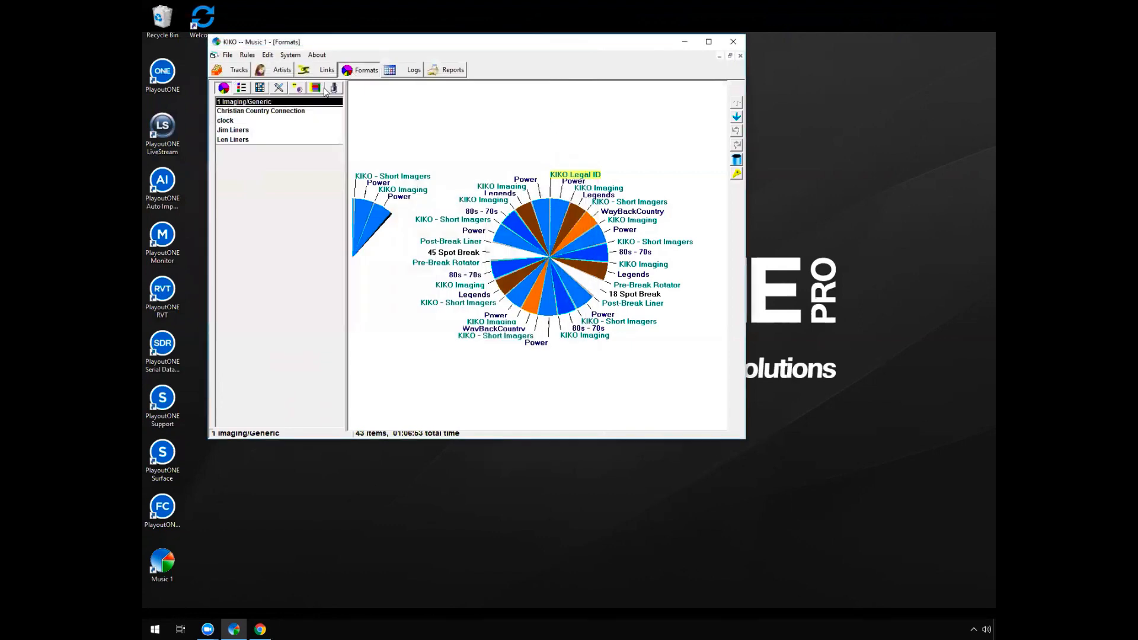
# Show the day formats and select the hours from 9 am to 5 pm in the Weekend format
pyautogui.click(299, 89)
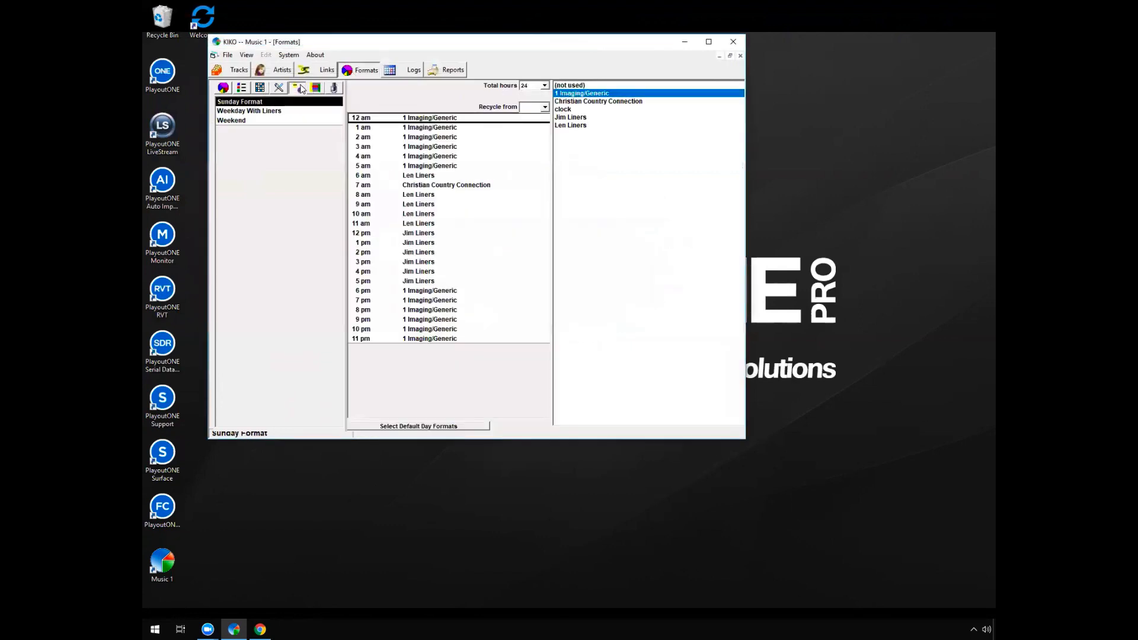
pyautogui.click(267, 120)
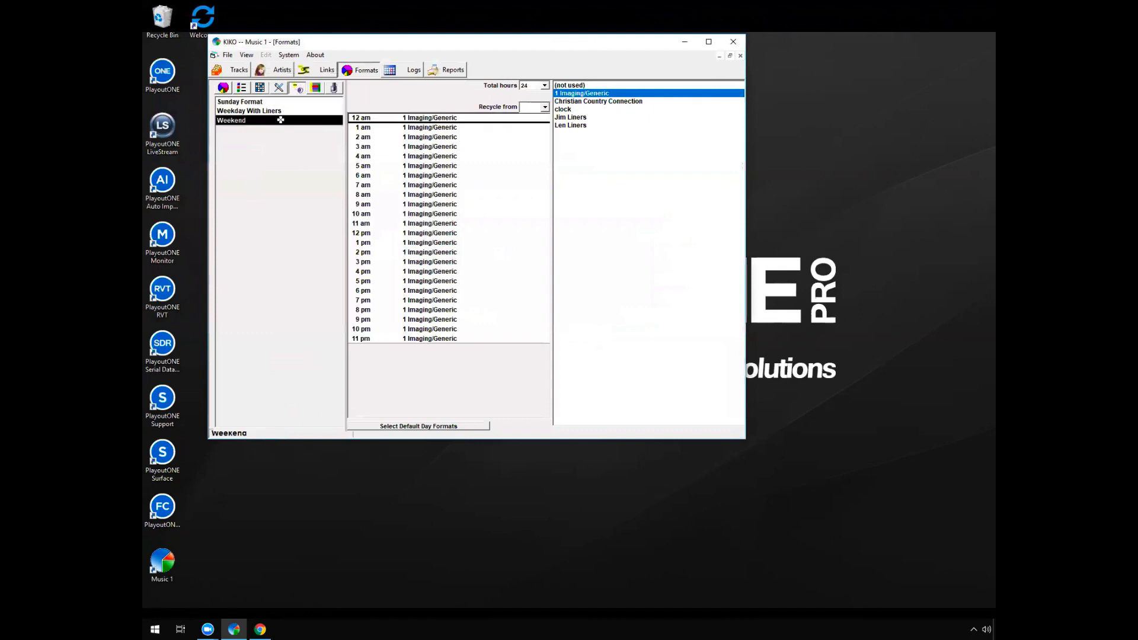
pyautogui.click(463, 204)
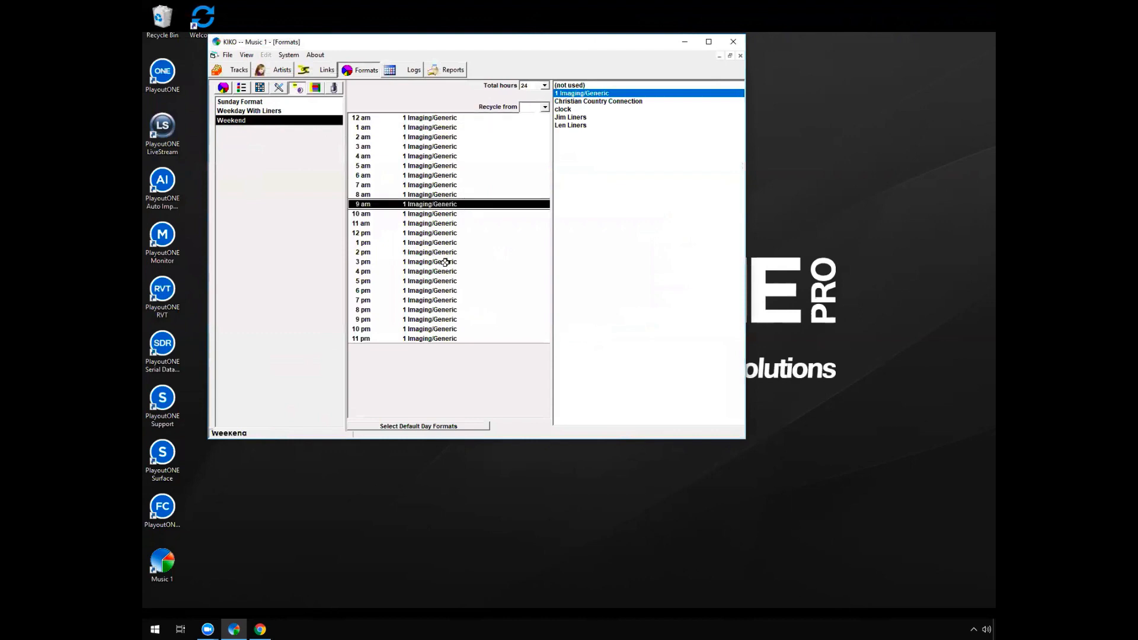
pyautogui.keyDown('shift'); pyautogui.click(464, 283); pyautogui.keyUp('shift')
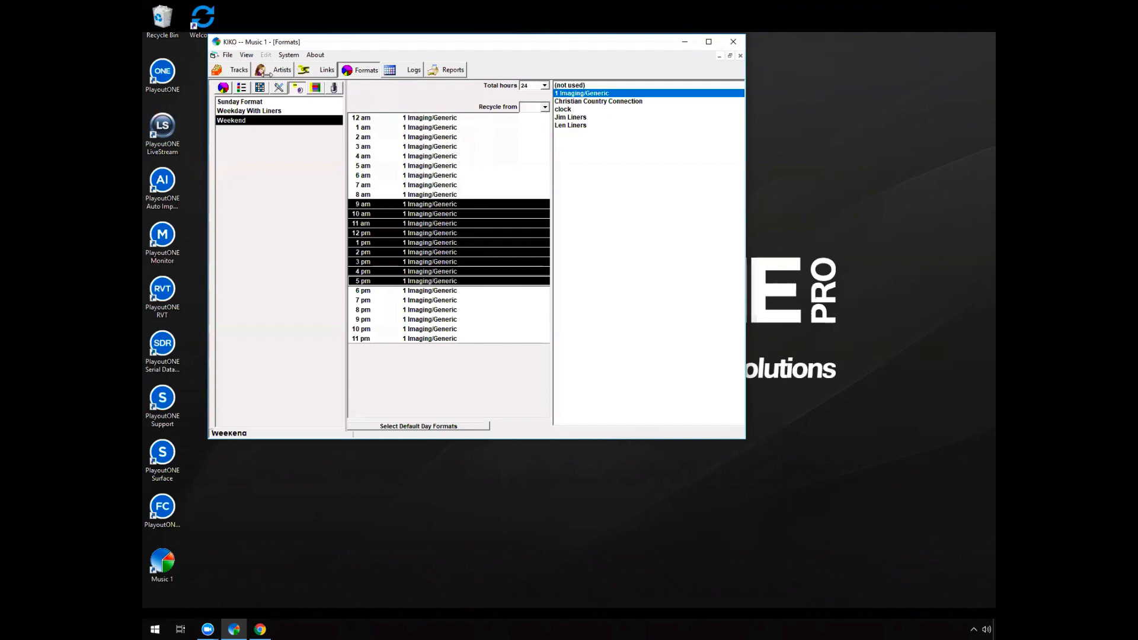
# Make a schedule for Saturday, July 28, 2018 with the Weekday With Liners format and enlarge the window
pyautogui.click(239, 71)
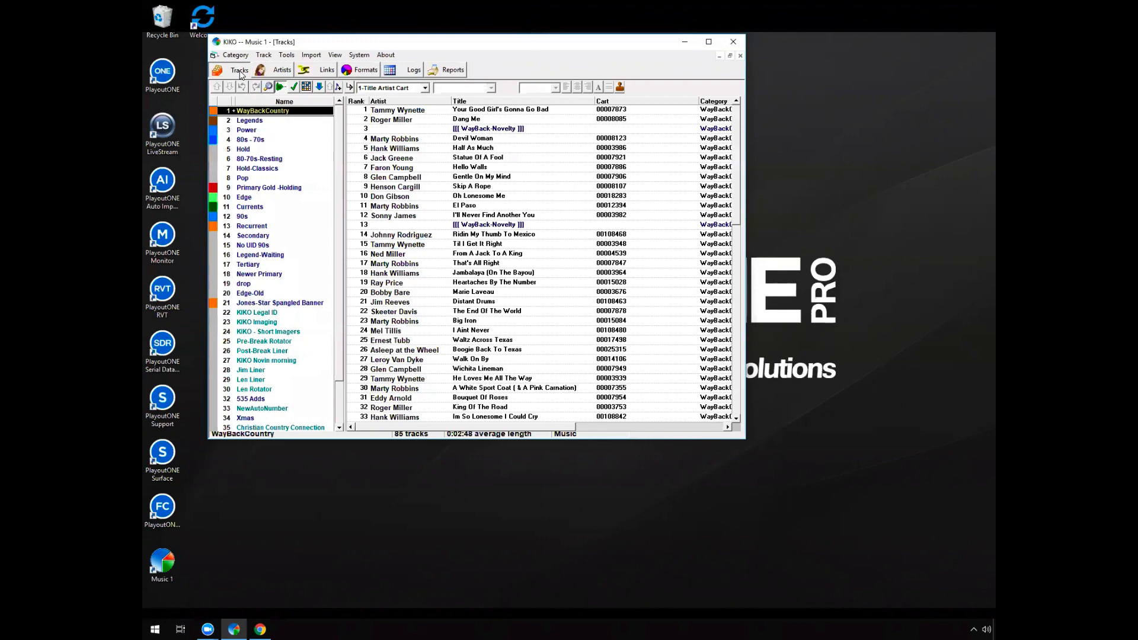
pyautogui.click(375, 72)
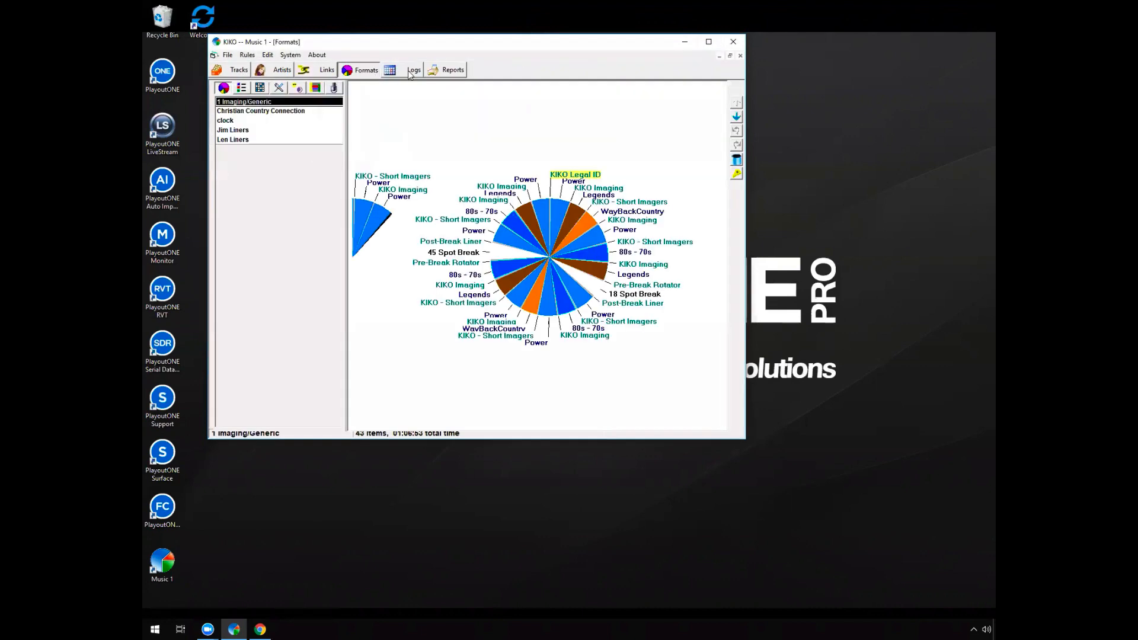
pyautogui.click(409, 70)
pyautogui.click(406, 107)
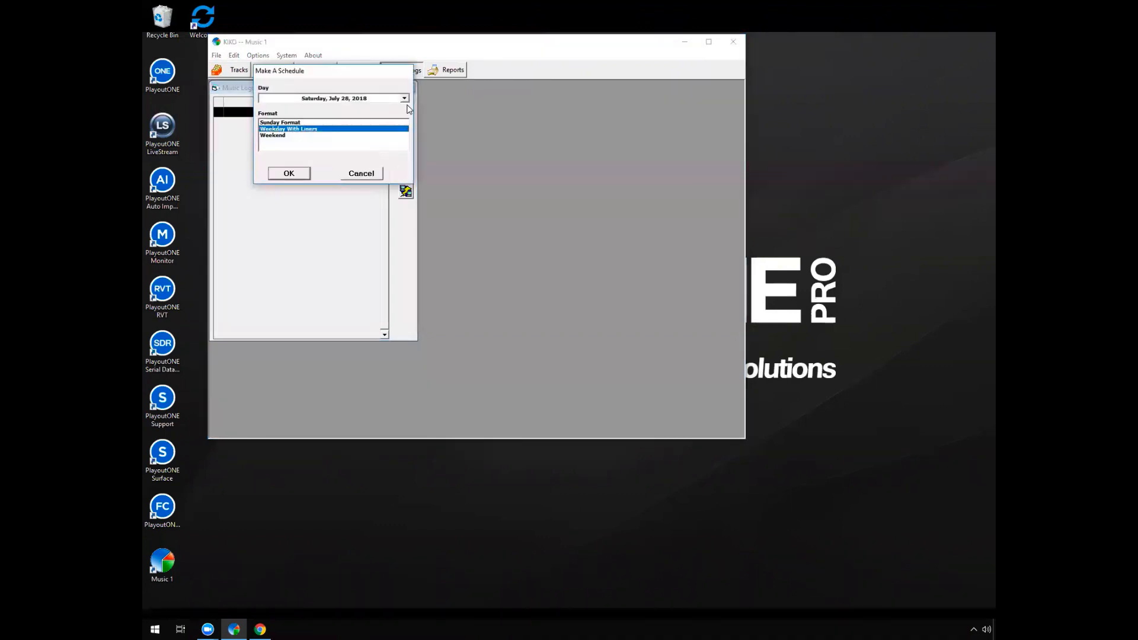
pyautogui.click(288, 173)
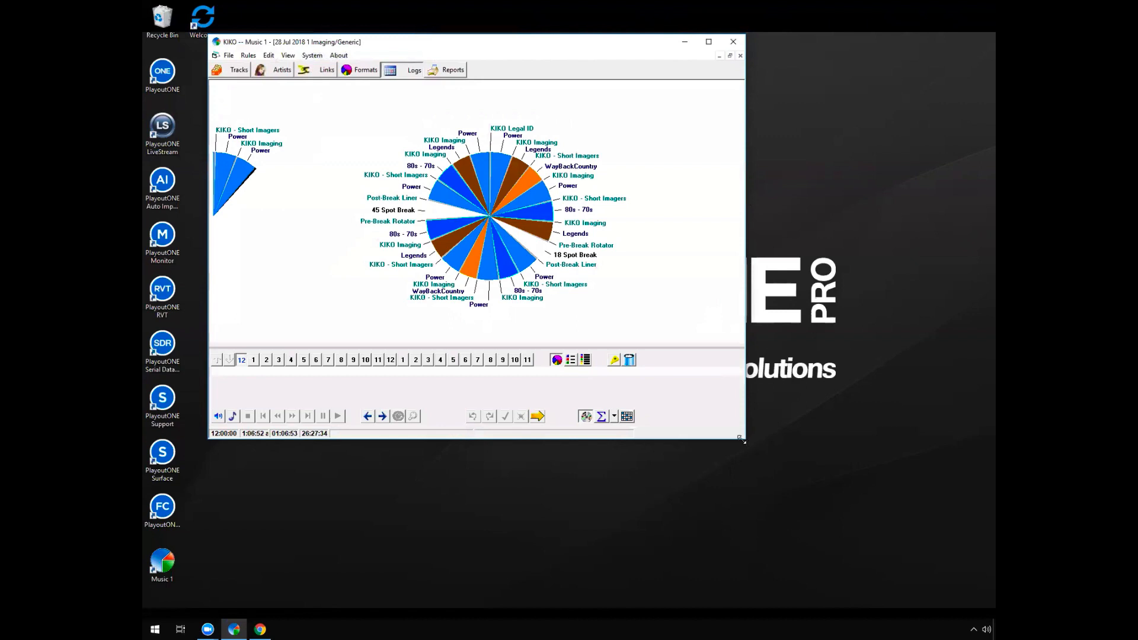
pyautogui.moveTo(741, 439); pyautogui.dragTo(845, 539)
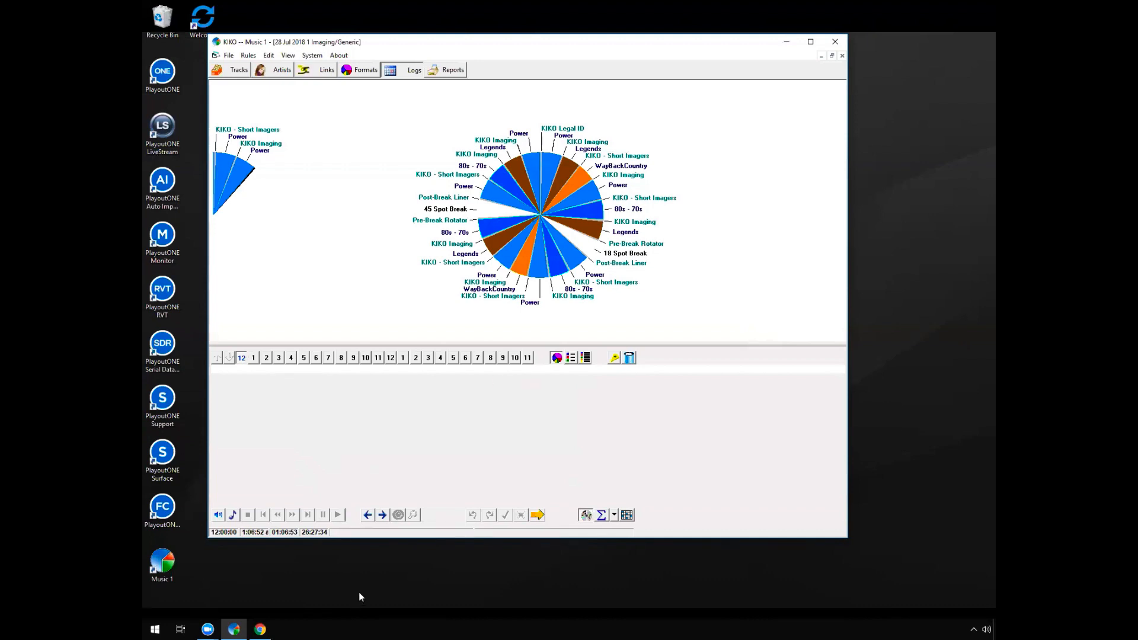
# Run scheduling on the July 28 log and check the song candidates for the Folsom Prison Blues and Power positions at 2 am
pyautogui.click(537, 515)
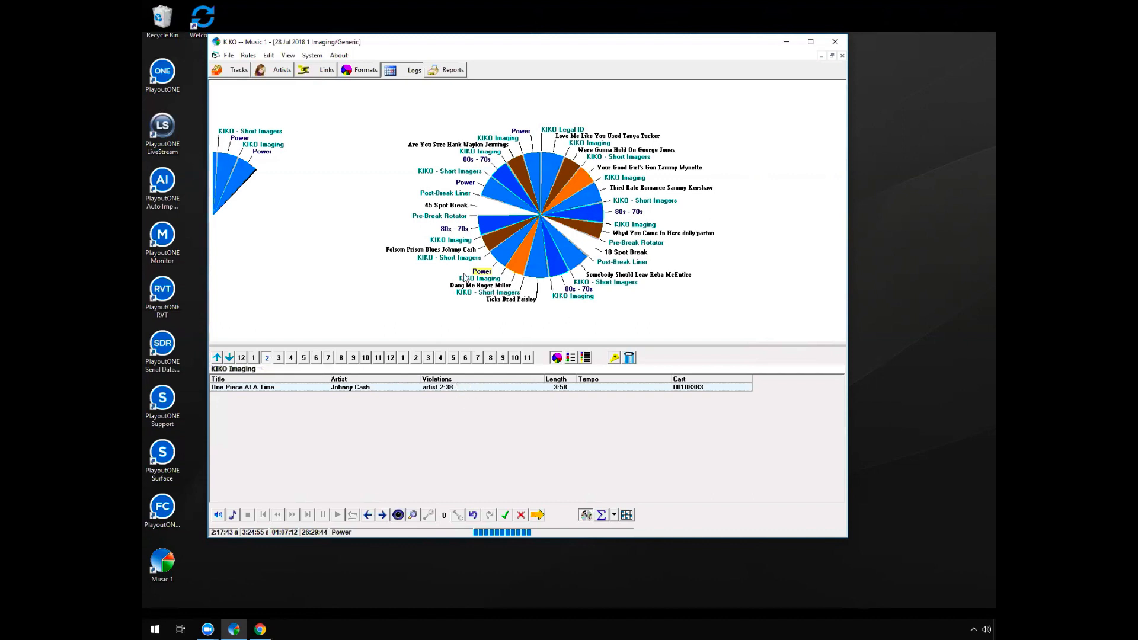
pyautogui.click(411, 250)
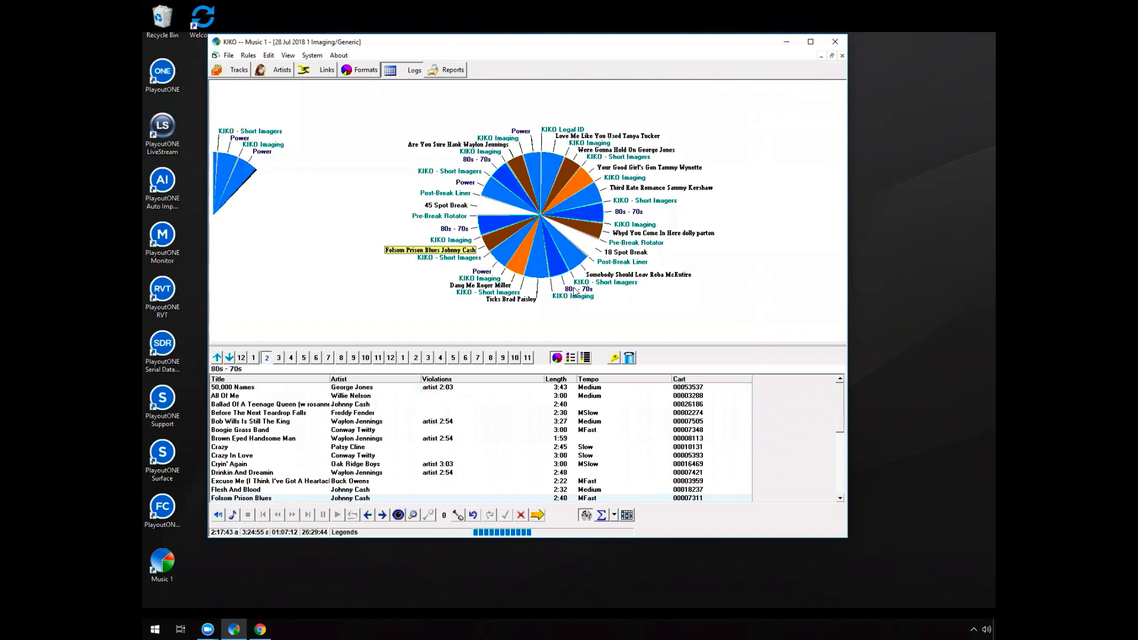
pyautogui.click(487, 274)
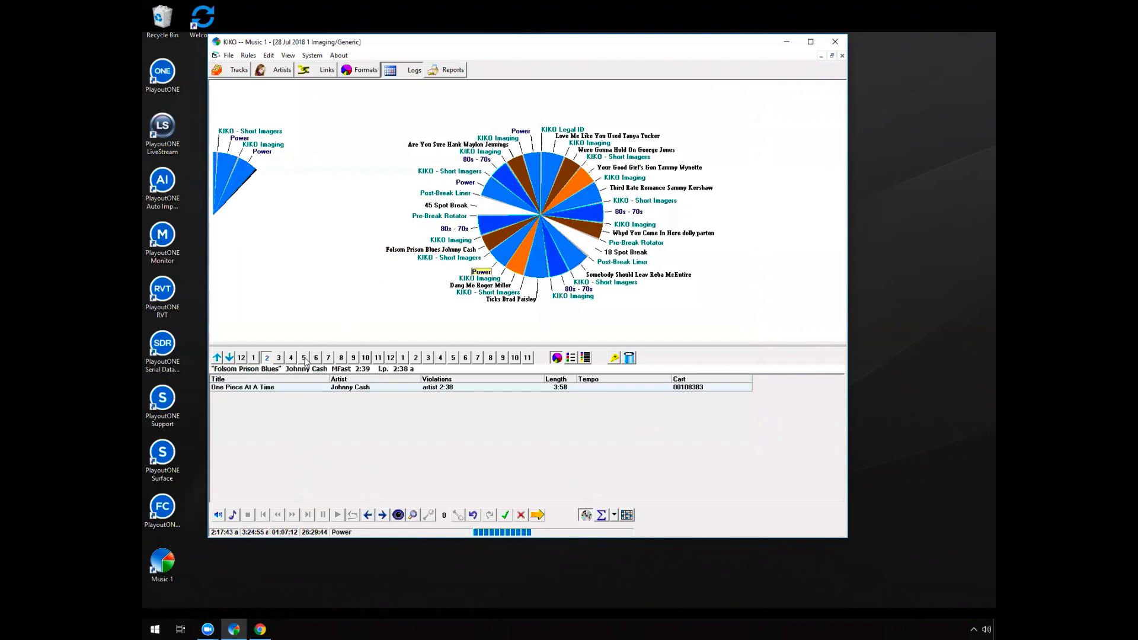
# Schedule One Piece At A Time by Johnny Cash in the 3 am hour's Power position after the 45 Spot Break
pyautogui.click(280, 359)
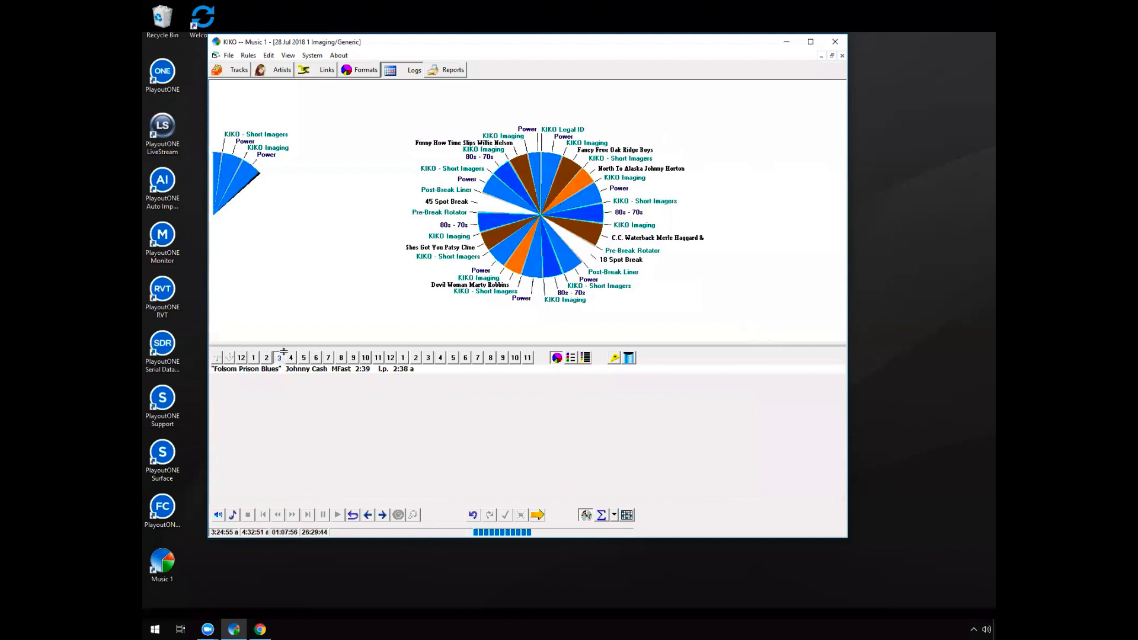
pyautogui.click(468, 179)
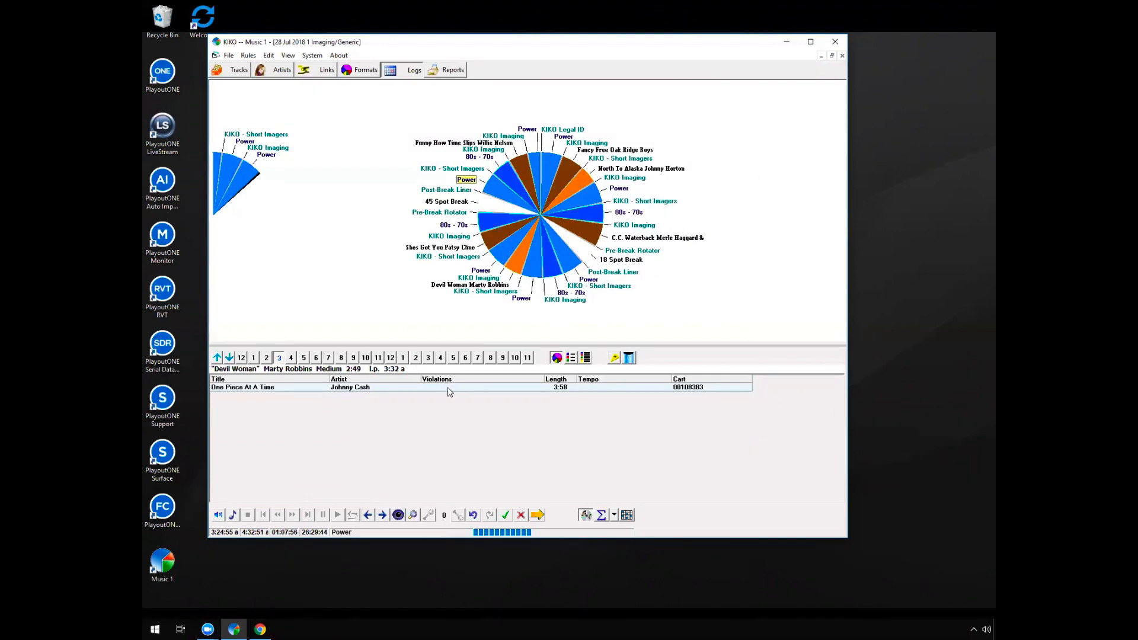
pyautogui.doubleClick(477, 387)
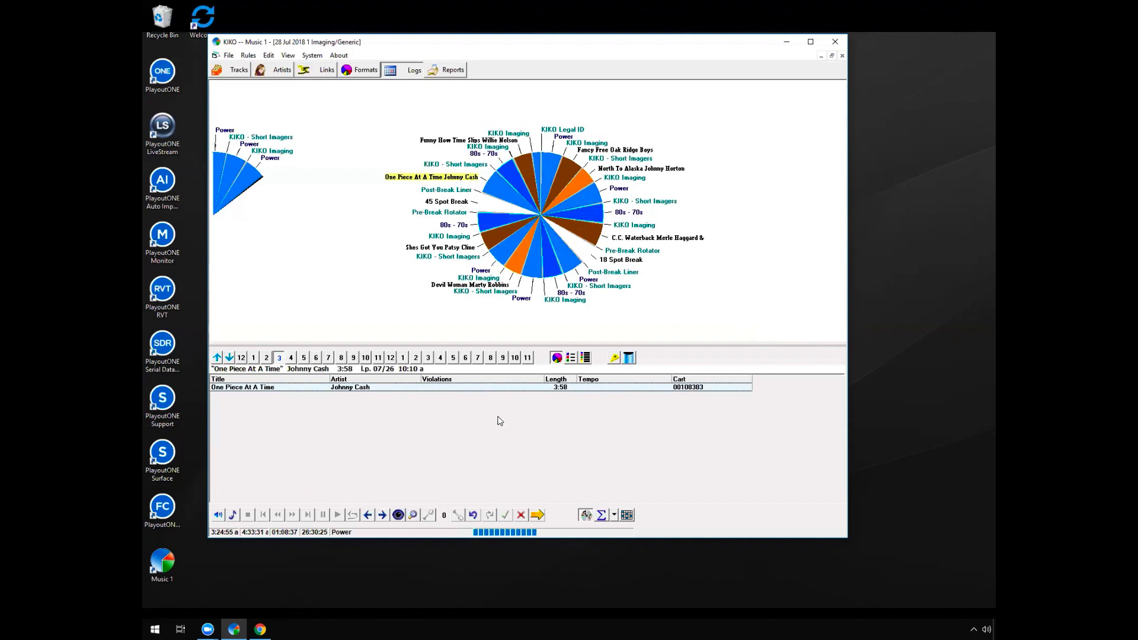
# Return to the Power position before Folsom Prison Blues in the 2 am hour and continue scheduling the log
pyautogui.click(266, 357)
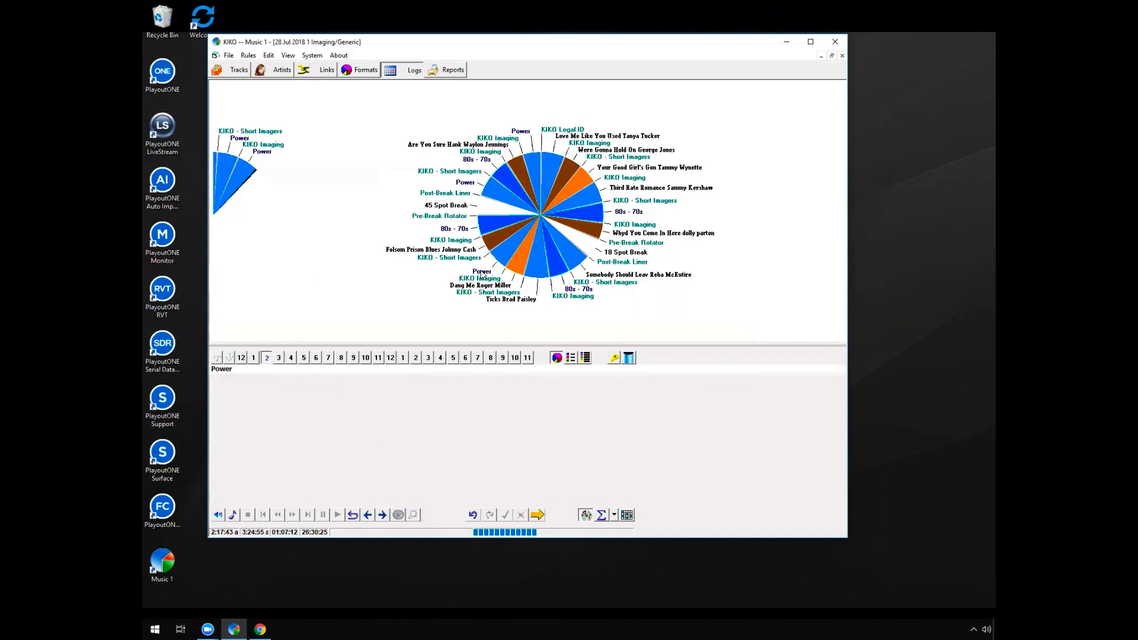
pyautogui.click(483, 272)
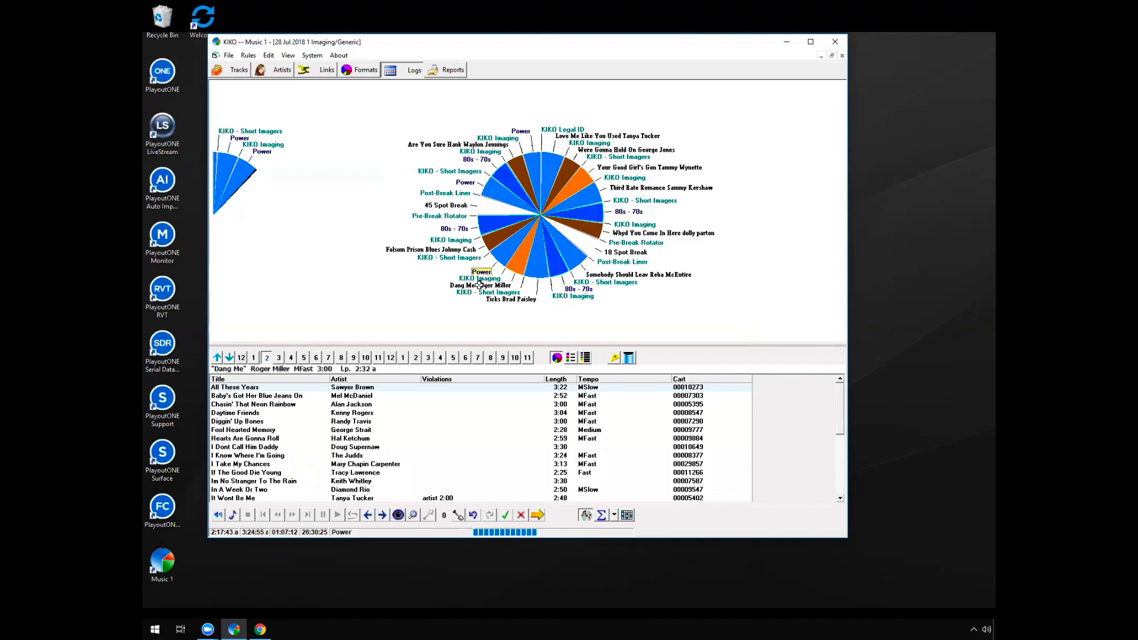
pyautogui.click(539, 517)
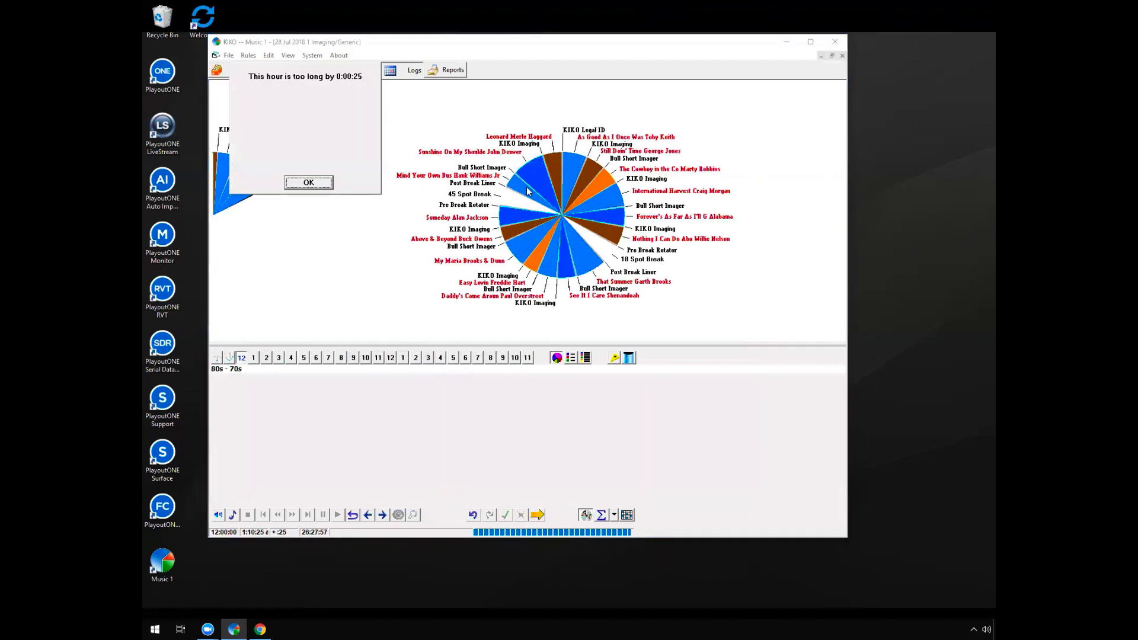
pyautogui.click(319, 184)
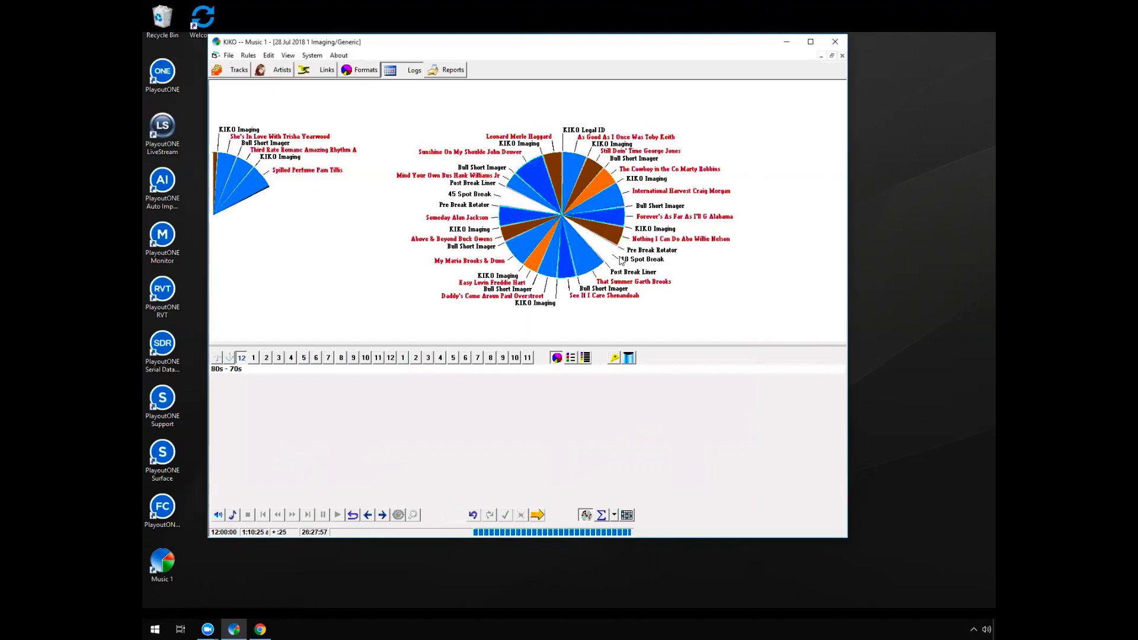
# Check the 18 and 45 spot breaks in the midnight hour and try to continue scheduling
pyautogui.click(617, 256)
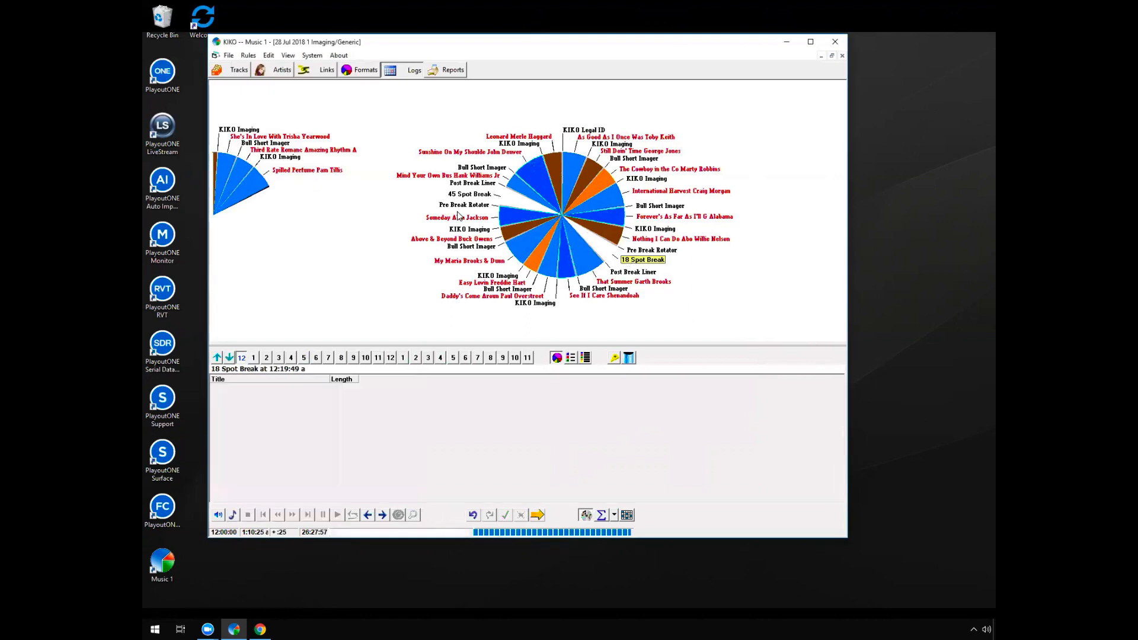
pyautogui.click(461, 205)
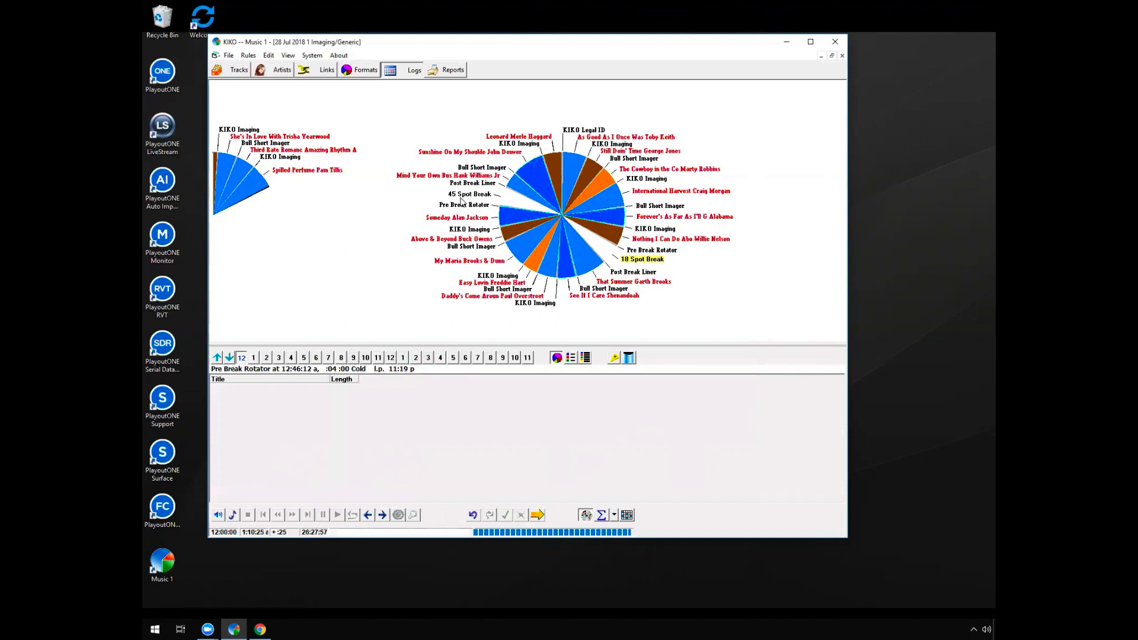
pyautogui.click(464, 195)
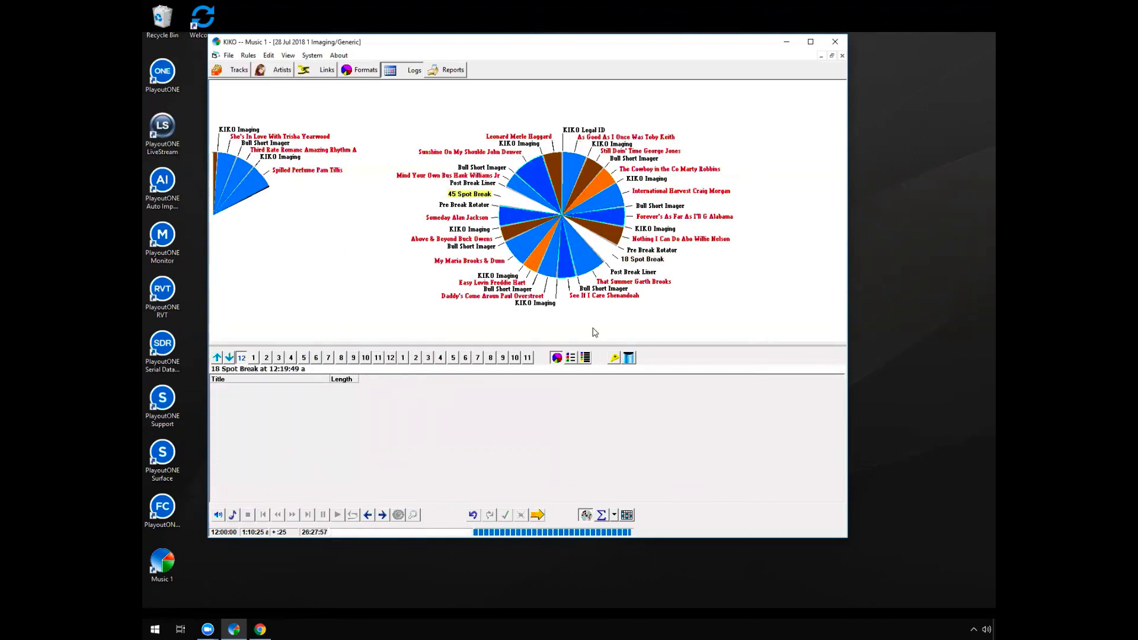
pyautogui.click(538, 515)
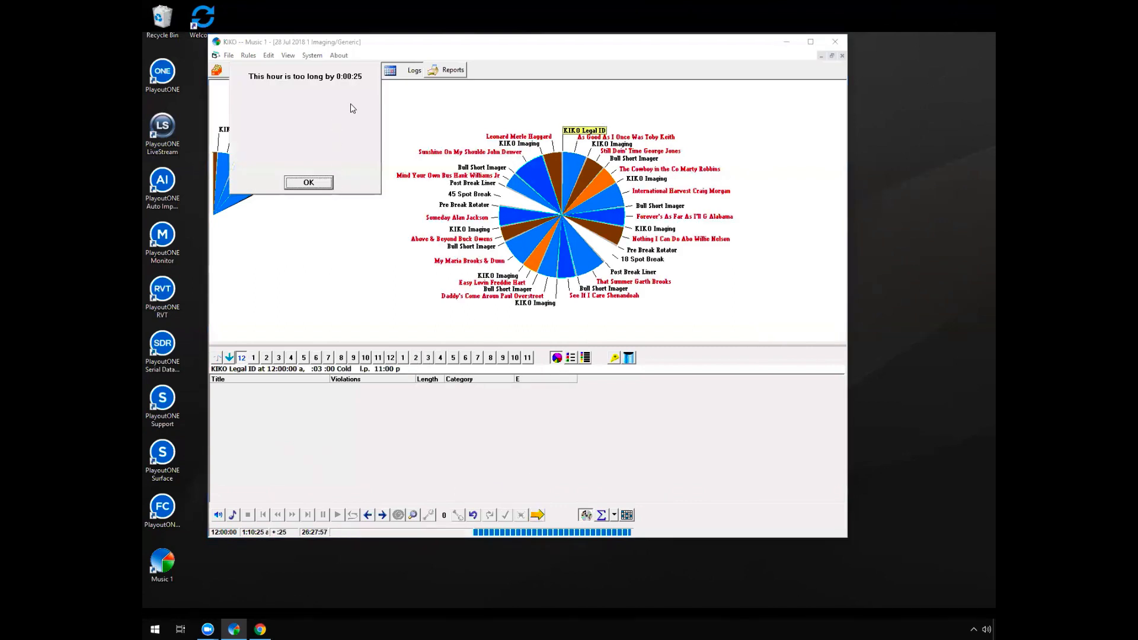
pyautogui.click(310, 185)
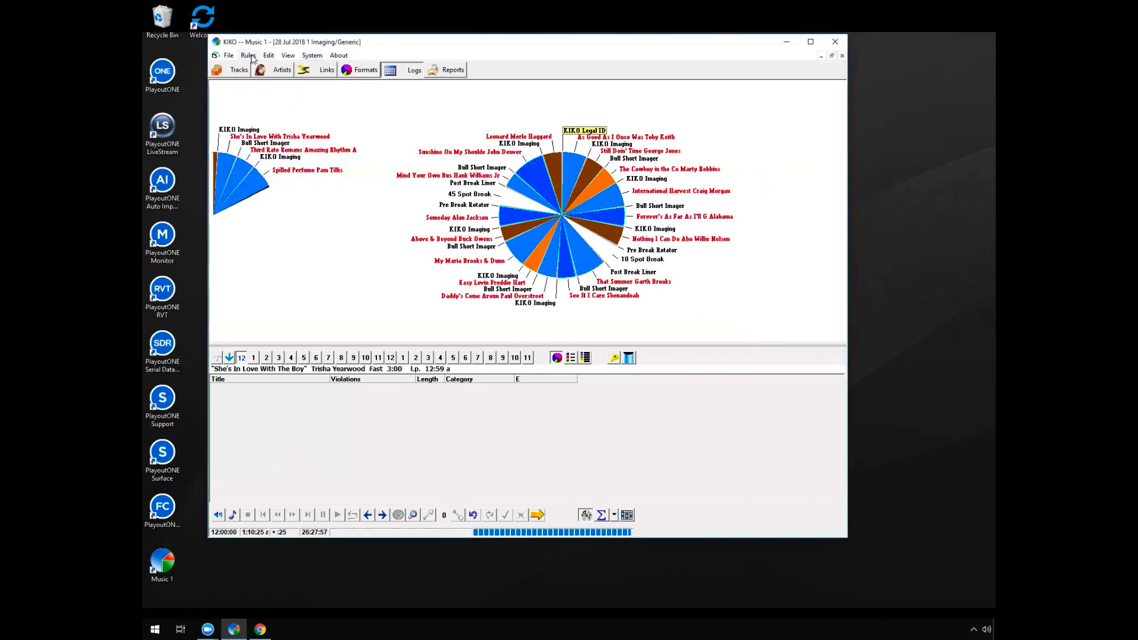
# Review the rule enforcement settings and close them without changes
pyautogui.click(247, 56)
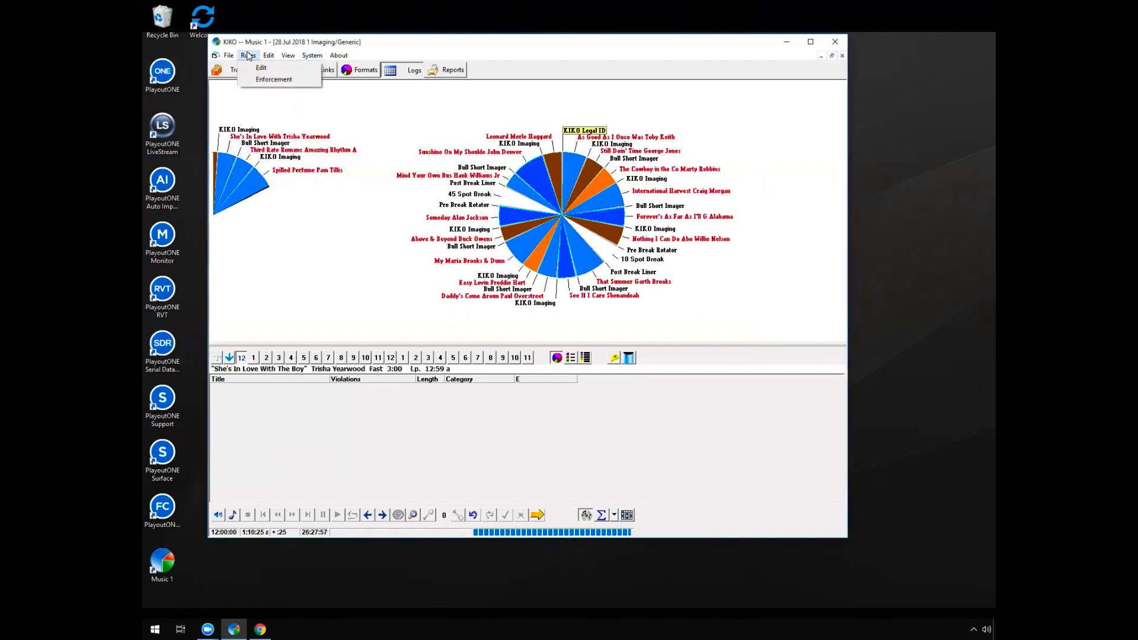
pyautogui.click(276, 82)
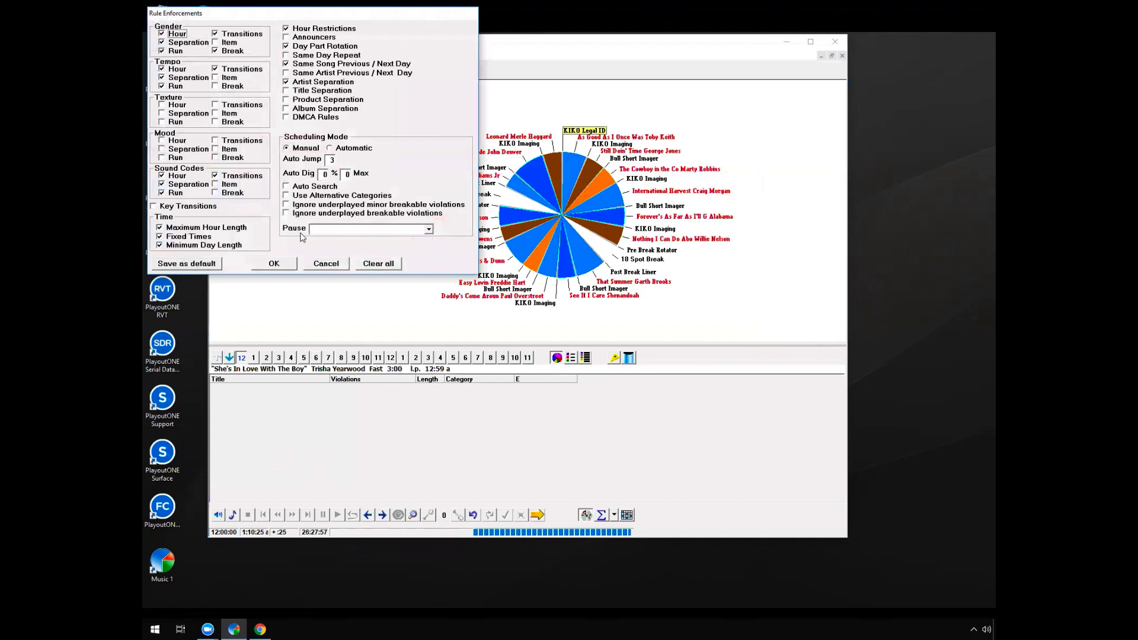
pyautogui.click(337, 267)
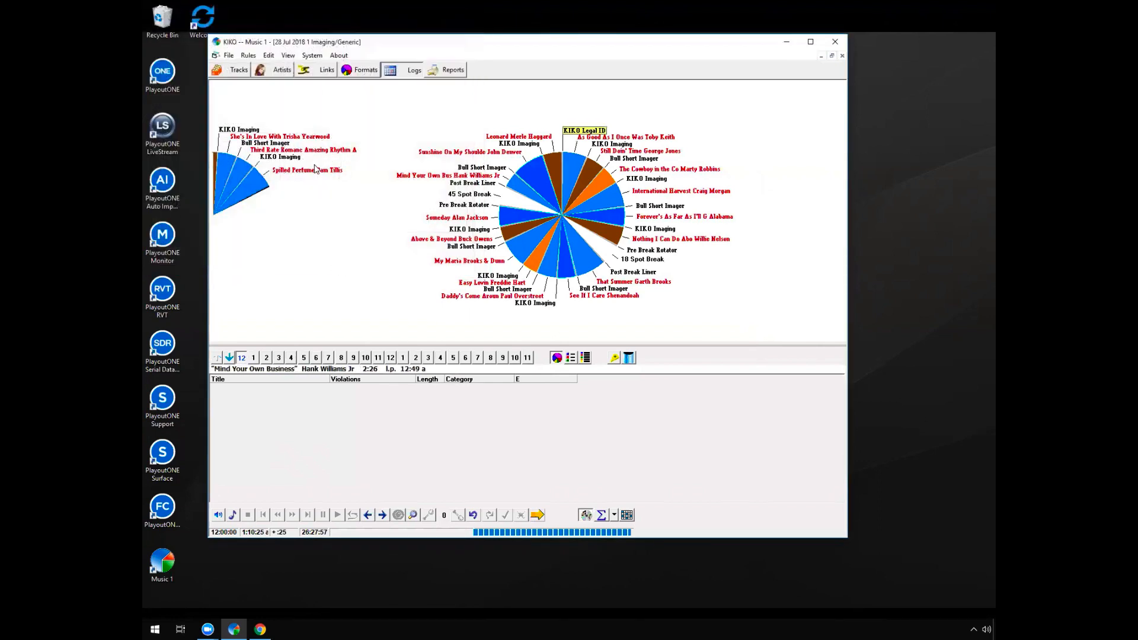
# Cut the last KIKO Imaging item and Spilled Perfume from the end of the midnight hour, and continue scheduling
pyautogui.rightClick(293, 159)
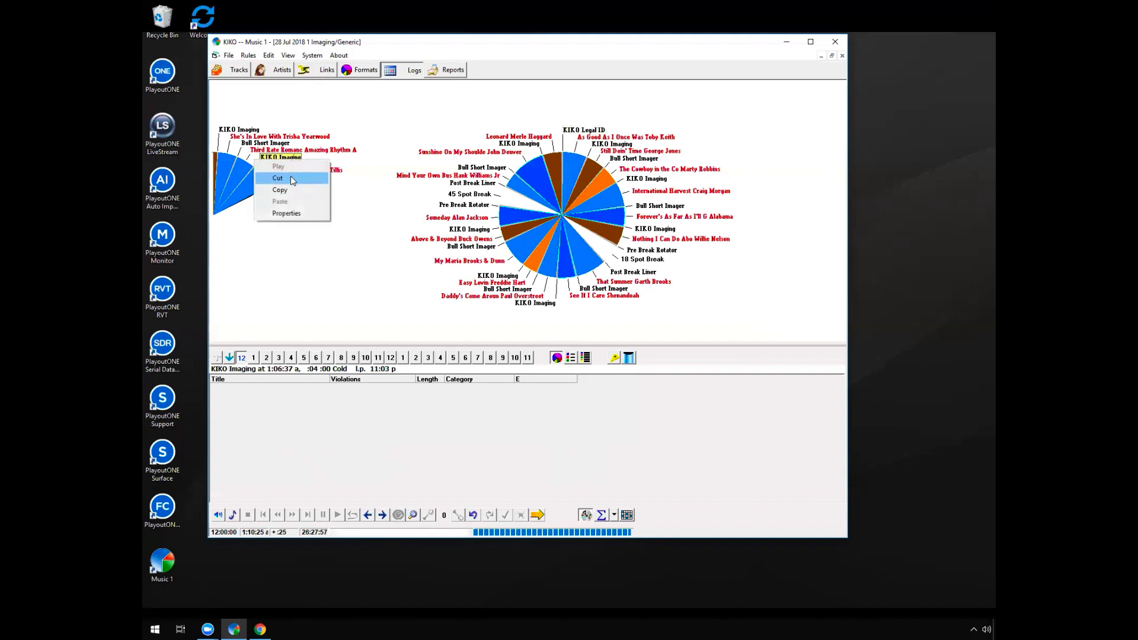
pyautogui.click(292, 179)
pyautogui.rightClick(292, 173)
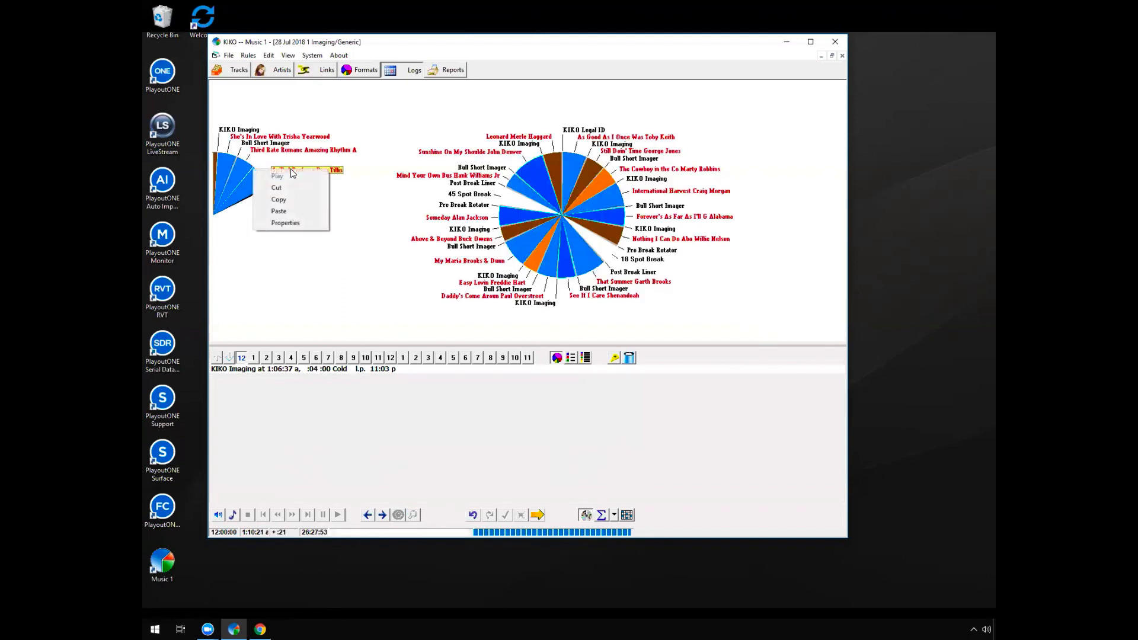
pyautogui.click(290, 191)
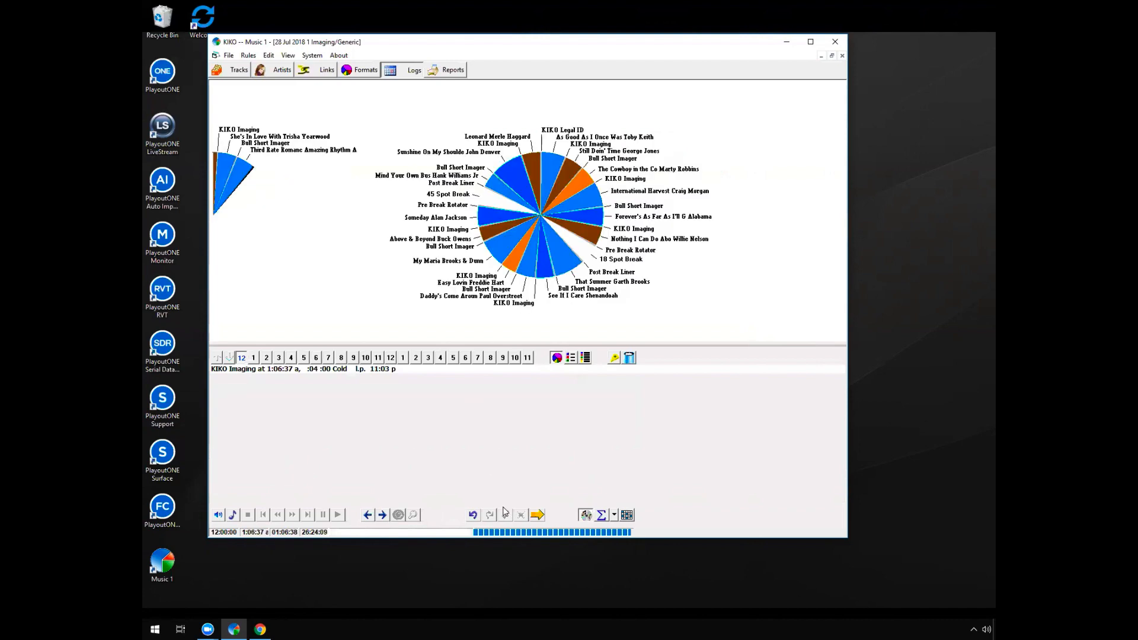
pyautogui.click(536, 516)
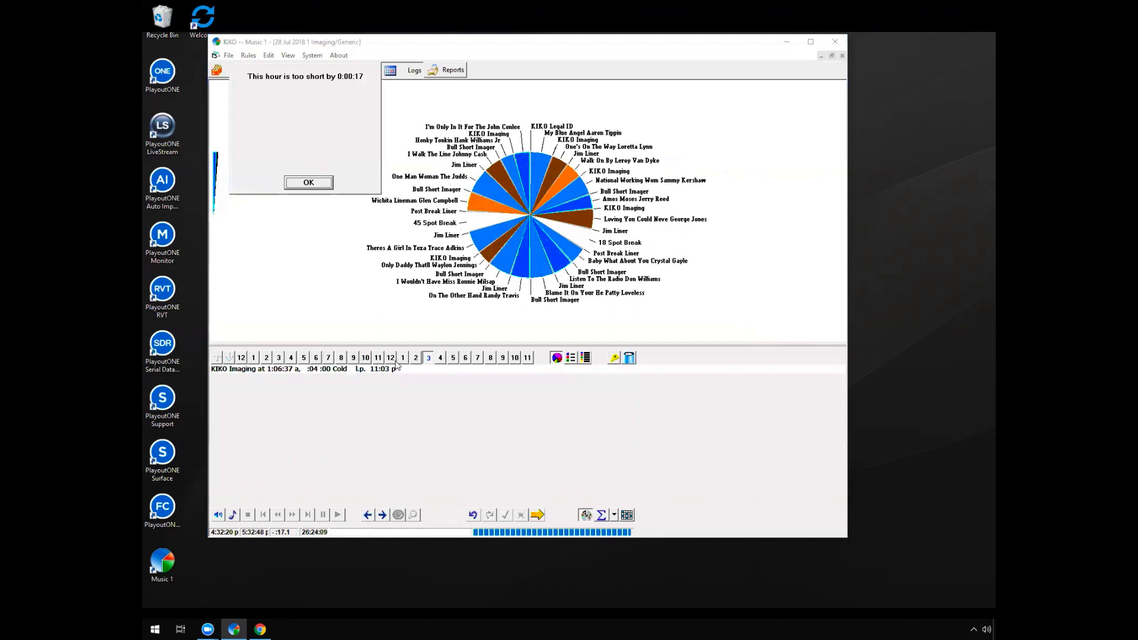
pyautogui.click(319, 182)
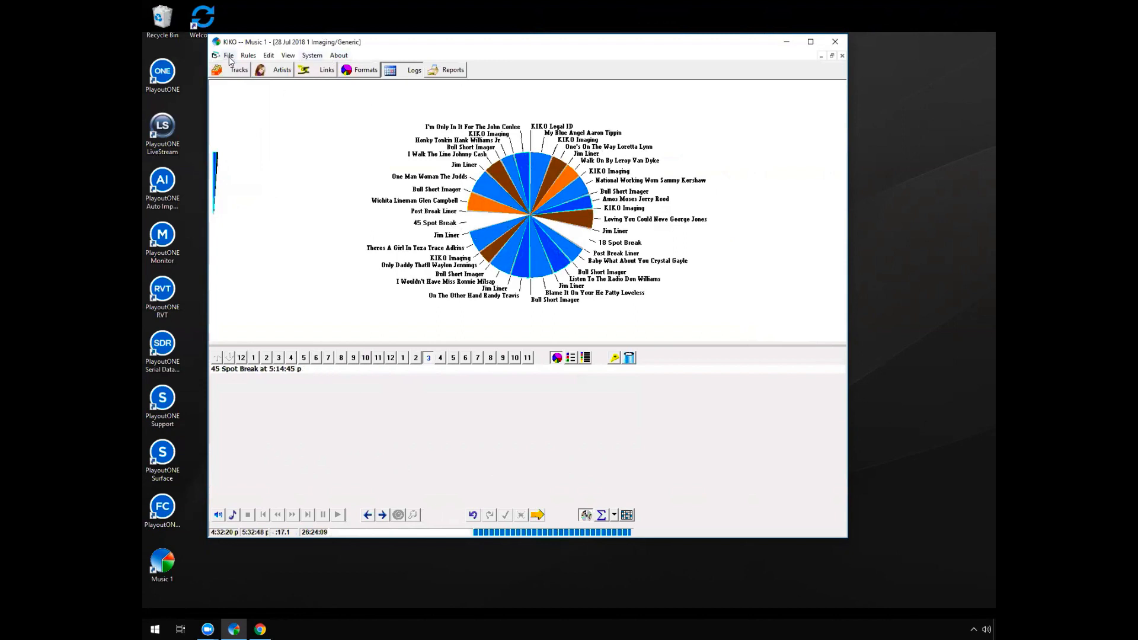
# Turn off enforcement of the Fixed Times rule, and complete and save the July 28 schedule
pyautogui.click(248, 55)
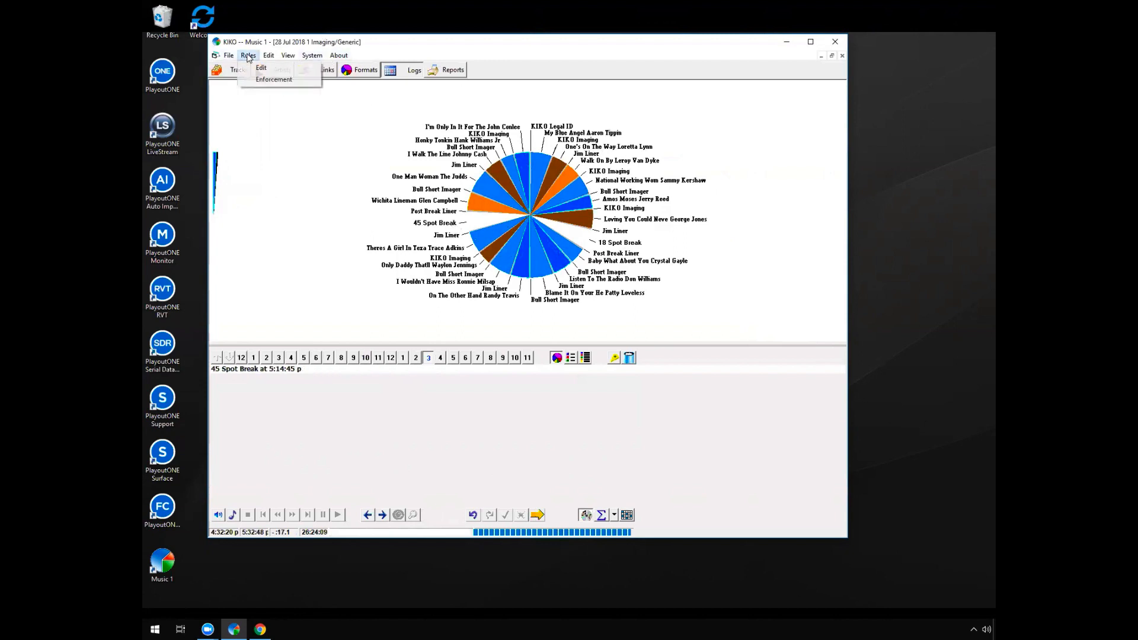
pyautogui.click(277, 82)
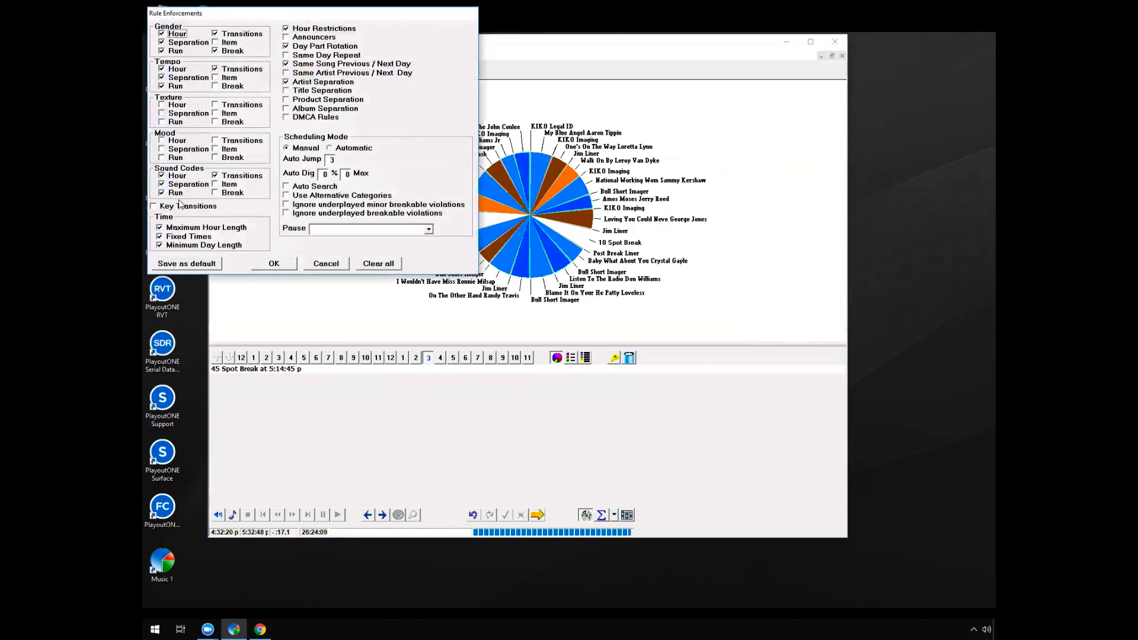
pyautogui.click(169, 236)
pyautogui.click(285, 264)
pyautogui.click(540, 514)
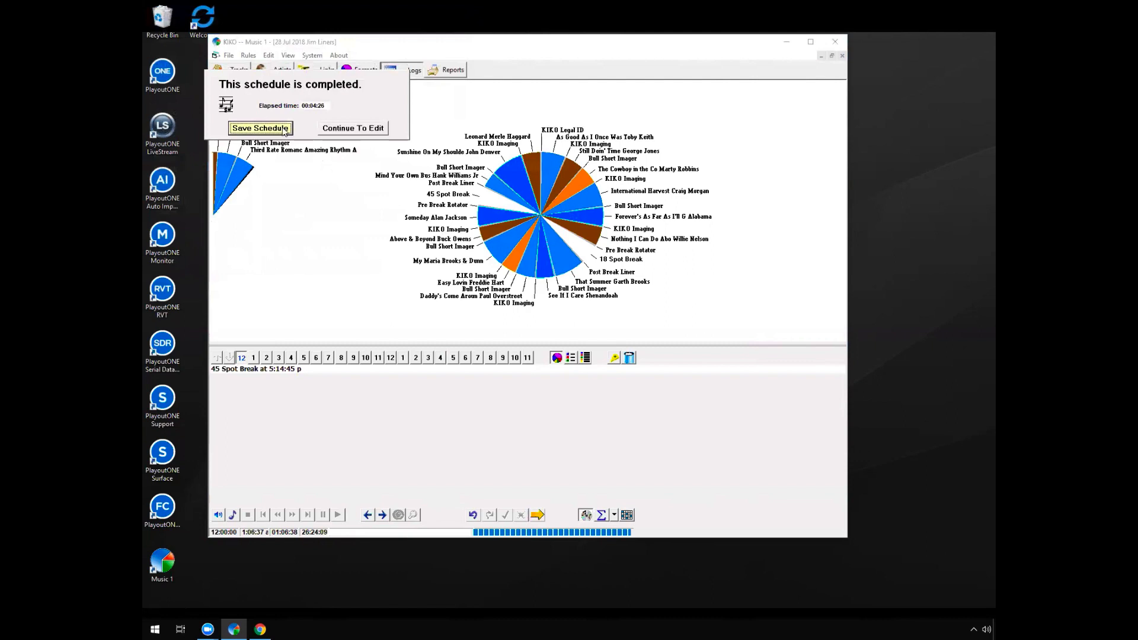
pyautogui.click(260, 128)
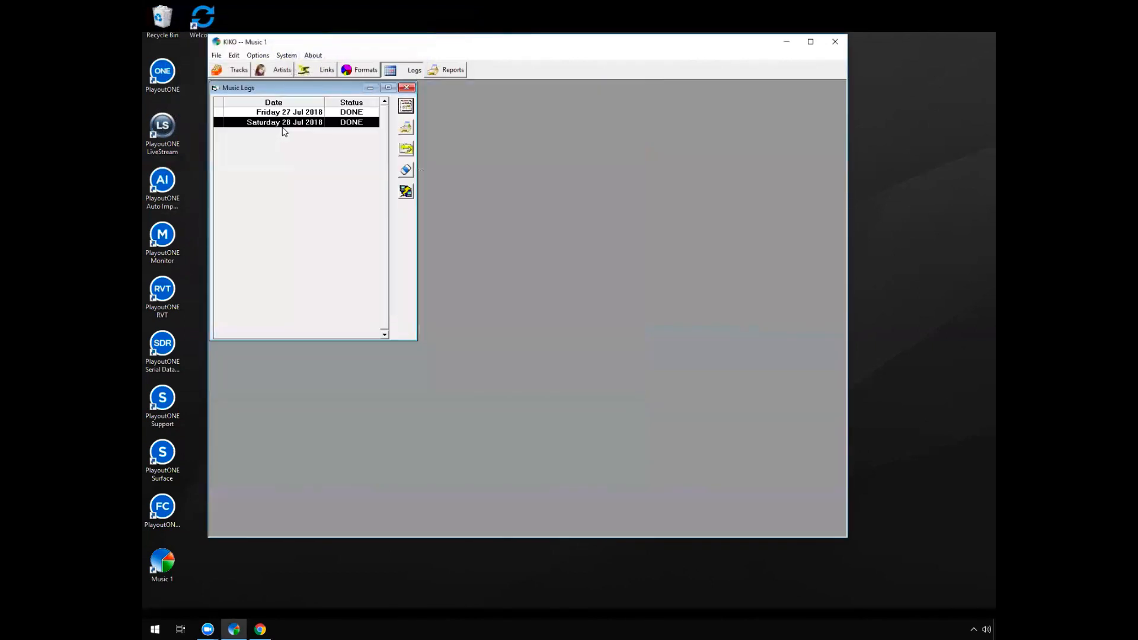
# Create a schedule for July 29, 2018, and inspect the 18 and 45 spot breaks in its midnight hour
pyautogui.click(411, 110)
pyautogui.click(284, 171)
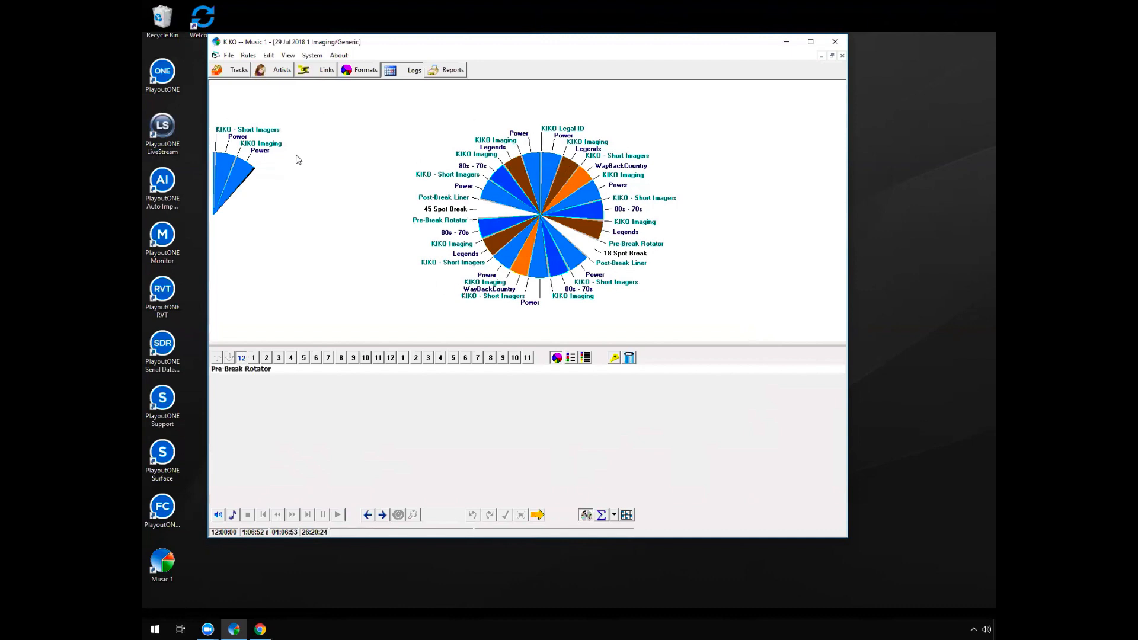
pyautogui.click(630, 253)
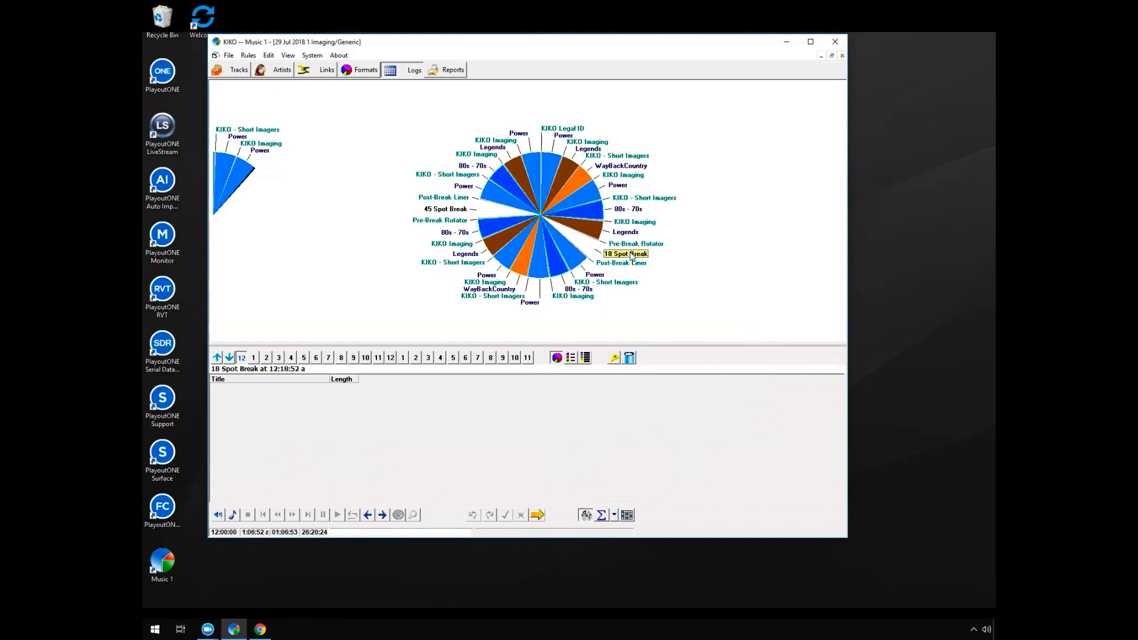
pyautogui.click(447, 210)
# View the general properties of the 18 Spot Break in the midnight hour and close them without changes
pyautogui.rightClick(631, 257)
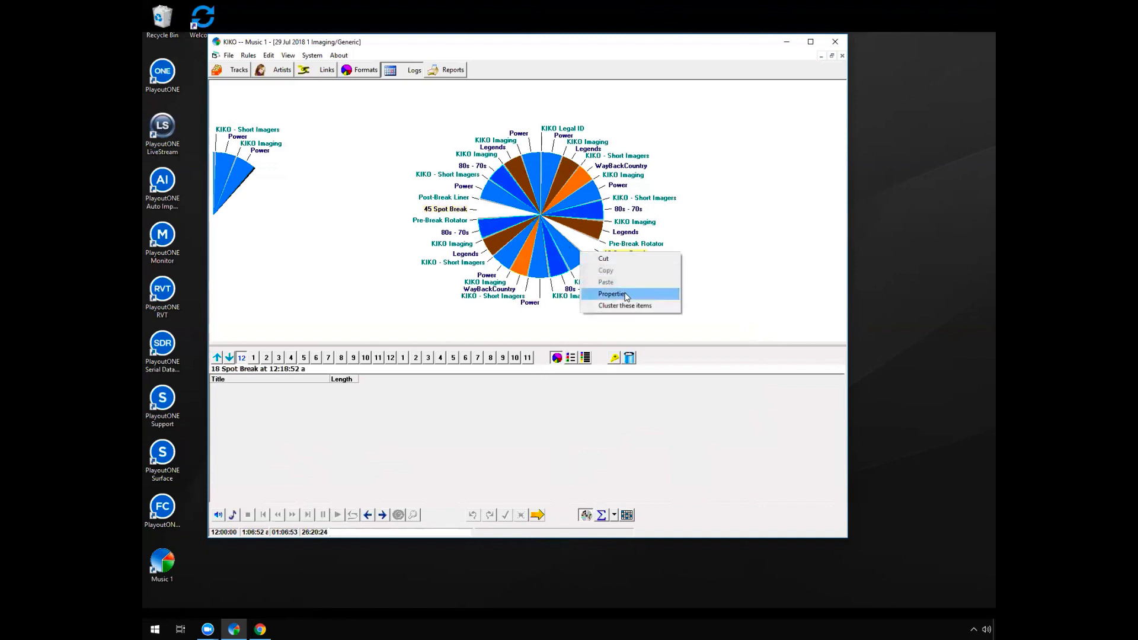
pyautogui.click(612, 294)
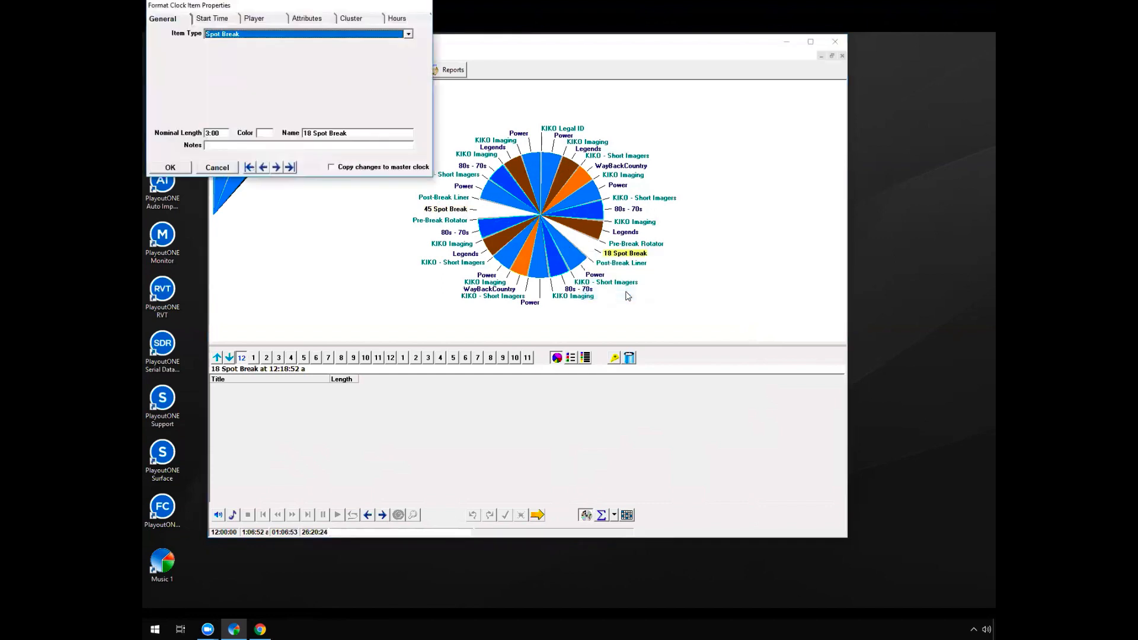
pyautogui.click(226, 169)
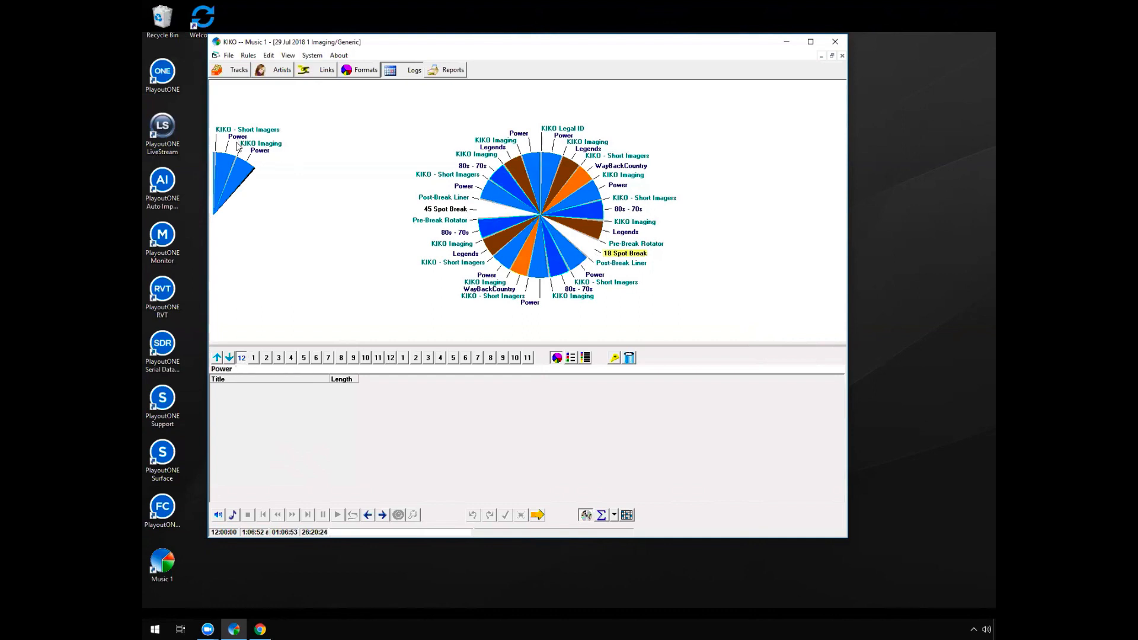
# Check the last two Power positions of the midnight hour and its 45 Spot Break
pyautogui.click(240, 138)
pyautogui.click(259, 151)
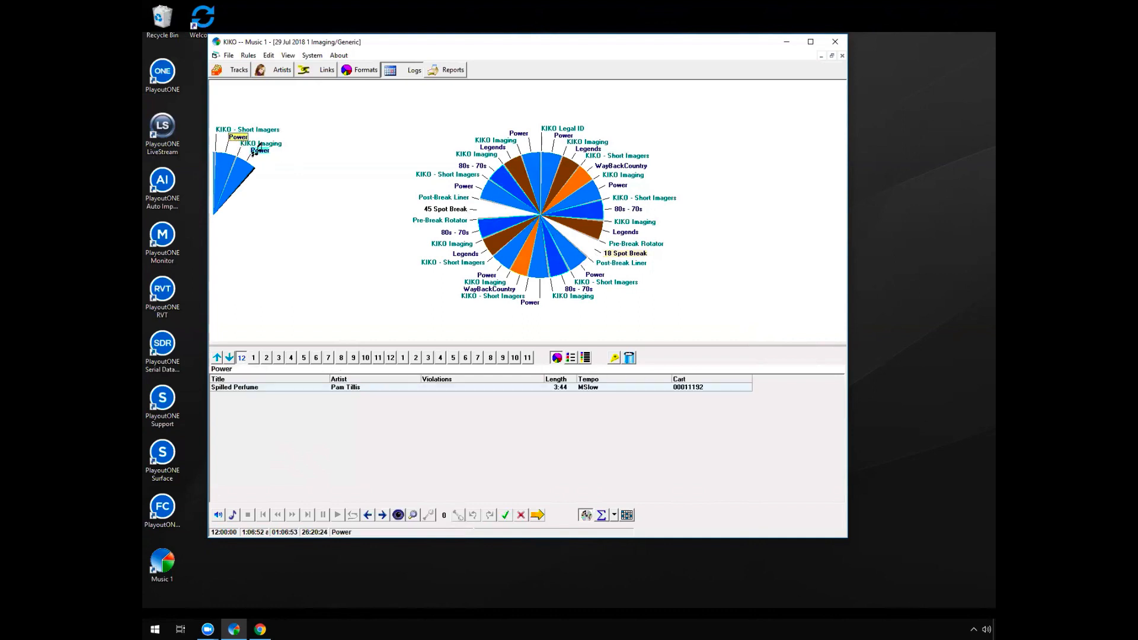
pyautogui.click(451, 208)
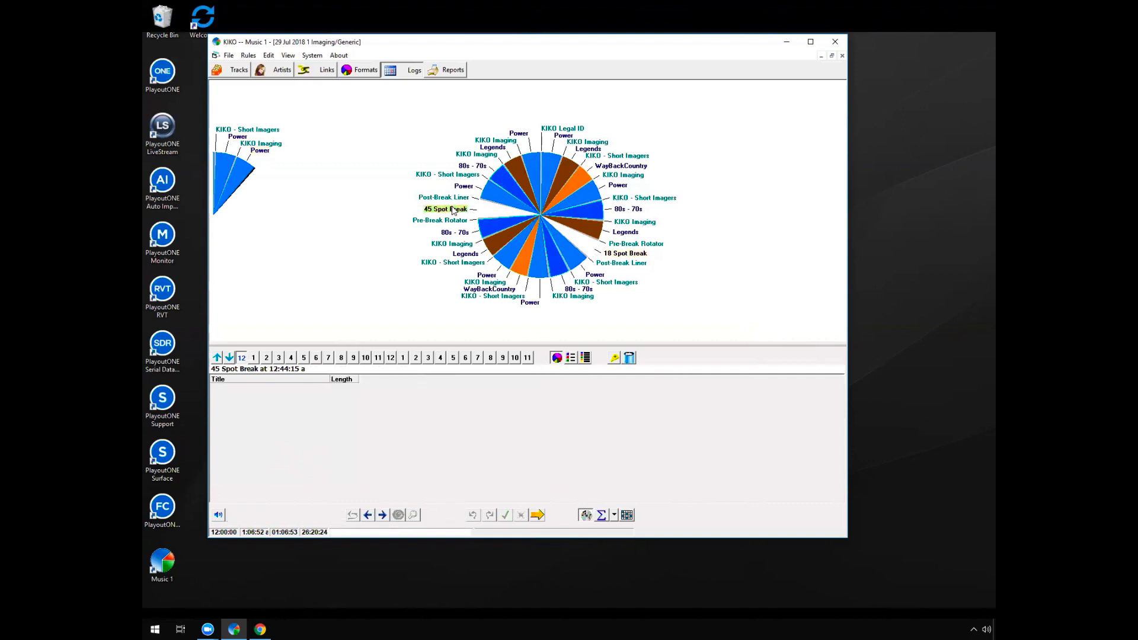
# Cut the 45 Spot Break and 18 Spot Break from the midnight hour and run the July 29 scheduling, acknowledging the hour-length notice
pyautogui.rightClick(452, 208)
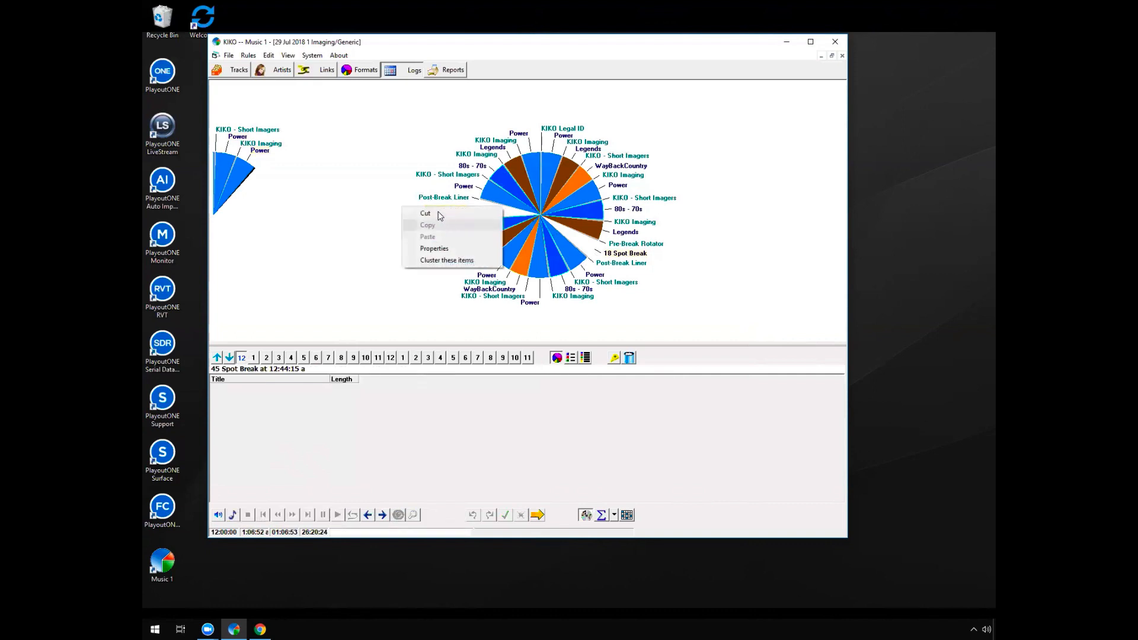
pyautogui.click(438, 214)
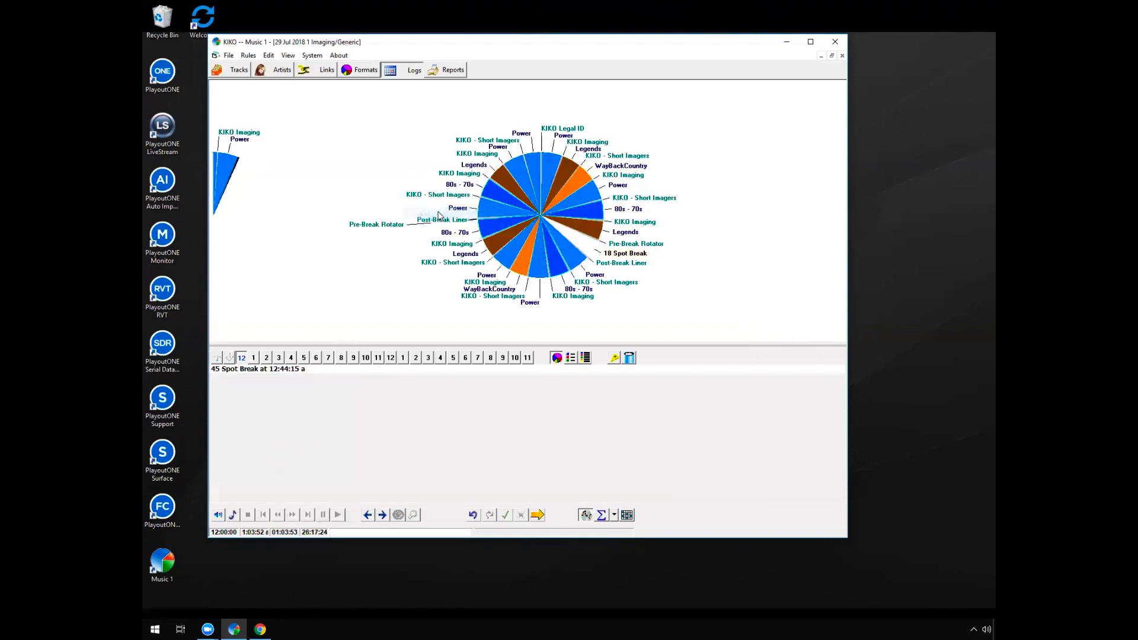
pyautogui.click(611, 254)
pyautogui.rightClick(611, 256)
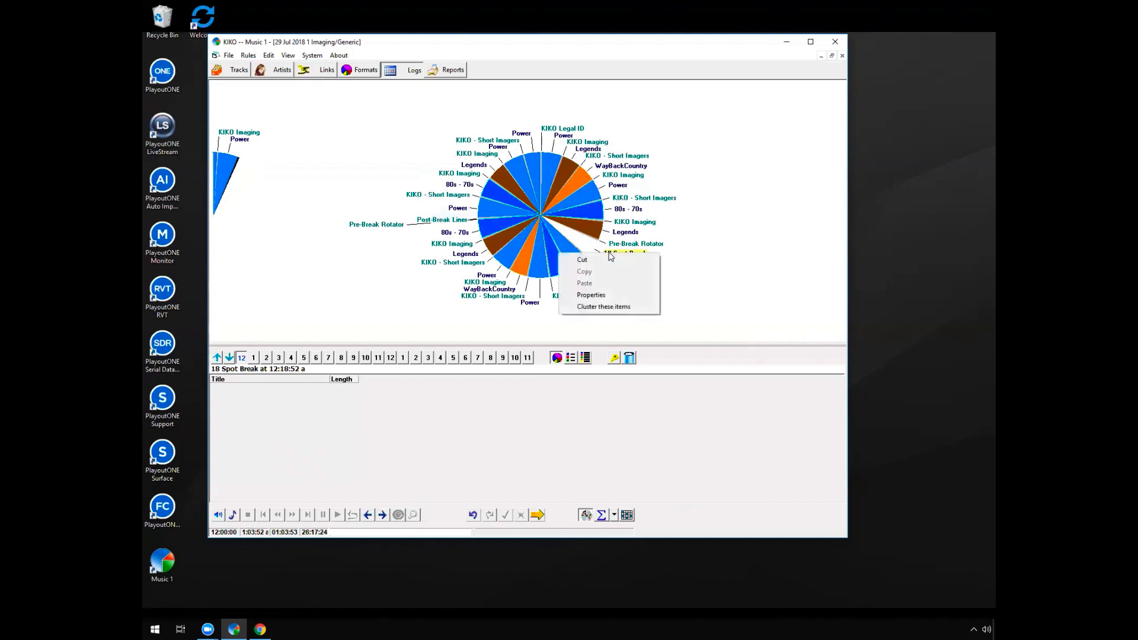
pyautogui.click(602, 260)
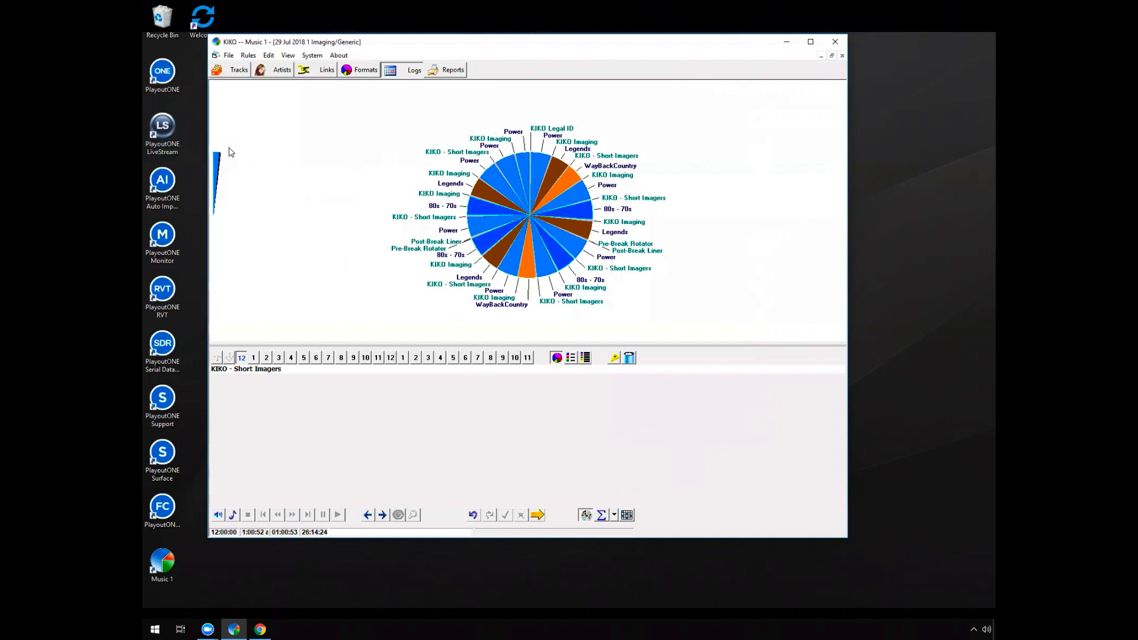
pyautogui.click(537, 515)
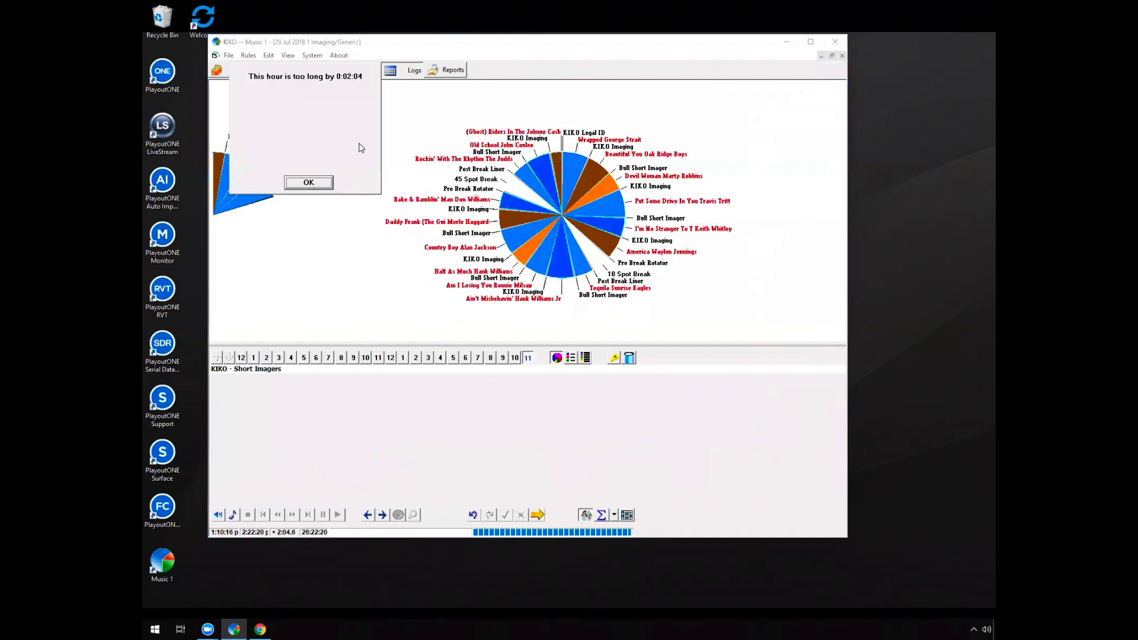
pyautogui.click(320, 183)
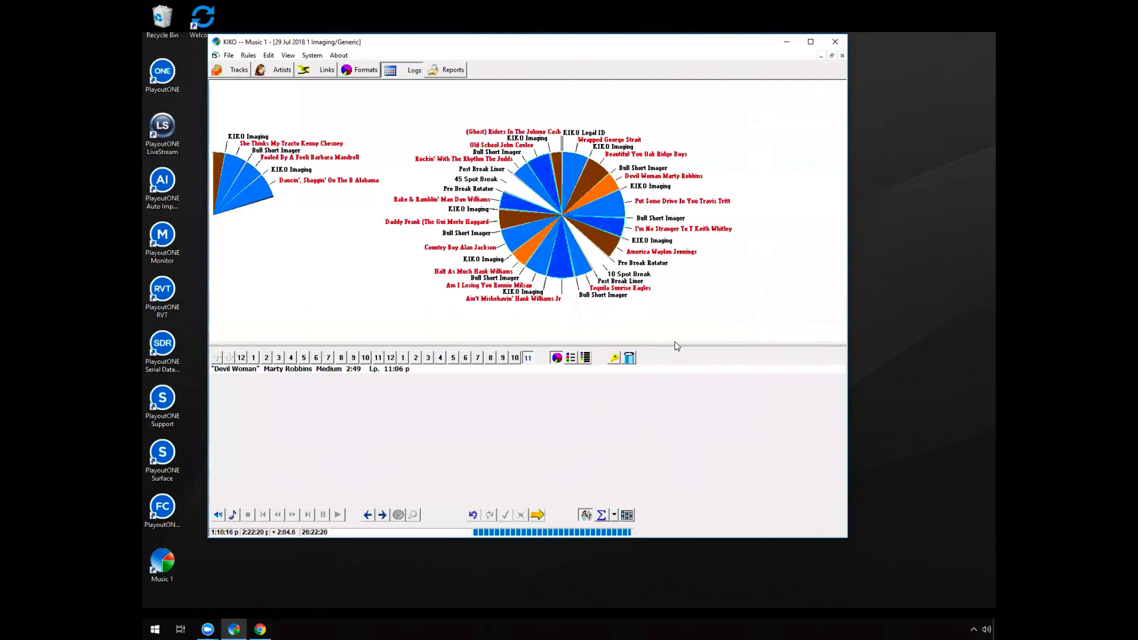
# Cut the last KIKO Imaging and the song after it from the overlong hour, and complete and save the July 29 schedule
pyautogui.moveTo(676, 346); pyautogui.dragTo(673, 394)
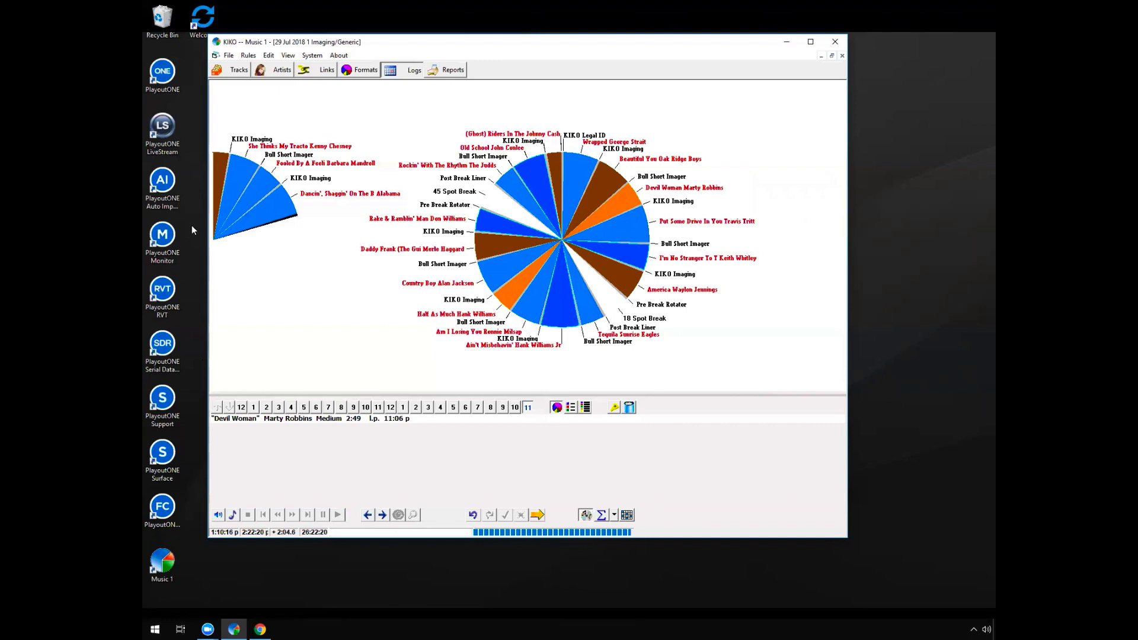
pyautogui.click(313, 179)
pyautogui.rightClick(313, 179)
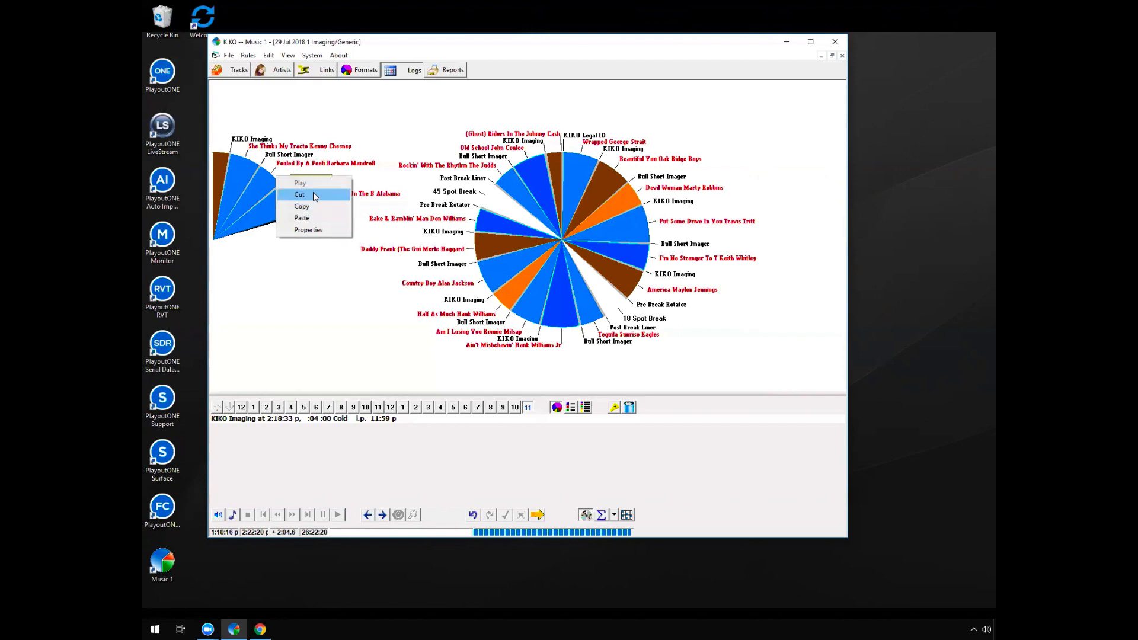
pyautogui.click(315, 196)
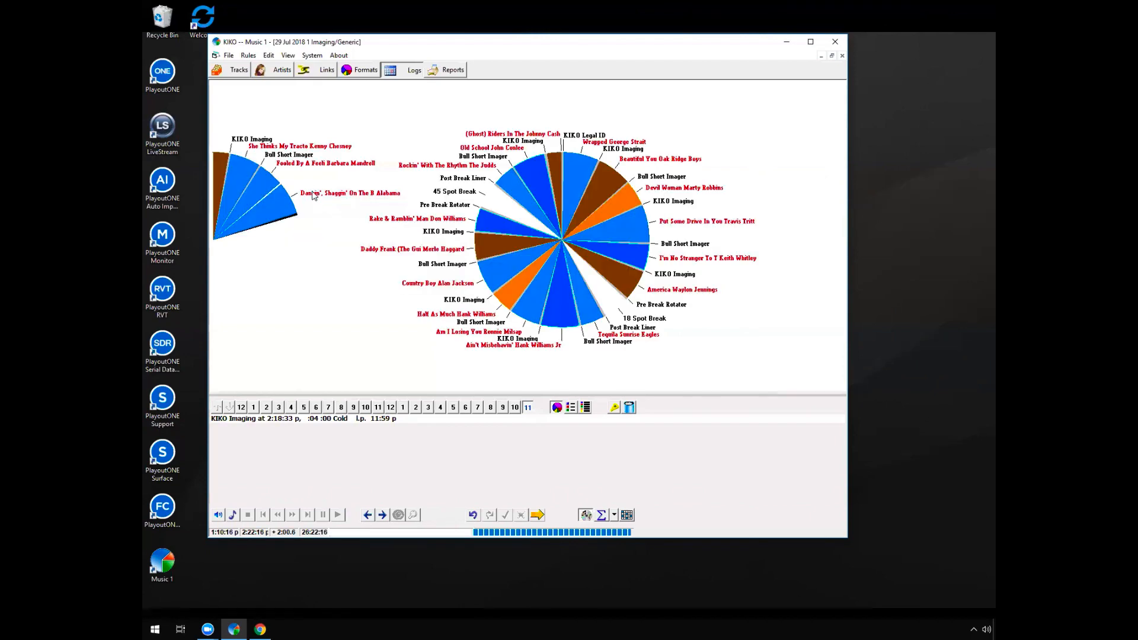
pyautogui.rightClick(314, 196)
pyautogui.click(301, 212)
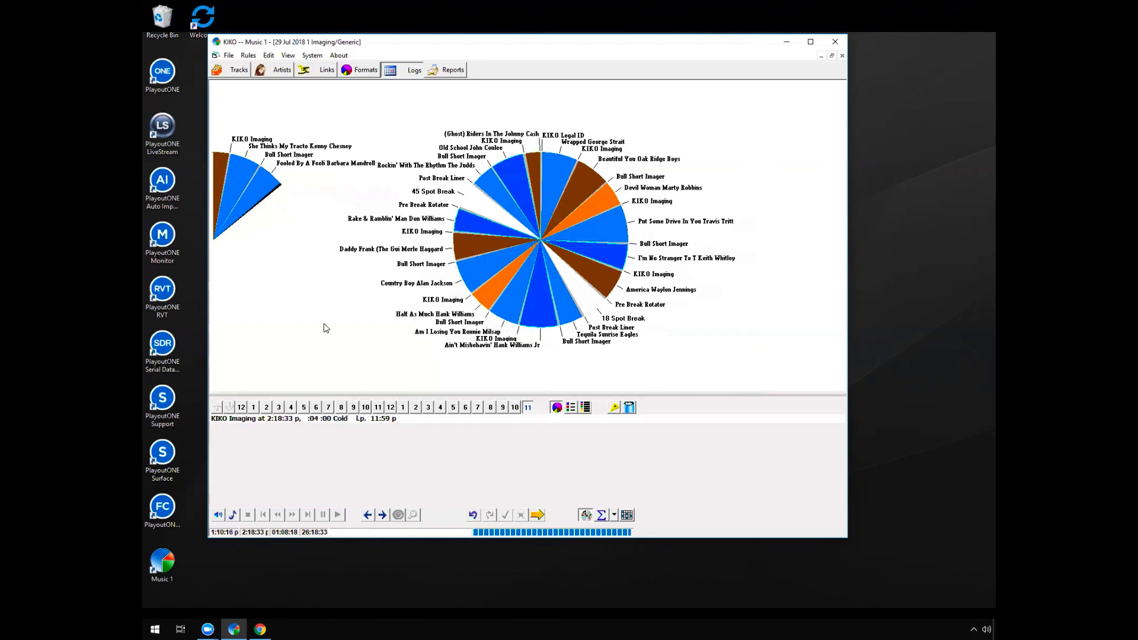
pyautogui.click(538, 515)
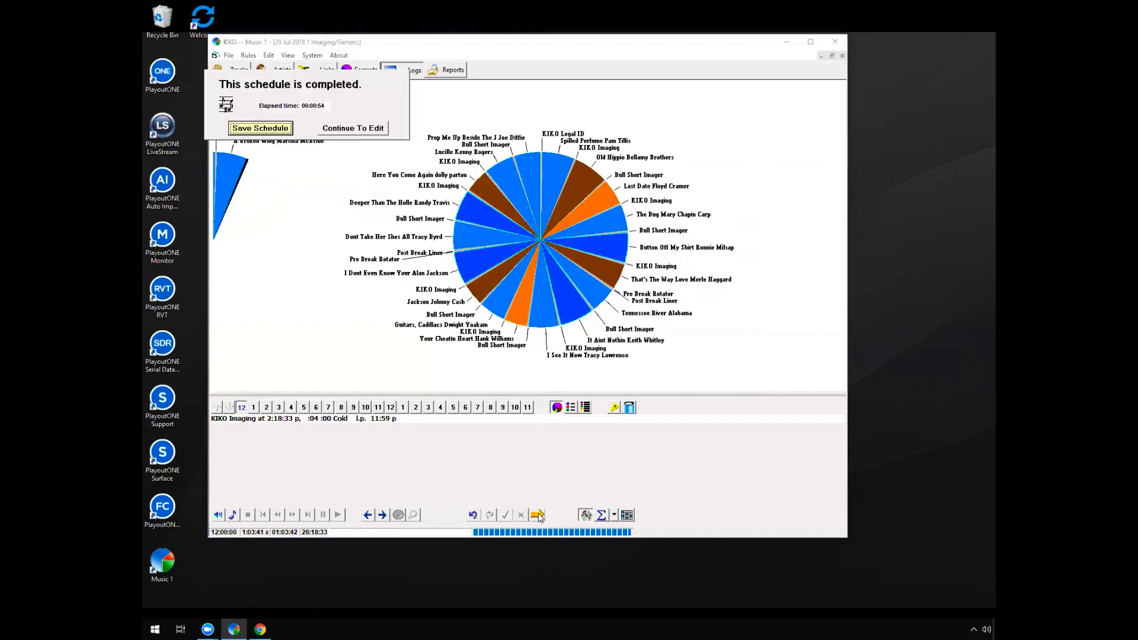
pyautogui.click(271, 127)
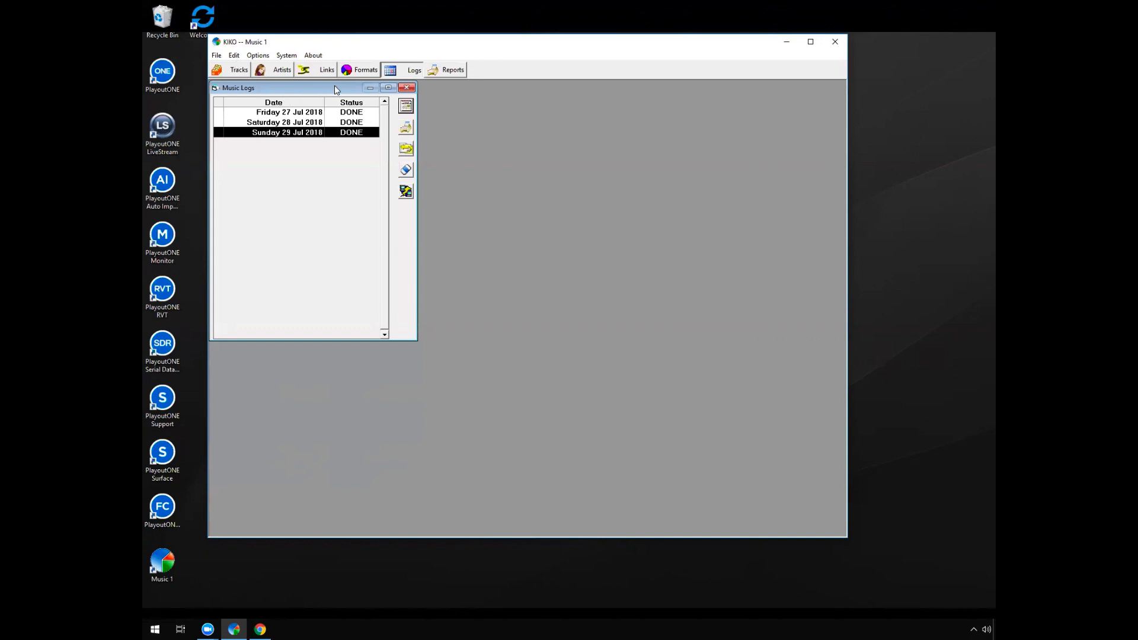
# In the 1 Imaging/Generic format clock, try the Song From Search item type on the Power position that follows the last Legends
pyautogui.click(364, 76)
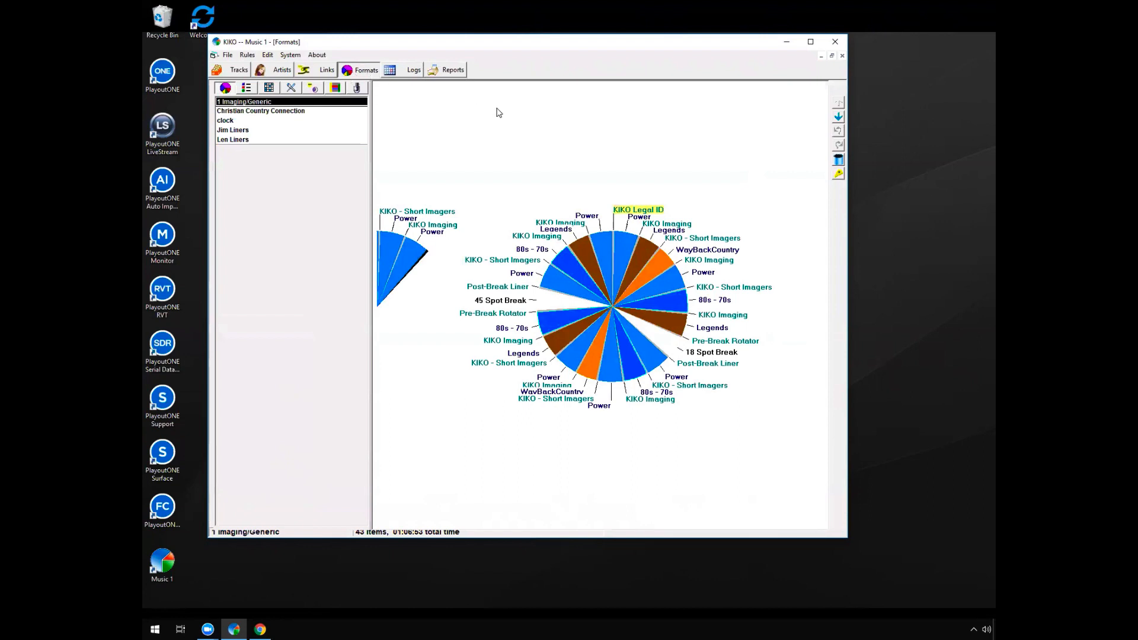
pyautogui.rightClick(596, 220)
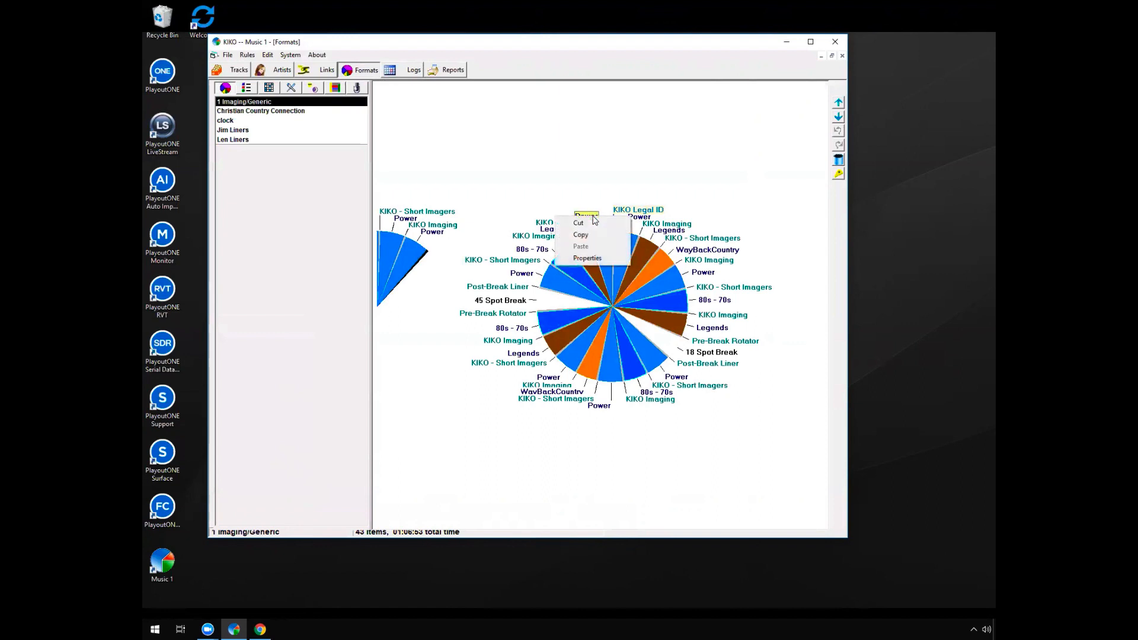
pyautogui.click(592, 258)
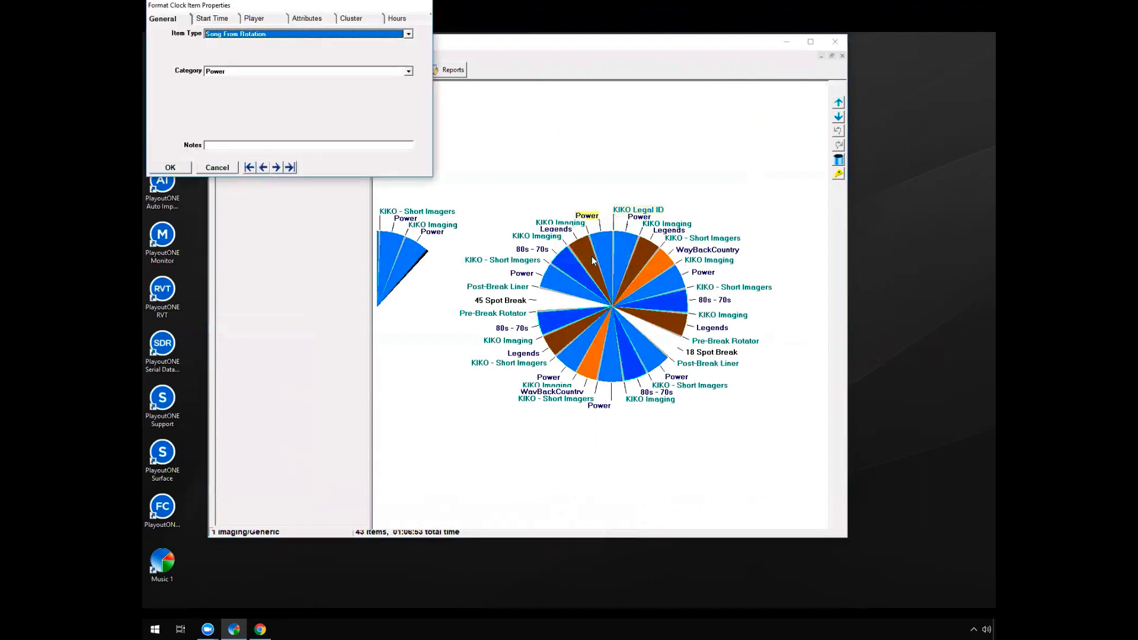
pyautogui.moveTo(324, 6); pyautogui.dragTo(401, 70)
pyautogui.click(483, 99)
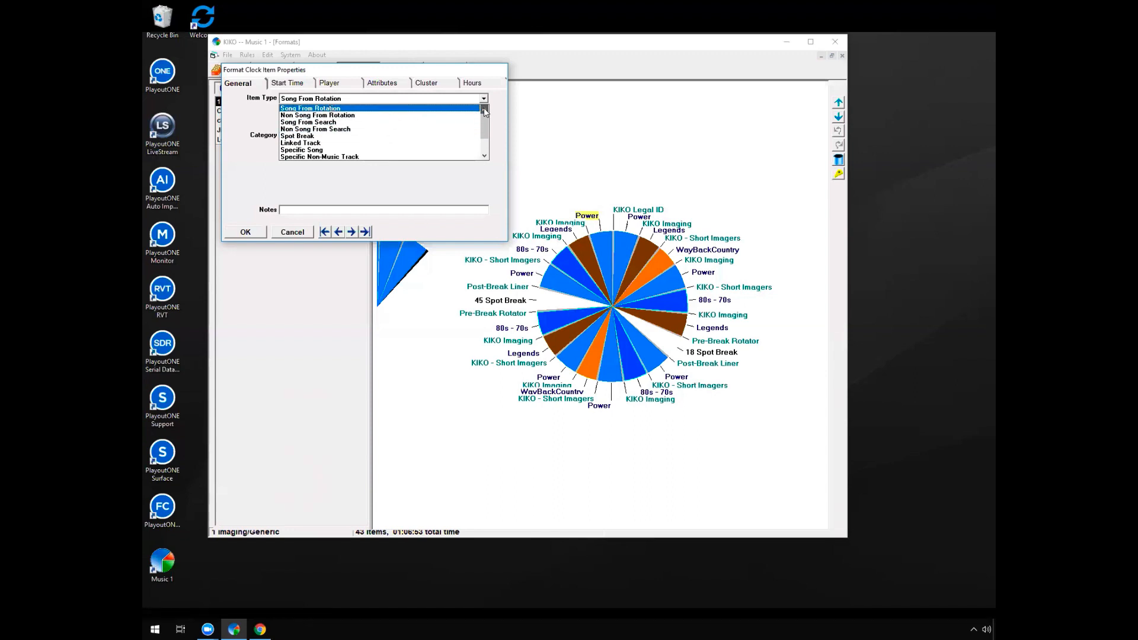
pyautogui.click(412, 122)
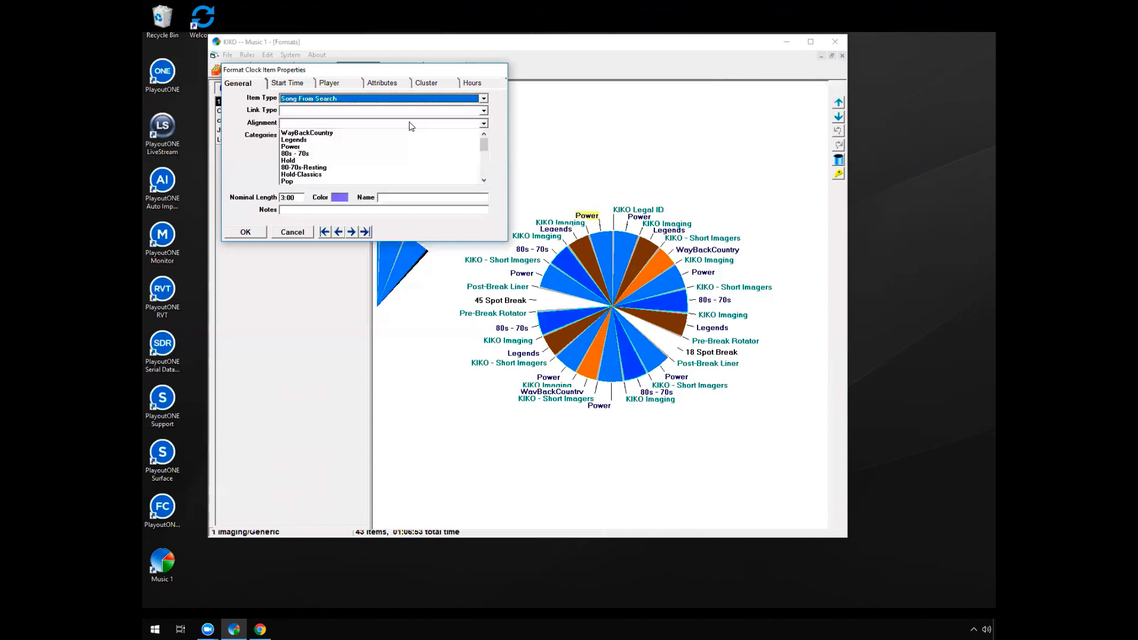
# Try the Specific Song item type for the same position and look over its start time and attribute settings
pyautogui.click(435, 97)
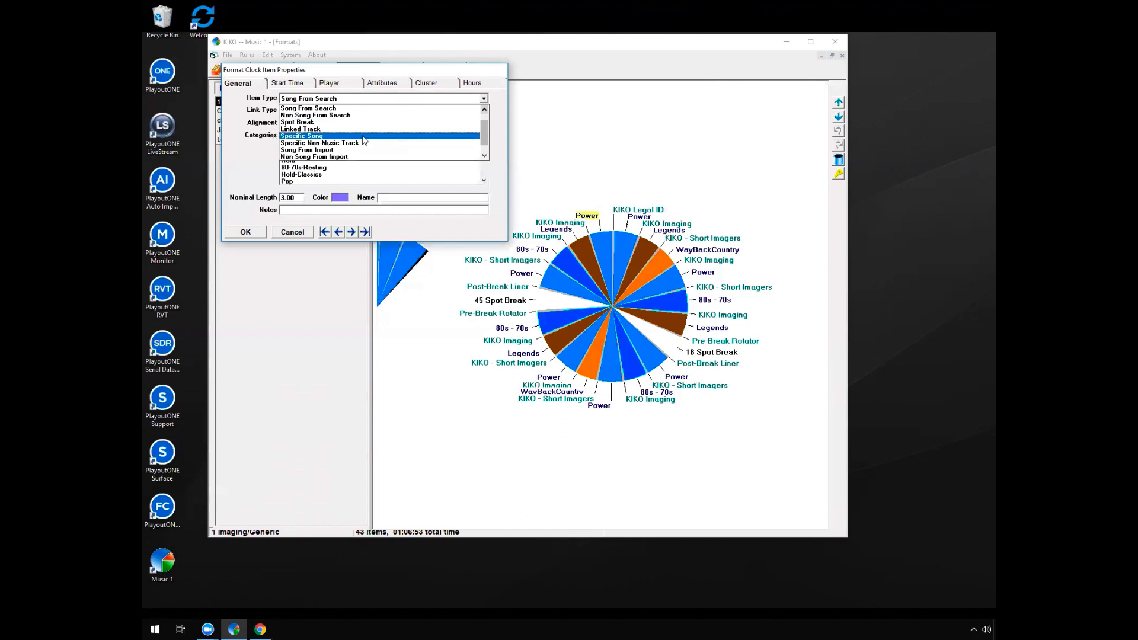
pyautogui.click(342, 136)
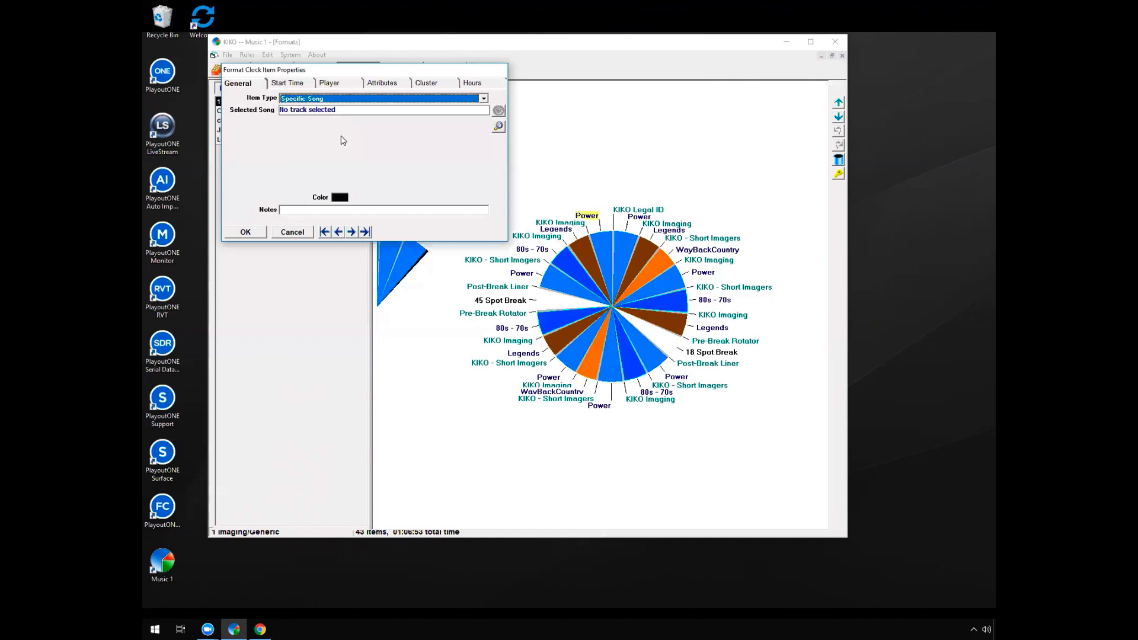
pyautogui.click(302, 83)
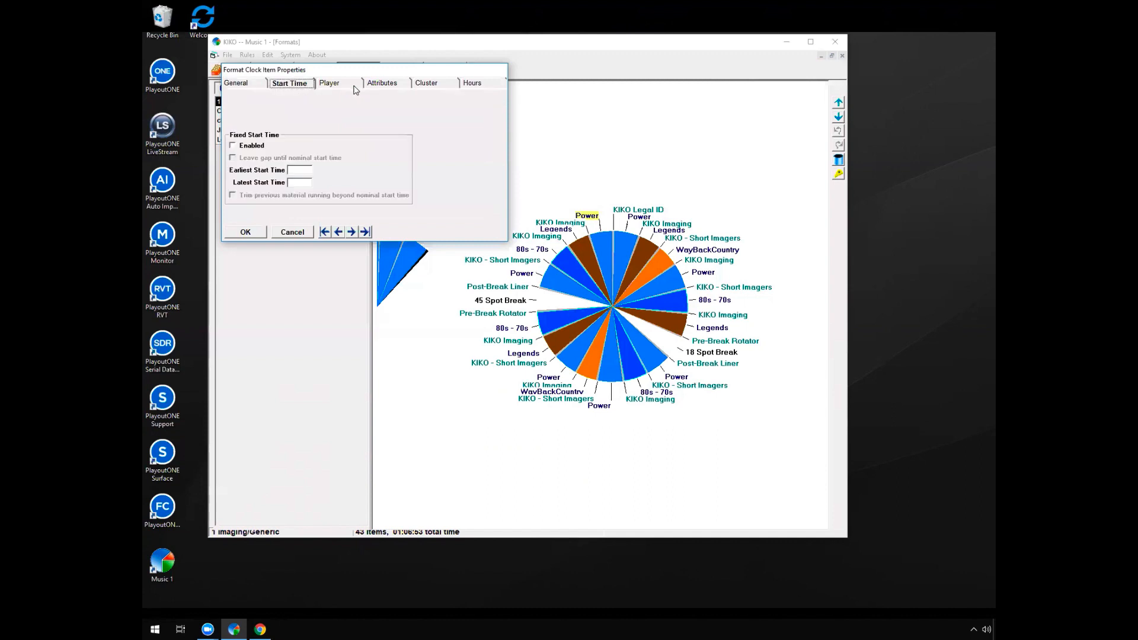
pyautogui.click(377, 85)
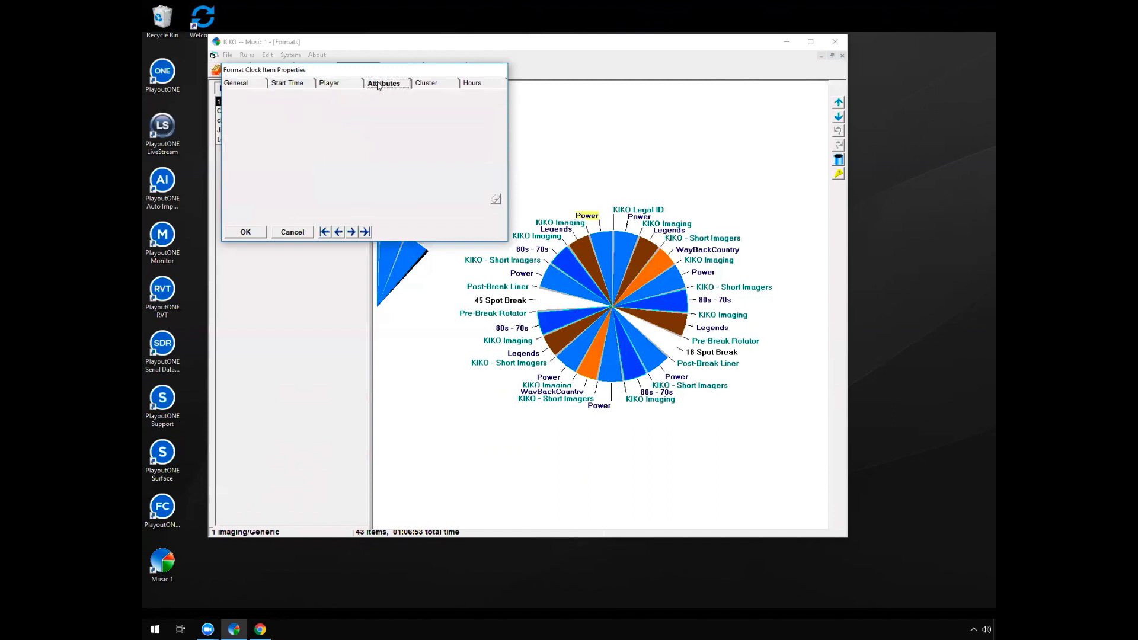
pyautogui.click(255, 86)
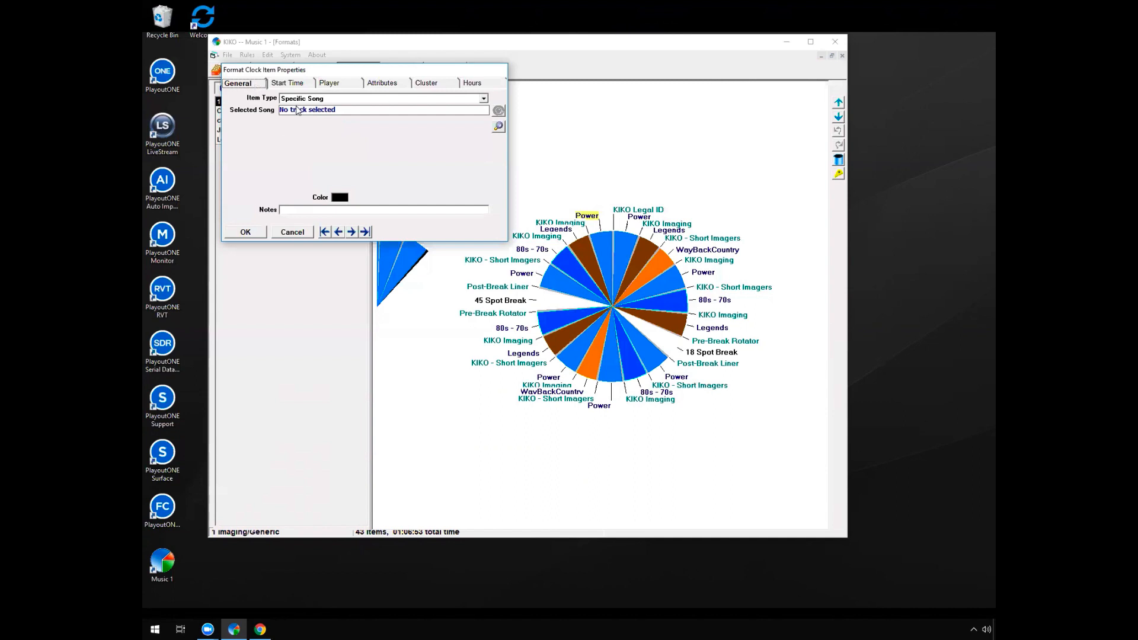
# Set the position's item type to Specific Non-Music Track without selecting a track, and apply it
pyautogui.click(378, 100)
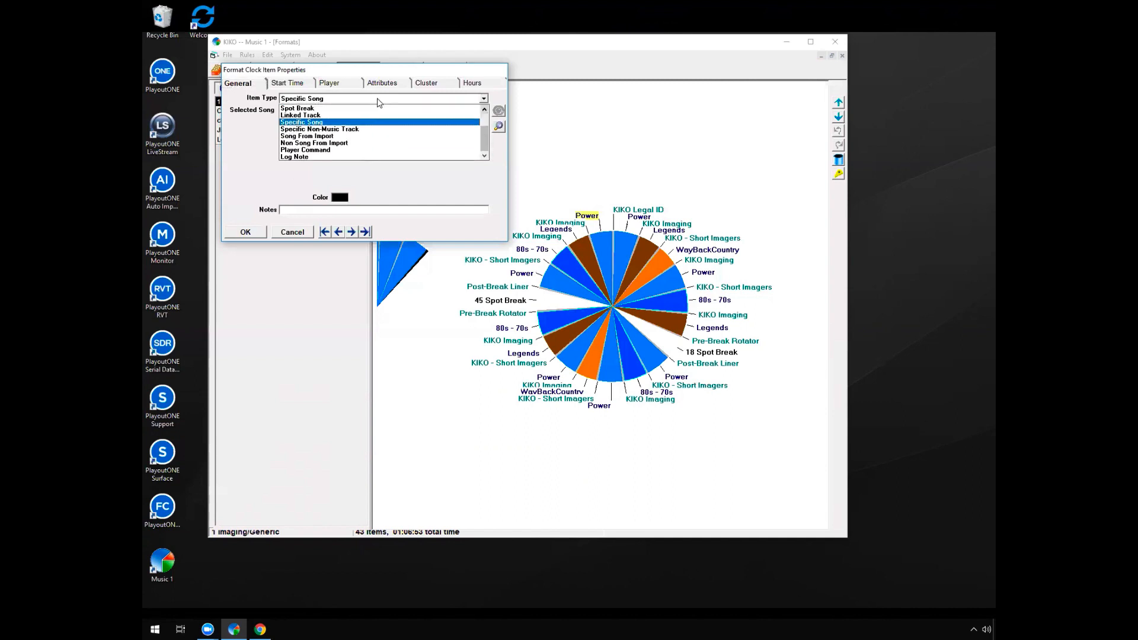
pyautogui.click(356, 130)
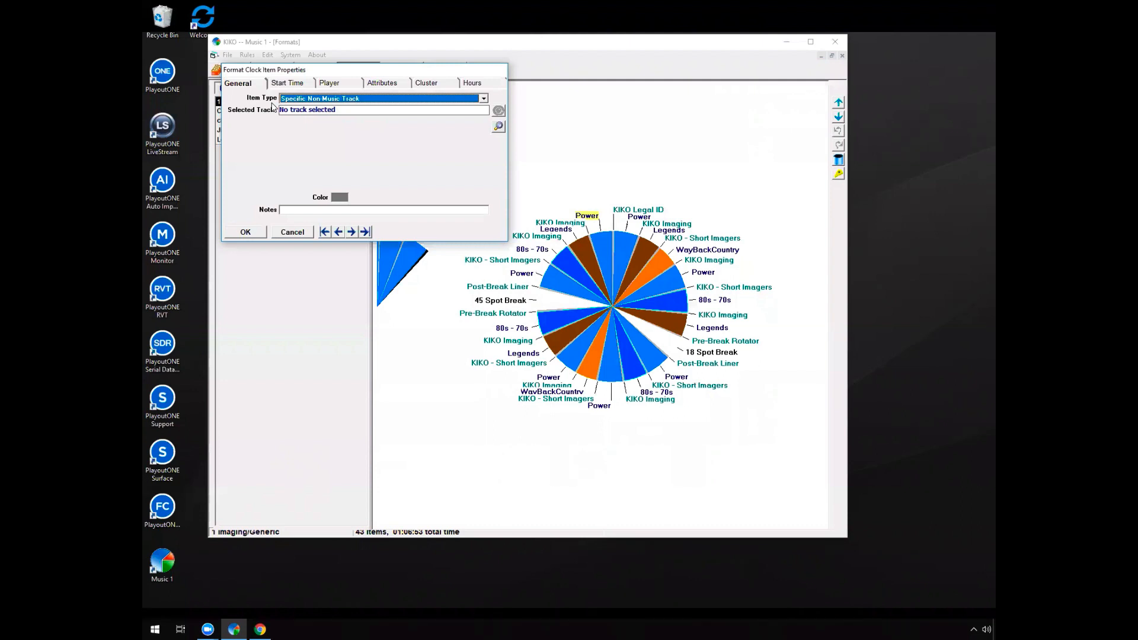
pyautogui.click(256, 235)
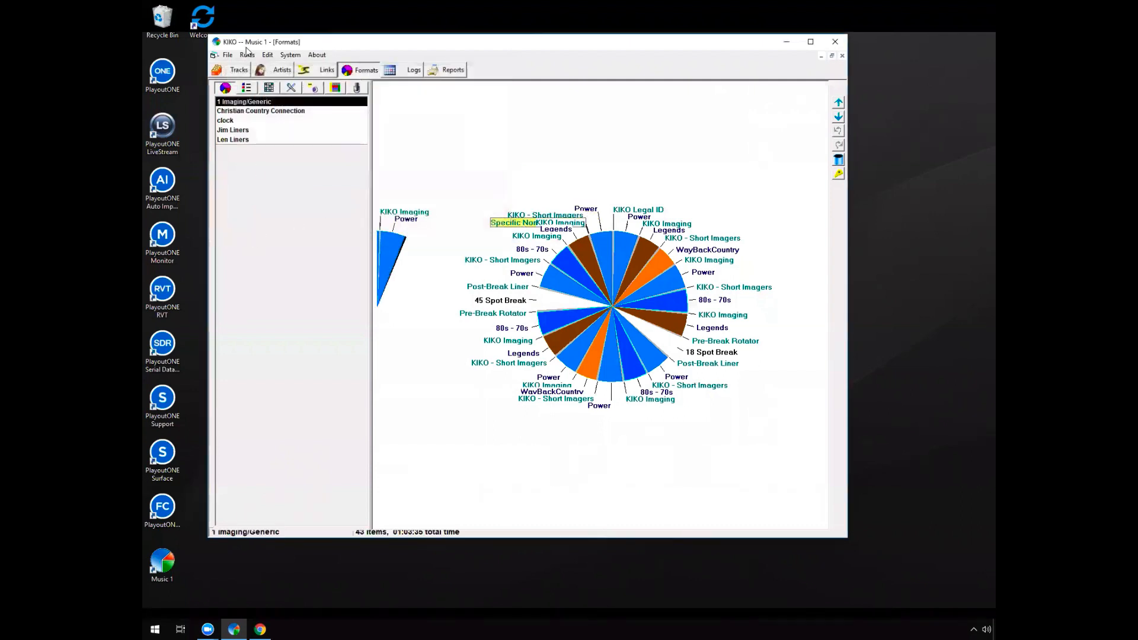
# Display the 1 Imaging/Generic clock as a list, and leave for the track library without saving the clock's changes
pyautogui.click(245, 89)
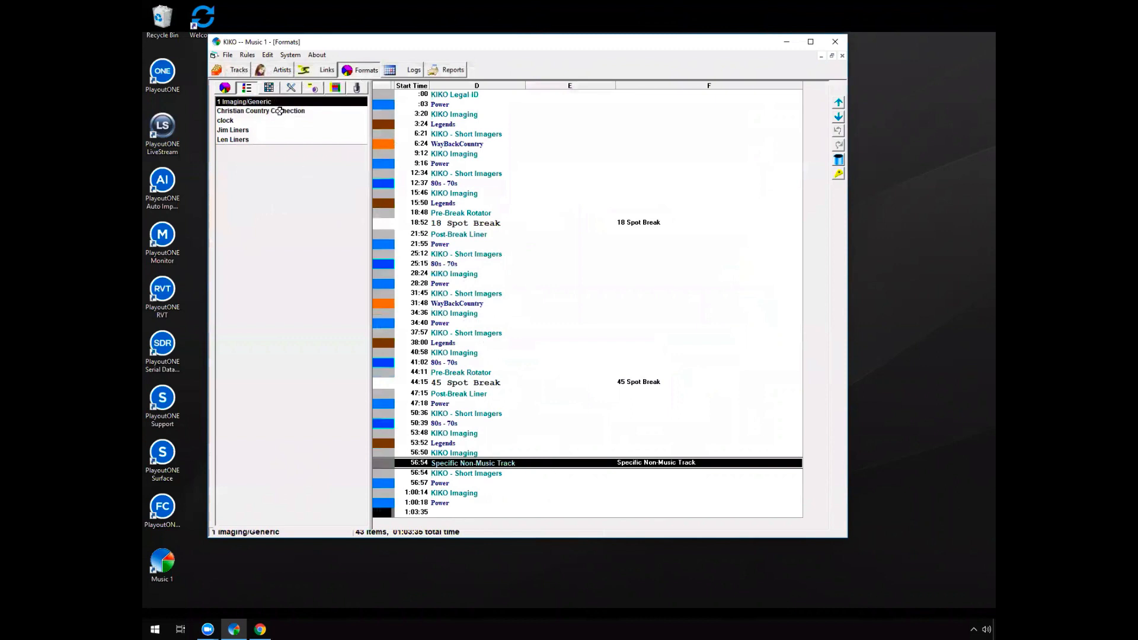
pyautogui.click(239, 70)
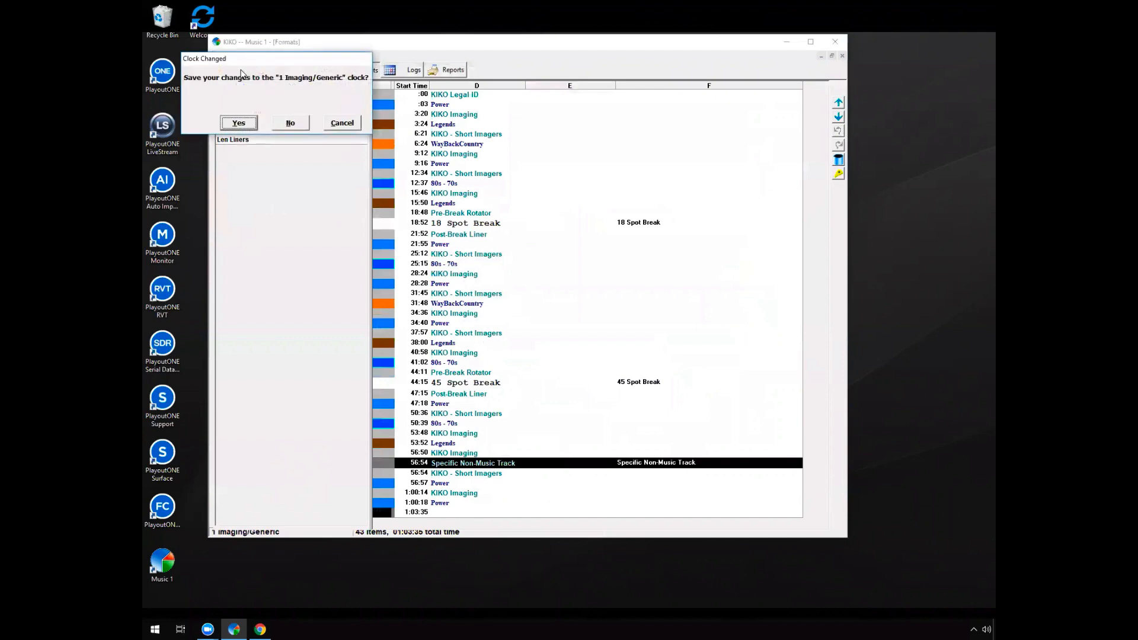
pyautogui.click(286, 121)
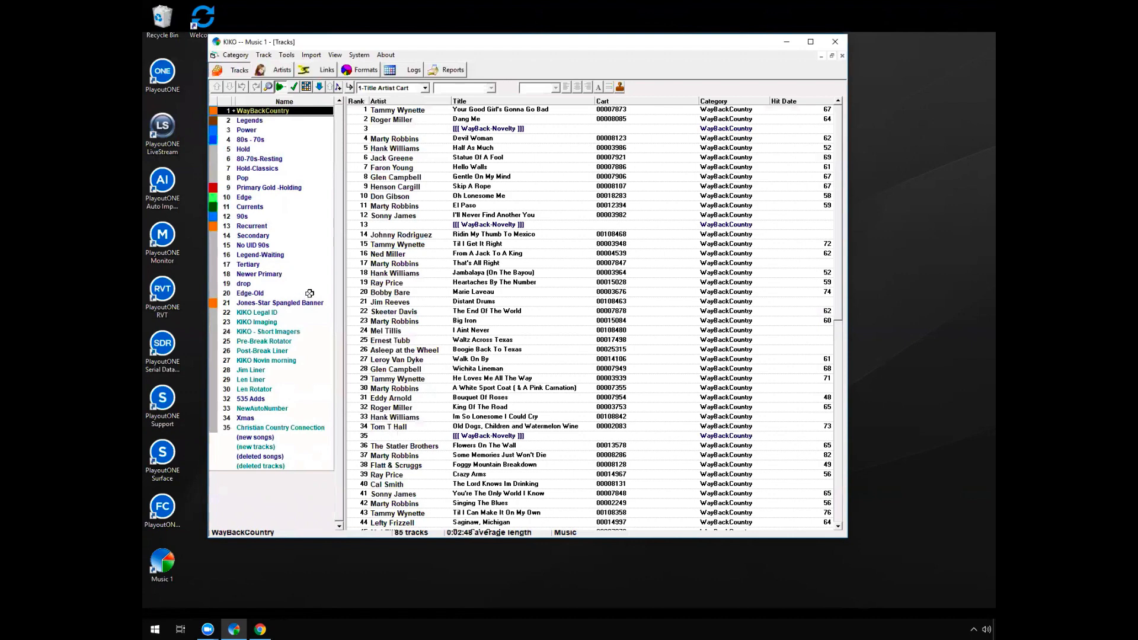
# Browse the No UID 90s and KIKO Novin morning categories, and view the Christian Country Connection track's properties without changing them
pyautogui.click(295, 243)
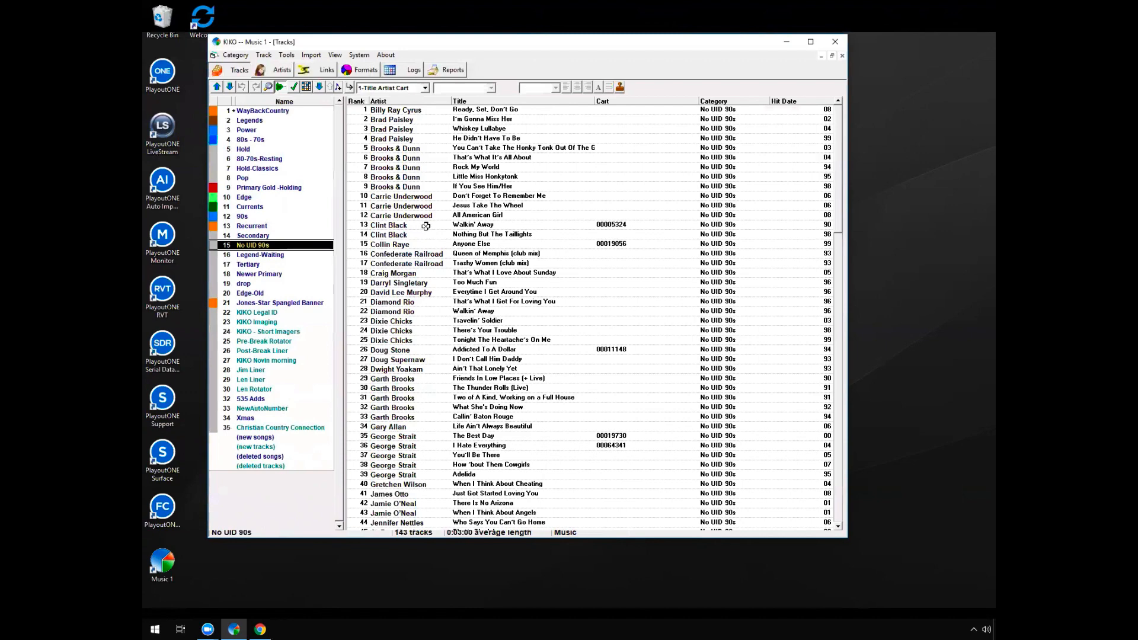
pyautogui.click(294, 360)
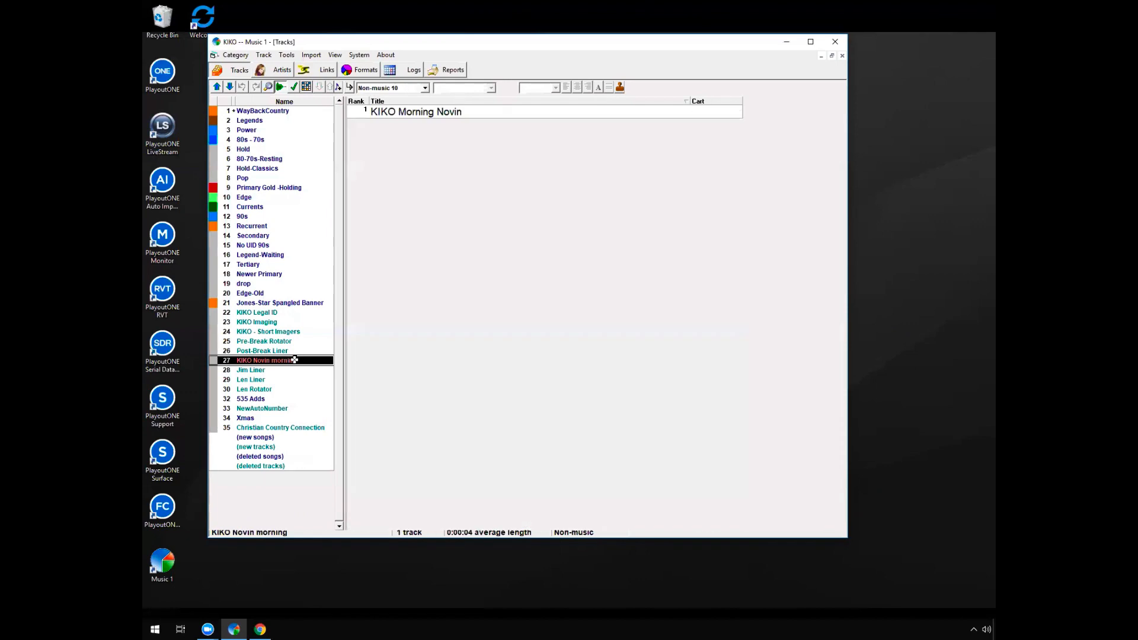
pyautogui.click(302, 429)
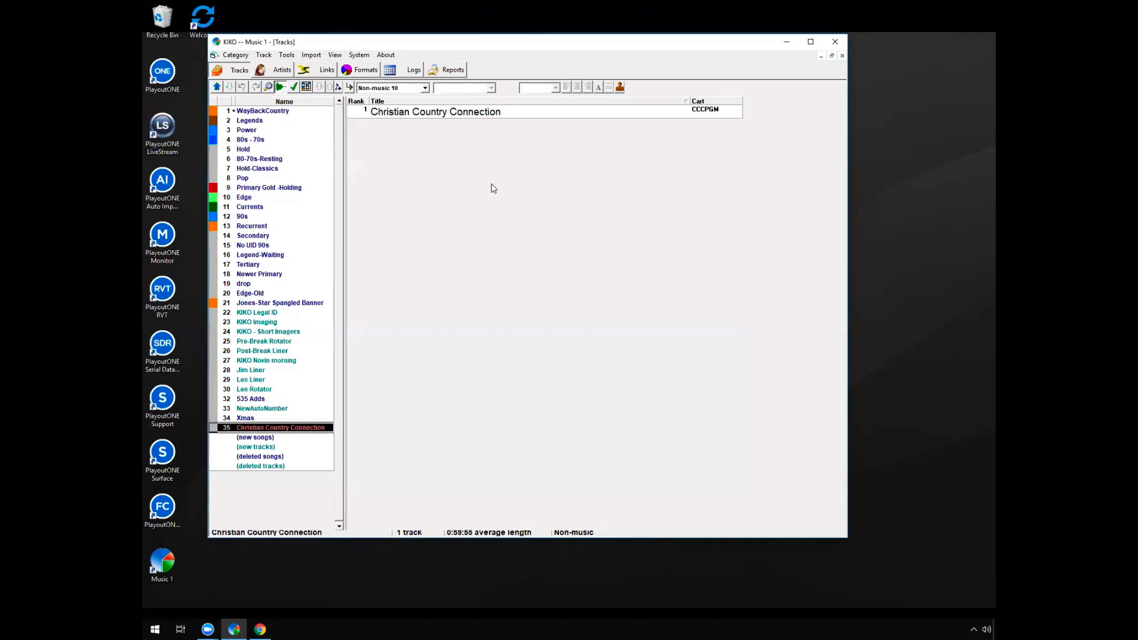
pyautogui.click(516, 107)
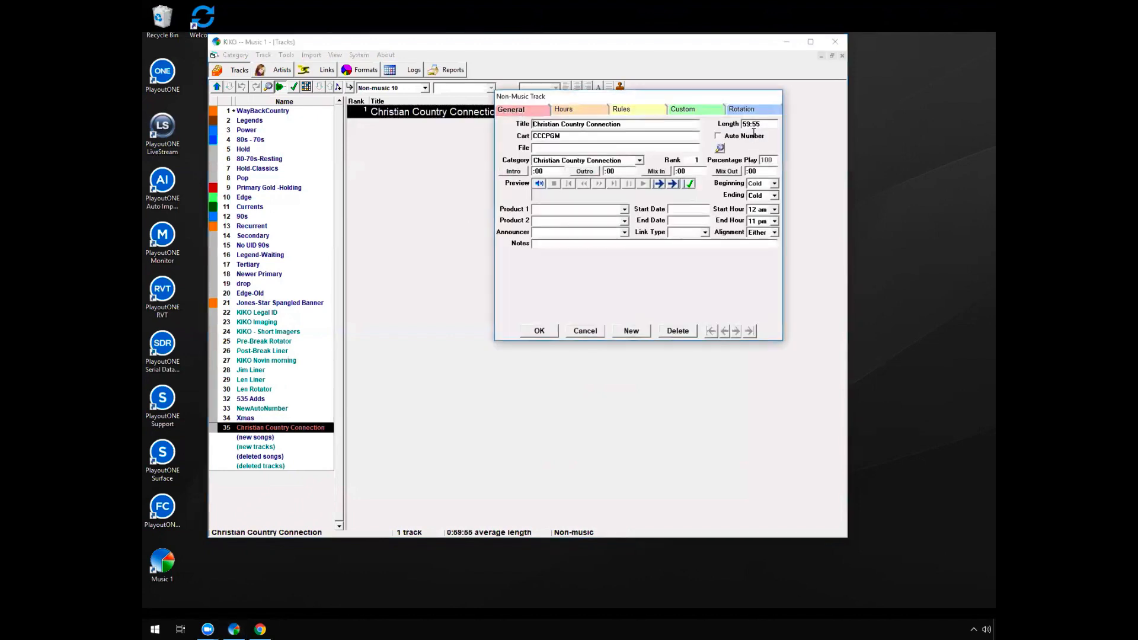
pyautogui.click(578, 332)
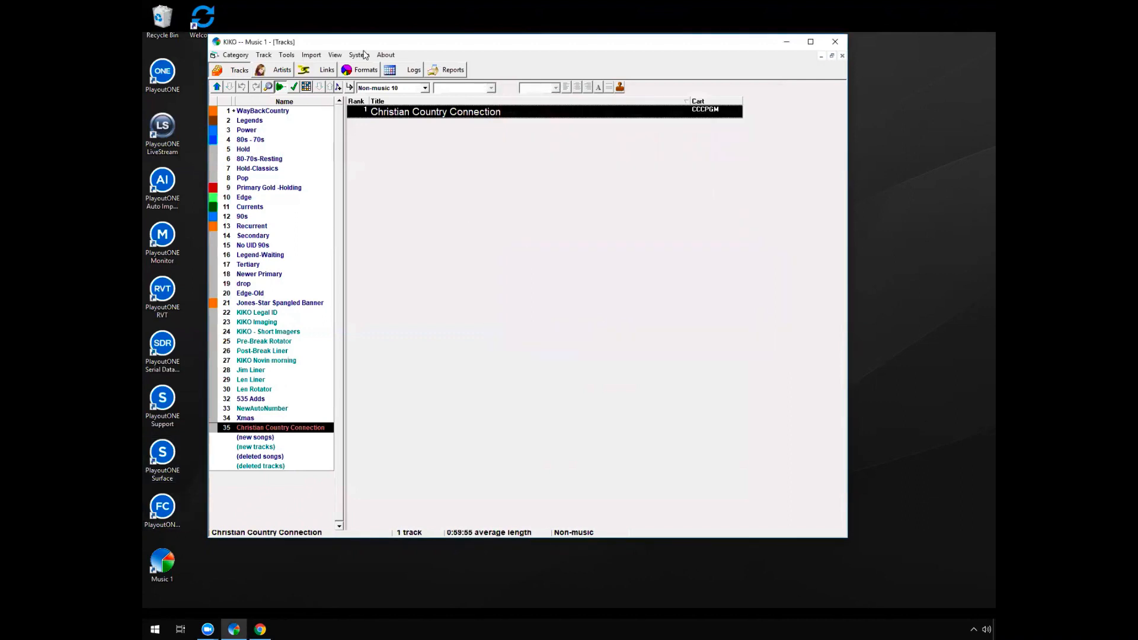
# Open the Christian Country Connection format clock for viewing
pyautogui.click(358, 70)
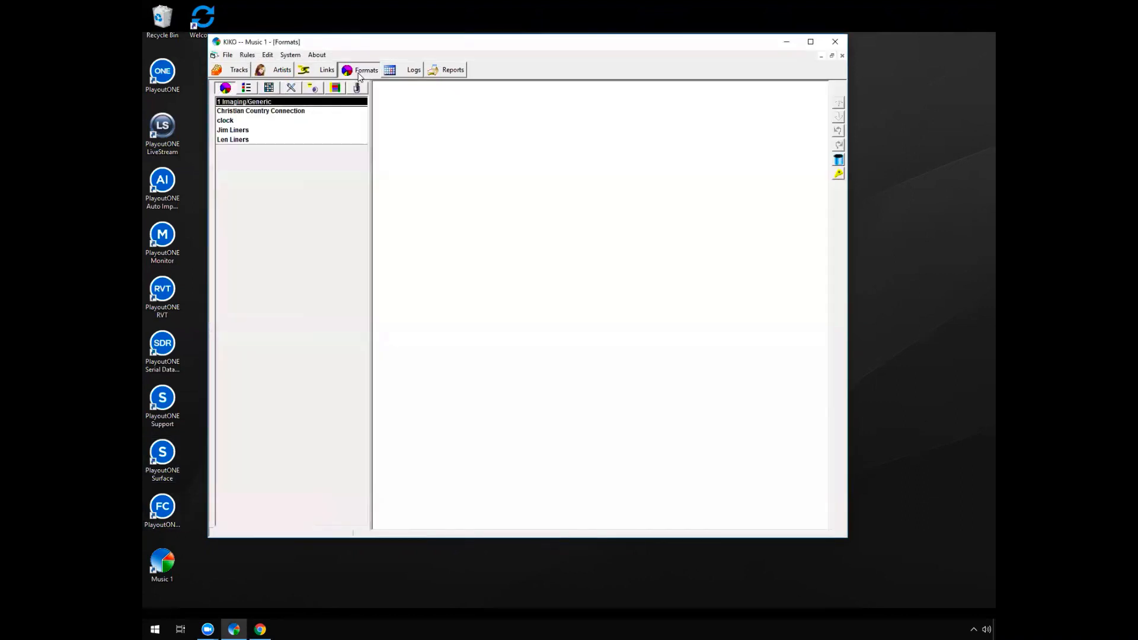
pyautogui.click(319, 112)
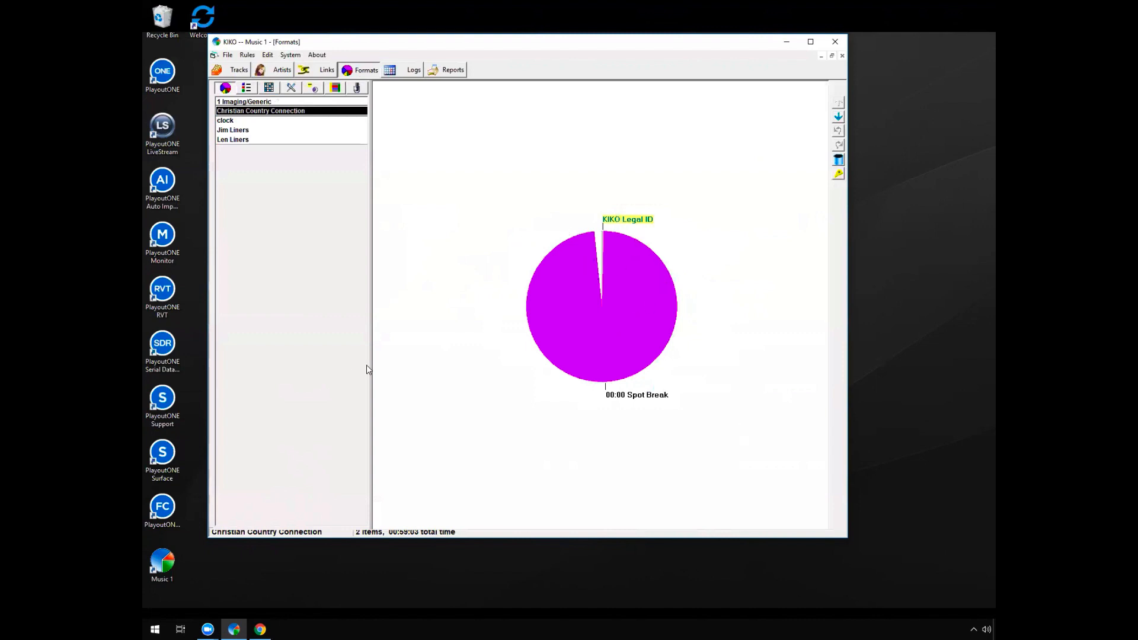
# Examine the Sunday Format's hourly clock assignments and its 7 am Christian Country Connection entry, and return to the track library
pyautogui.click(313, 88)
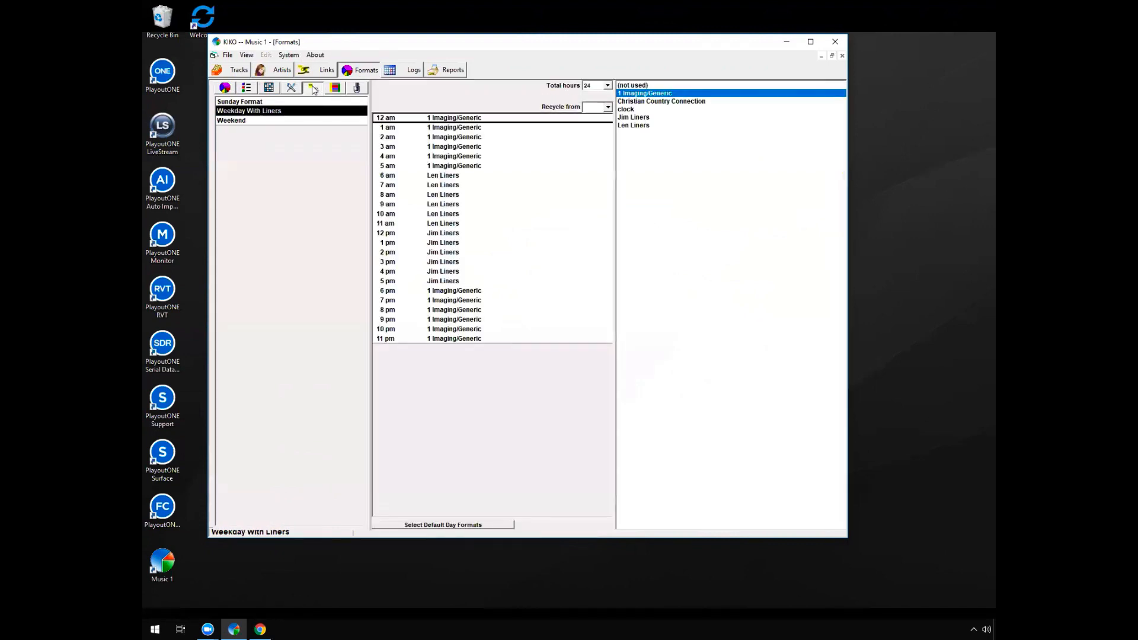
pyautogui.click(270, 101)
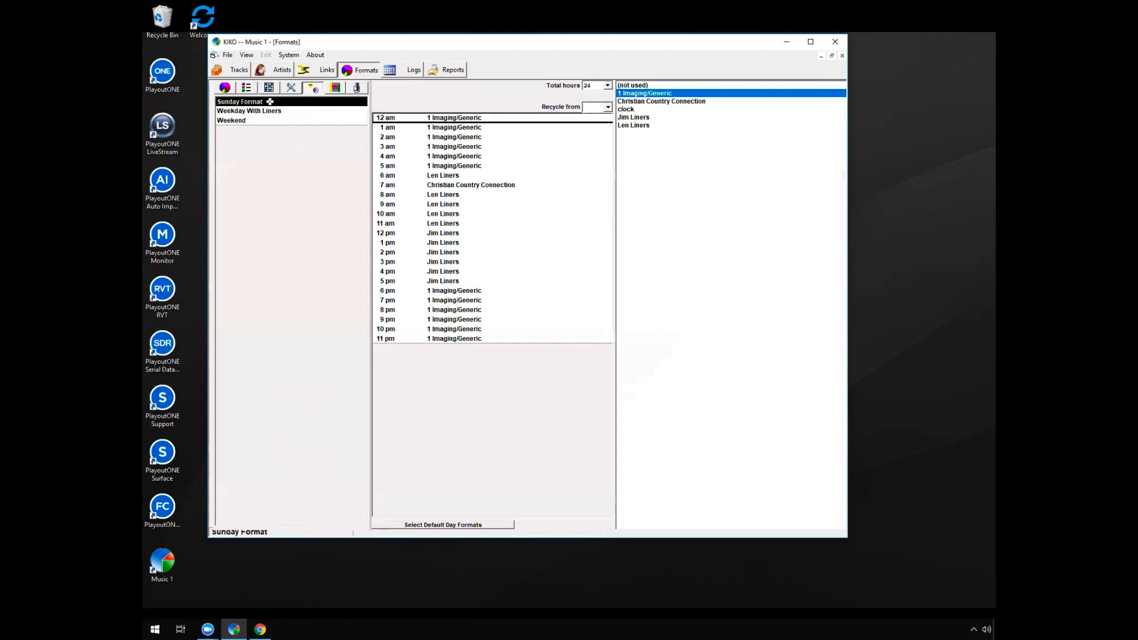
pyautogui.click(510, 185)
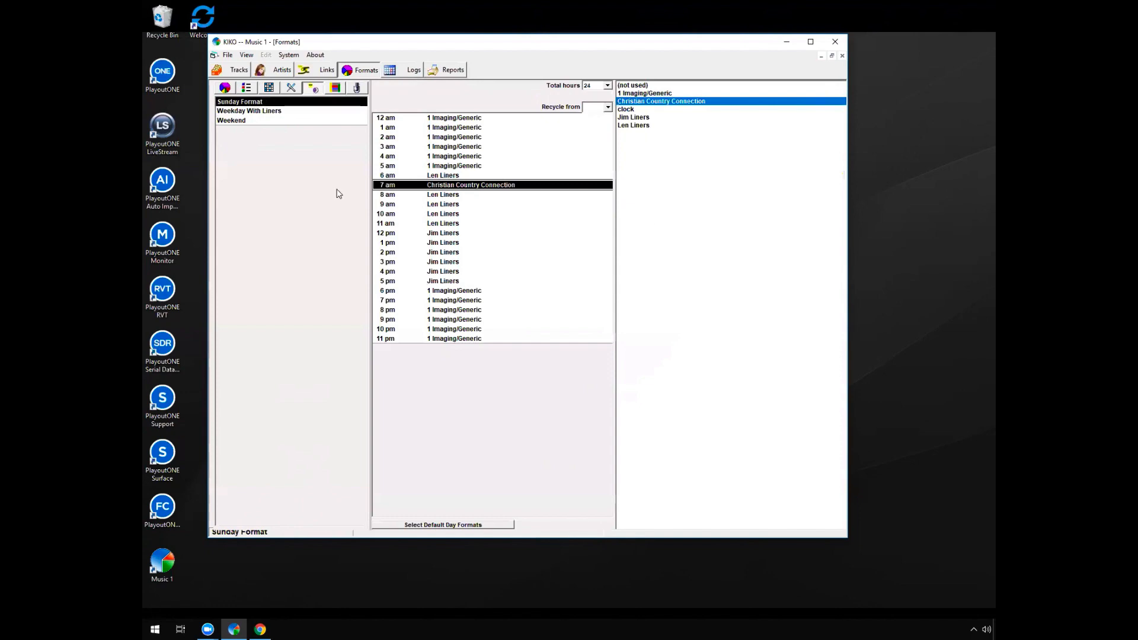
pyautogui.click(232, 71)
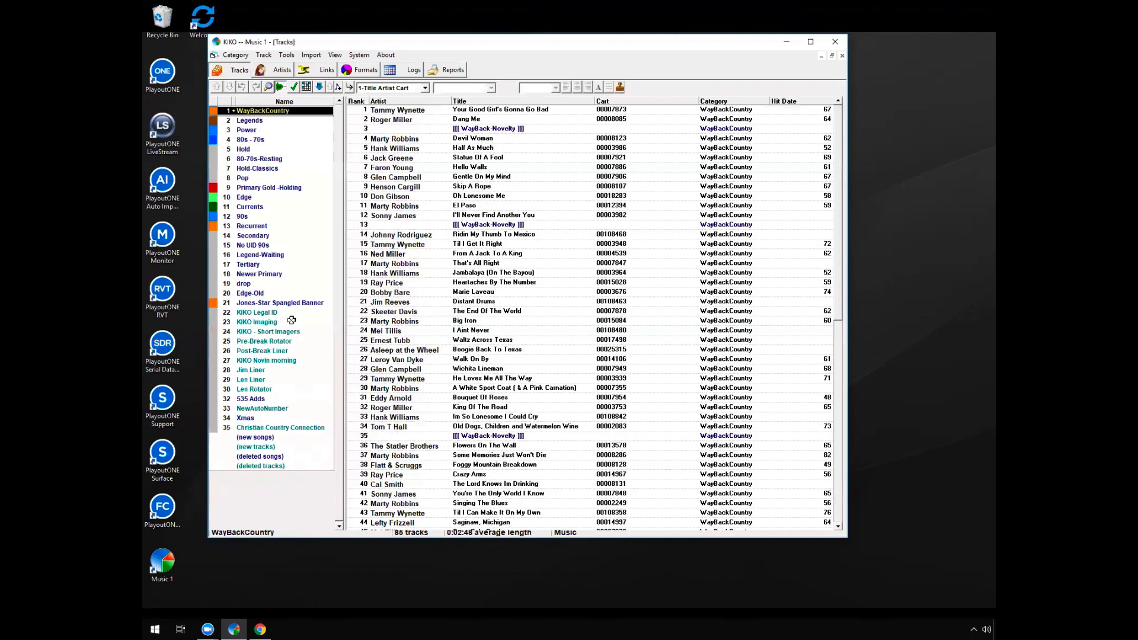
# Clone the 1 Imaging/Generic format clock as a new clock named "christmas clock"
pyautogui.click(368, 69)
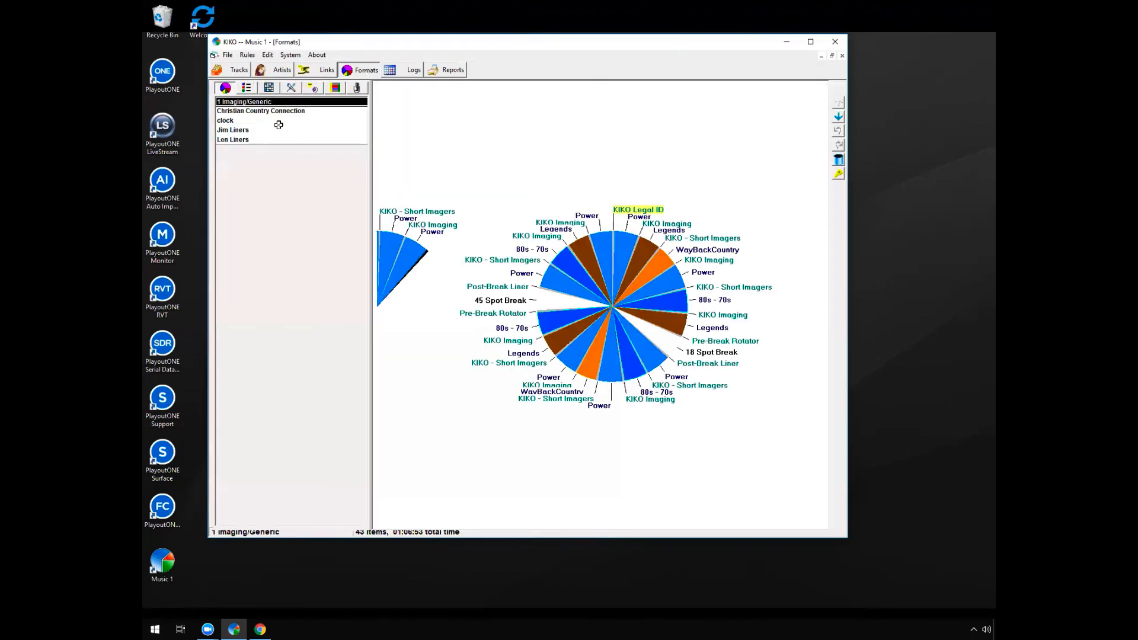
pyautogui.click(228, 55)
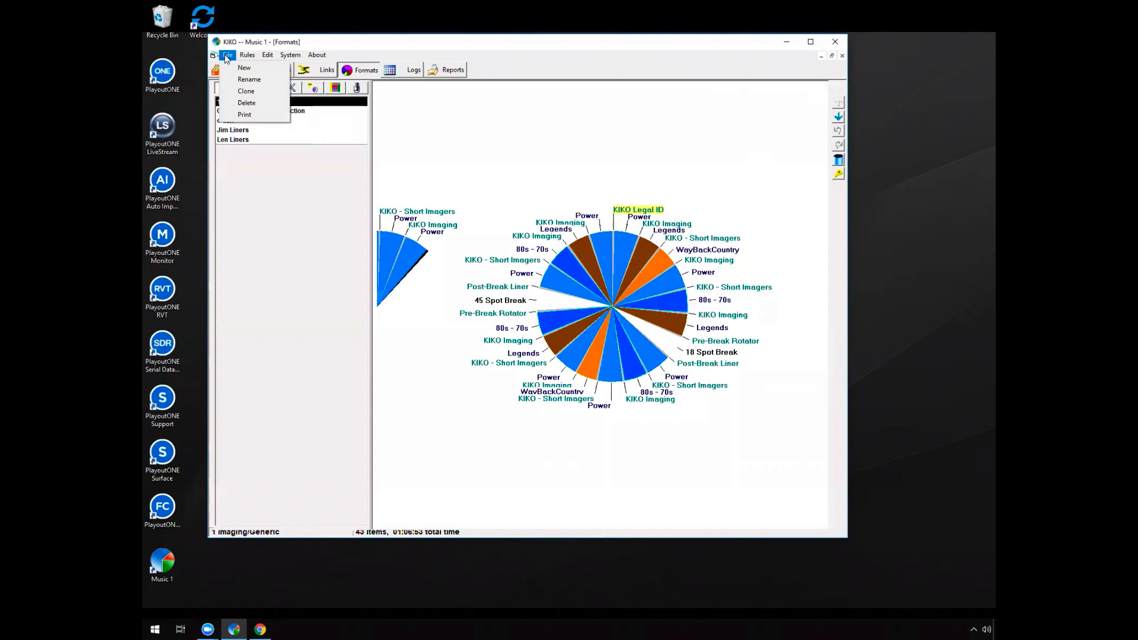
pyautogui.click(249, 90)
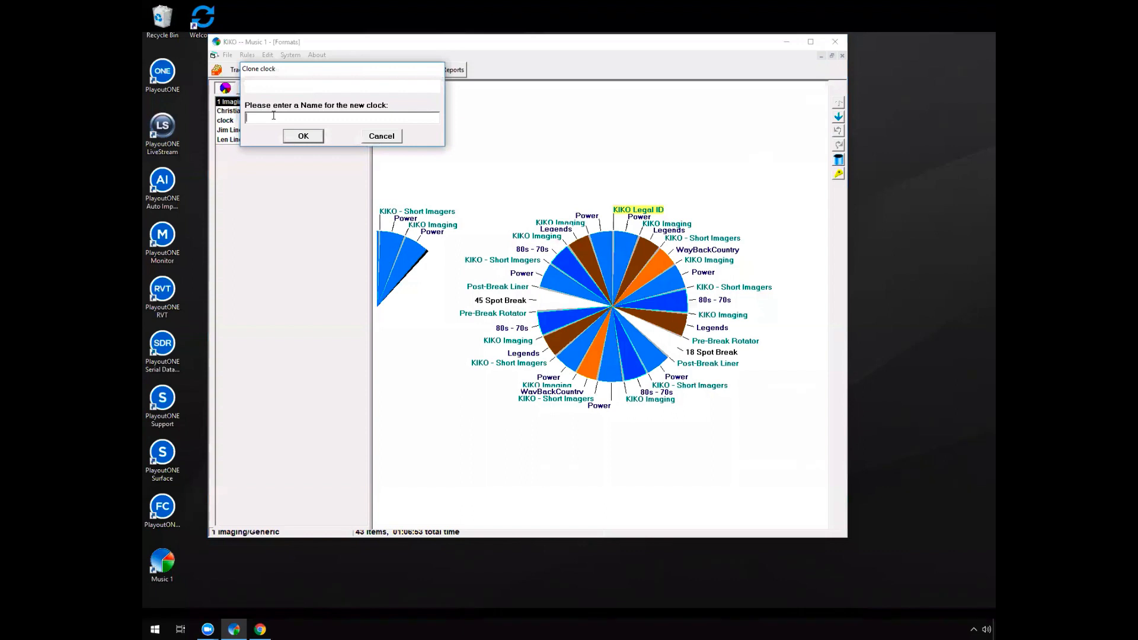
pyautogui.write('cHREIS')
pyautogui.press('BackSpace')
pyautogui.press('BackSpace')
pyautogui.press('BackSpace')
pyautogui.press('BackSpace')
pyautogui.press('BackSpace')
pyautogui.press('BackSpace')
pyautogui.write('chj')
pyautogui.press('BackSpace')
pyautogui.write('ristmas clock')
pyautogui.press('Return')
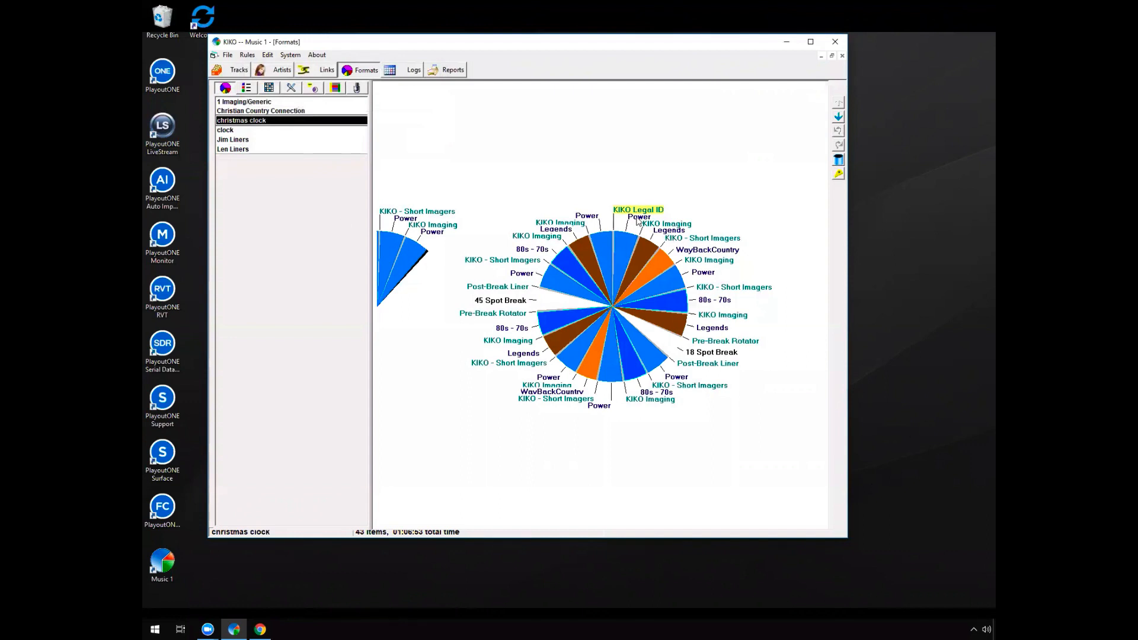
# Change the category of the christmas clock's first Power position, just after KIKO Legal ID, to Xmas
pyautogui.rightClick(636, 219)
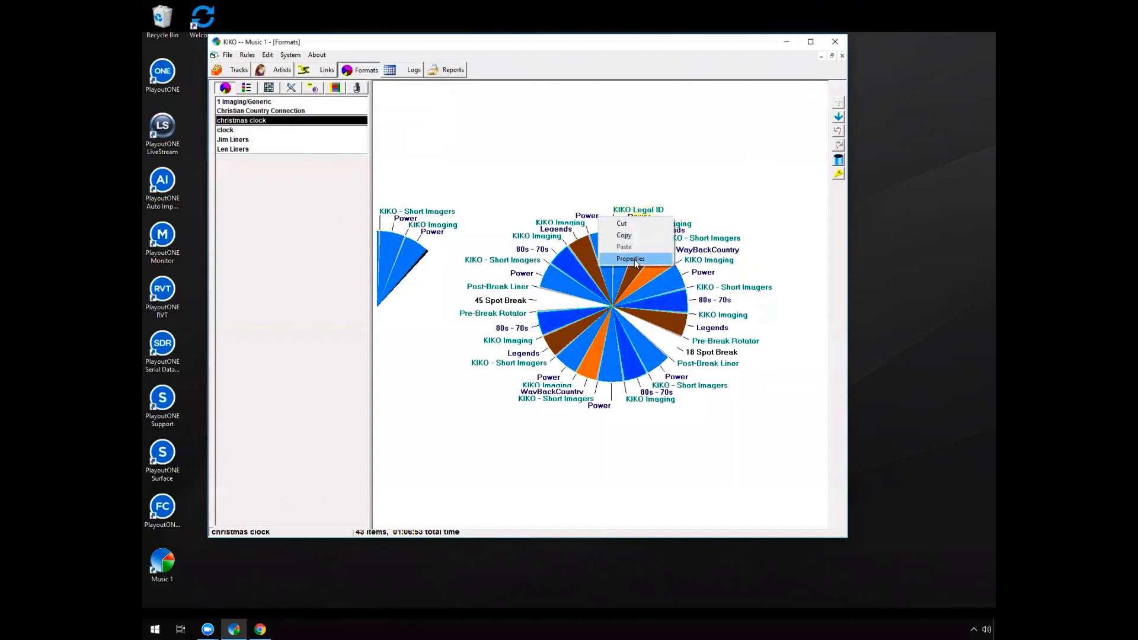
pyautogui.click(634, 259)
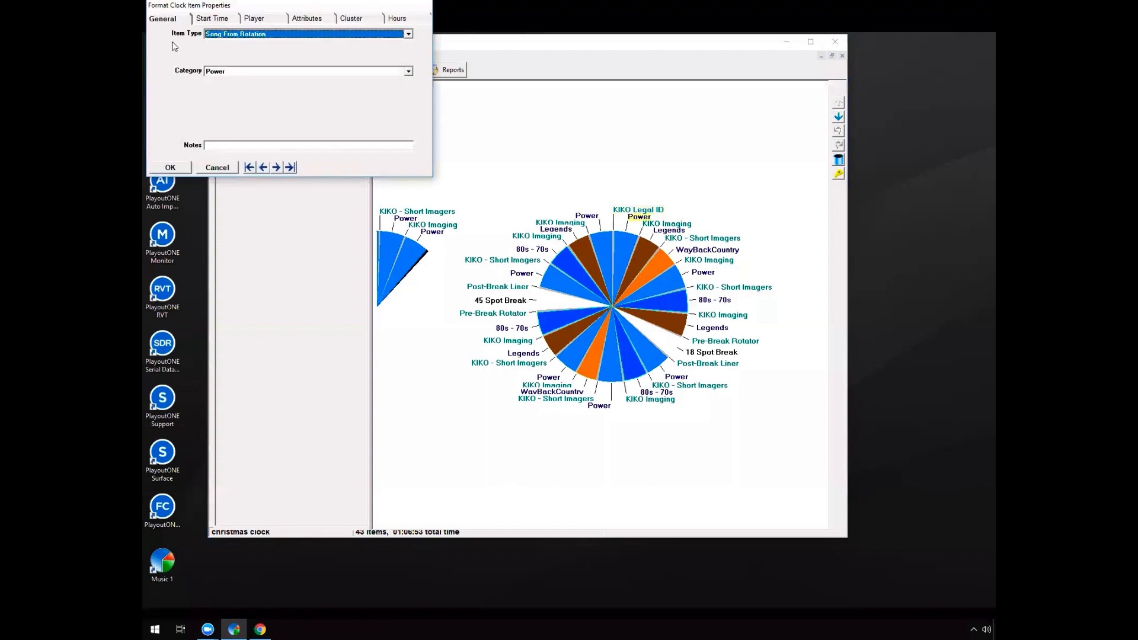
pyautogui.click(245, 71)
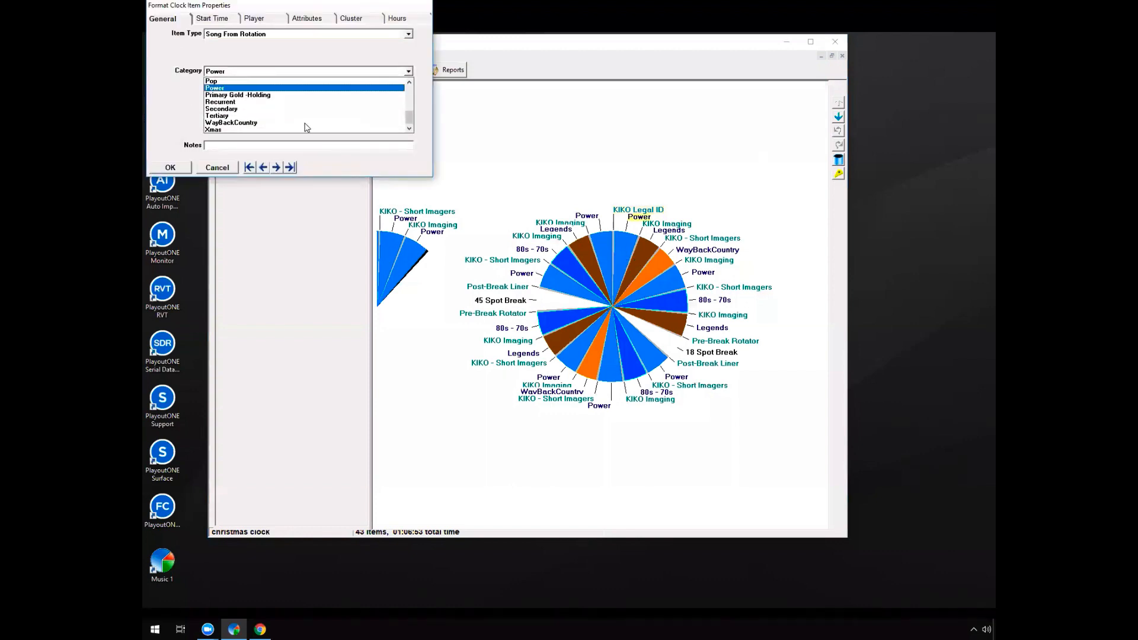
pyautogui.click(252, 131)
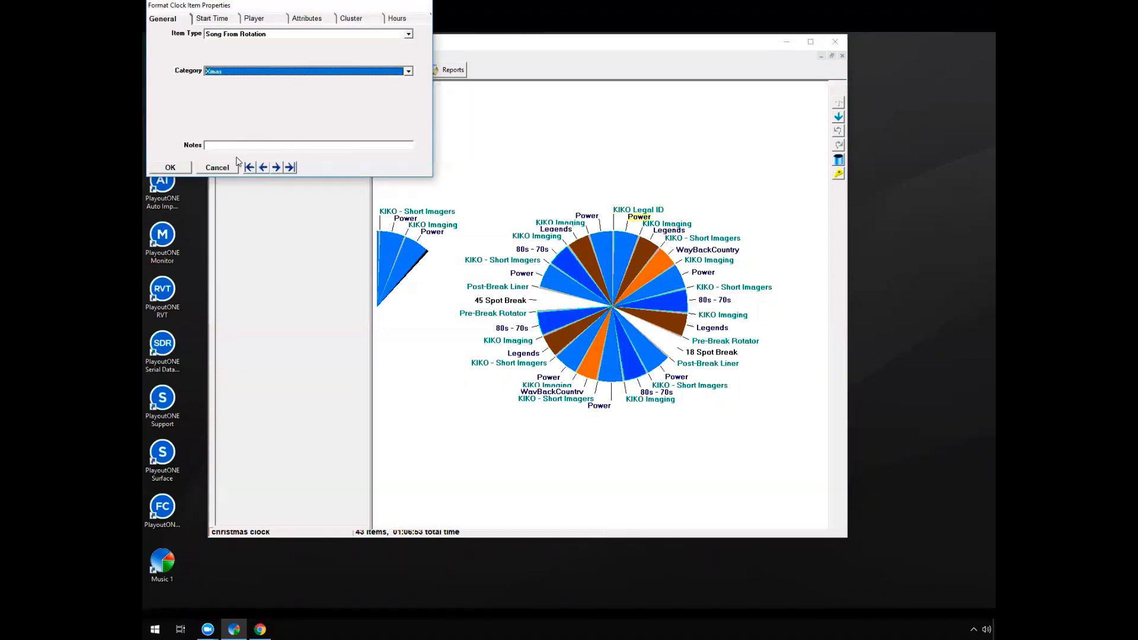
pyautogui.click(280, 168)
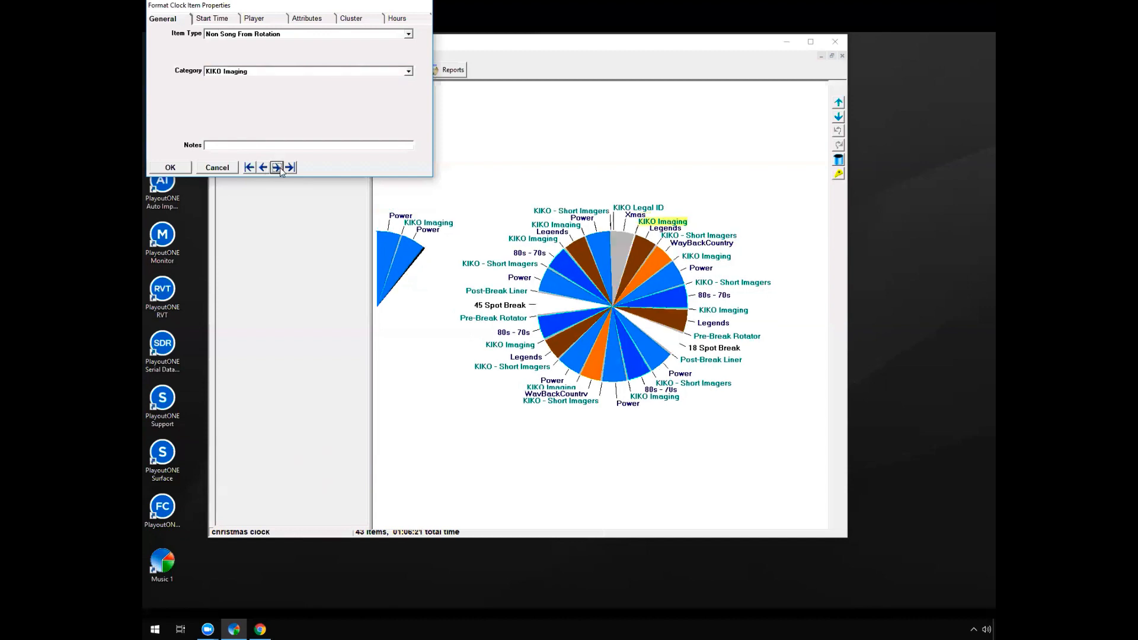
# Advance through the clock items to the first 80s - 70s position, set its category to Xmas, and apply it
pyautogui.click(280, 168)
pyautogui.click(280, 168)
pyautogui.click(279, 168)
pyautogui.click(280, 167)
pyautogui.click(280, 167)
pyautogui.click(280, 167)
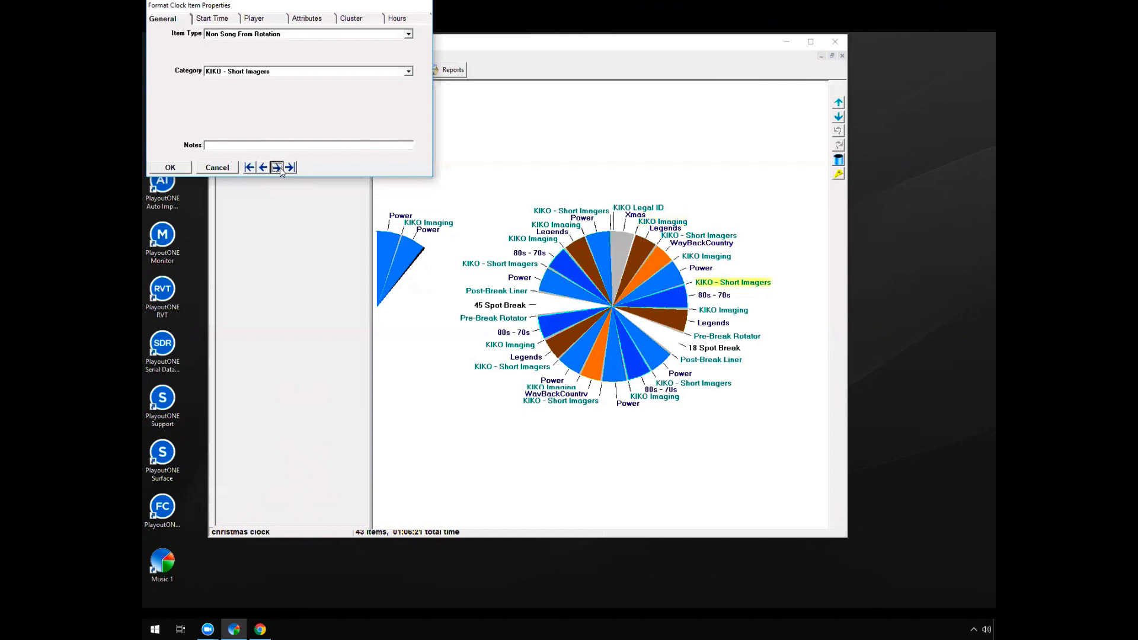
pyautogui.click(280, 167)
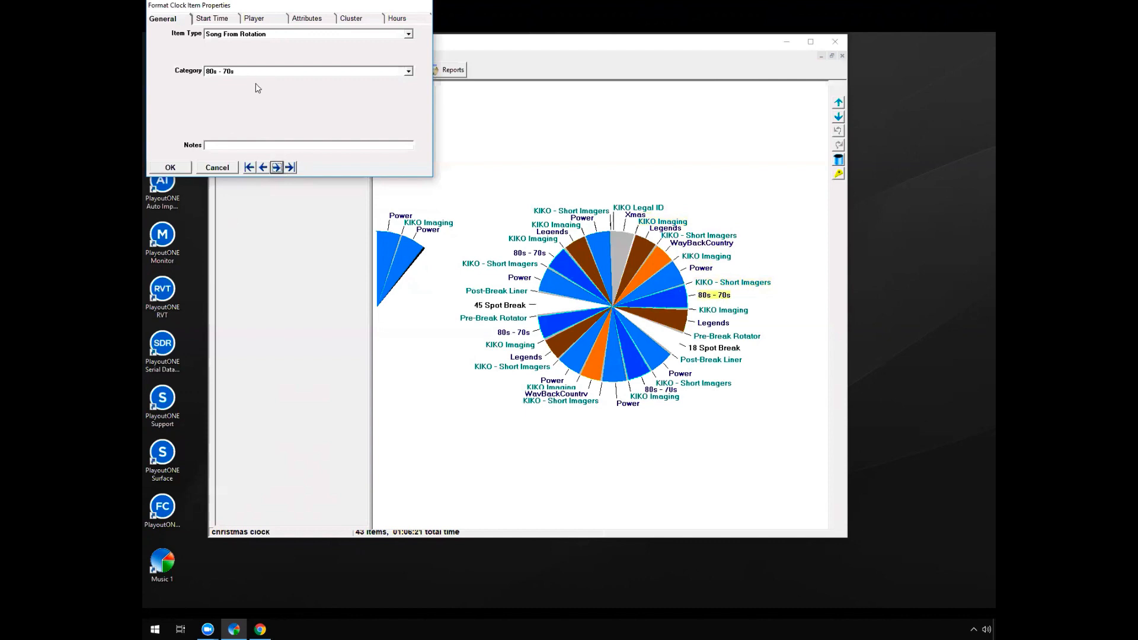
pyautogui.click(285, 72)
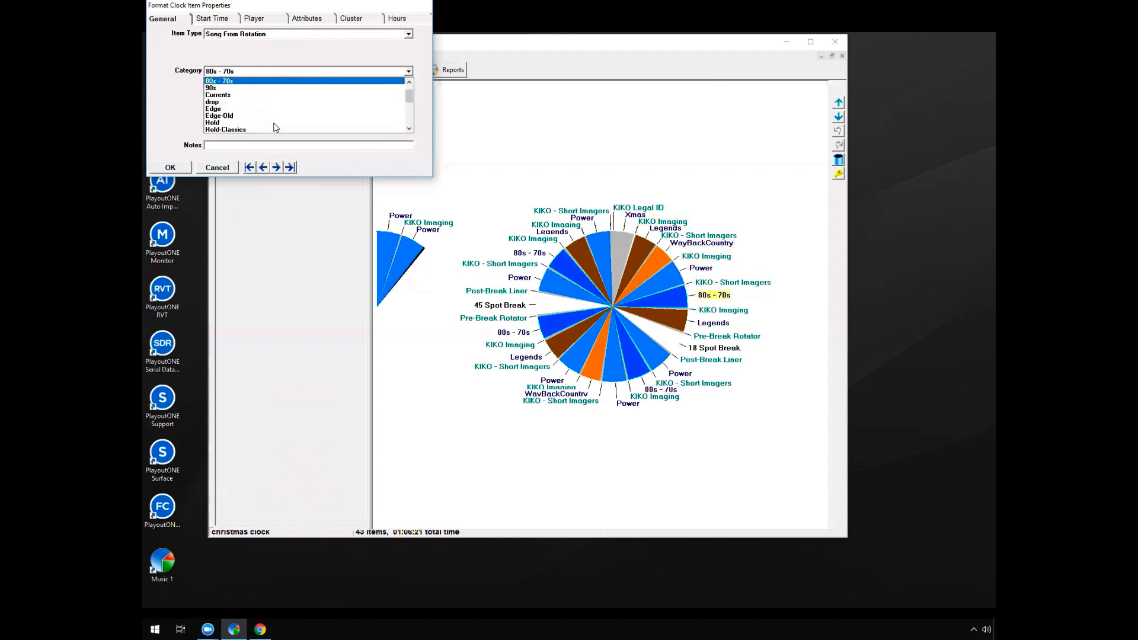
pyautogui.moveTo(409, 97); pyautogui.dragTo(409, 125)
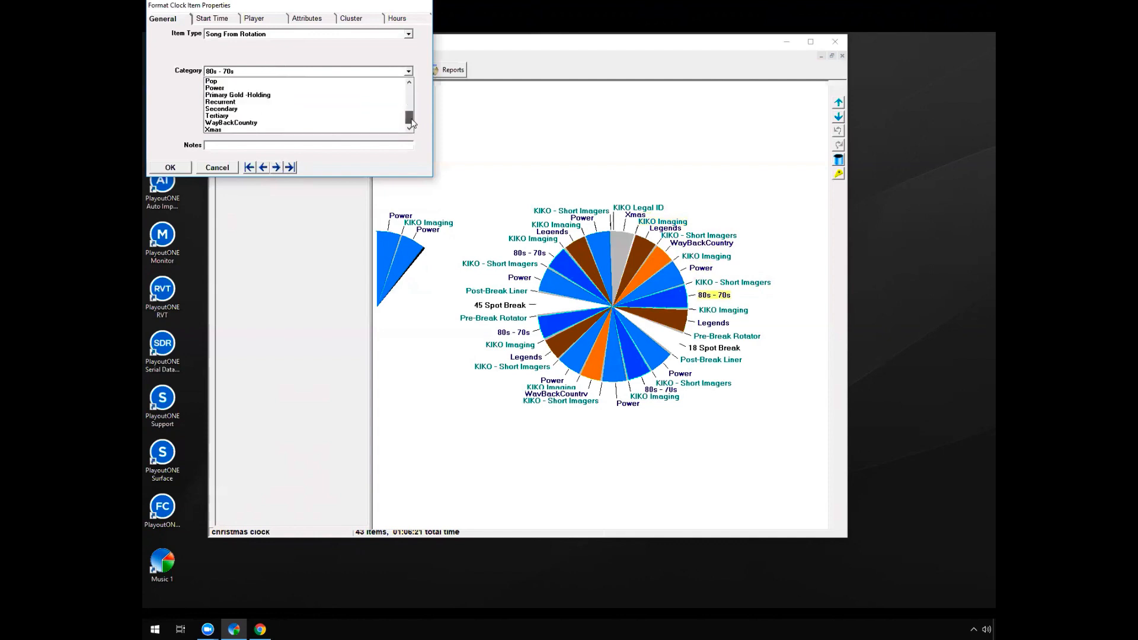
pyautogui.click(346, 129)
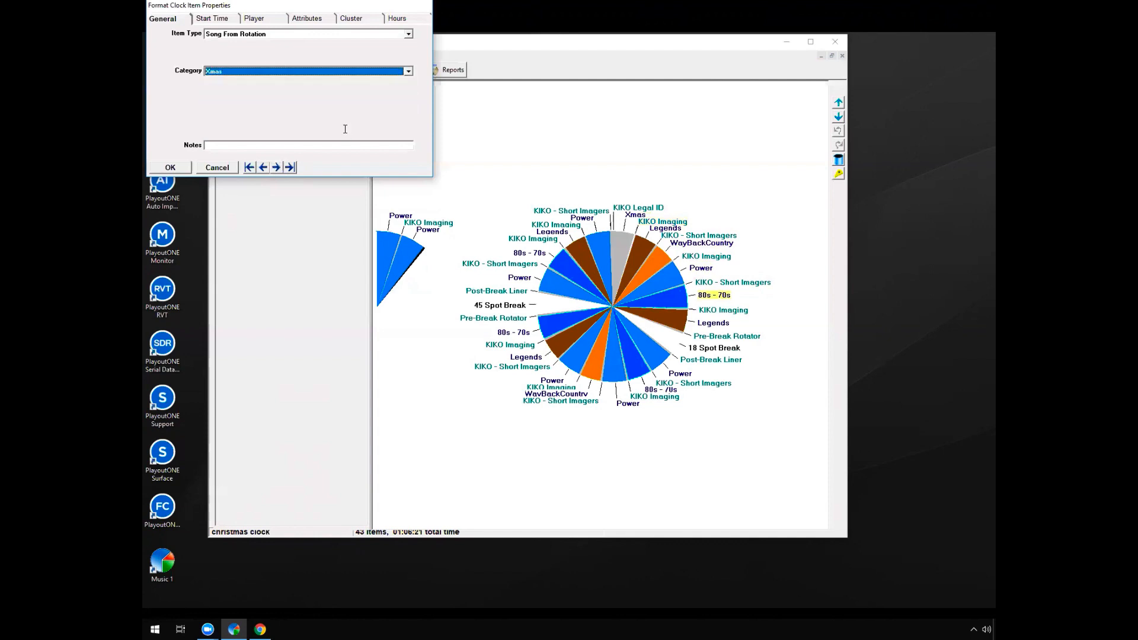
pyautogui.click(169, 168)
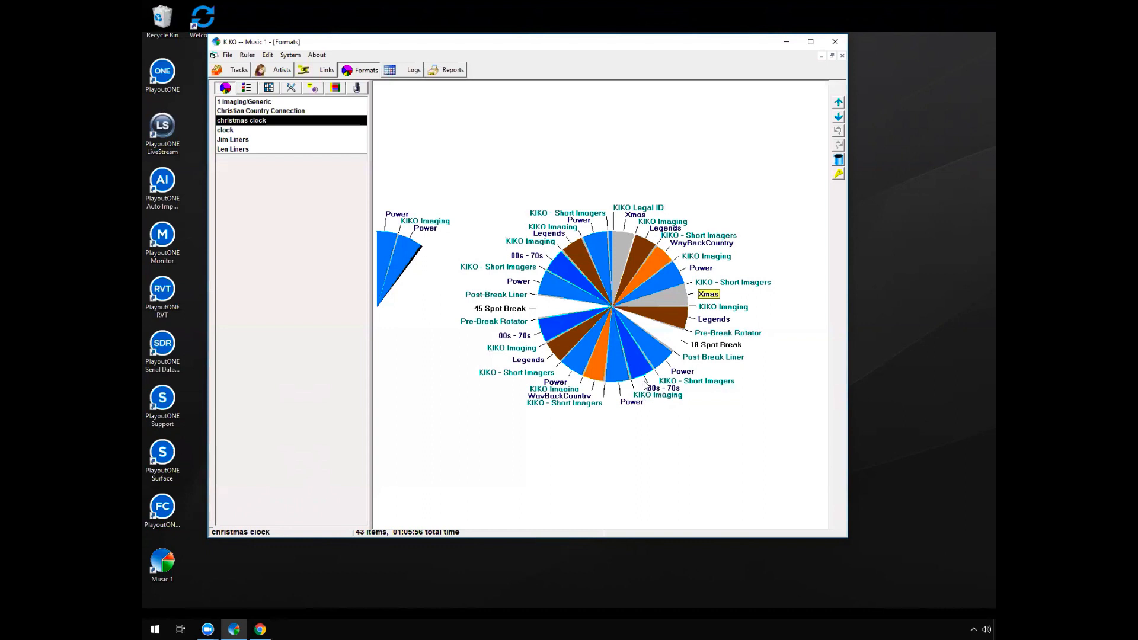
# Select a Legends position without changing it, and leave for the track library without saving the christmas clock's changes
pyautogui.click(525, 363)
pyautogui.rightClick(525, 364)
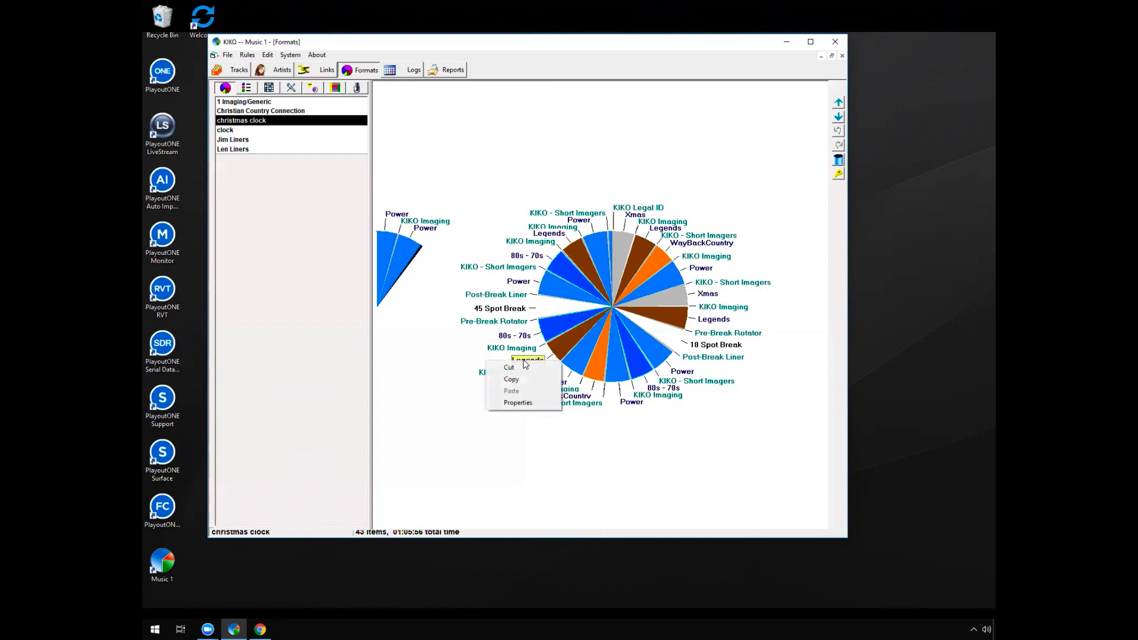
pyautogui.click(466, 421)
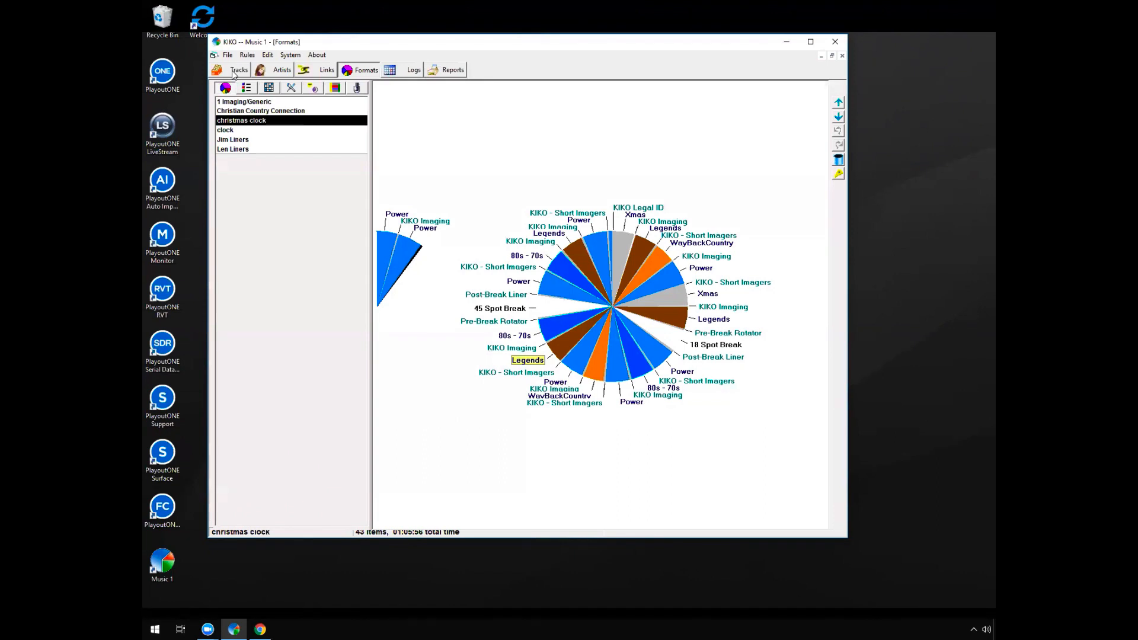
pyautogui.click(233, 72)
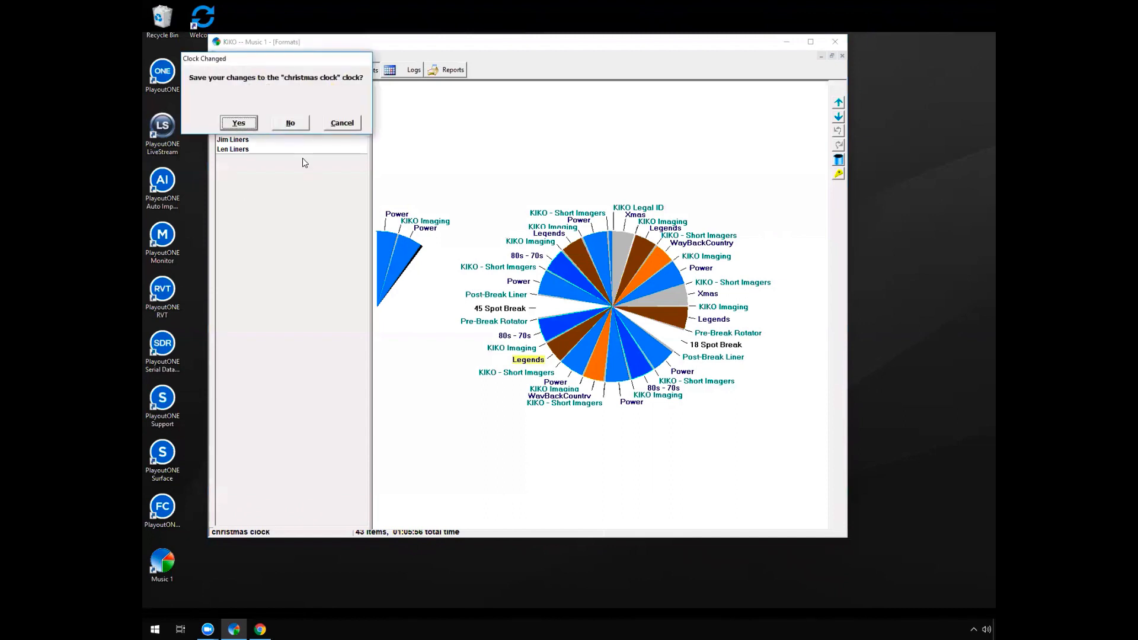
pyautogui.click(290, 125)
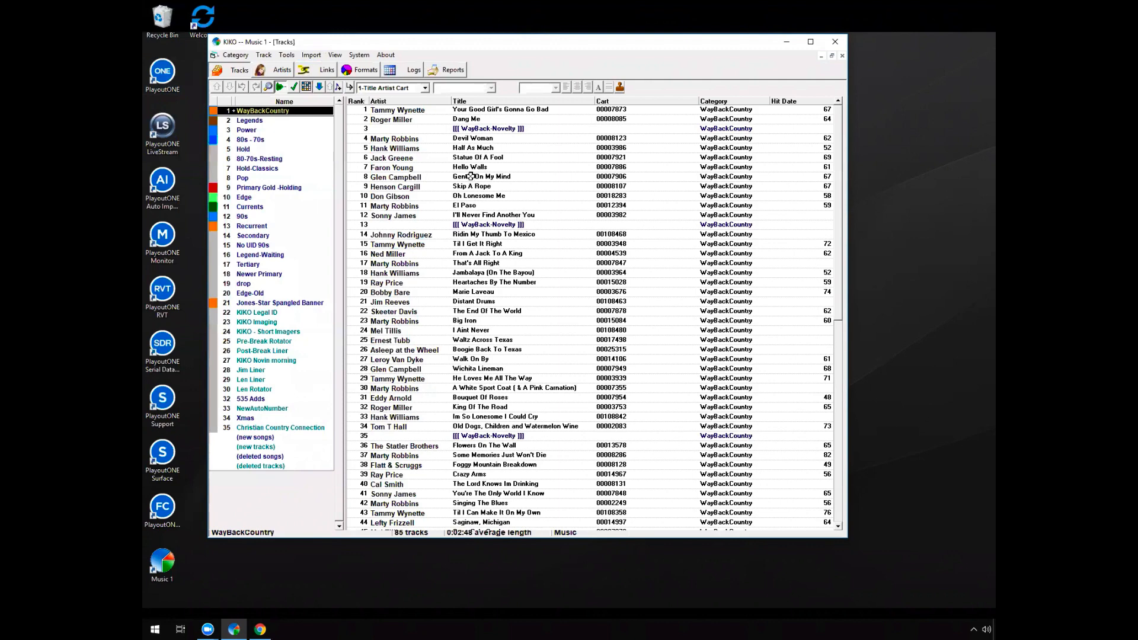
# Browse the tracks in the Pre-Break Rotator, No UID 90s and KIKO Imaging categories
pyautogui.click(297, 342)
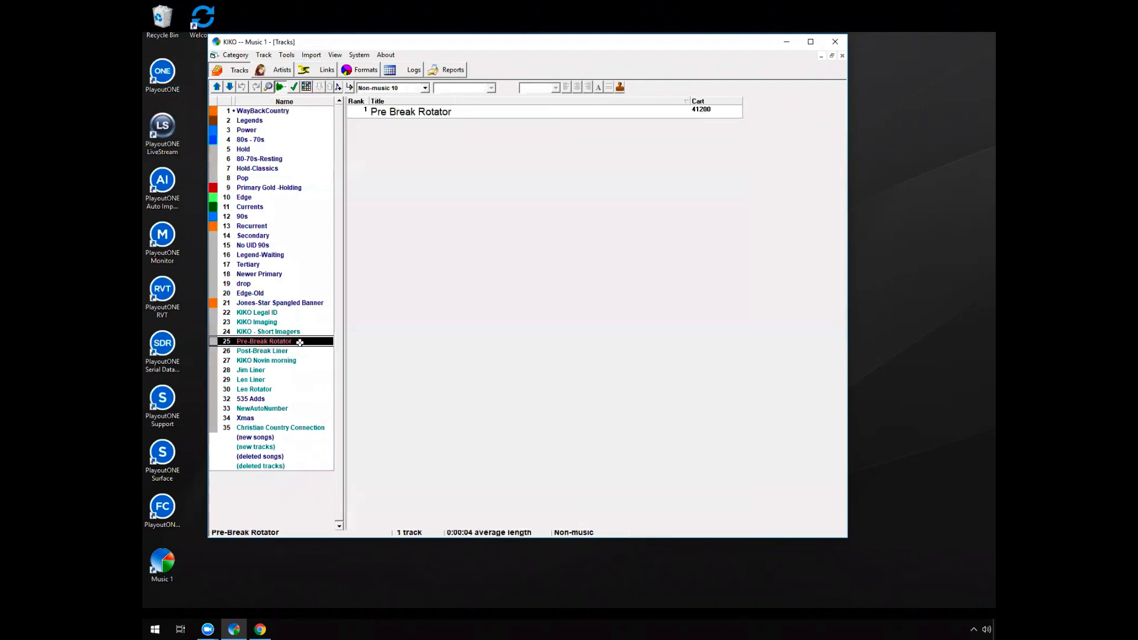
pyautogui.click(268, 245)
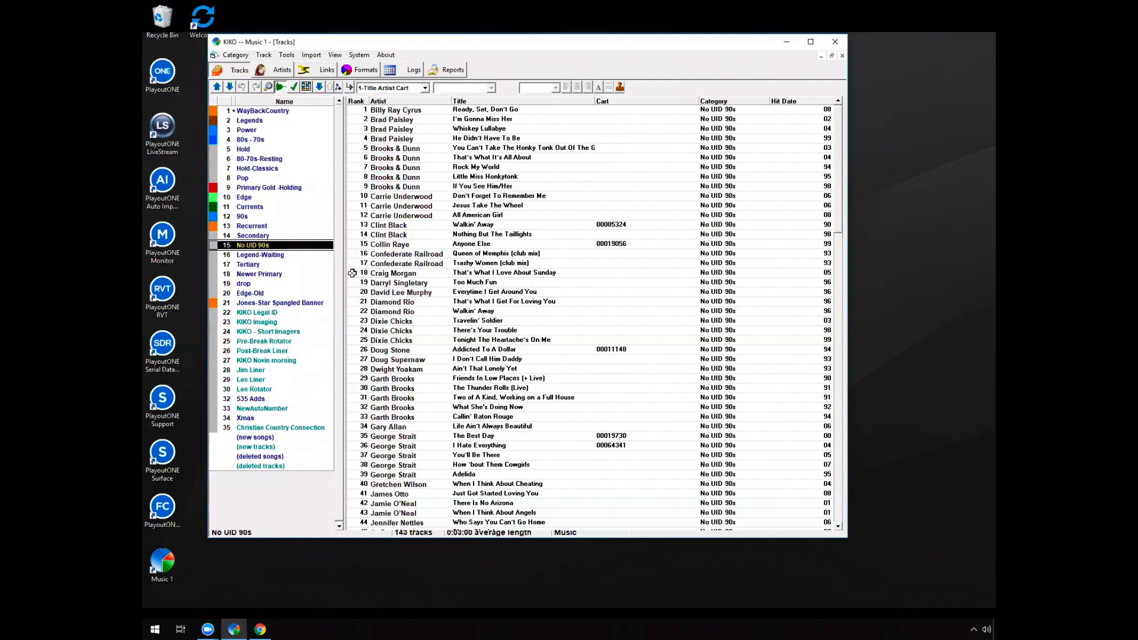
pyautogui.click(261, 322)
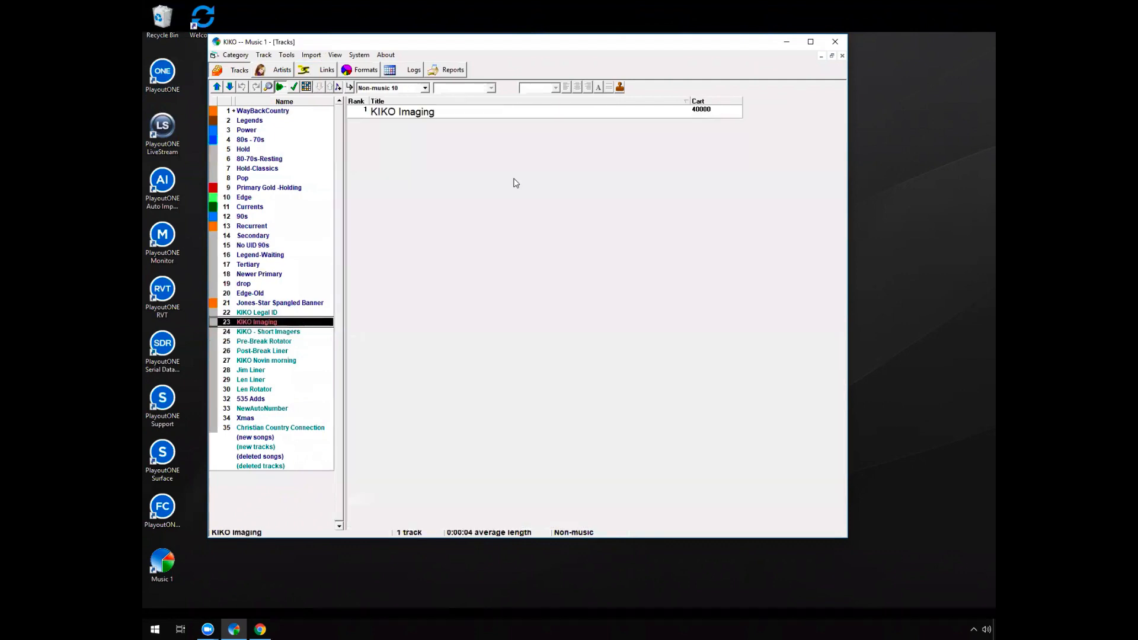
# Restrict all hours from Monday through Saturday in the KIKO Imaging track's hour grid
pyautogui.doubleClick(532, 111)
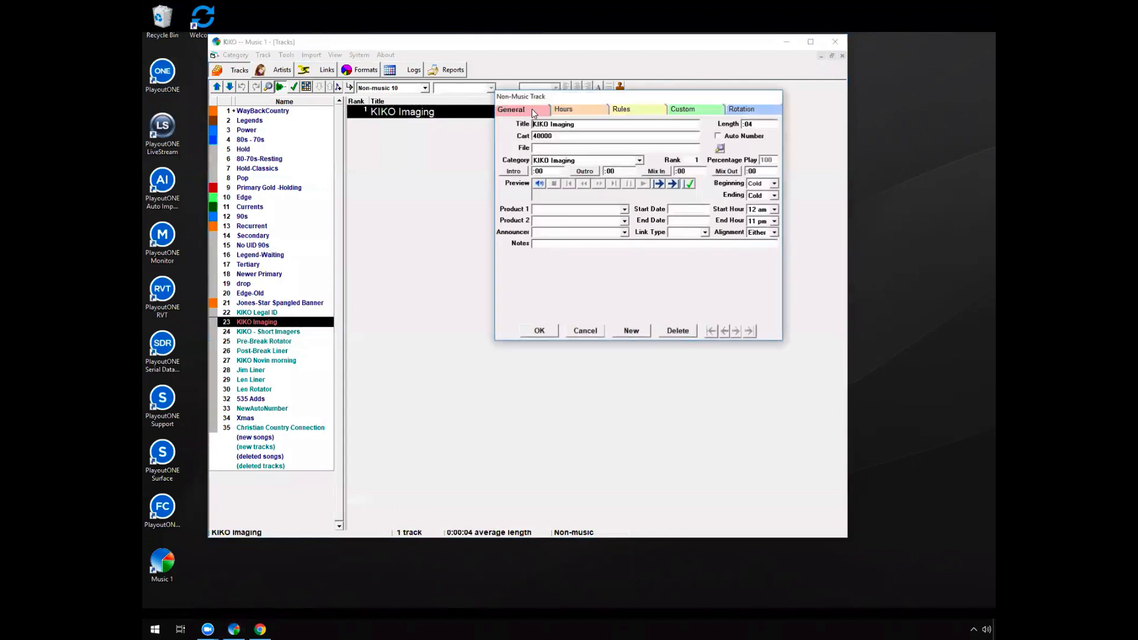
pyautogui.click(587, 110)
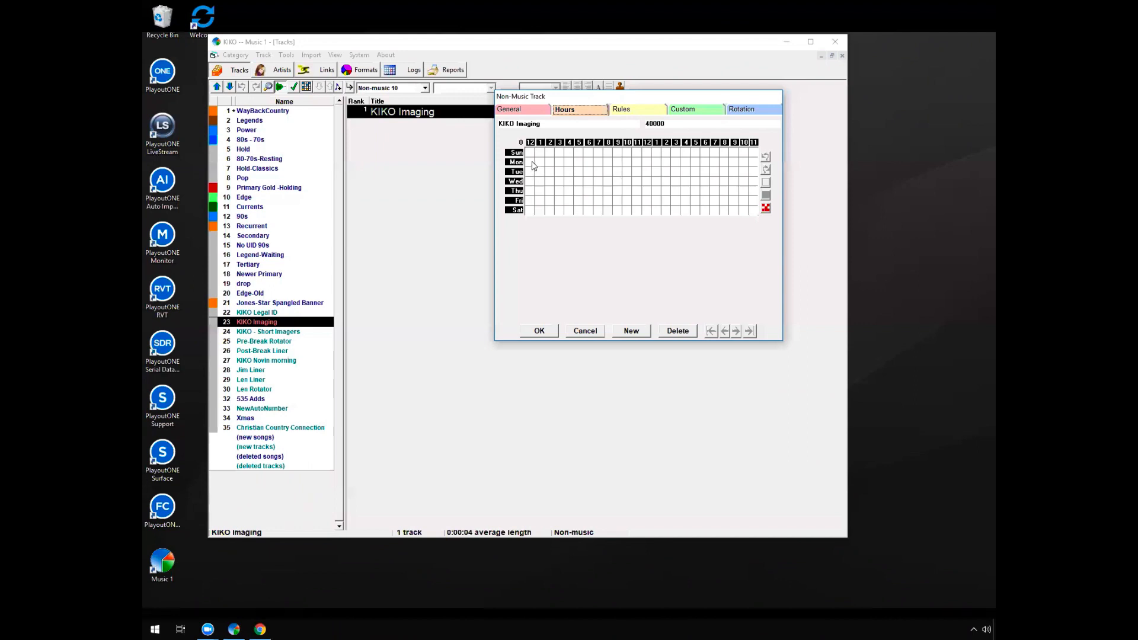
pyautogui.moveTo(531, 160); pyautogui.dragTo(757, 212)
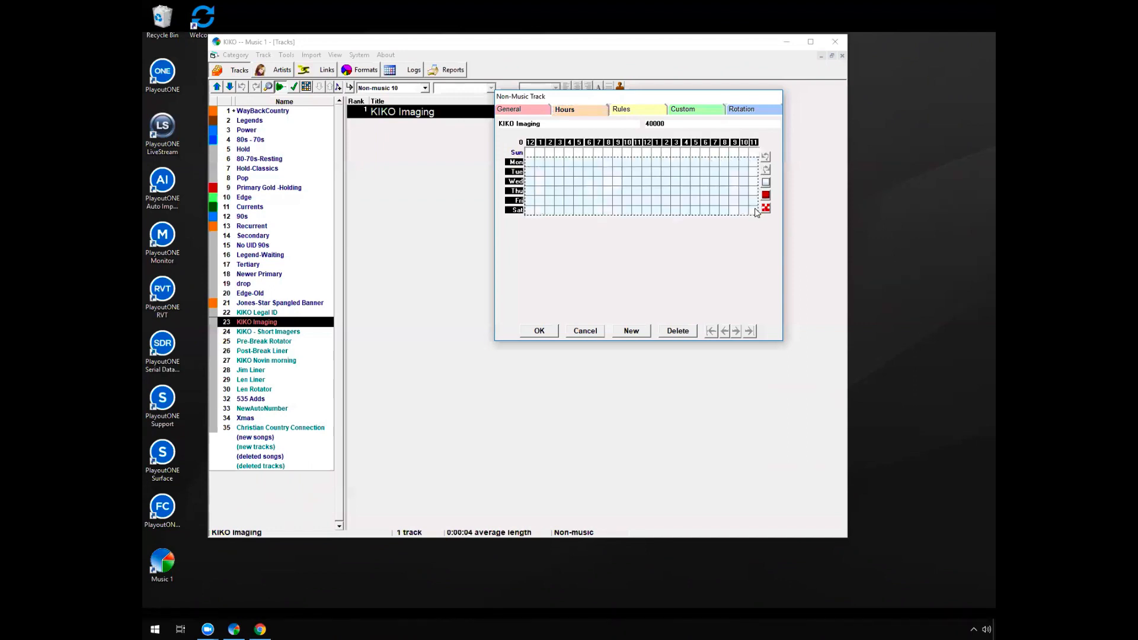
pyautogui.click(766, 196)
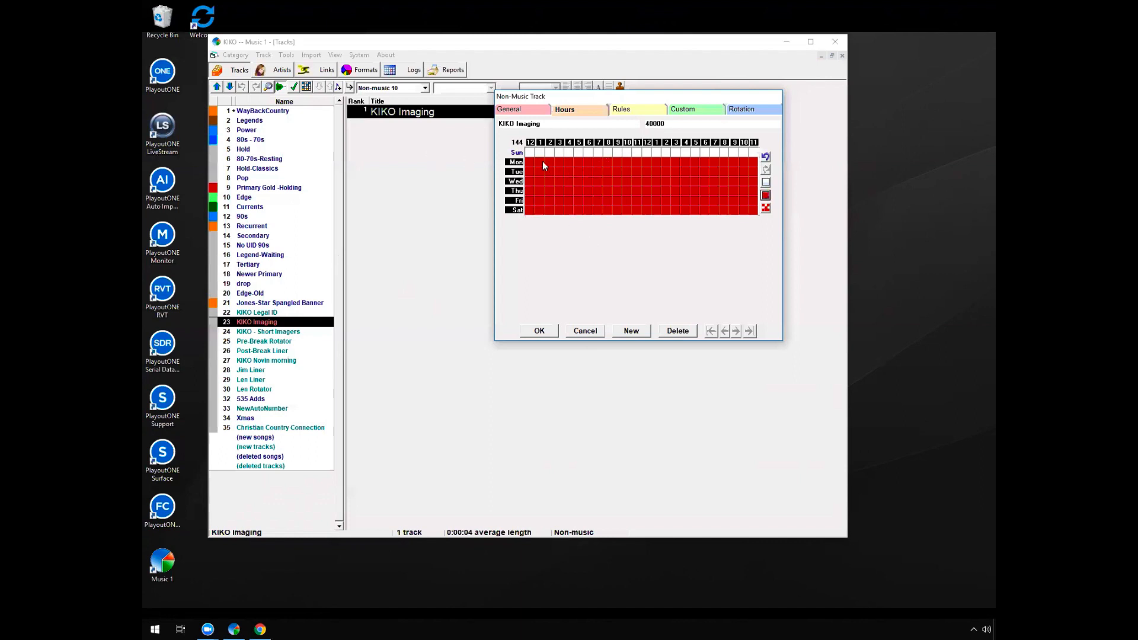
# Restrict all Sunday hours as well, and reapply the restriction to the Sunday and Monday rows
pyautogui.moveTo(531, 152); pyautogui.dragTo(756, 155)
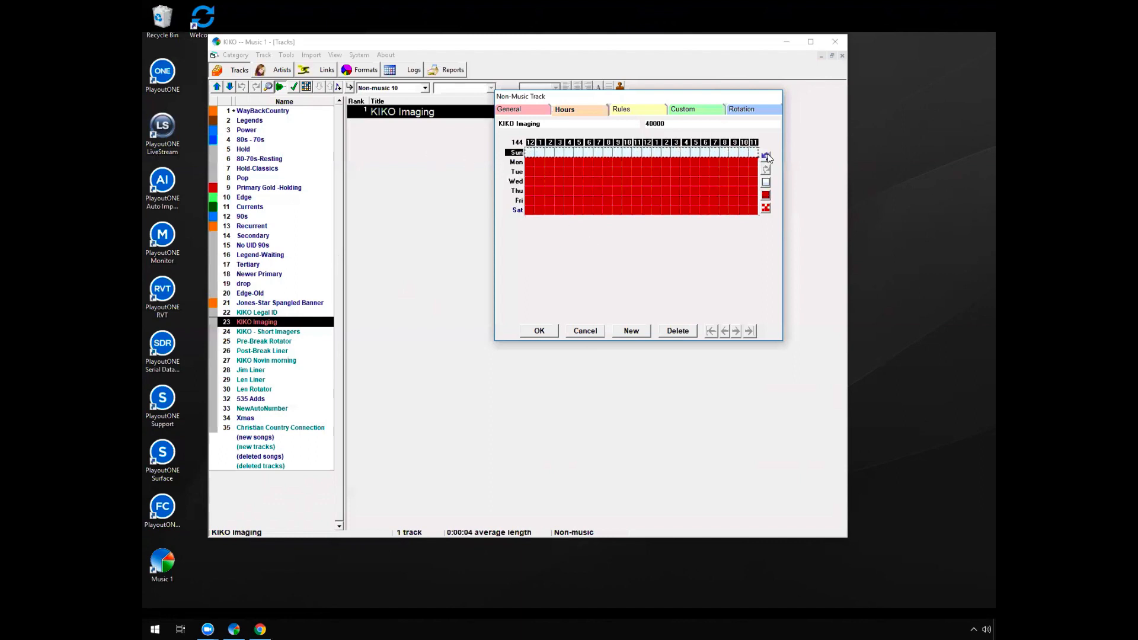
pyautogui.click(766, 195)
pyautogui.moveTo(529, 161); pyautogui.dragTo(756, 158)
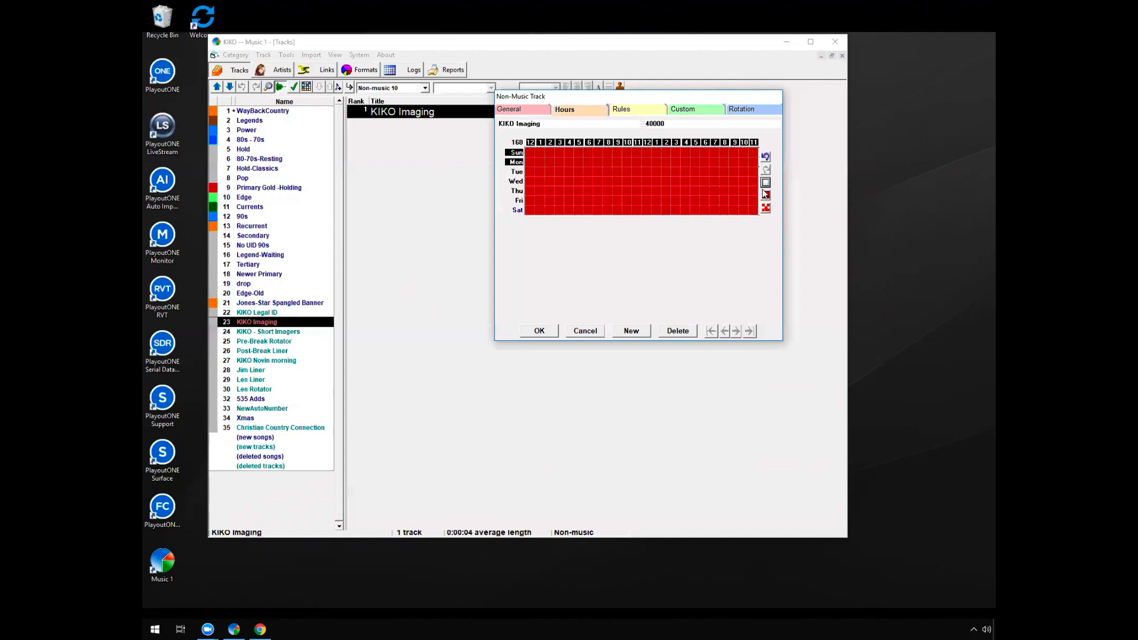
pyautogui.click(767, 183)
pyautogui.click(765, 195)
# Clear the restriction from all Tuesday hours, and cancel the KIKO Imaging track's hour changes
pyautogui.moveTo(527, 171); pyautogui.dragTo(692, 180)
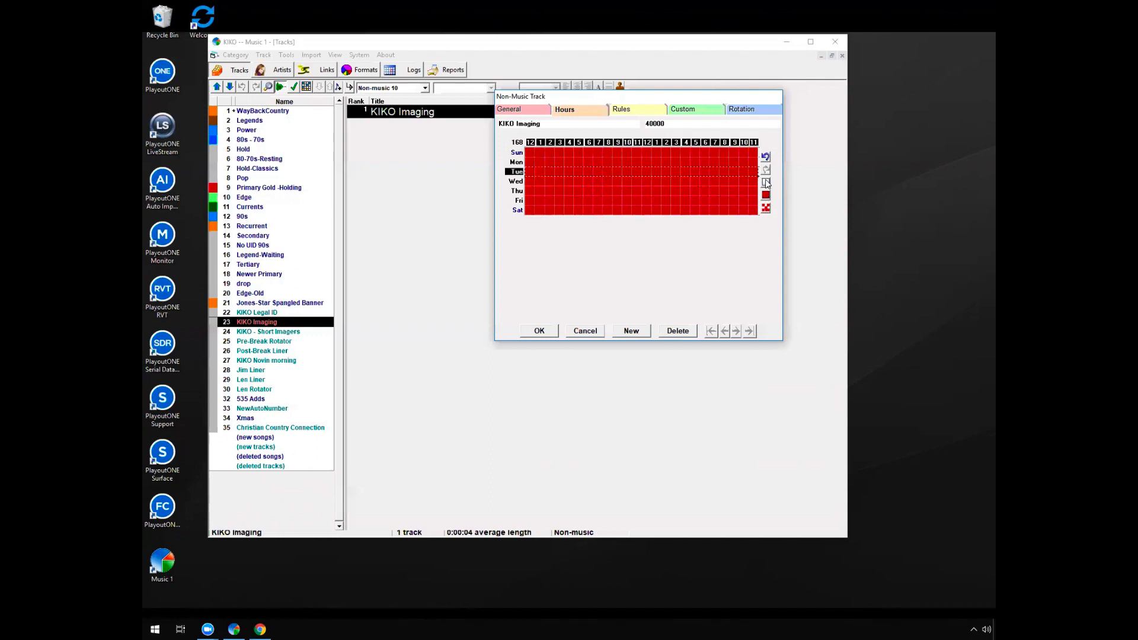
pyautogui.click(766, 182)
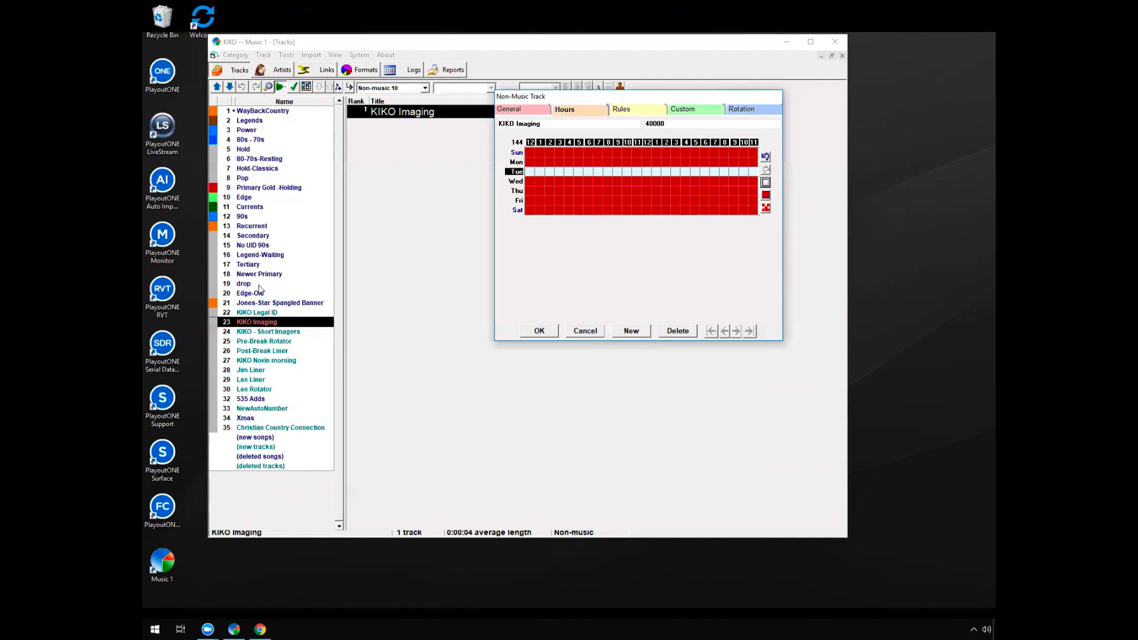
pyautogui.click(589, 333)
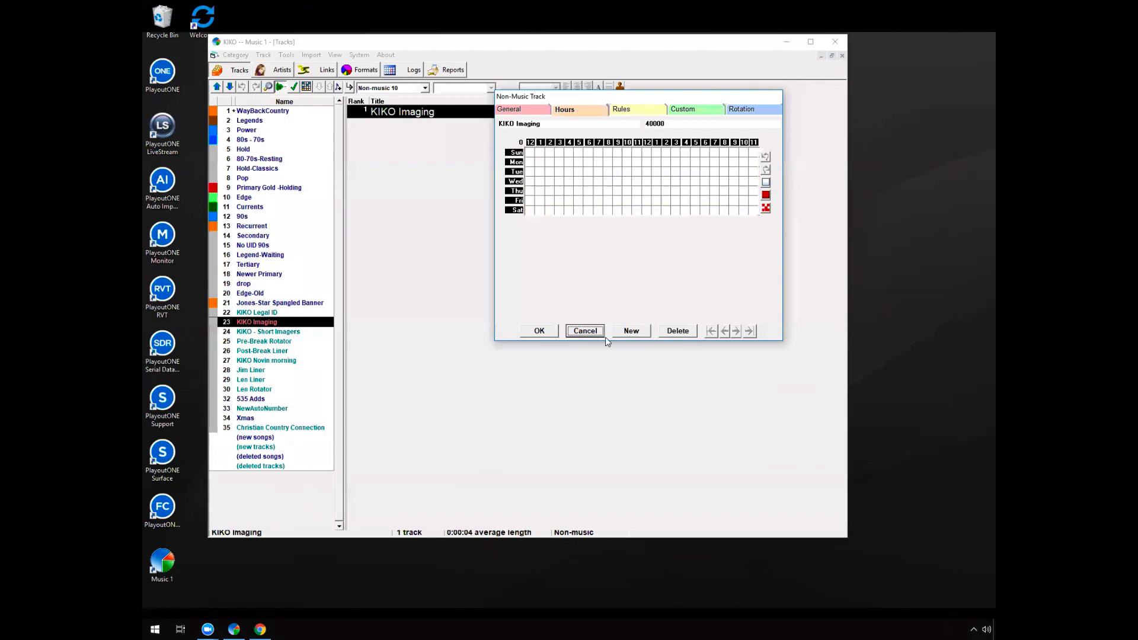
# Close the KIKO Imaging track's details and create a new selection category named Top 20
pyautogui.click(539, 331)
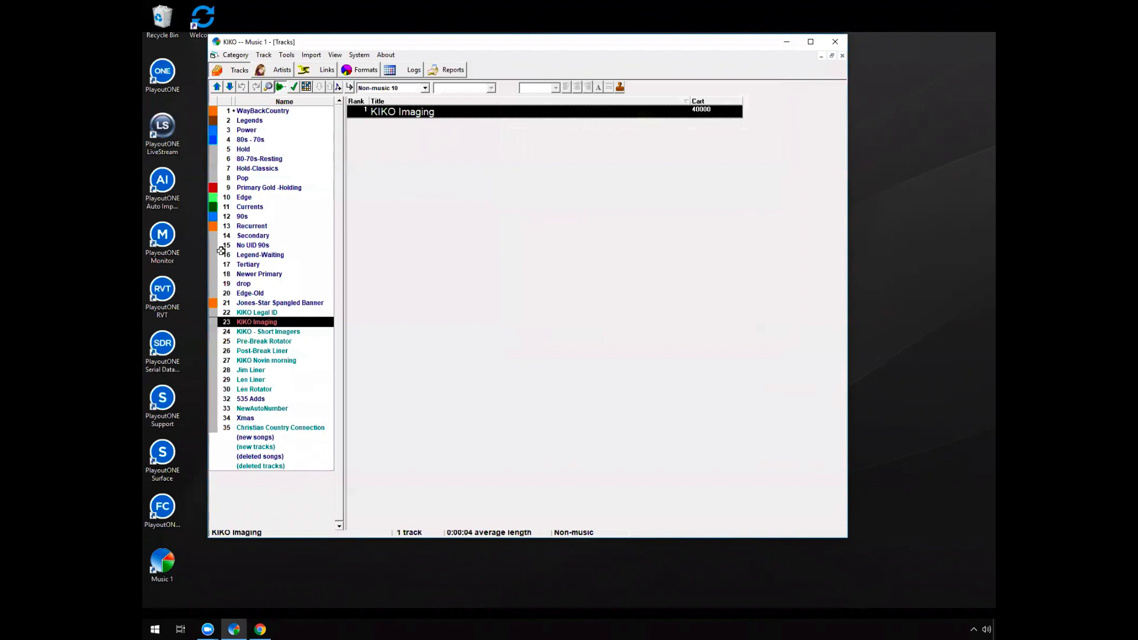
pyautogui.click(269, 127)
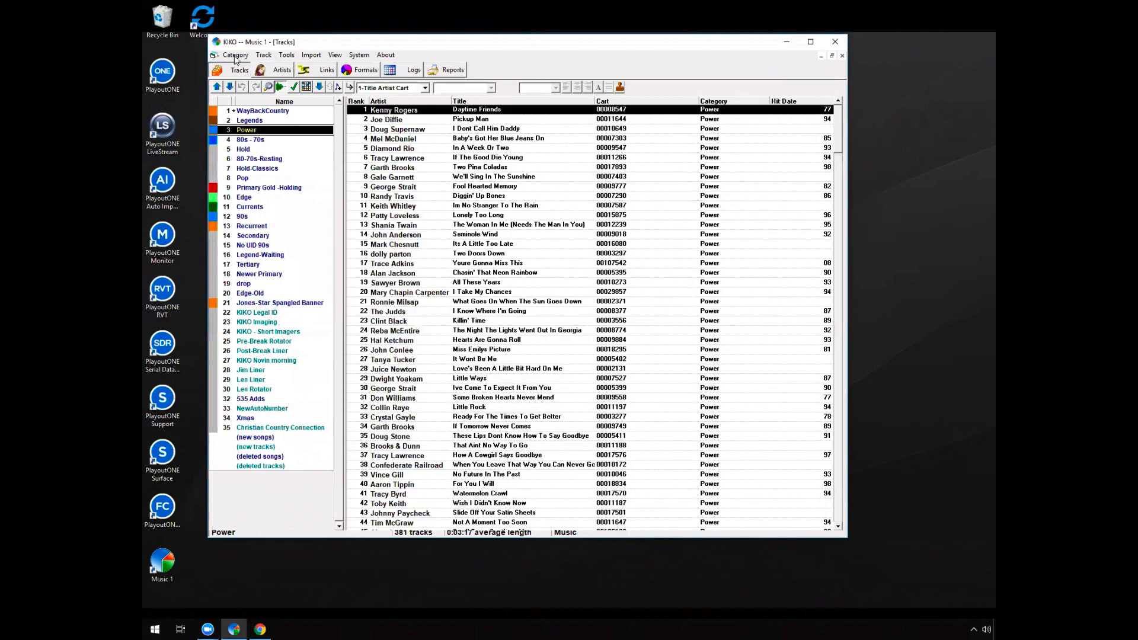
pyautogui.click(235, 55)
pyautogui.moveTo(259, 72)
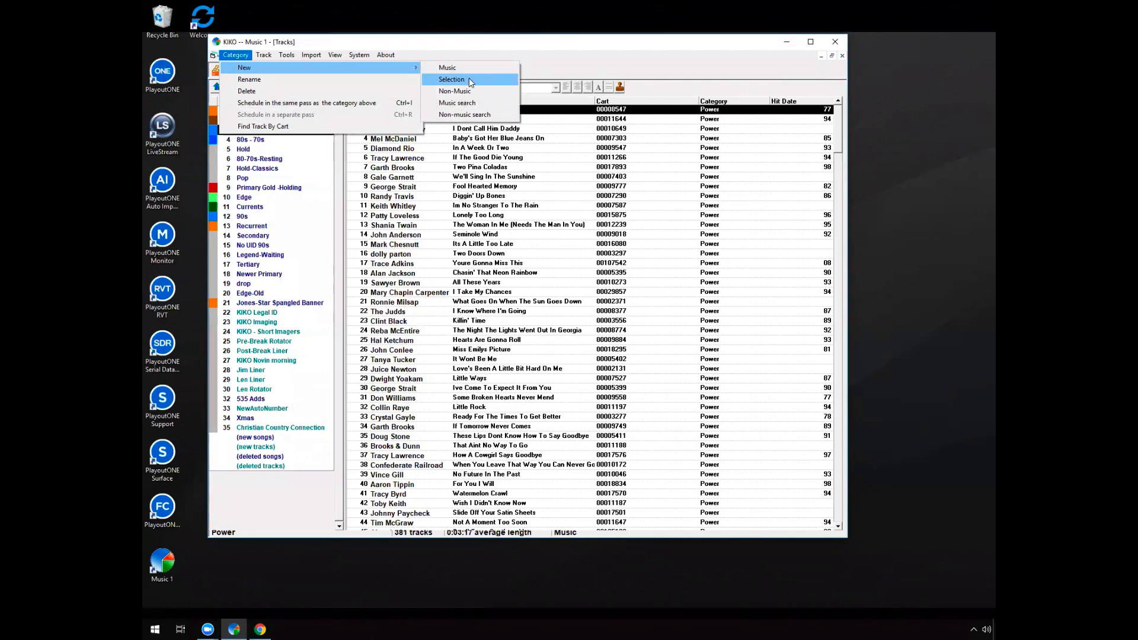
pyautogui.click(471, 80)
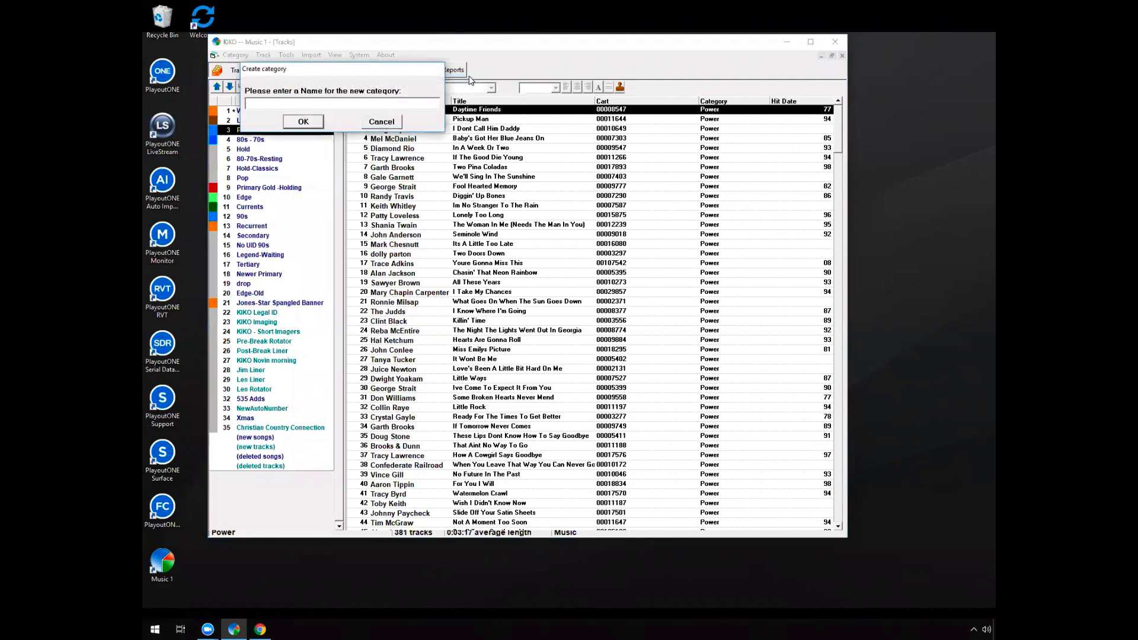
pyautogui.write('Top 20')
pyautogui.click(303, 121)
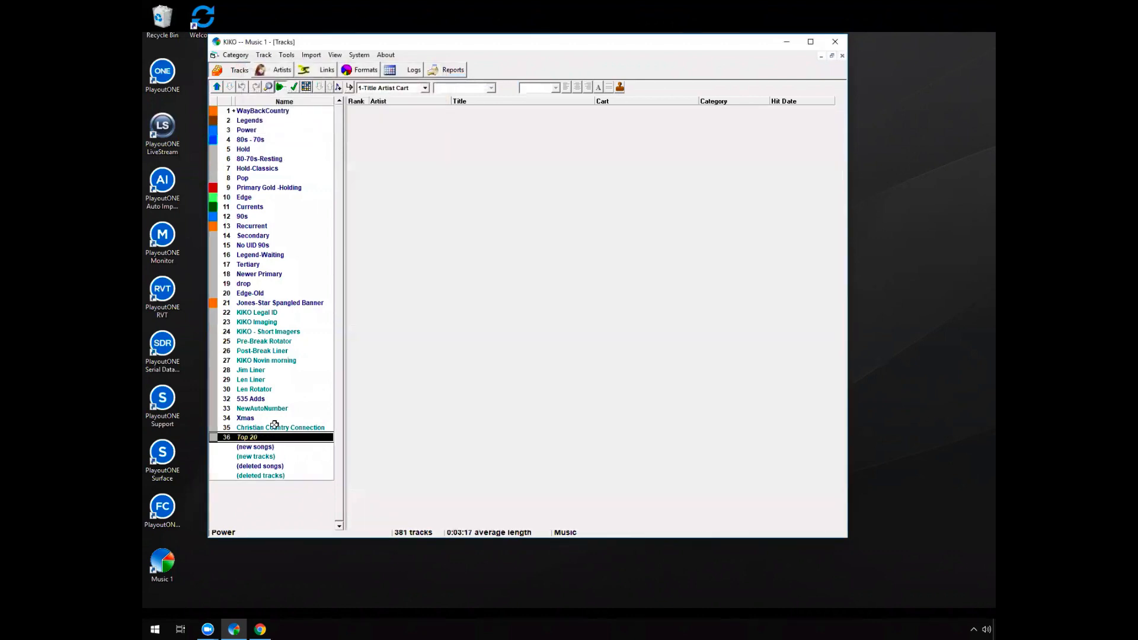
# Add the song "Daddy Frank (The Guitar Man)" from the Legends category to the Top 20 selection, and show that selection's contents
pyautogui.click(279, 417)
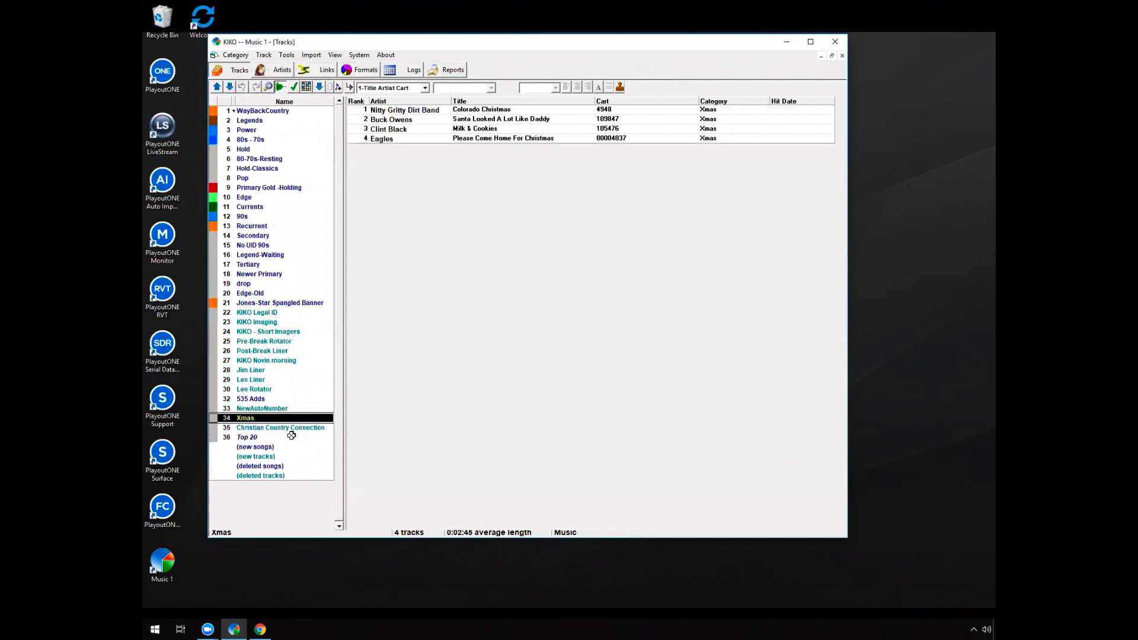
pyautogui.click(292, 438)
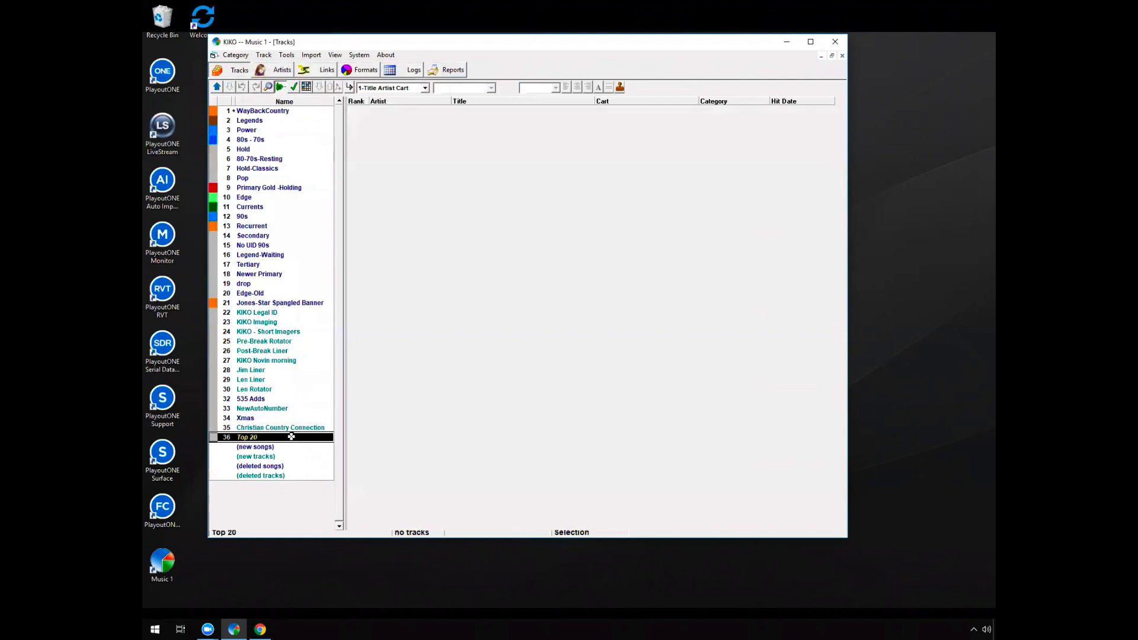
pyautogui.click(290, 121)
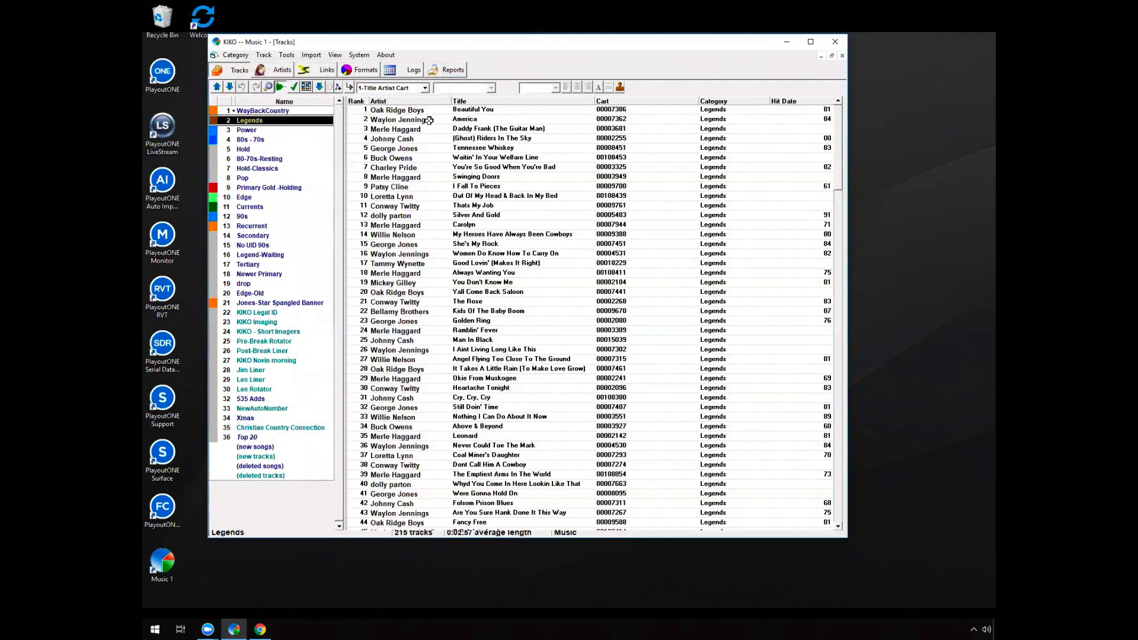
pyautogui.click(429, 119)
pyautogui.click(426, 130)
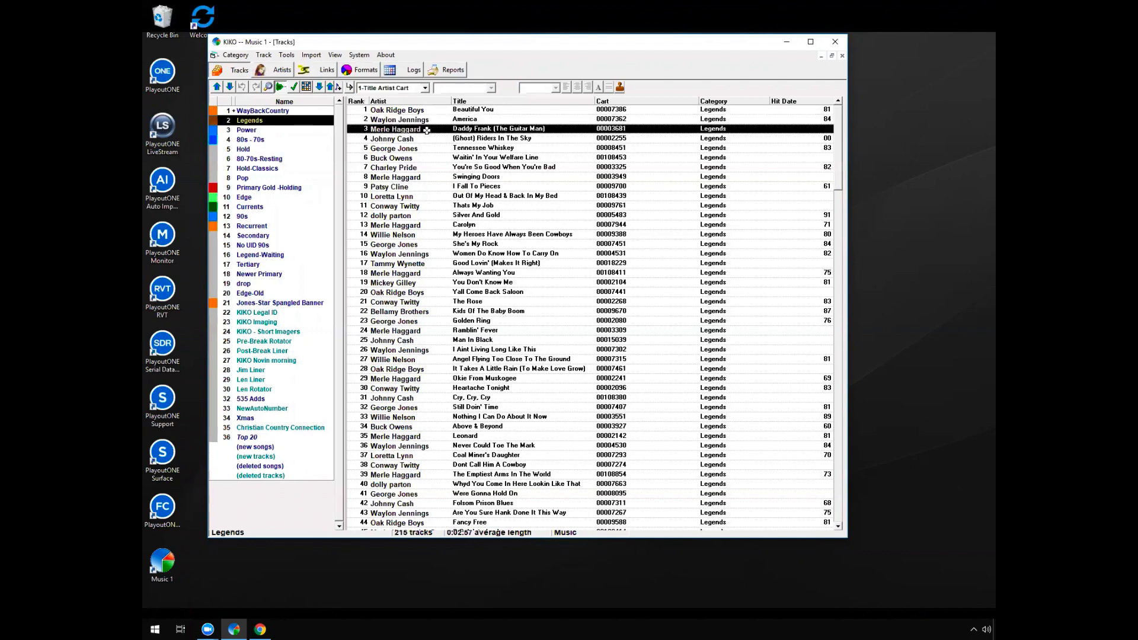
pyautogui.moveTo(427, 129); pyautogui.dragTo(287, 437)
pyautogui.click(286, 436)
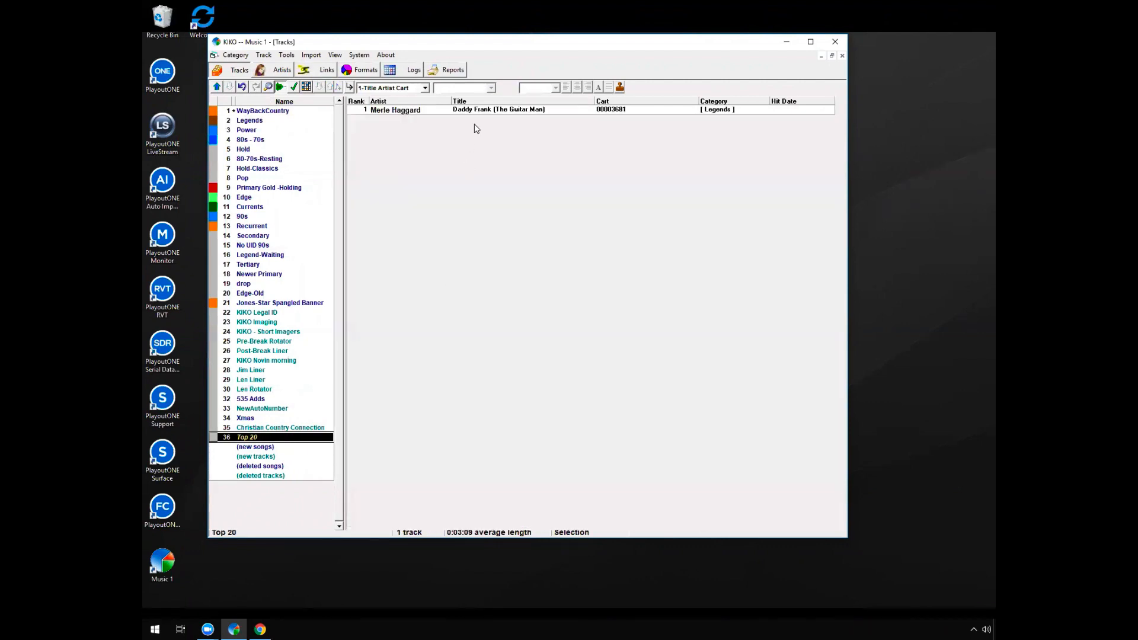
# Inspect the category assignment of "Daddy Frank (The Guitar Man)" from the Top 20 selection, and close its details without changes
pyautogui.click(540, 108)
pyautogui.doubleClick(539, 109)
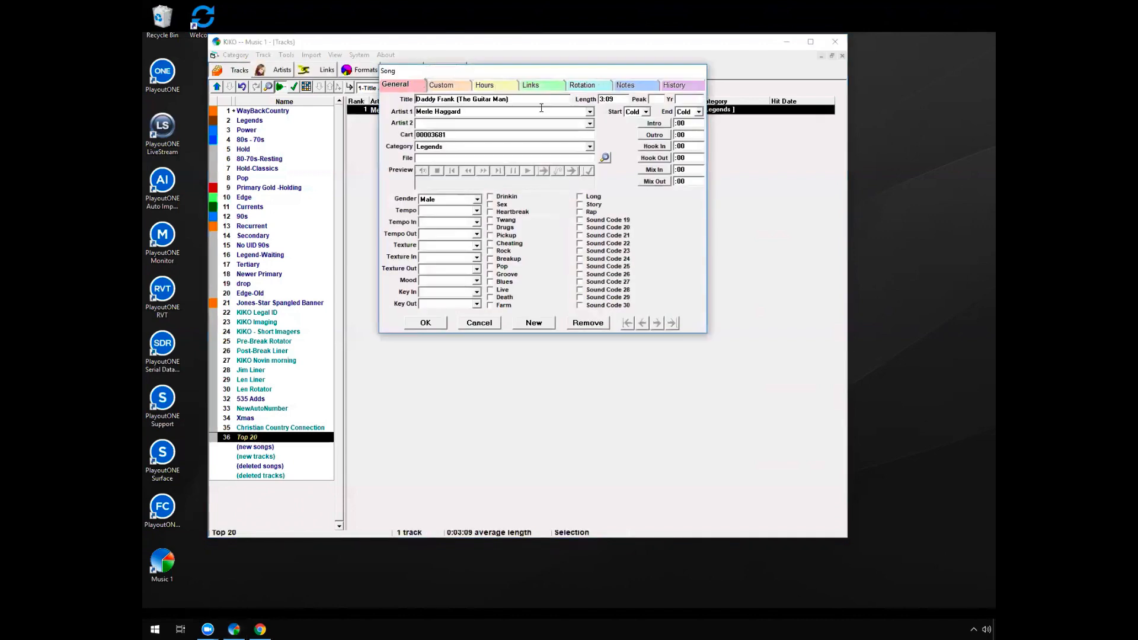
pyautogui.click(450, 147)
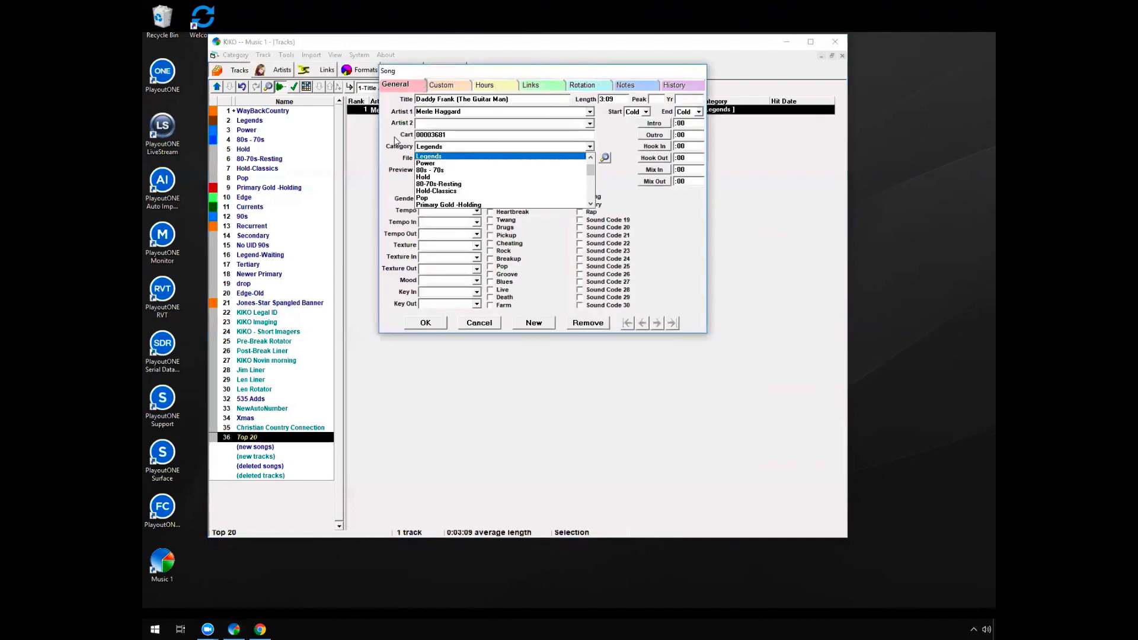
pyautogui.click(661, 228)
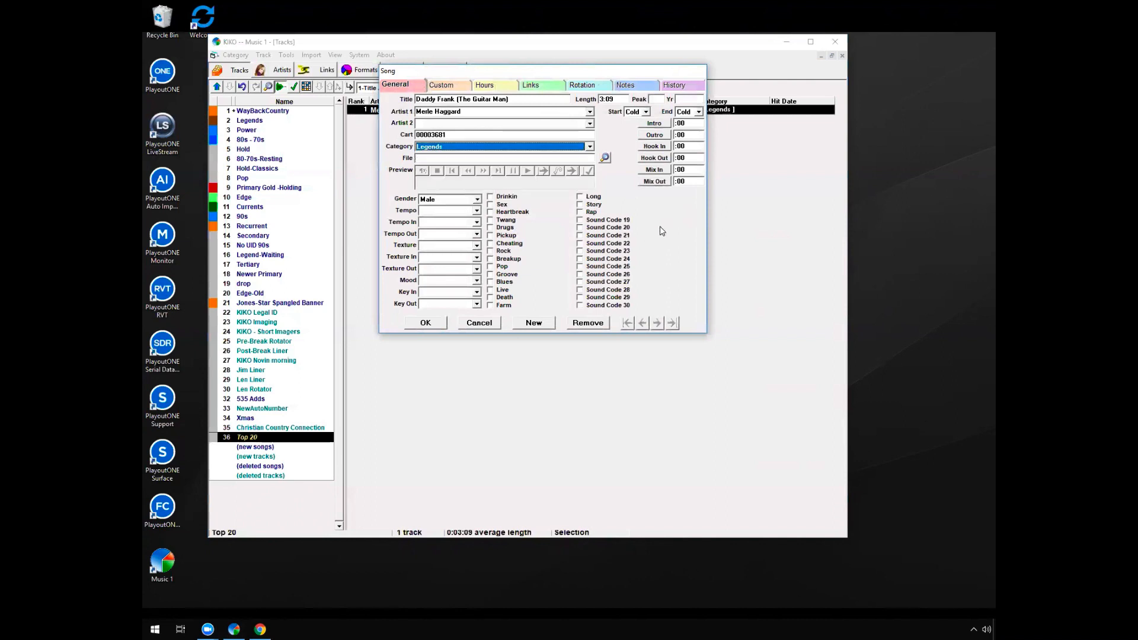
pyautogui.click(477, 323)
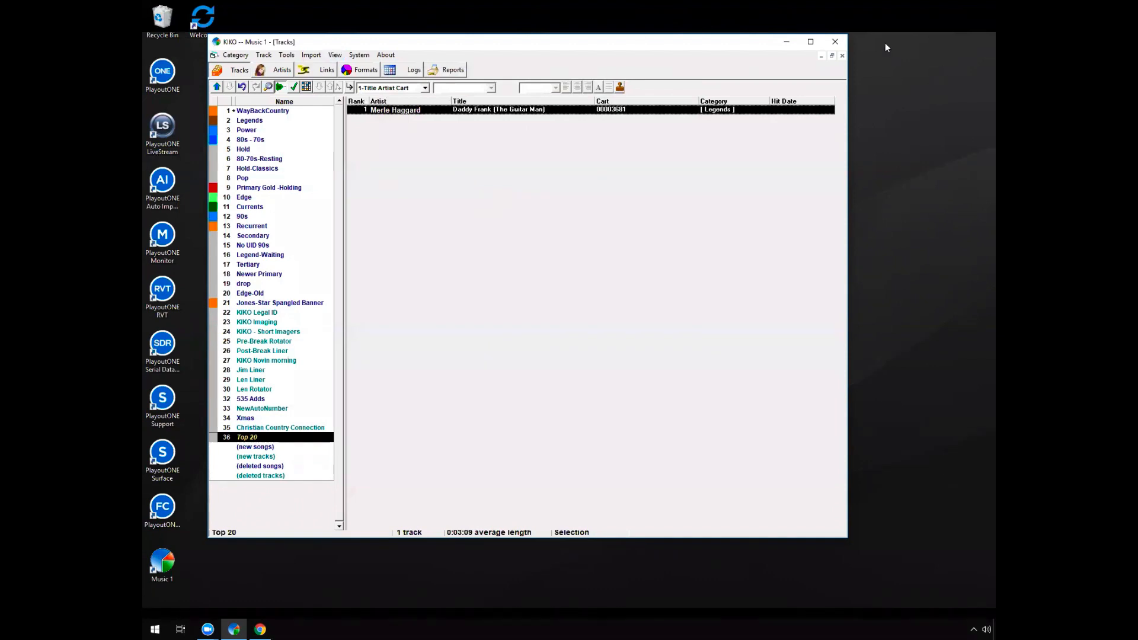
# Browse the tracks in the Hold-Classics, 90s and 80s - 70s categories
pyautogui.click(276, 169)
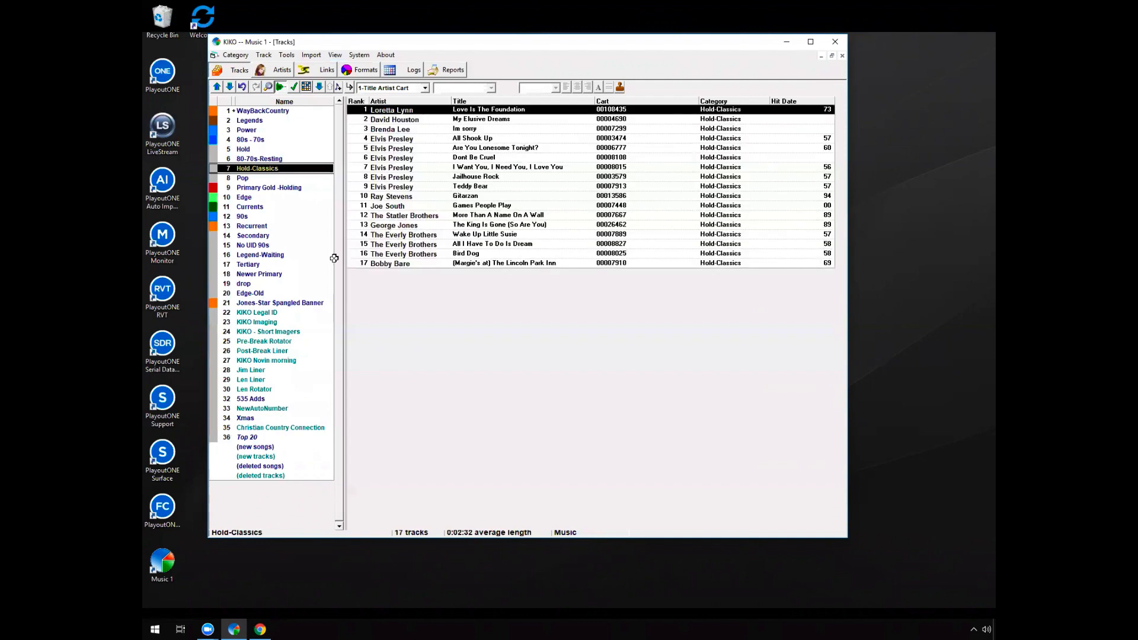
pyautogui.click(263, 214)
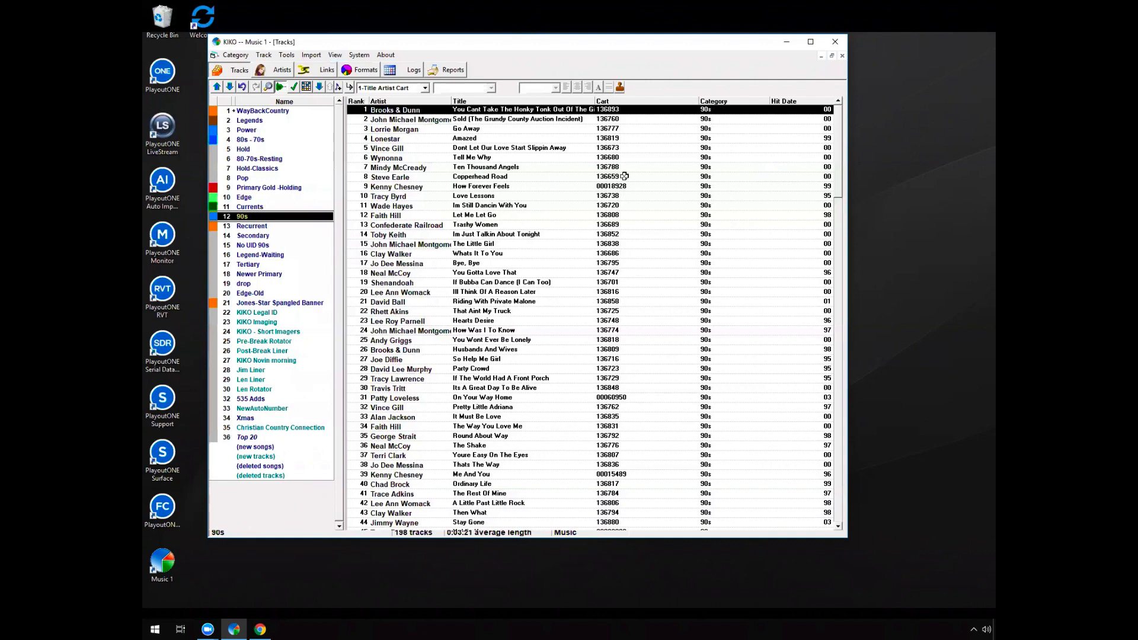
pyautogui.click(272, 140)
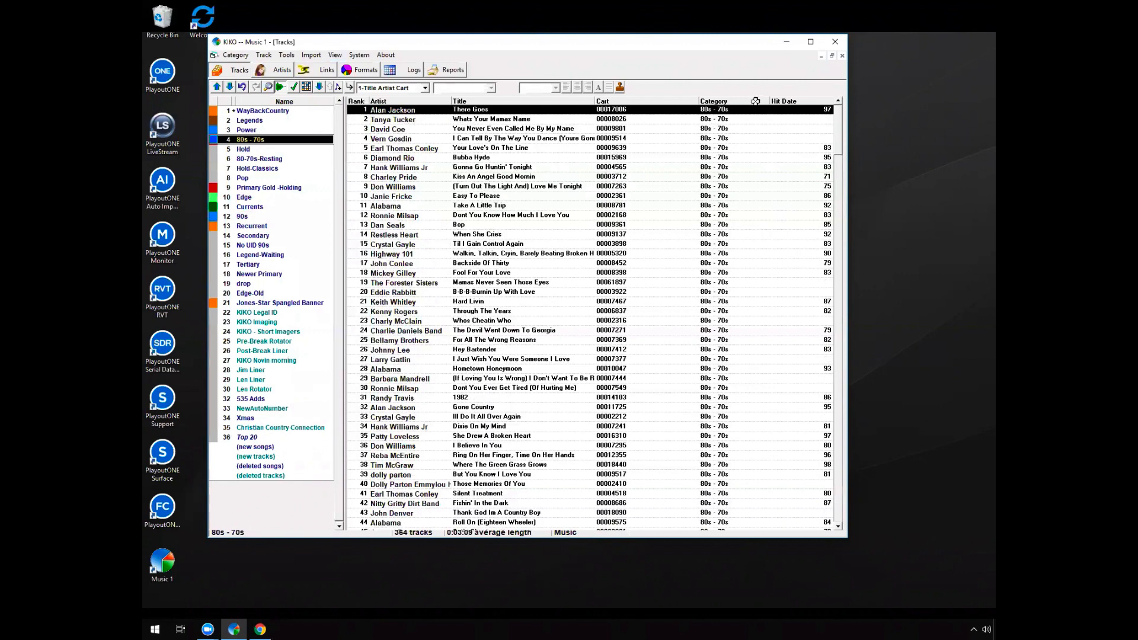
# Examine the general details of the 80s - 70s song "Take A Little Trip", cancel out of them, and minimize the program
pyautogui.click(488, 205)
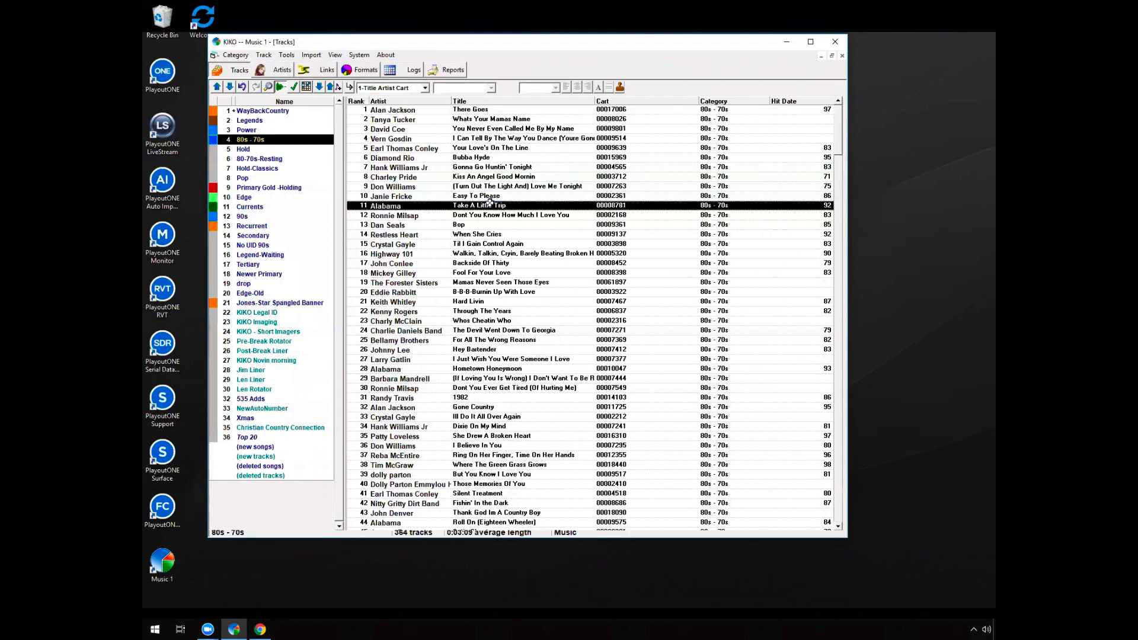
pyautogui.doubleClick(489, 203)
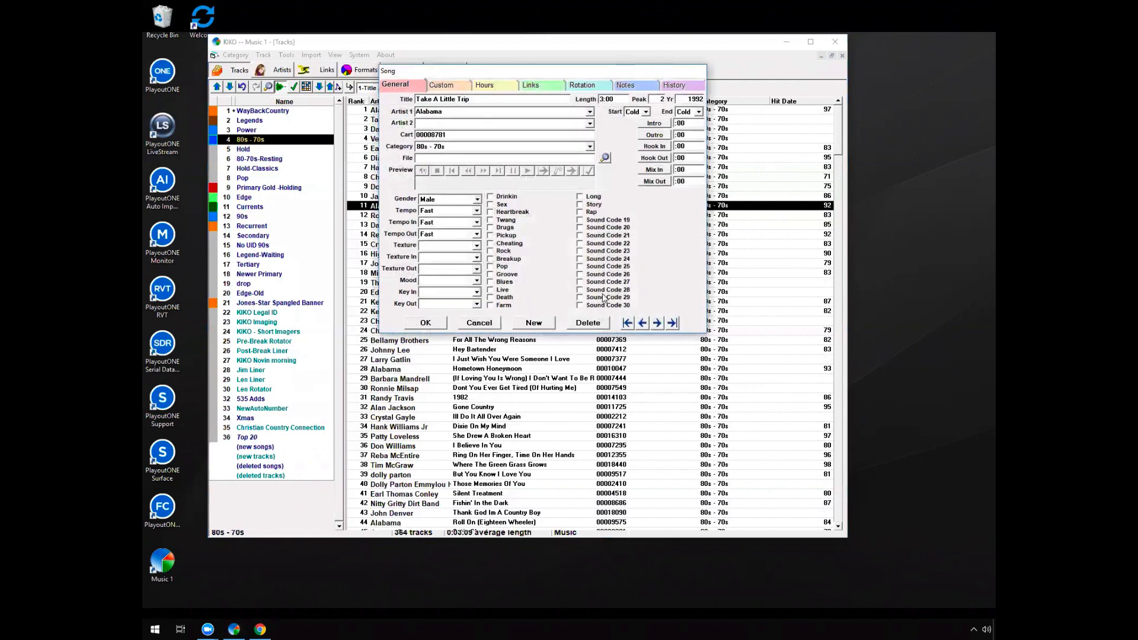
pyautogui.moveTo(510, 72); pyautogui.dragTo(457, 83)
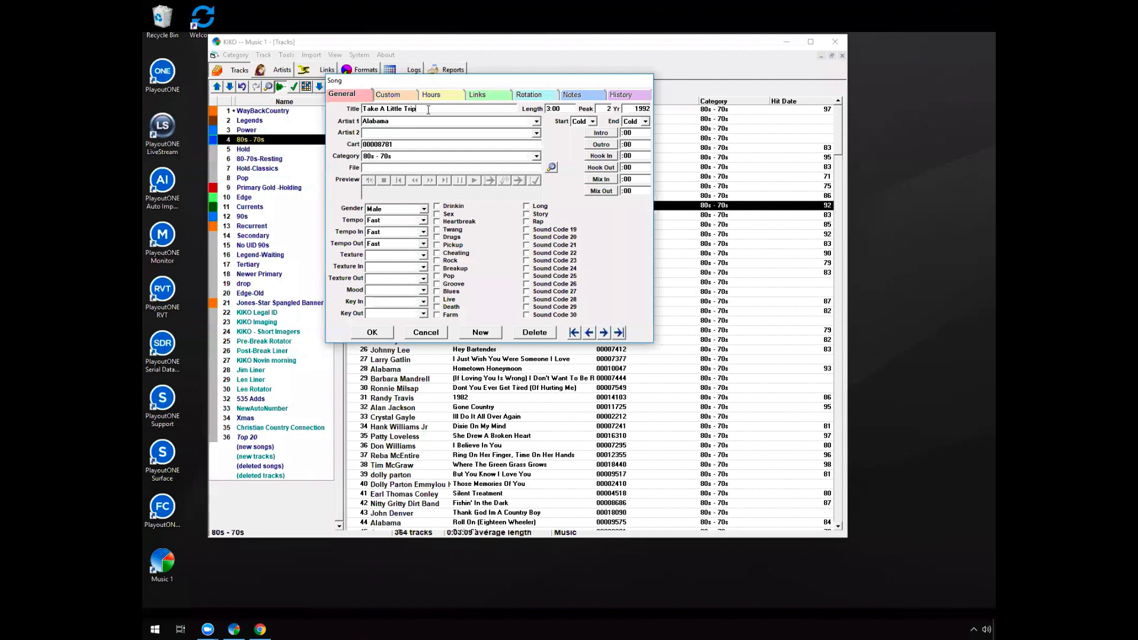
pyautogui.moveTo(428, 109); pyautogui.dragTo(365, 109)
pyautogui.click(420, 331)
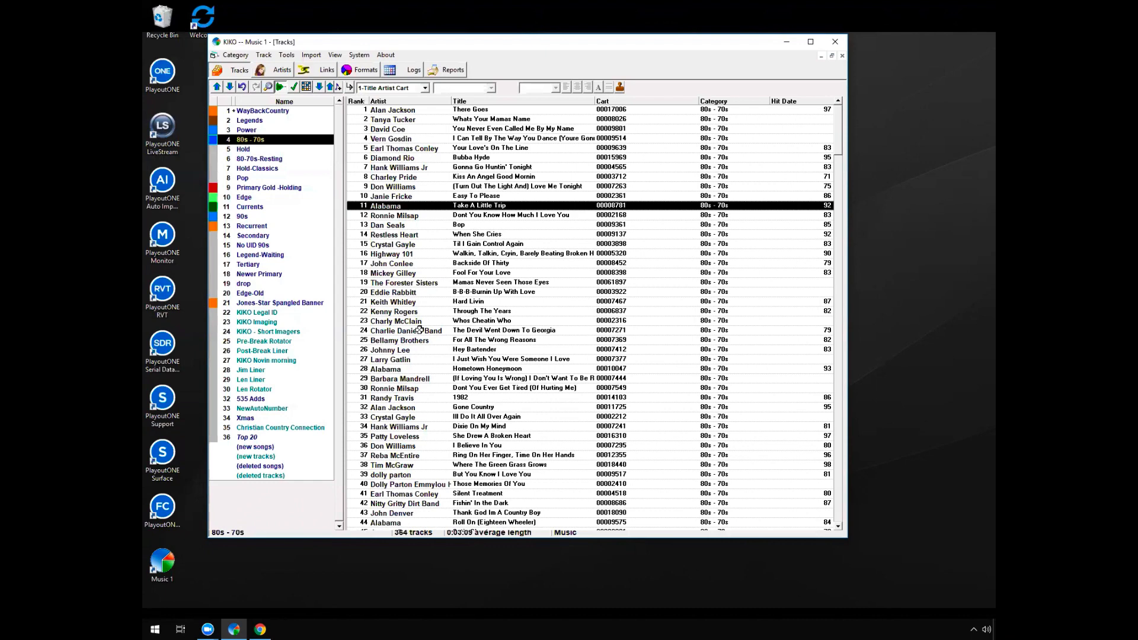
pyautogui.click(785, 42)
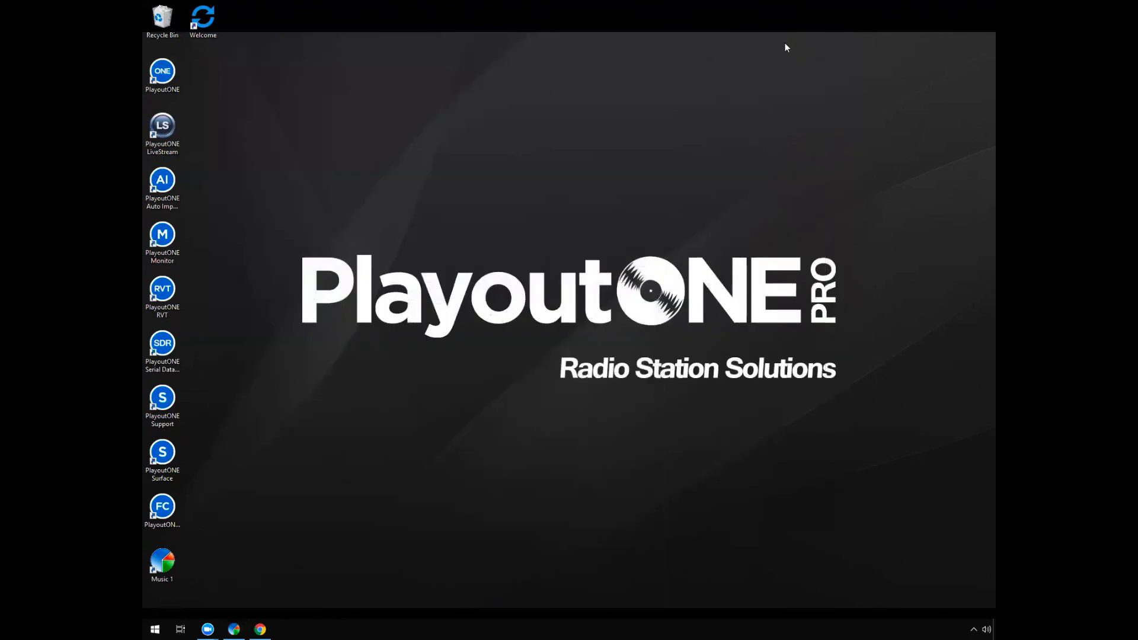